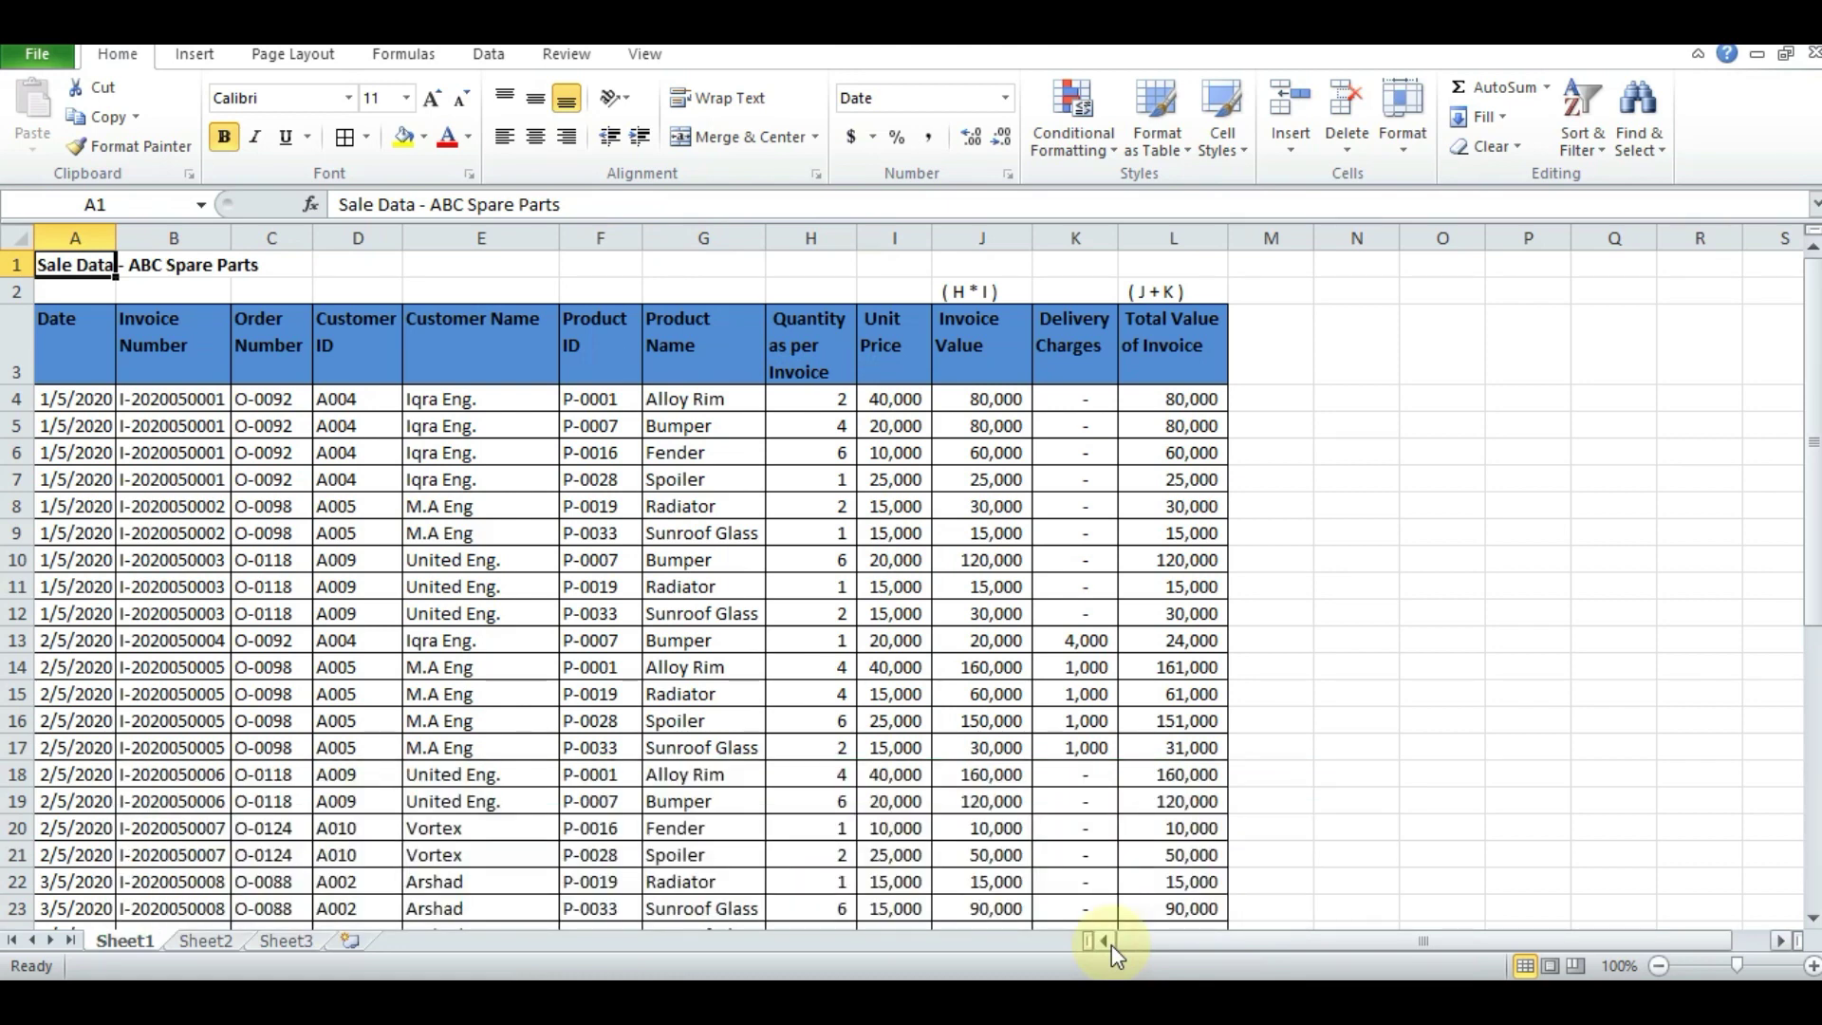
Step: Review the sales table's column headers in row 3, from Date through Total Value of Invoice
{"action": "key", "text": "Down"}
{"action": "key", "text": "Down"}
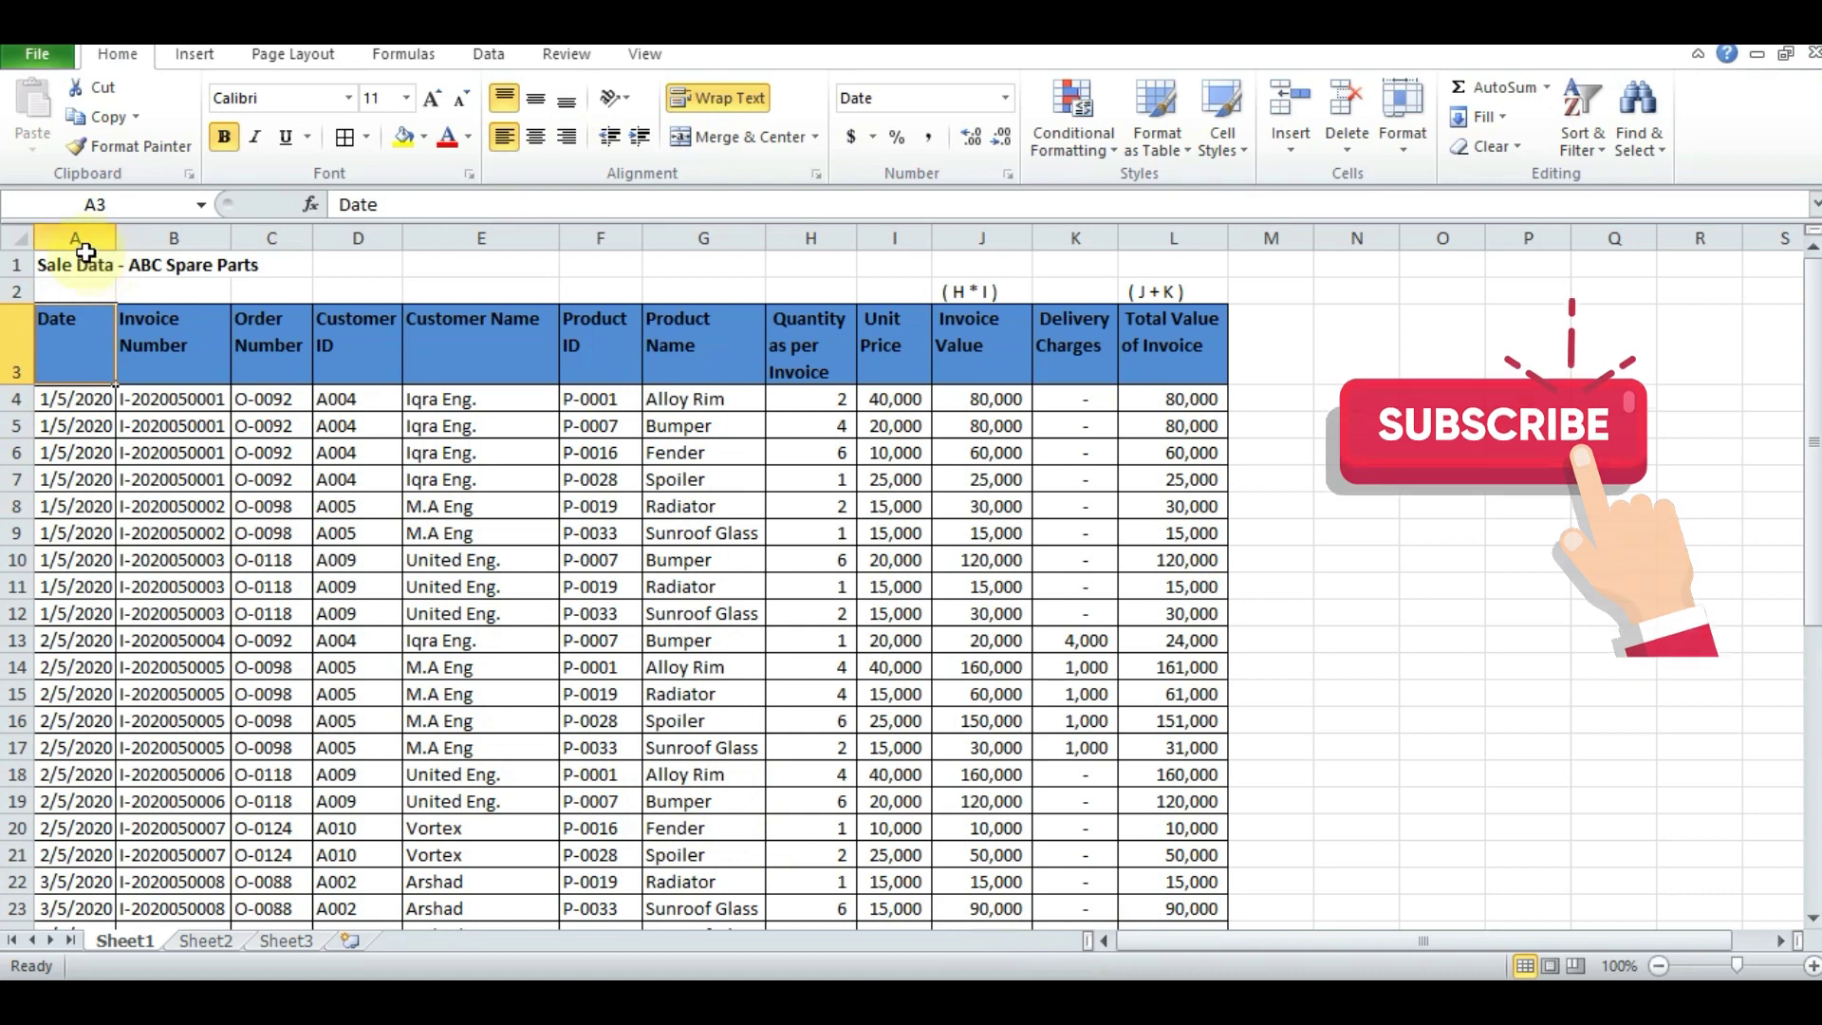
{"action": "left_click", "coordinate": [75, 371]}
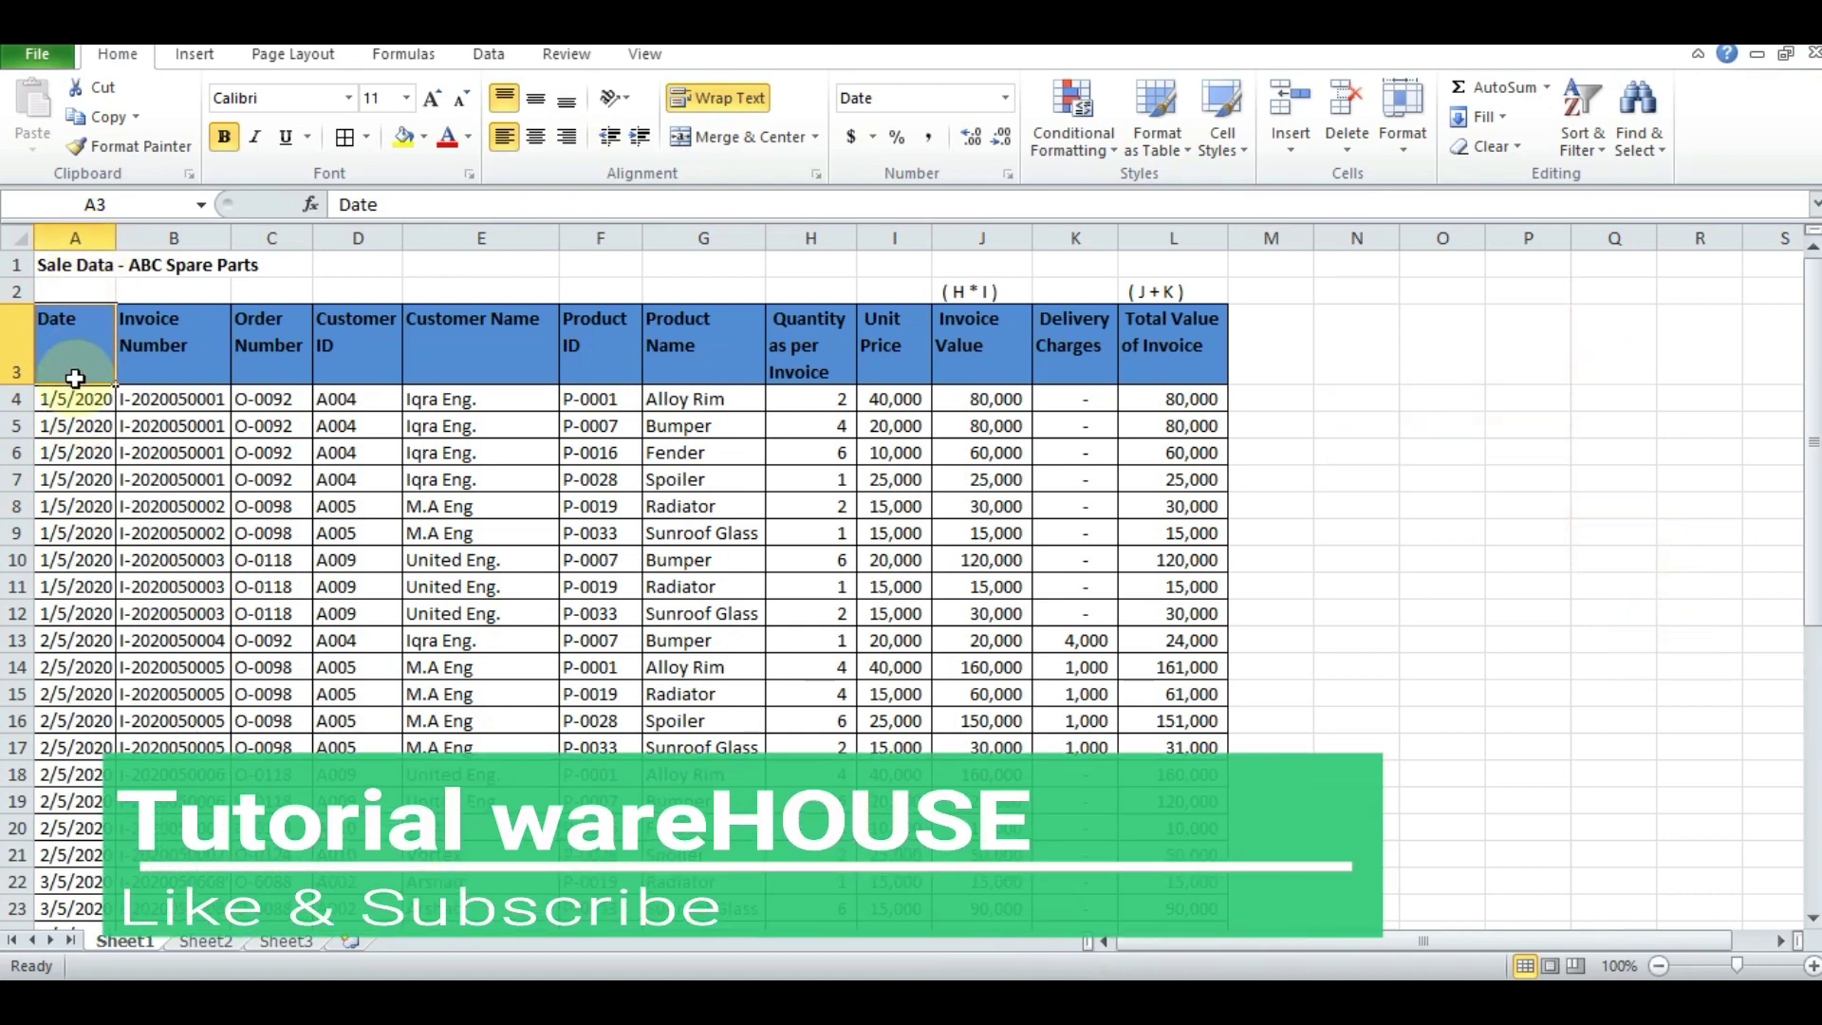
{"action": "key", "text": "Tab"}
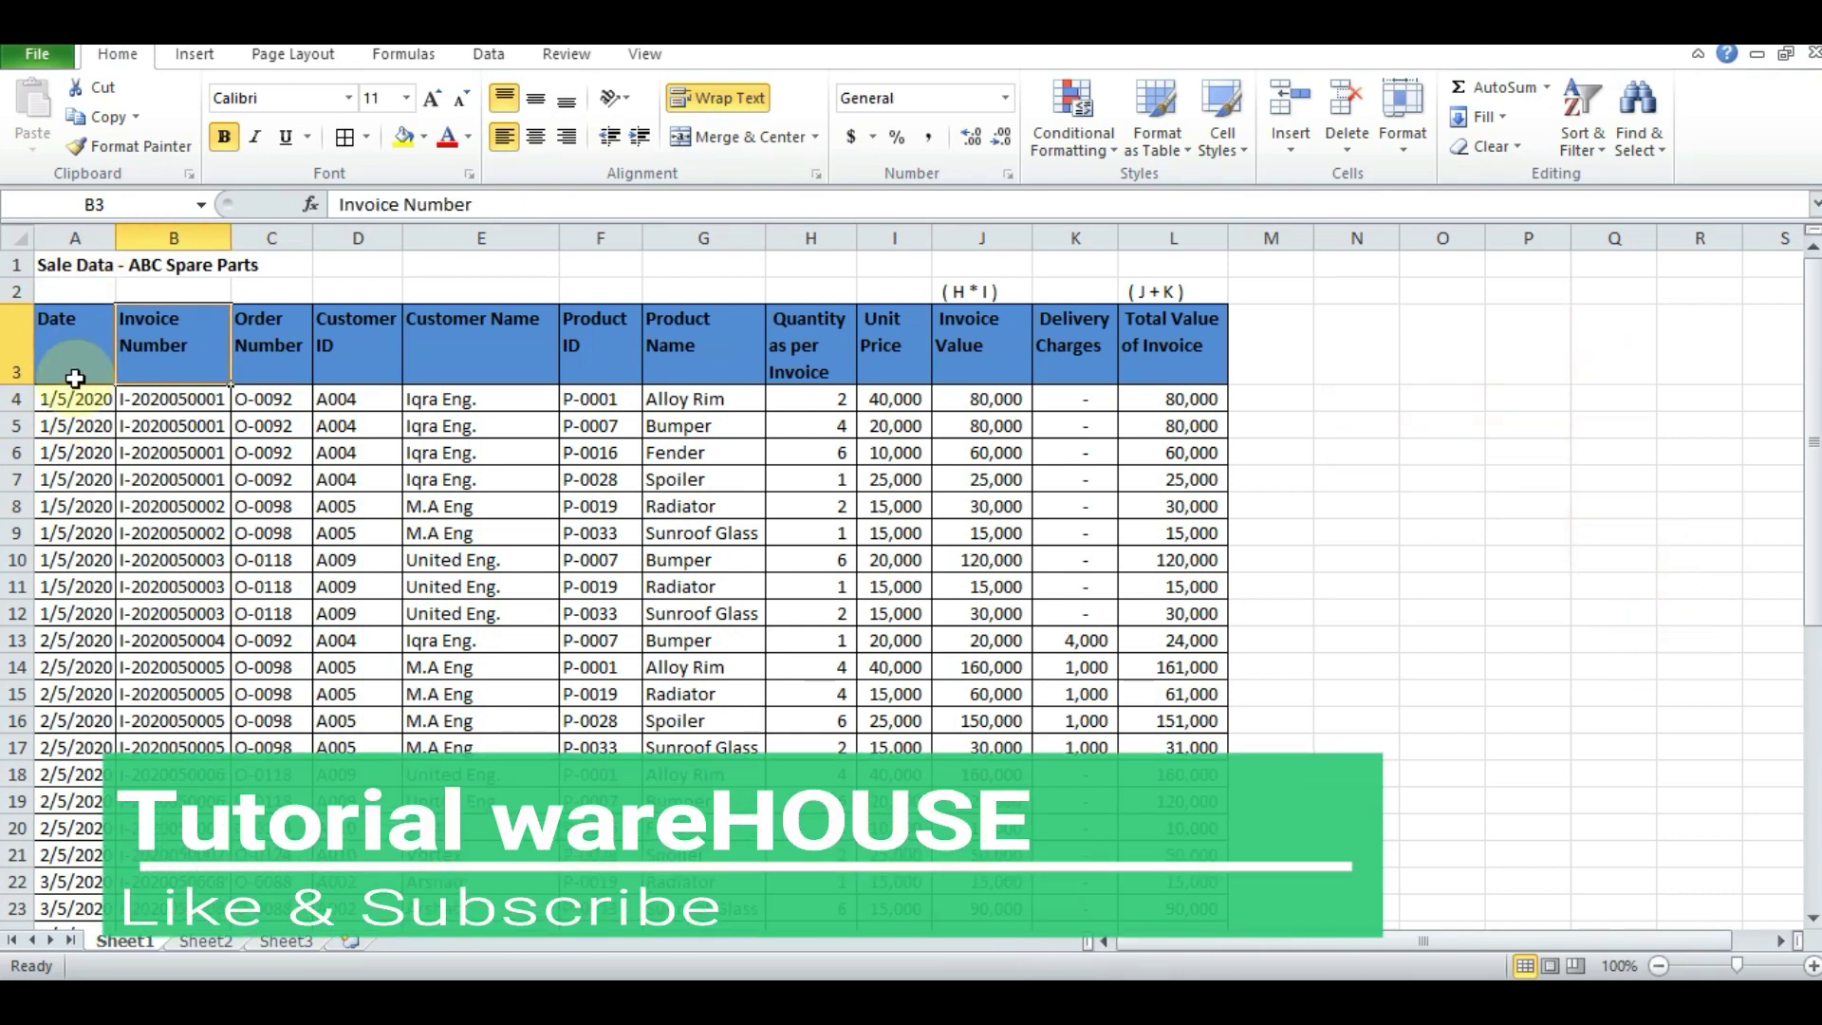
{"action": "key", "text": "Tab"}
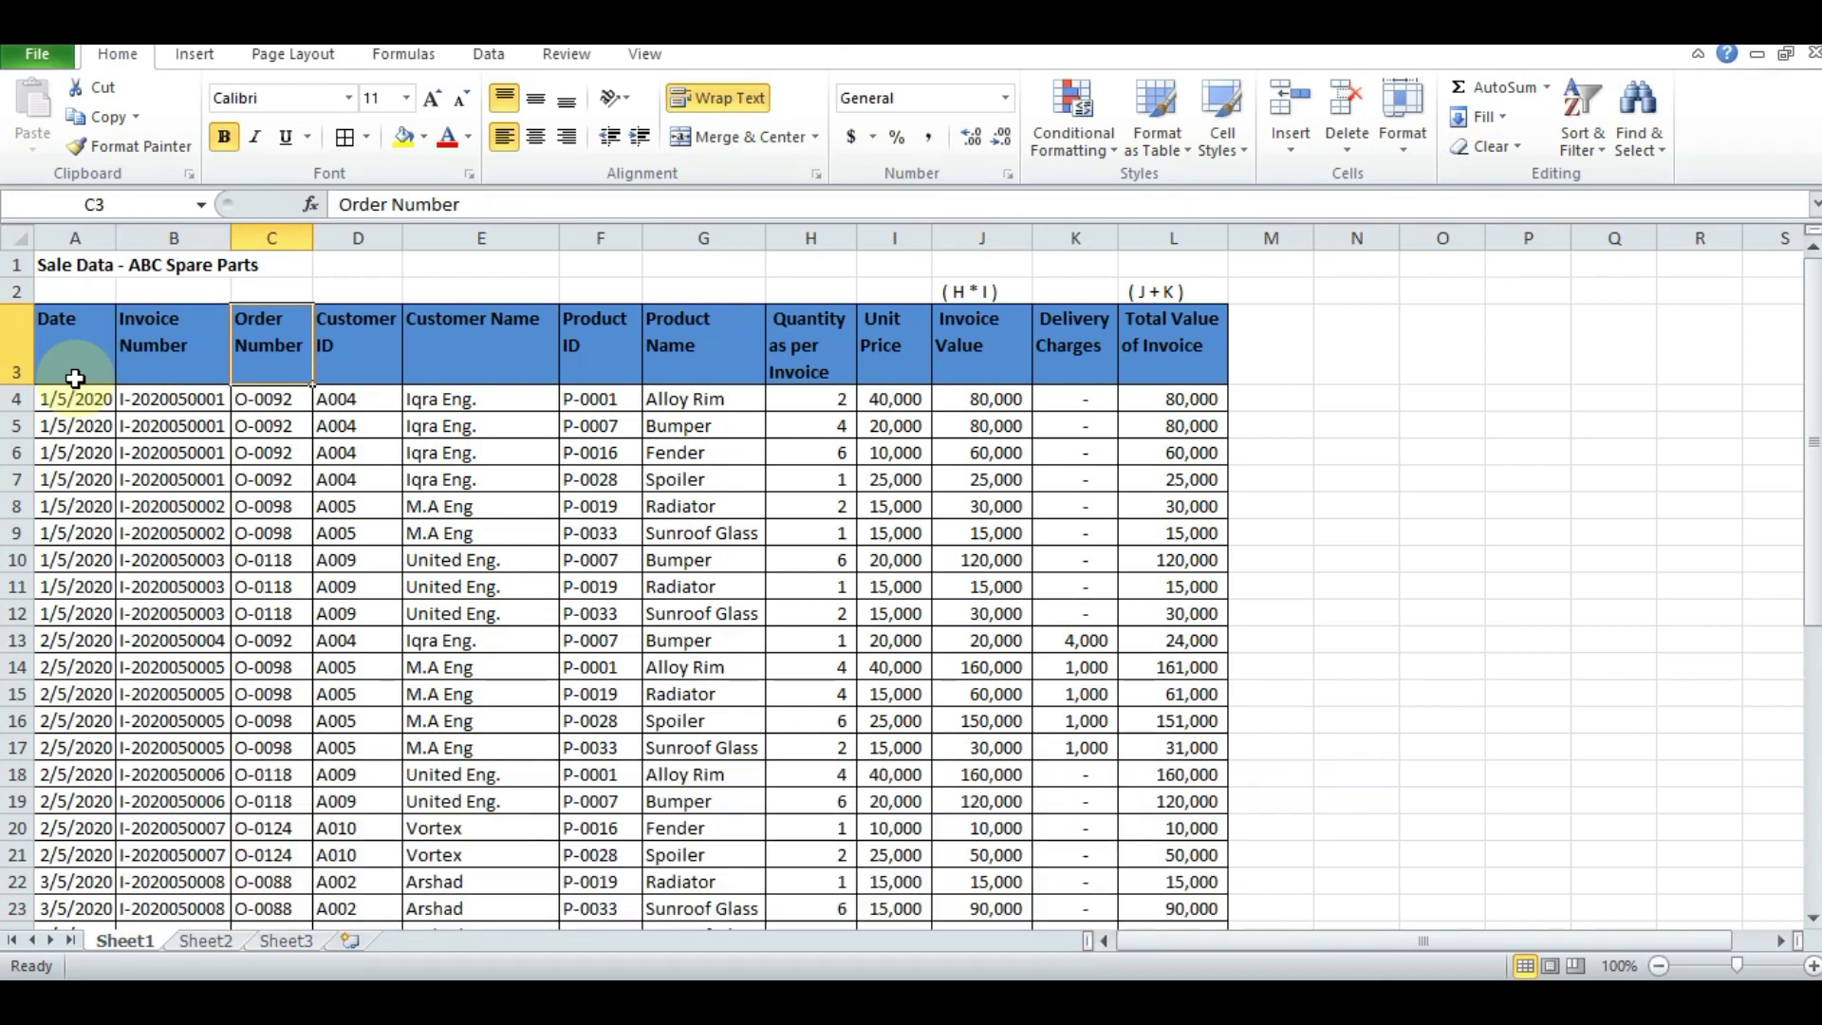
{"action": "key", "text": "Tab"}
{"action": "key", "text": "Tab"}
{"action": "key", "text": "Tab"}
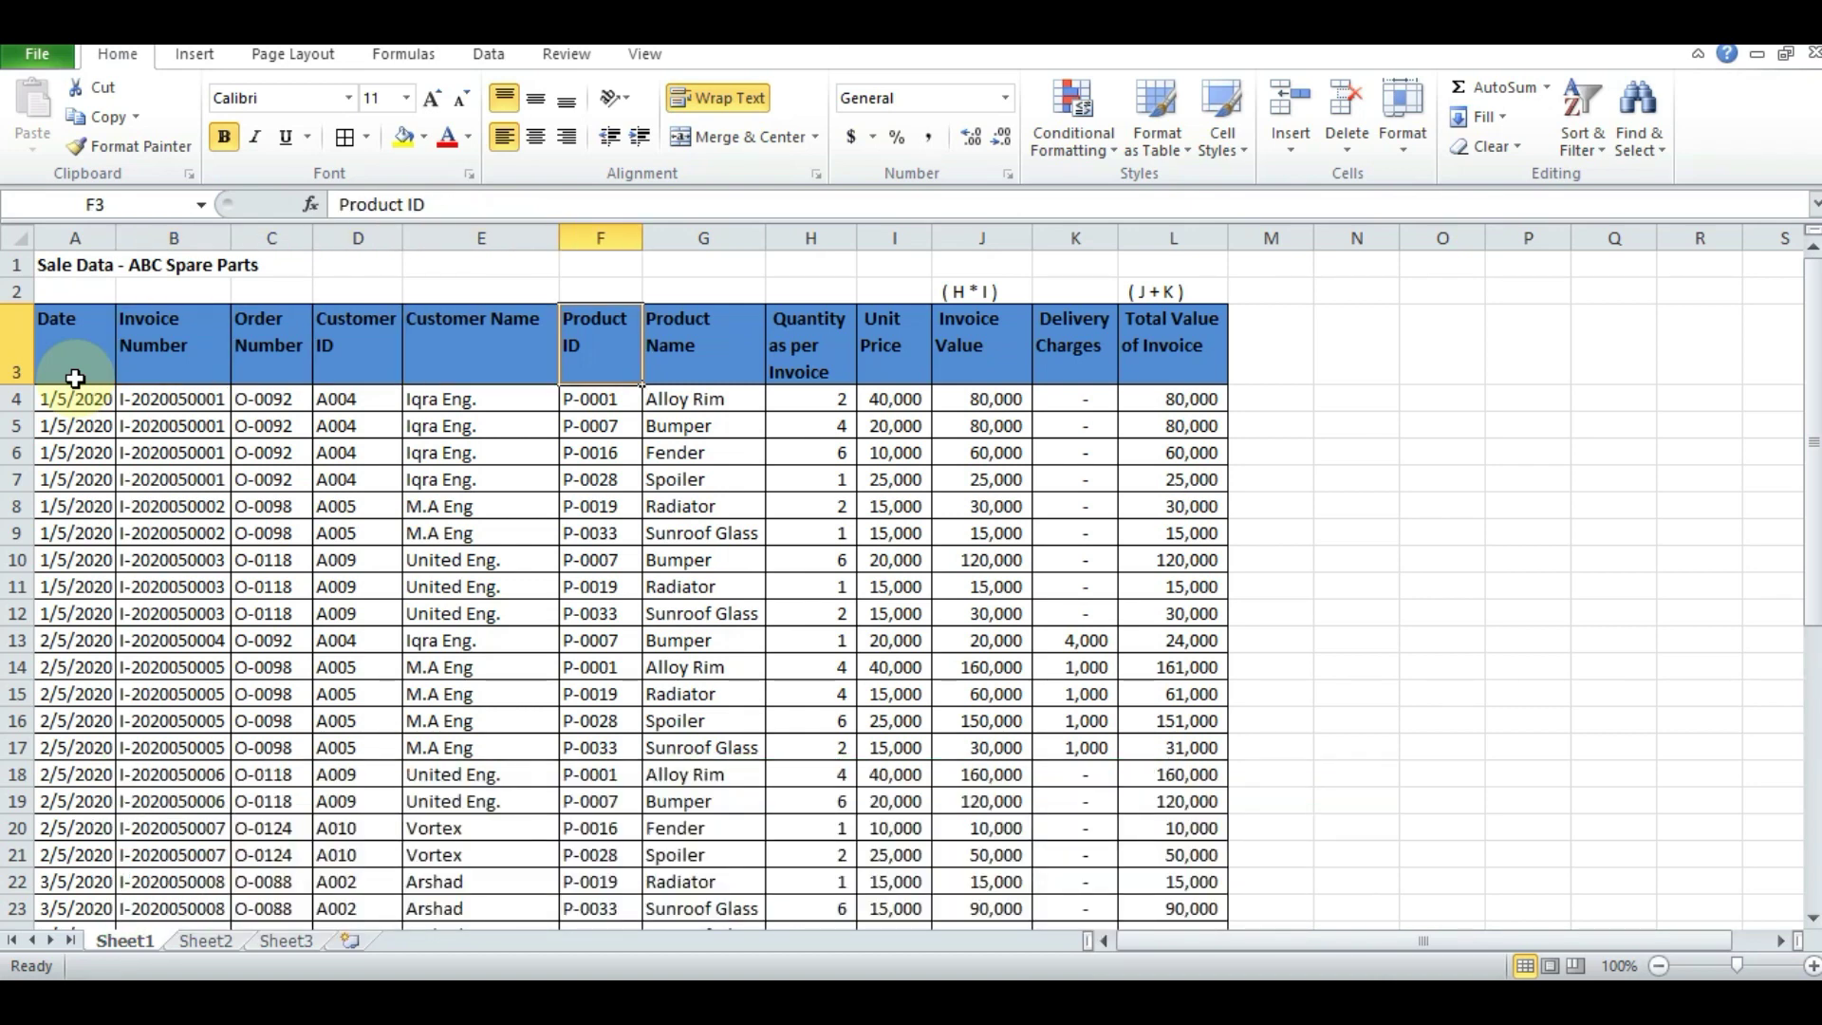
{"action": "key", "text": "Tab"}
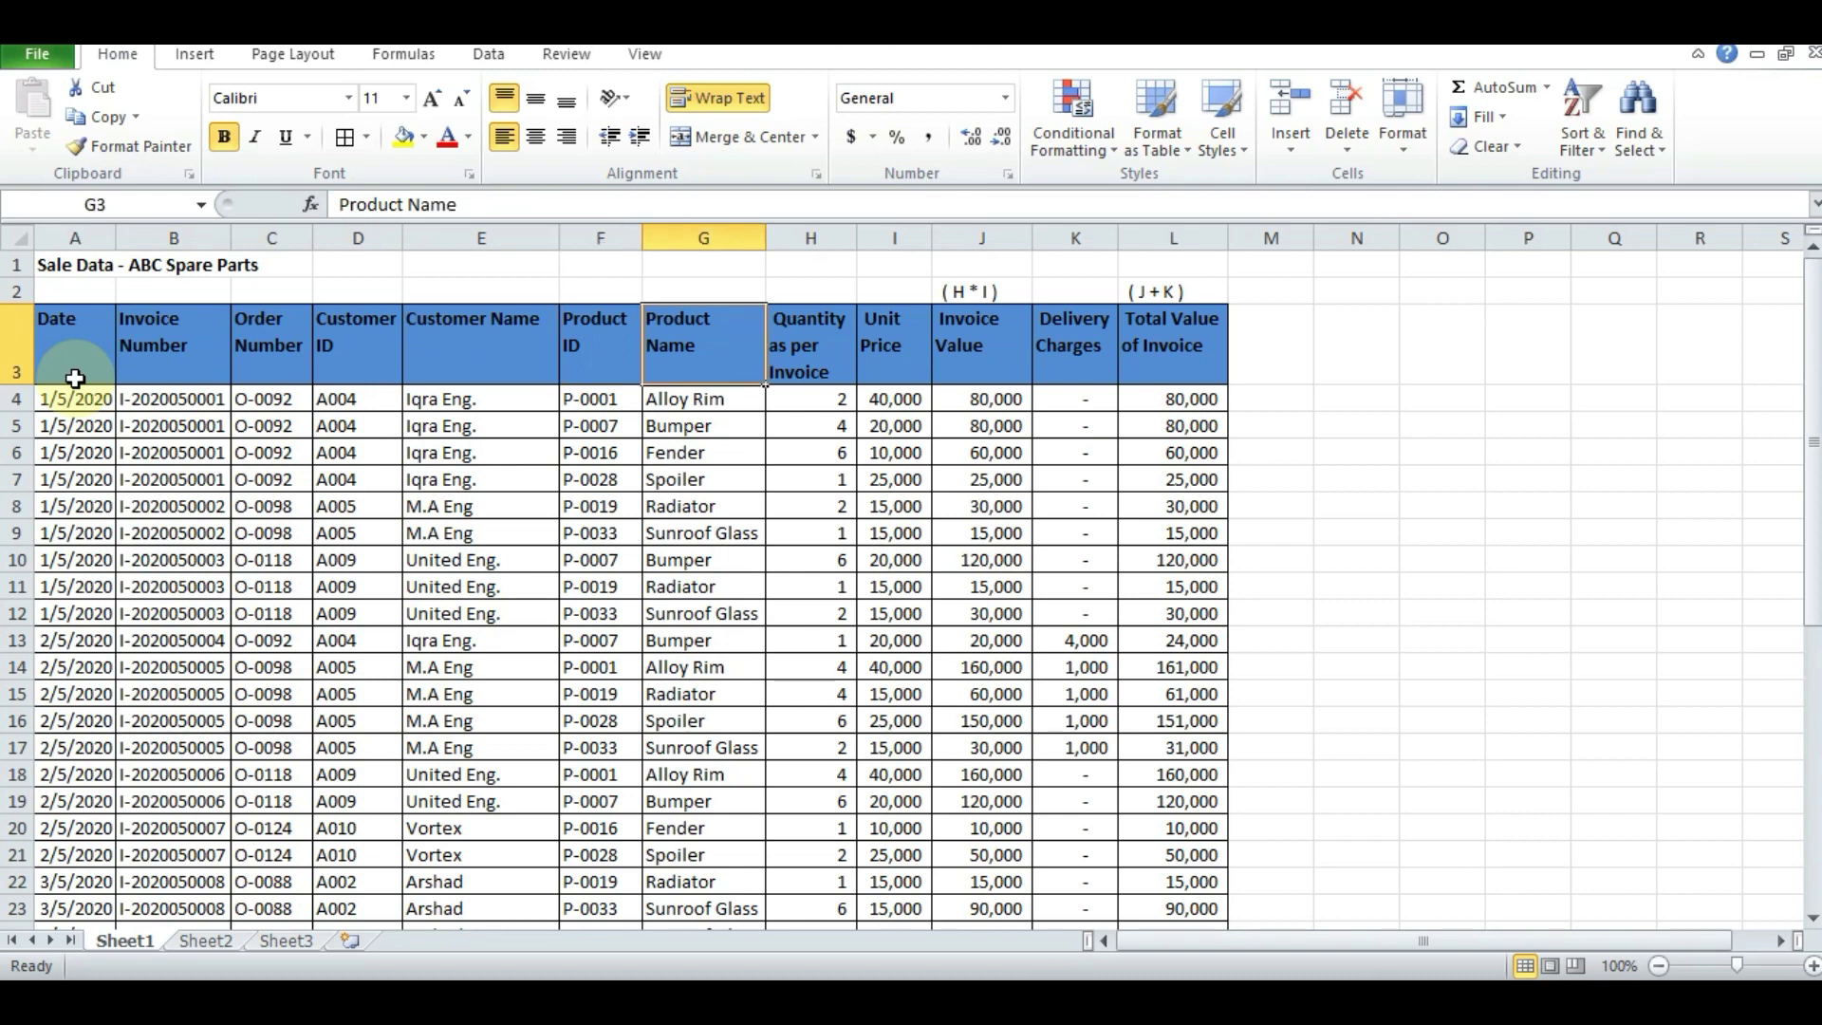
{"action": "key", "text": "Tab"}
{"action": "key", "text": "Tab"}
{"action": "key", "text": "Tab"}
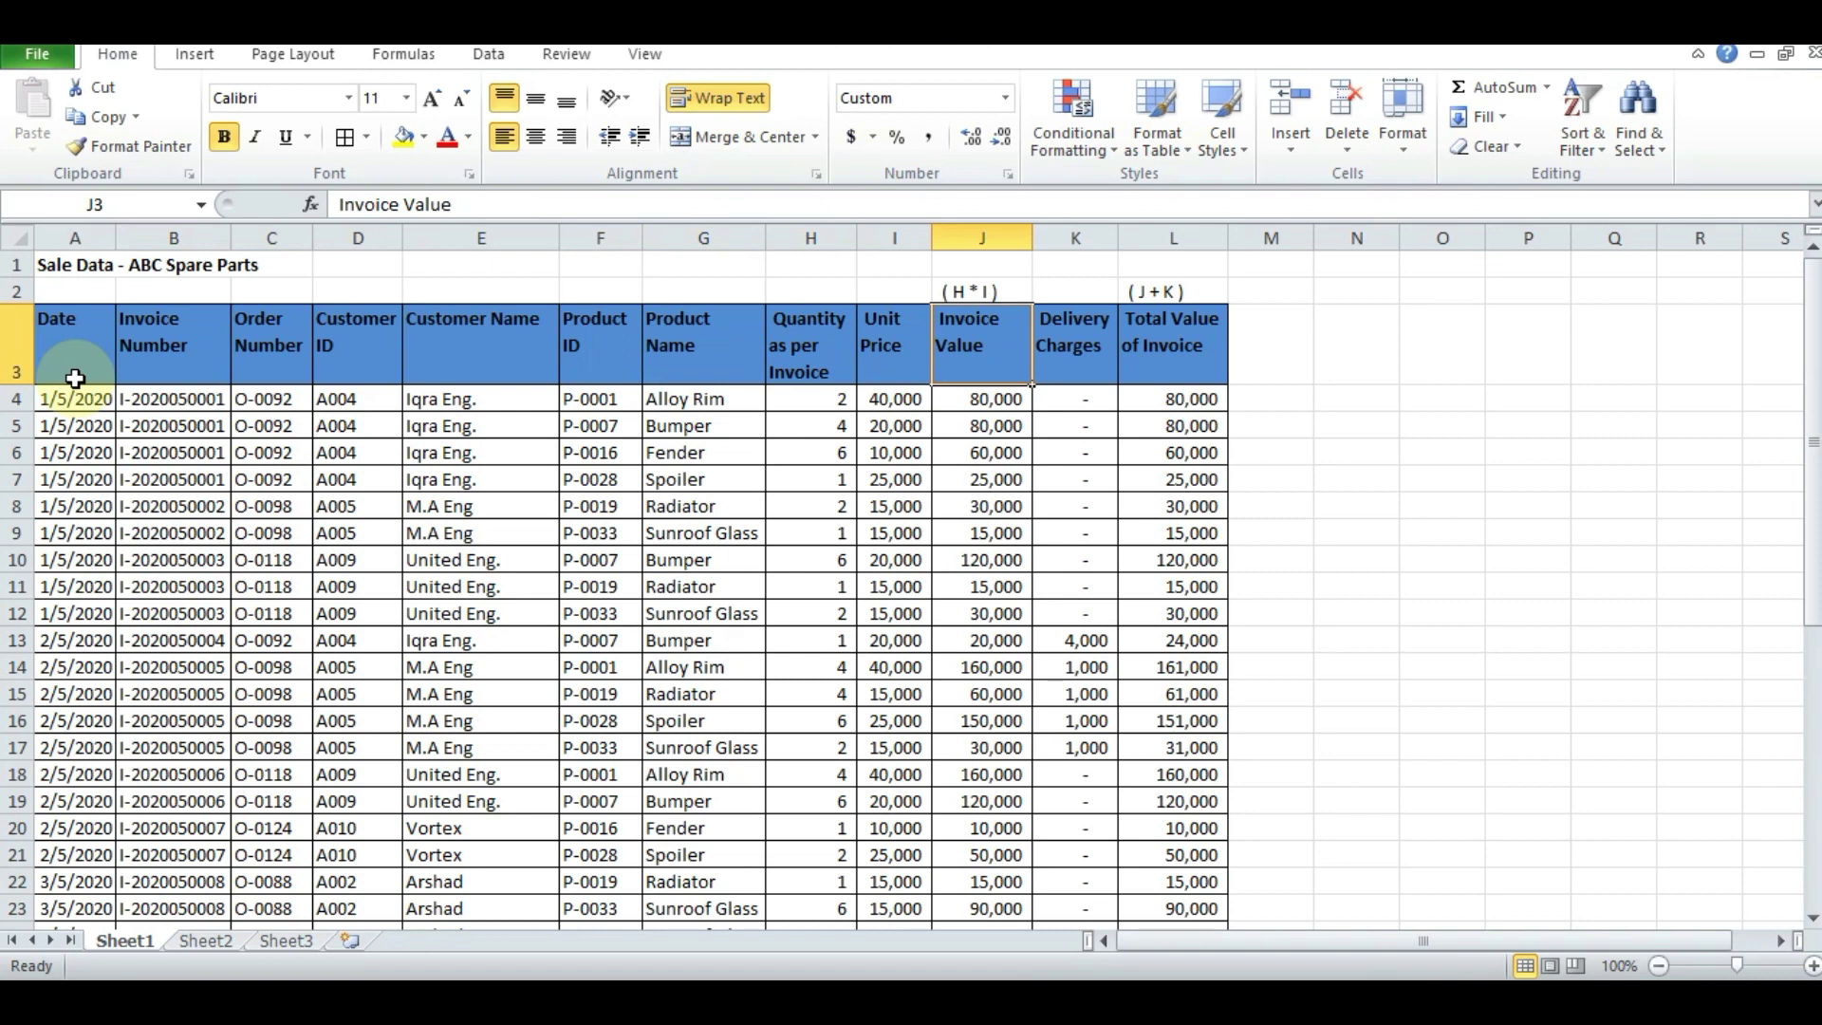
{"action": "left_click", "coordinate": [1041, 333]}
{"action": "key", "text": "Tab"}
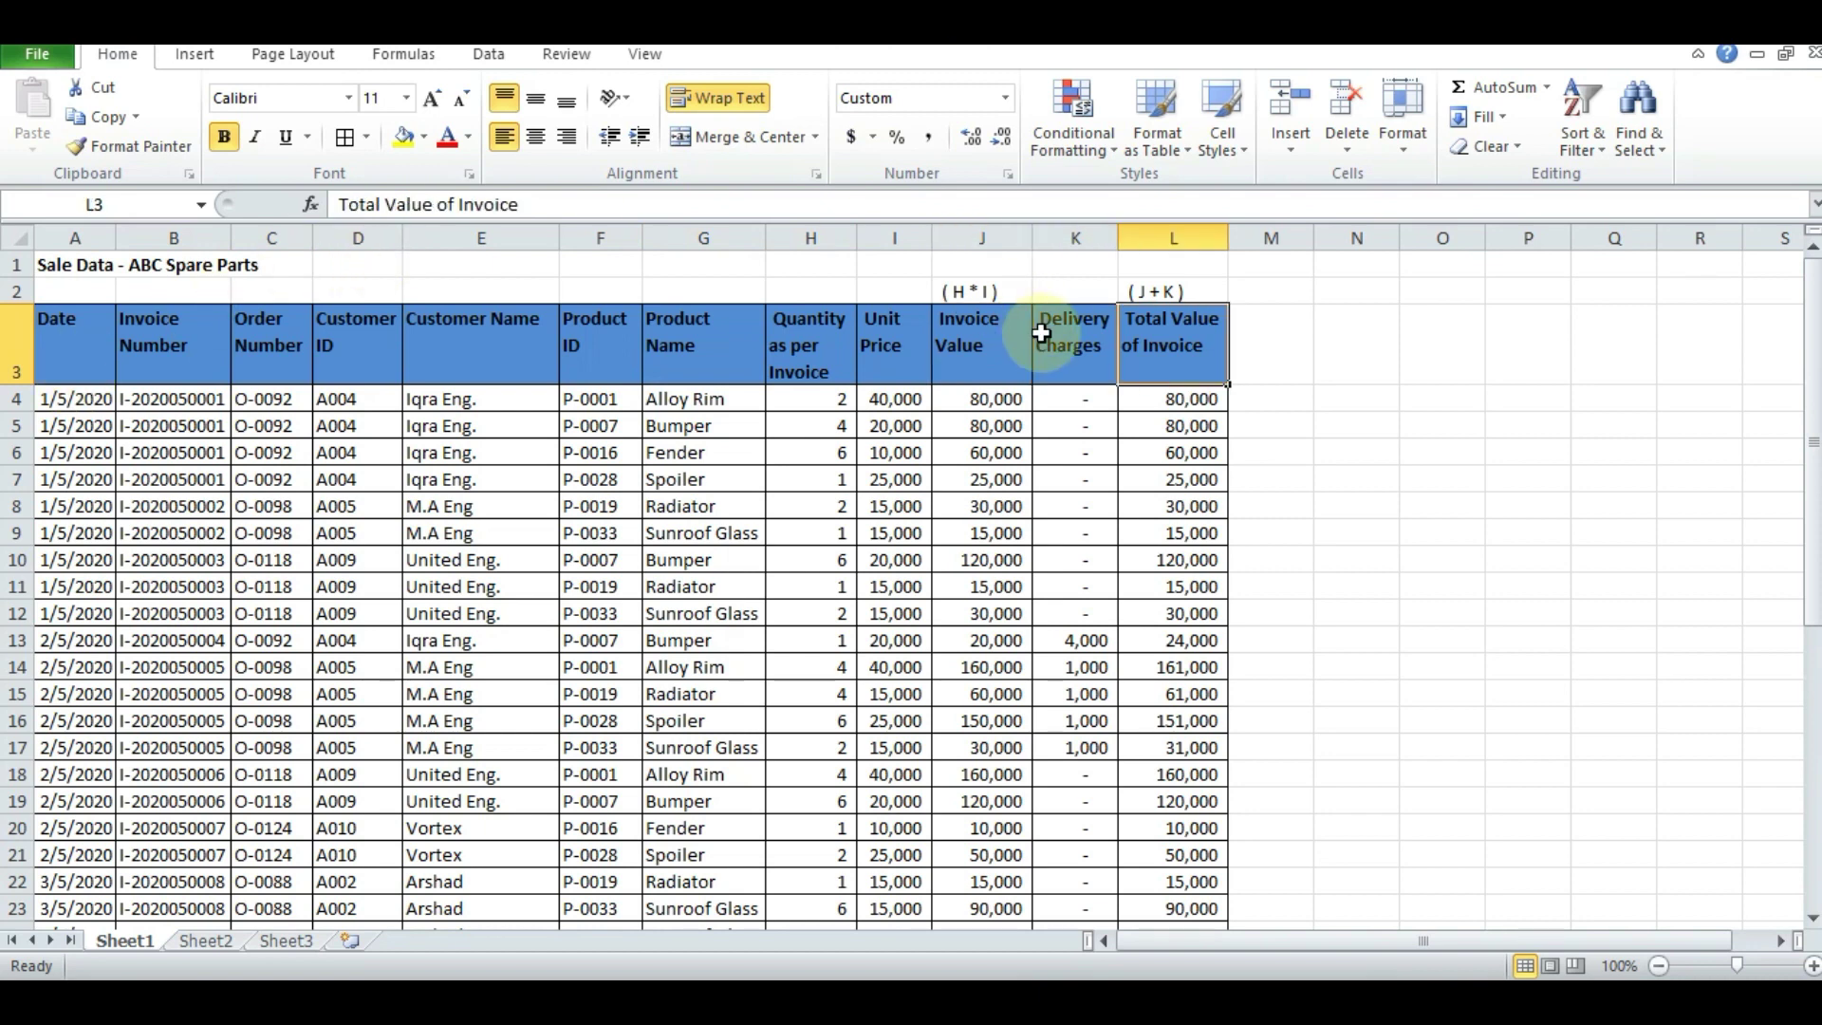
{"action": "key", "text": "Left"}
{"action": "key", "text": "Left"}
{"action": "key", "text": "Left"}
{"action": "key", "text": "Left"}
{"action": "key", "text": "Left"}
{"action": "key", "text": "Left"}
{"action": "key", "text": "Left"}
{"action": "key", "text": "Left"}
{"action": "key", "text": "Left"}
{"action": "key", "text": "Left"}
{"action": "key", "text": "Left"}
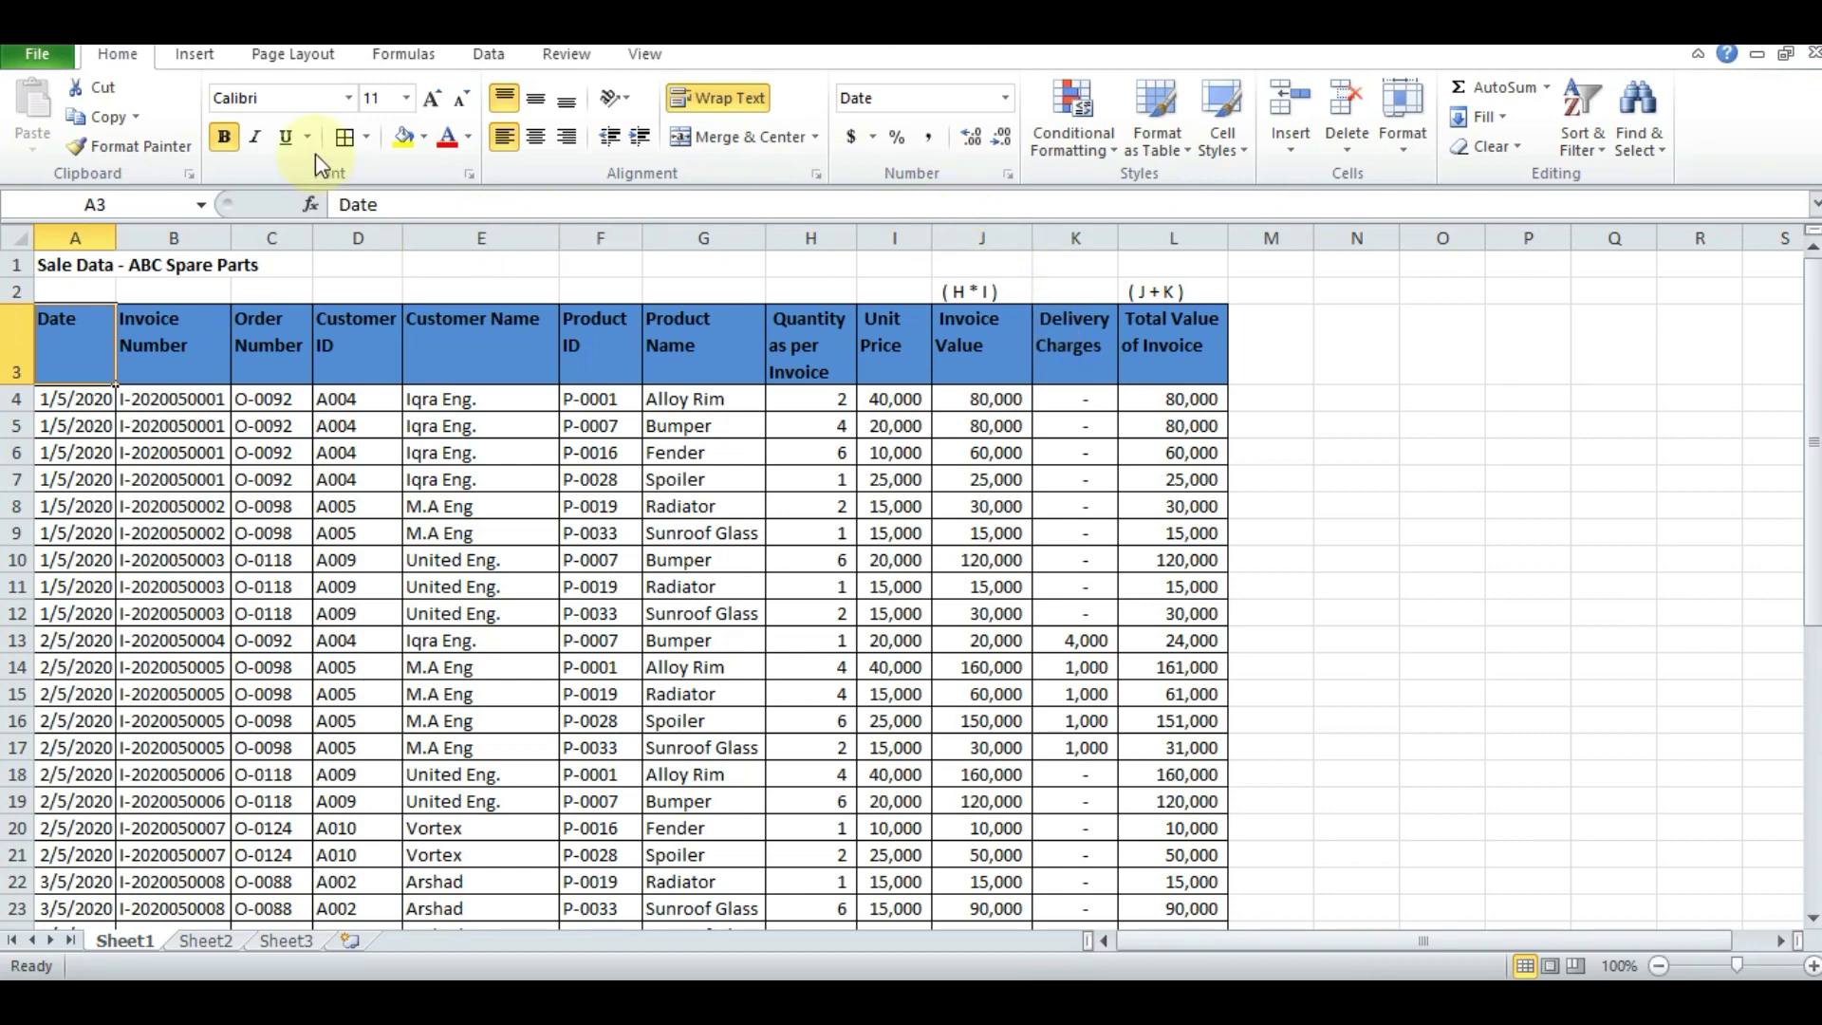
Step: Try adding filters with only the Date header cell A3 selected, inspect row 2, and undo the filter
{"action": "left_click", "coordinate": [490, 57]}
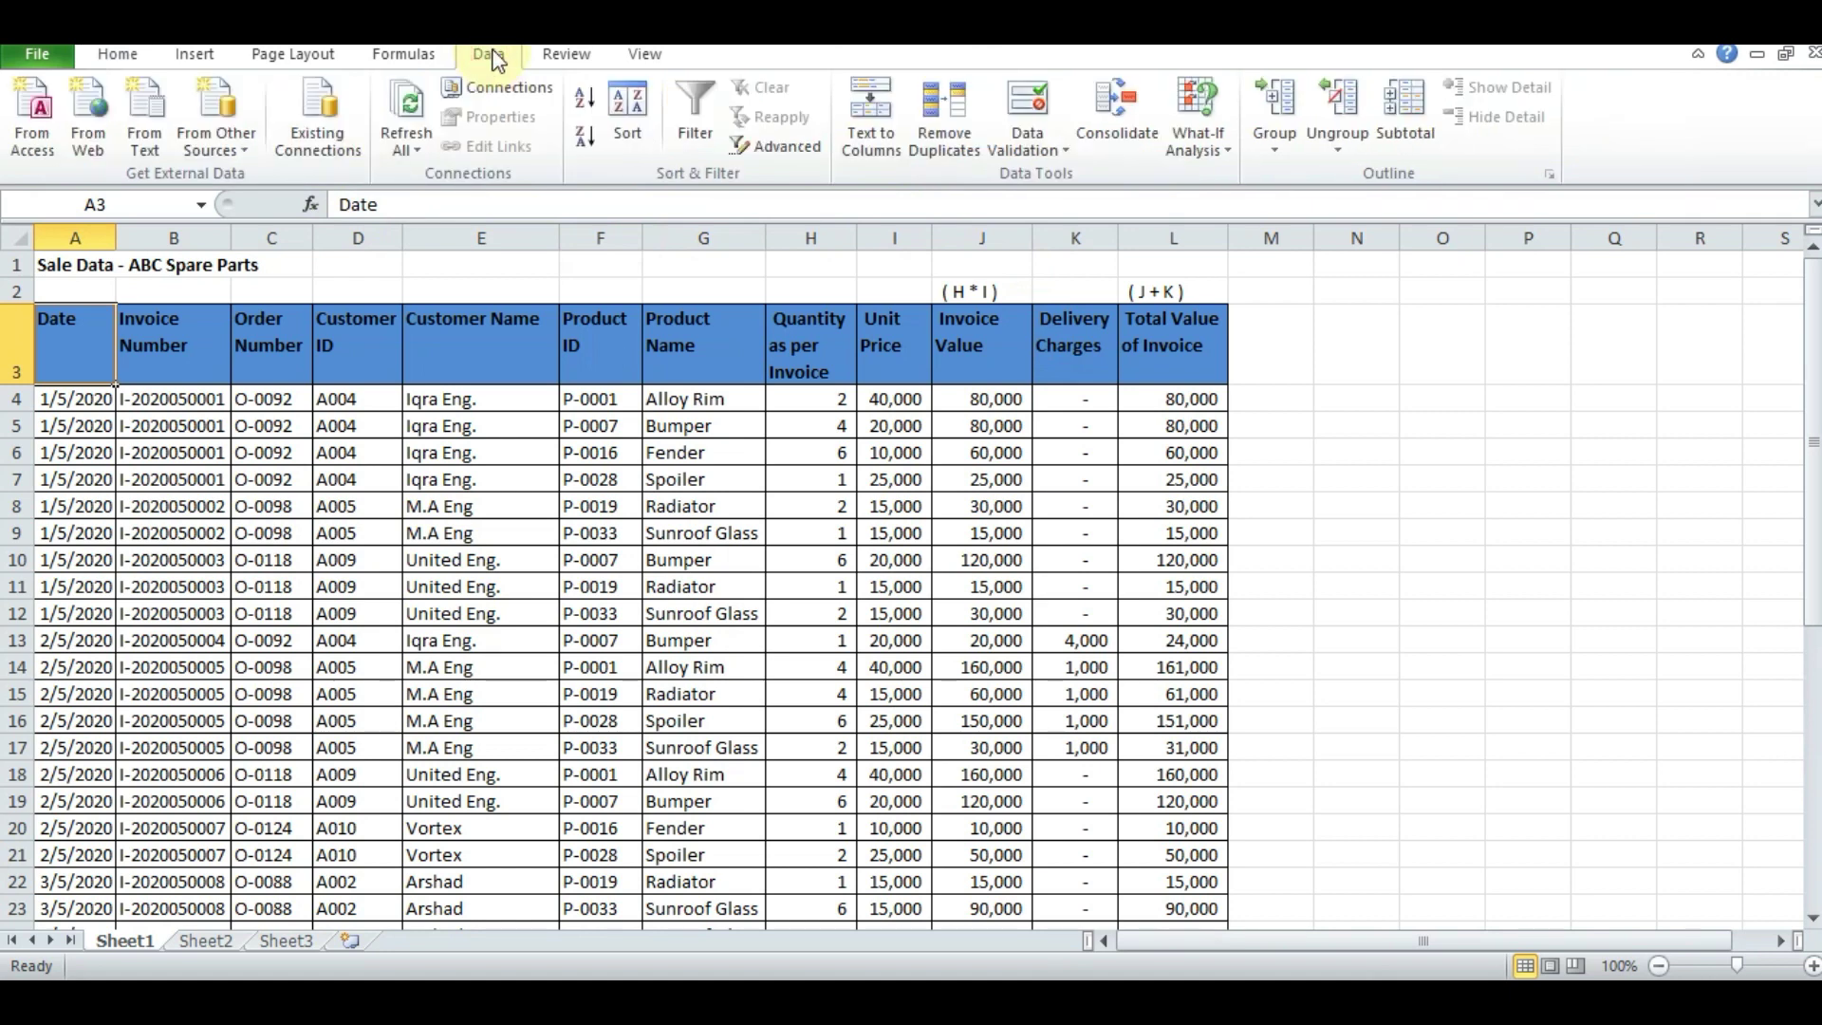
{"action": "left_click", "coordinate": [680, 115]}
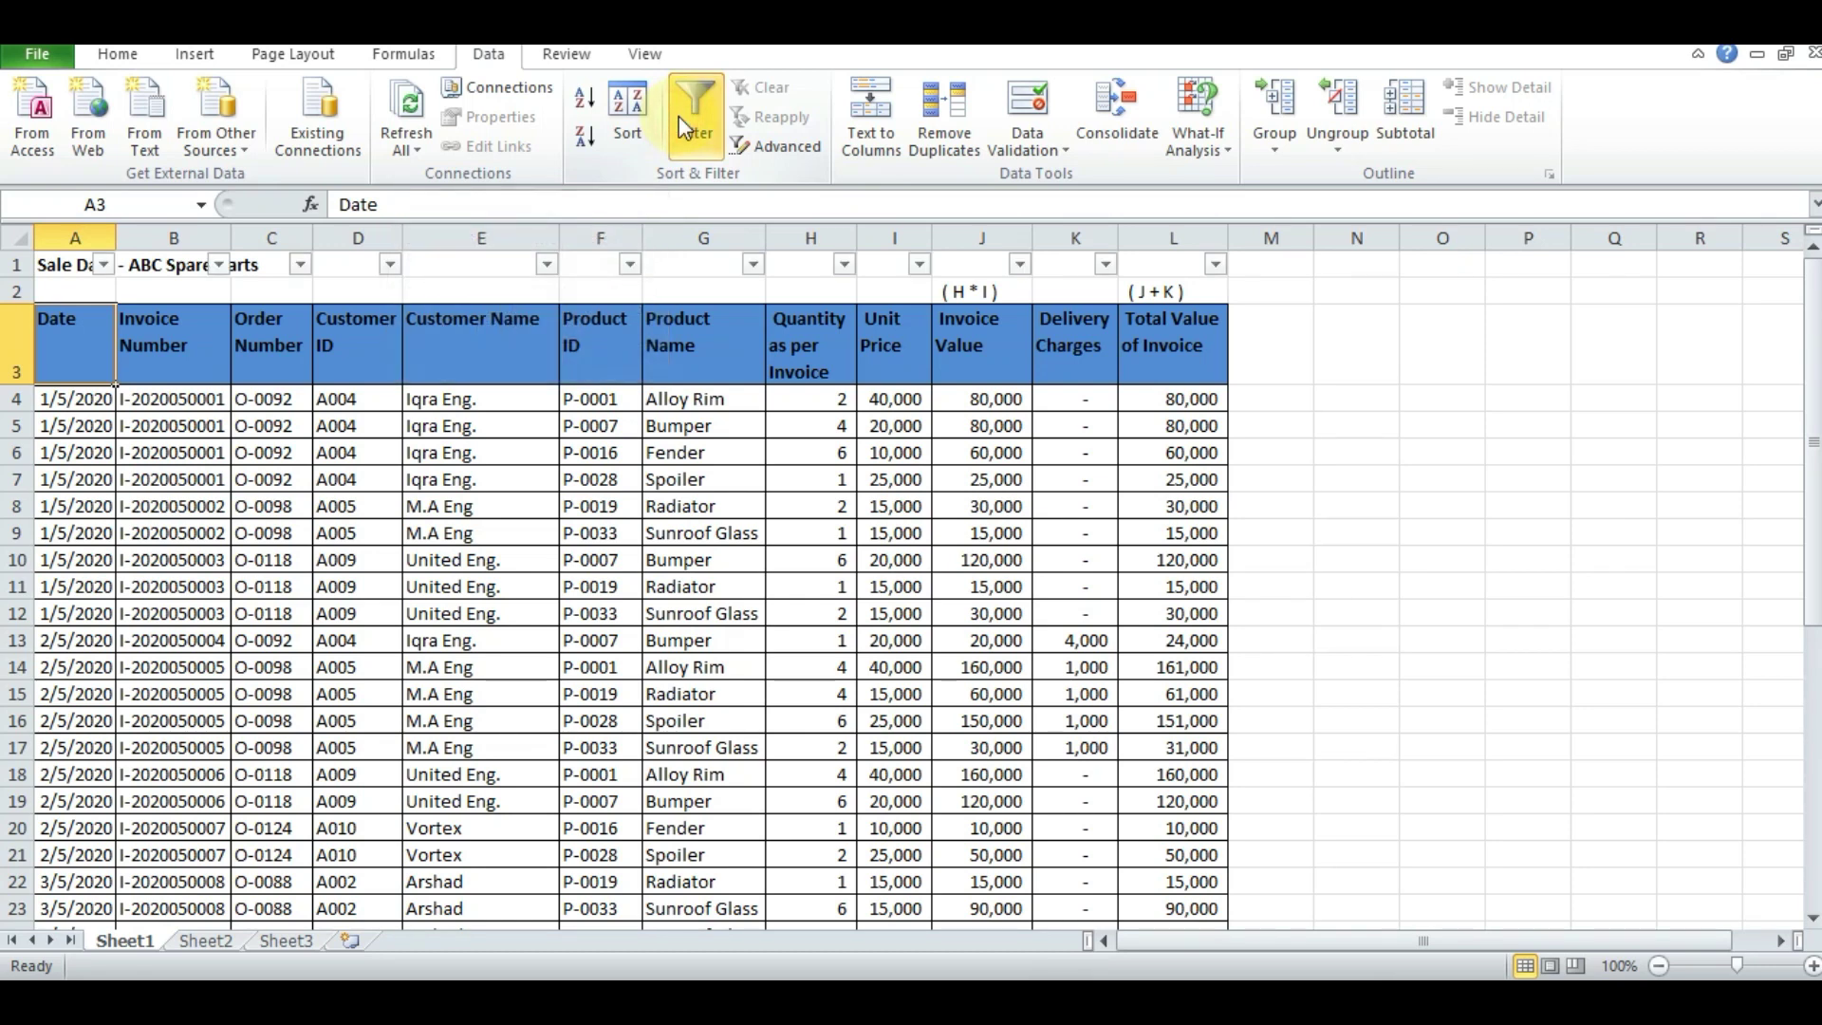
{"action": "key", "text": "Up"}
{"action": "key", "text": "Up"}
{"action": "key", "text": "Down"}
{"action": "key", "text": "Right"}
{"action": "key", "text": "Right"}
{"action": "key", "text": "Right"}
{"action": "key", "text": "Right"}
{"action": "key", "text": "Right"}
{"action": "key", "text": "Right"}
{"action": "key", "text": "Right"}
{"action": "key", "text": "Right"}
{"action": "key", "text": "Right"}
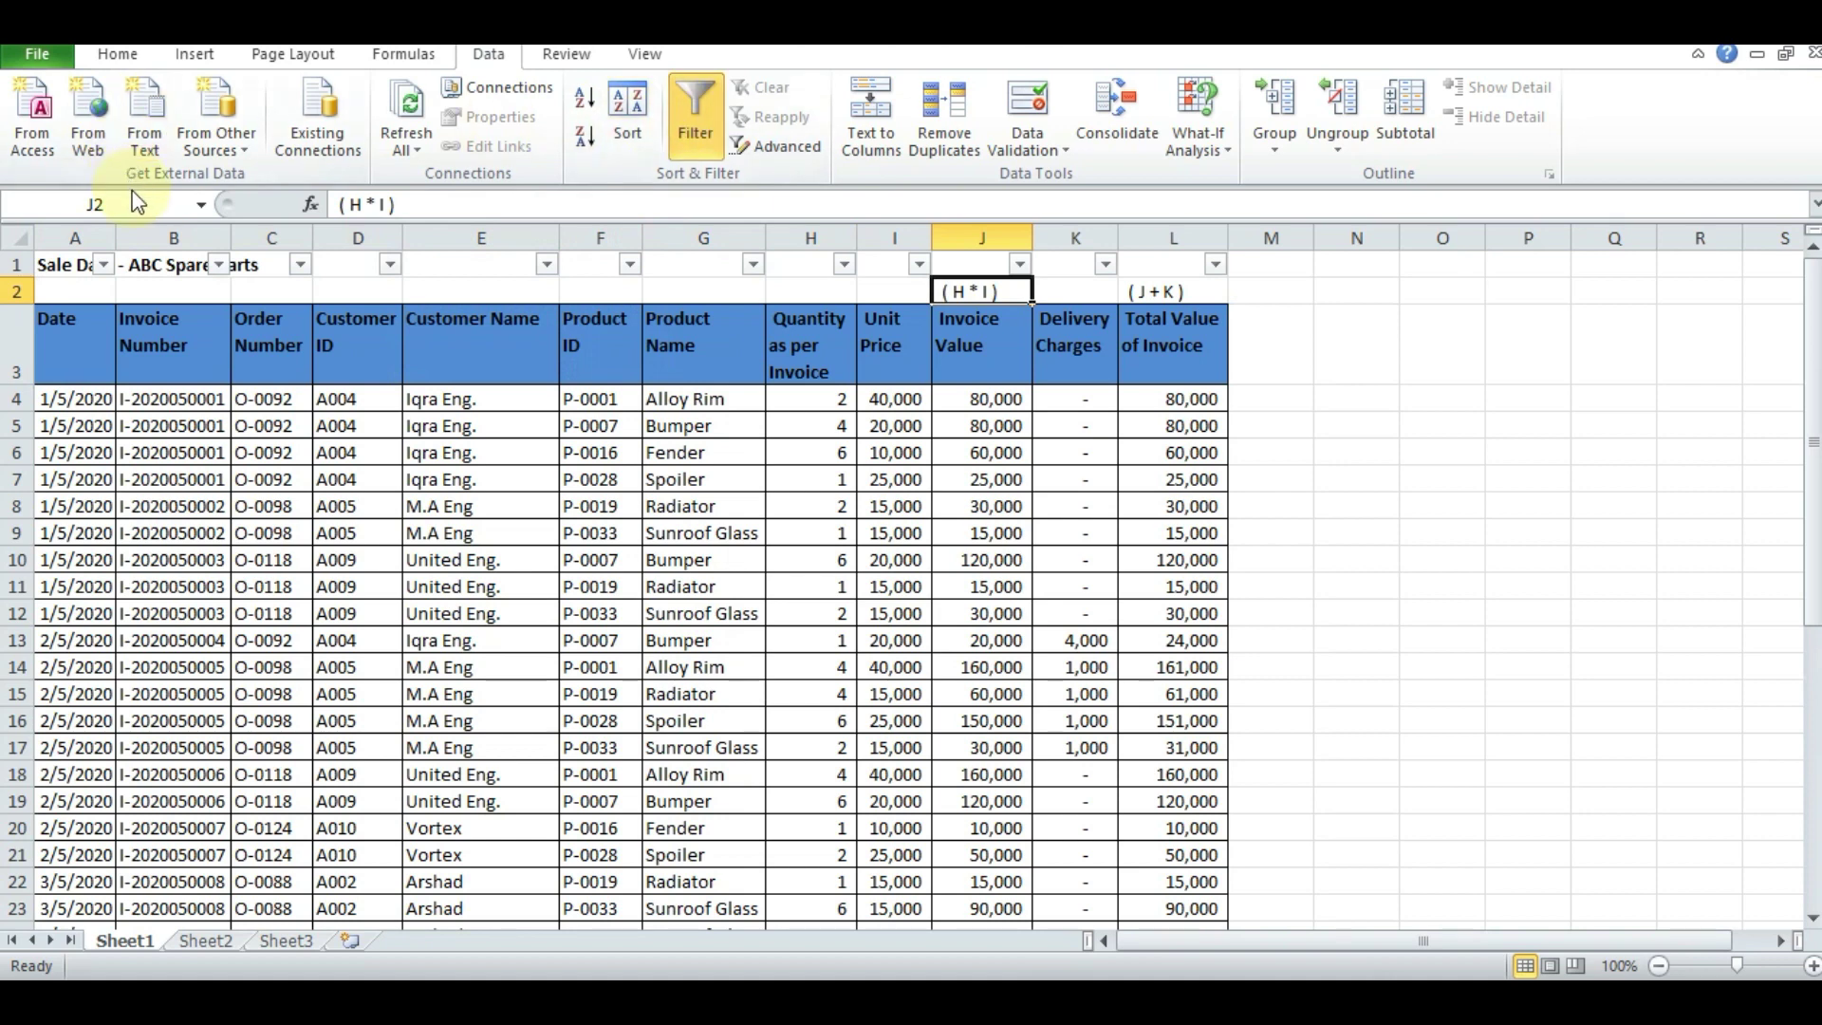
{"action": "key", "text": "ctrl+z"}
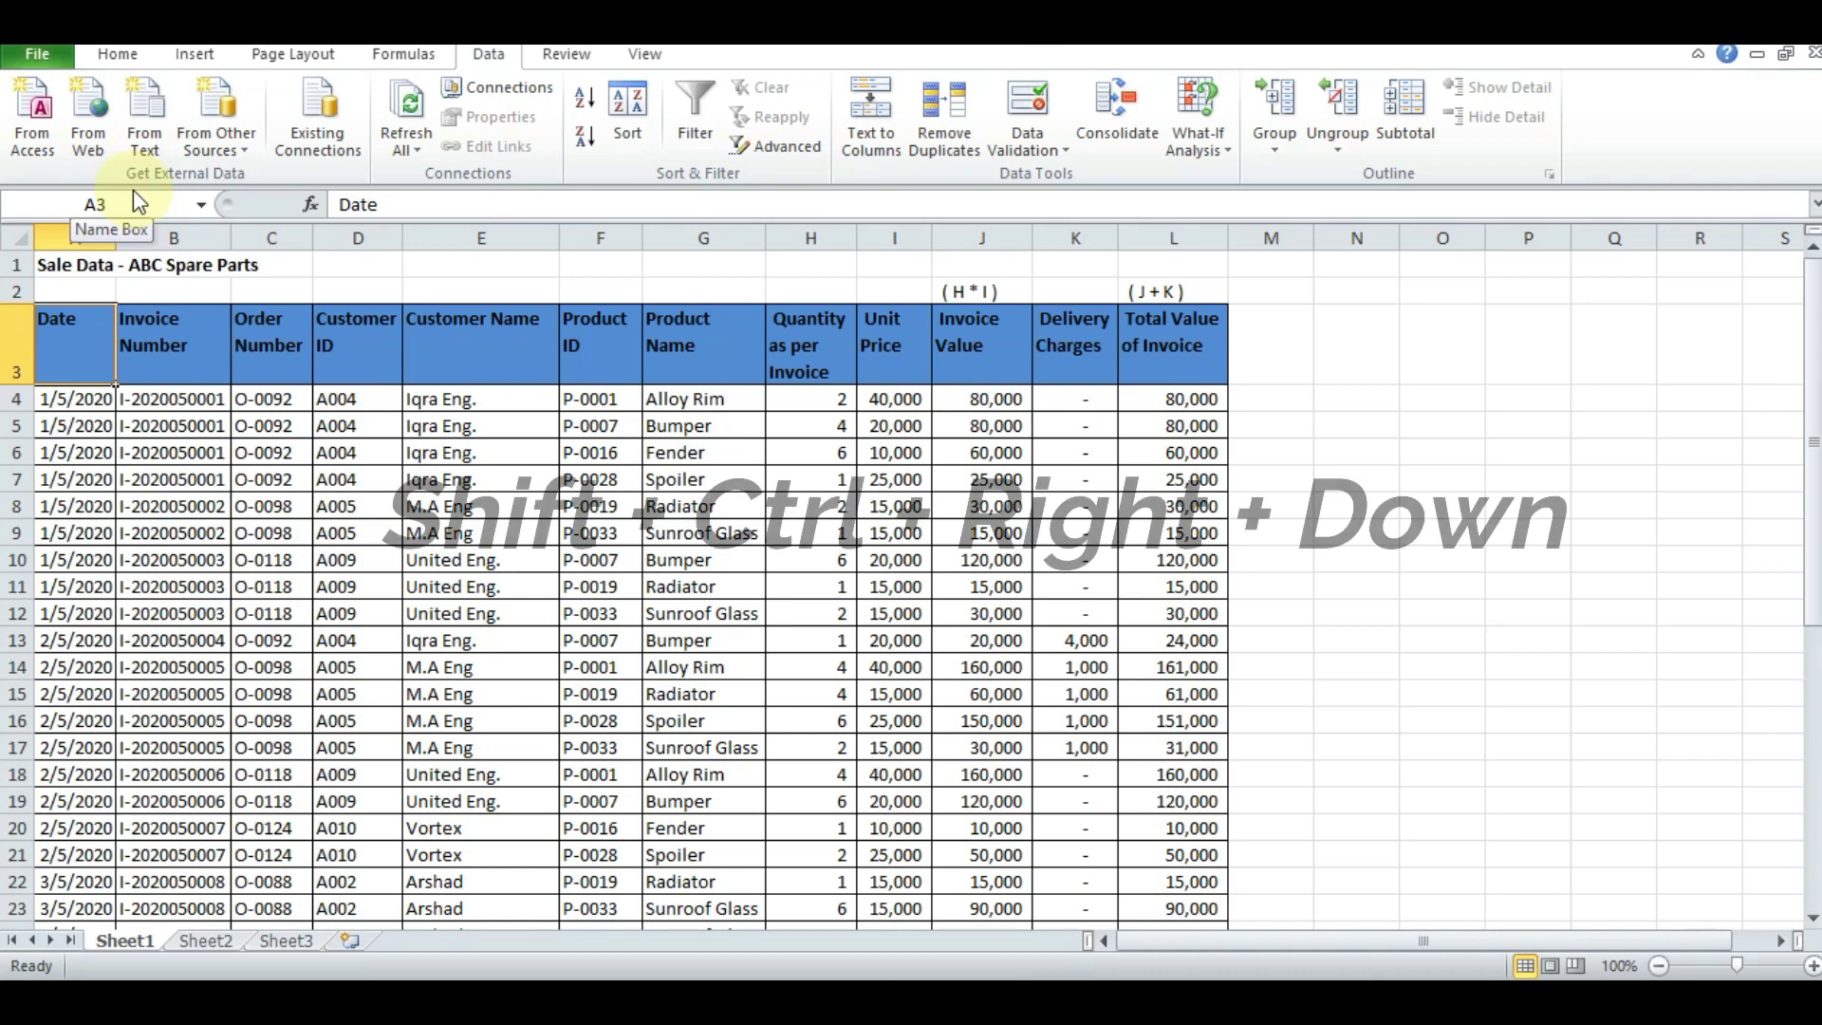
Step: Add filters to the whole sales table, from the Date header in A3 to L44
{"action": "key", "text": "shift+ctrl+Right"}
{"action": "key", "text": "shift+ctrl+Down"}
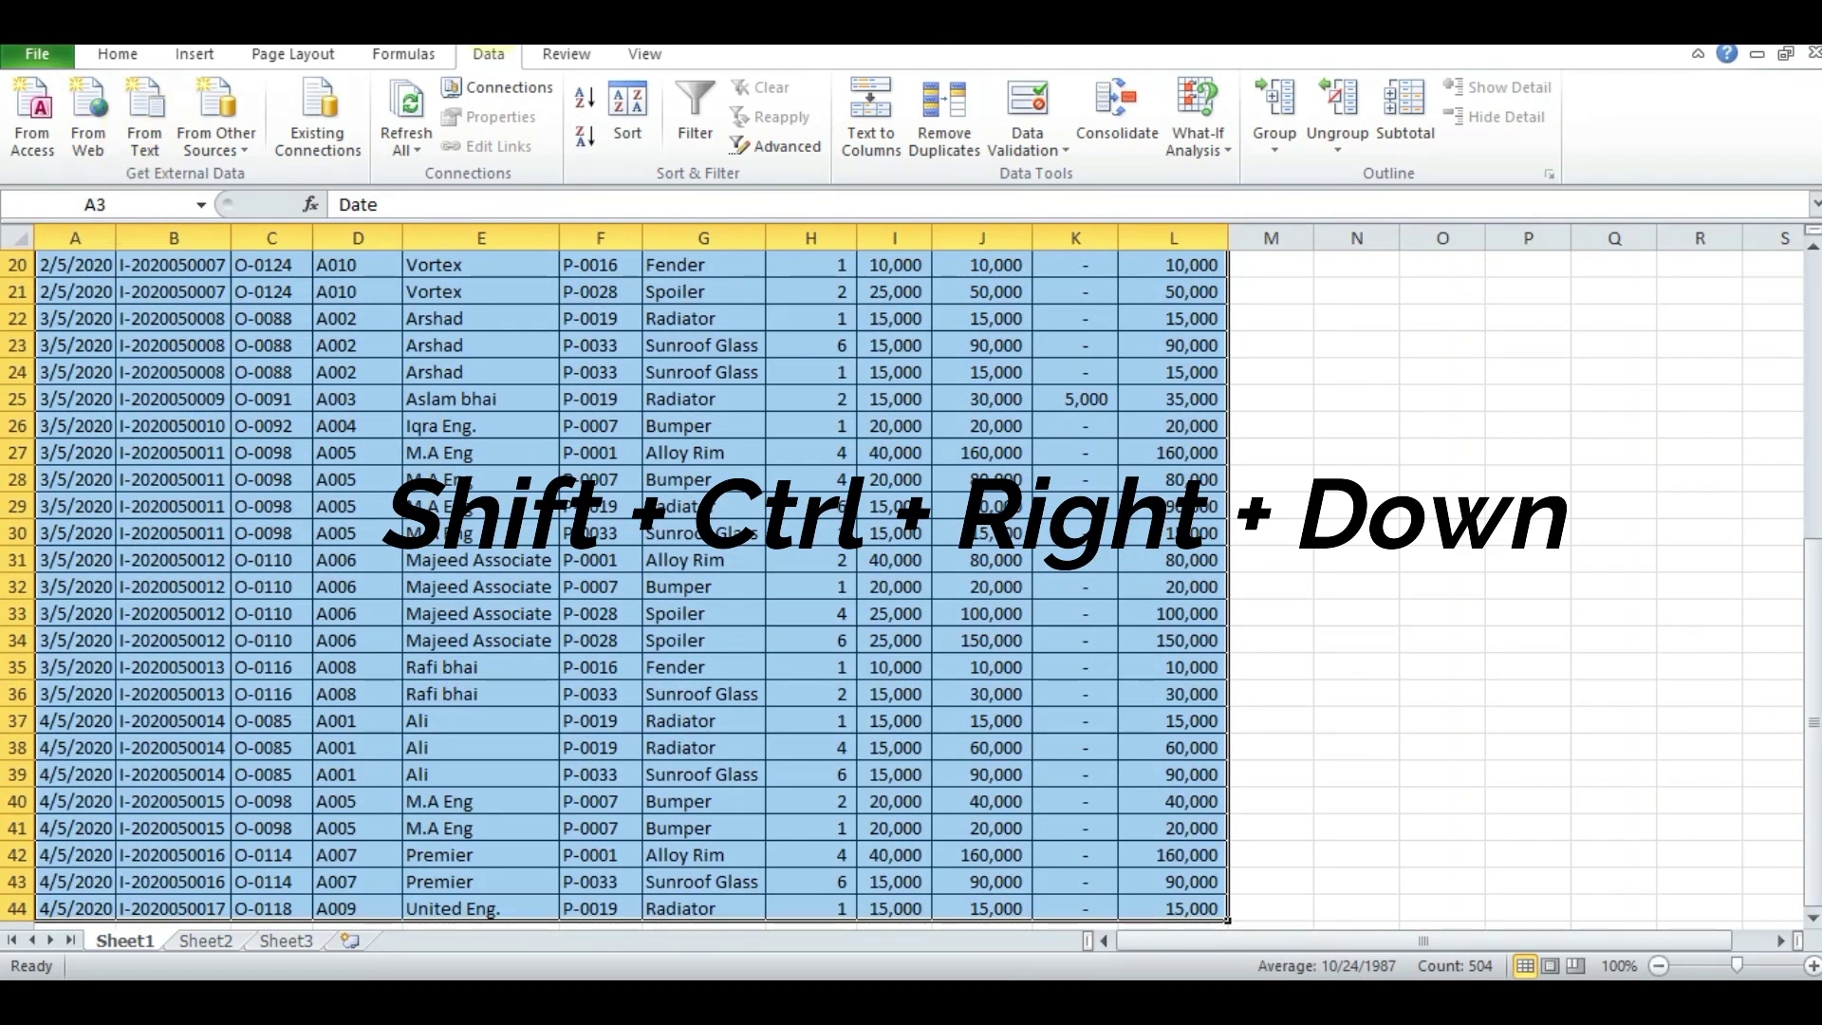
{"action": "left_click", "coordinate": [686, 101]}
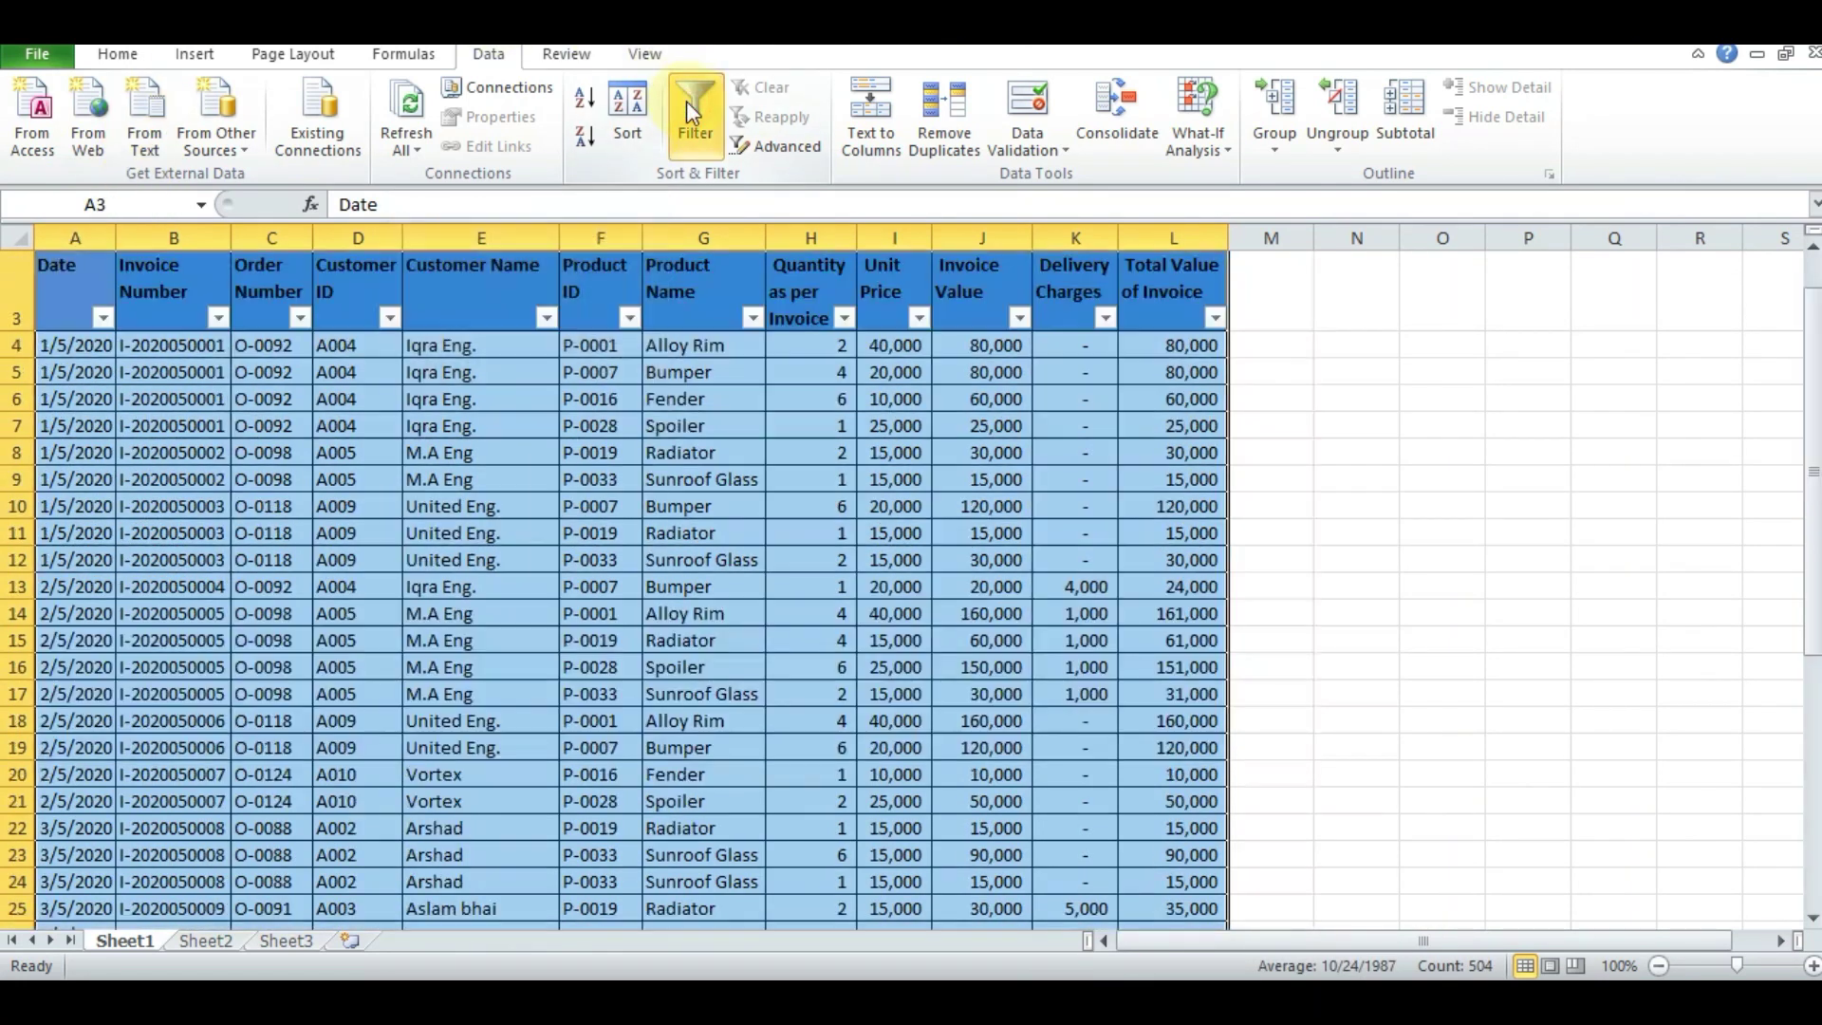
{"action": "key", "text": "ctrl+Home"}
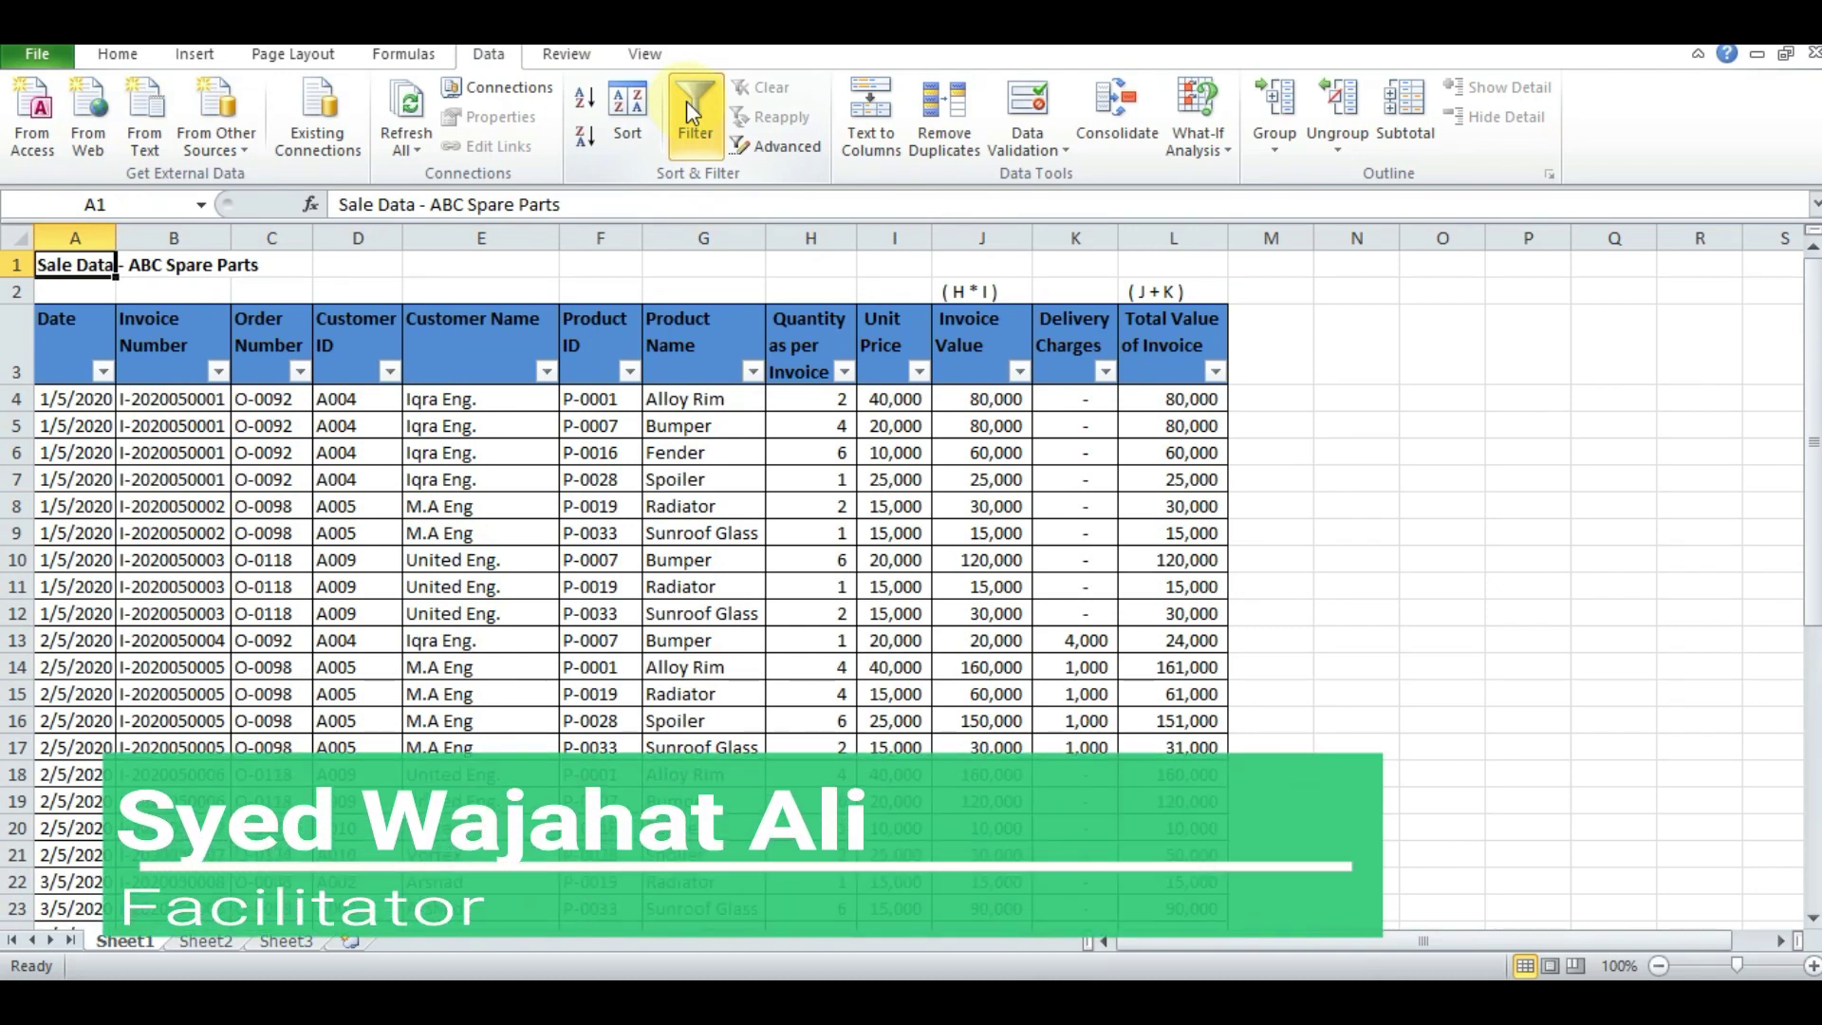
{"action": "key", "text": "Down"}
{"action": "key", "text": "Down"}
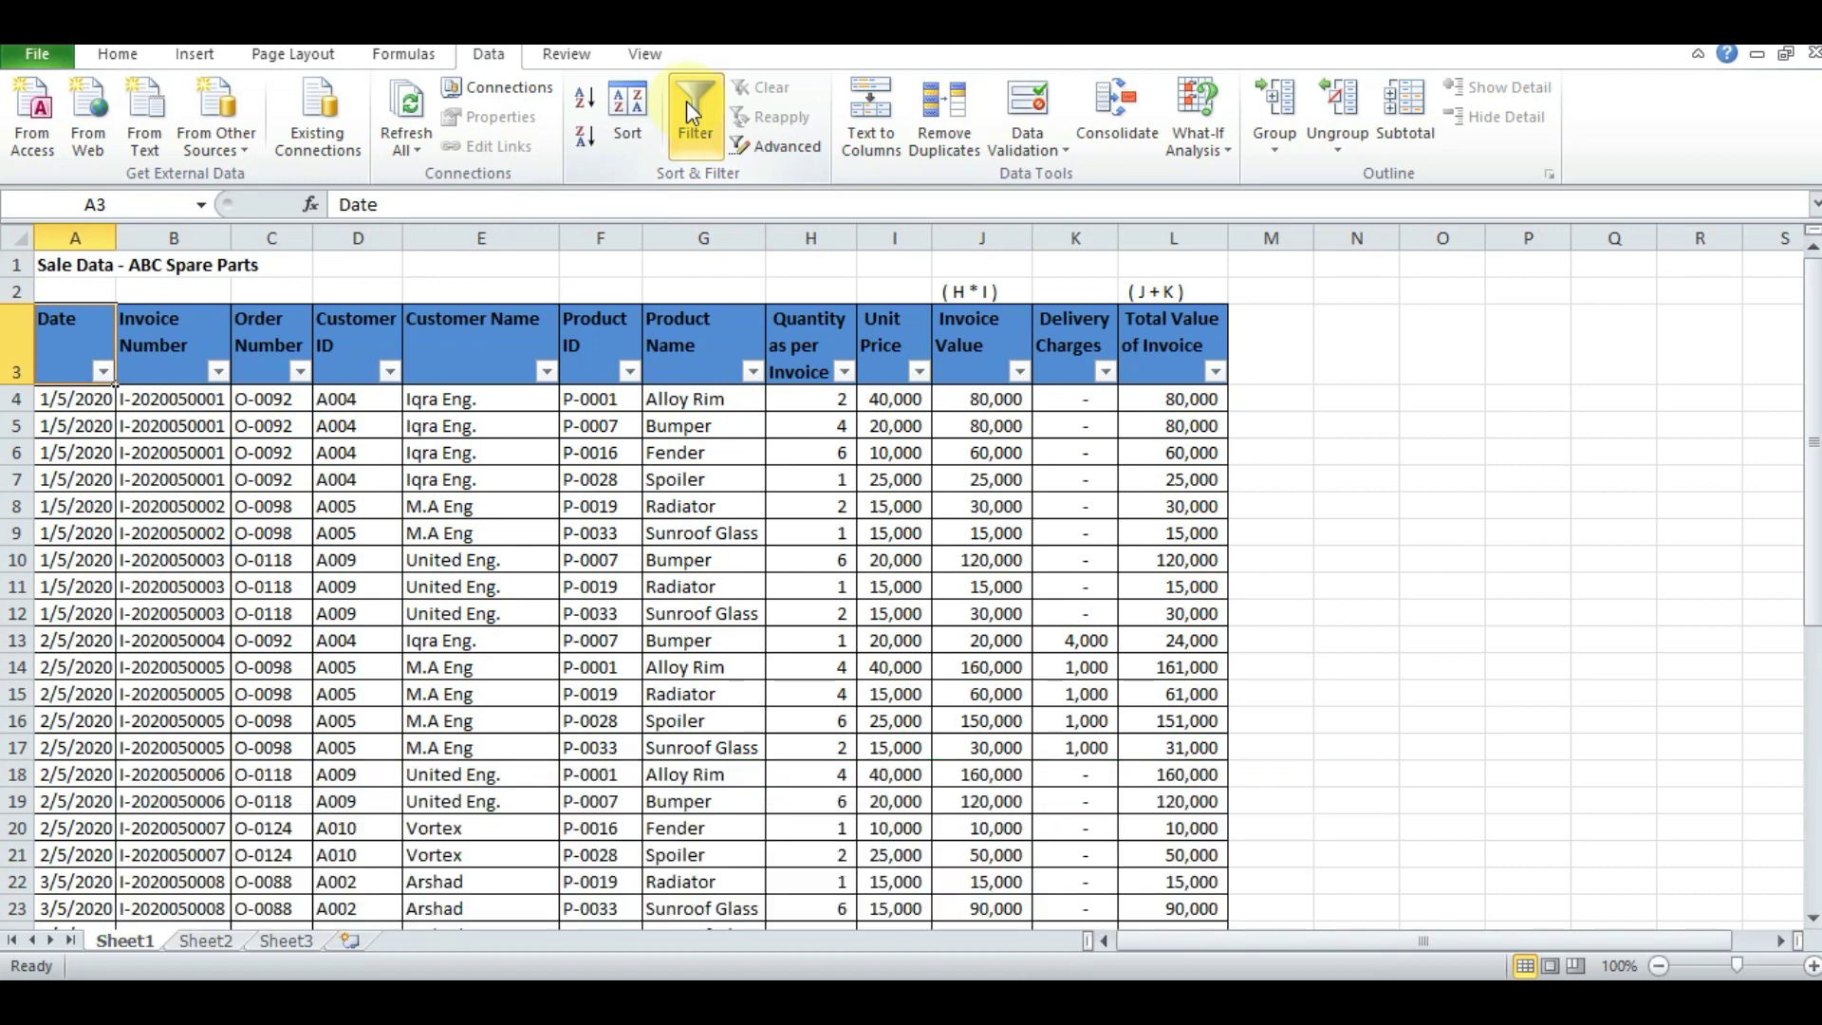
Step: Remove the filters from the sales table's header row
{"action": "key", "text": "Right"}
{"action": "key", "text": "Left"}
{"action": "key", "text": "ctrl+shift+End"}
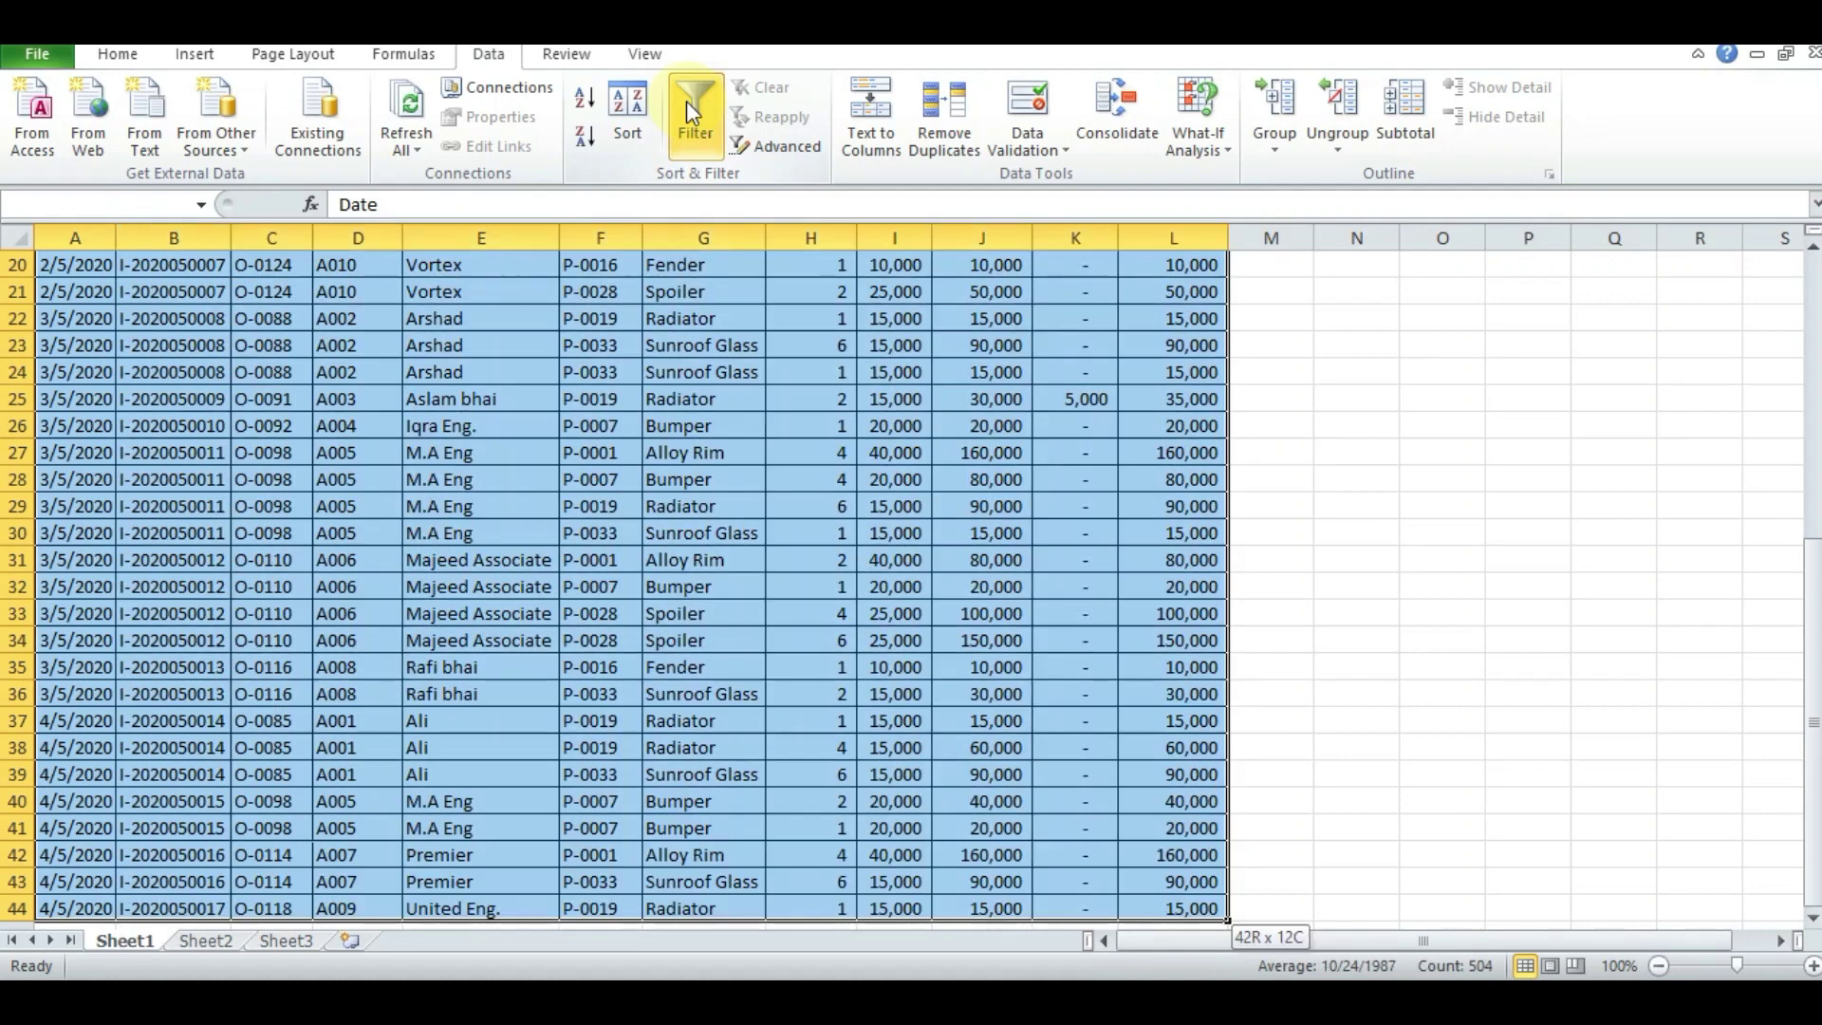
{"action": "key", "text": "Up"}
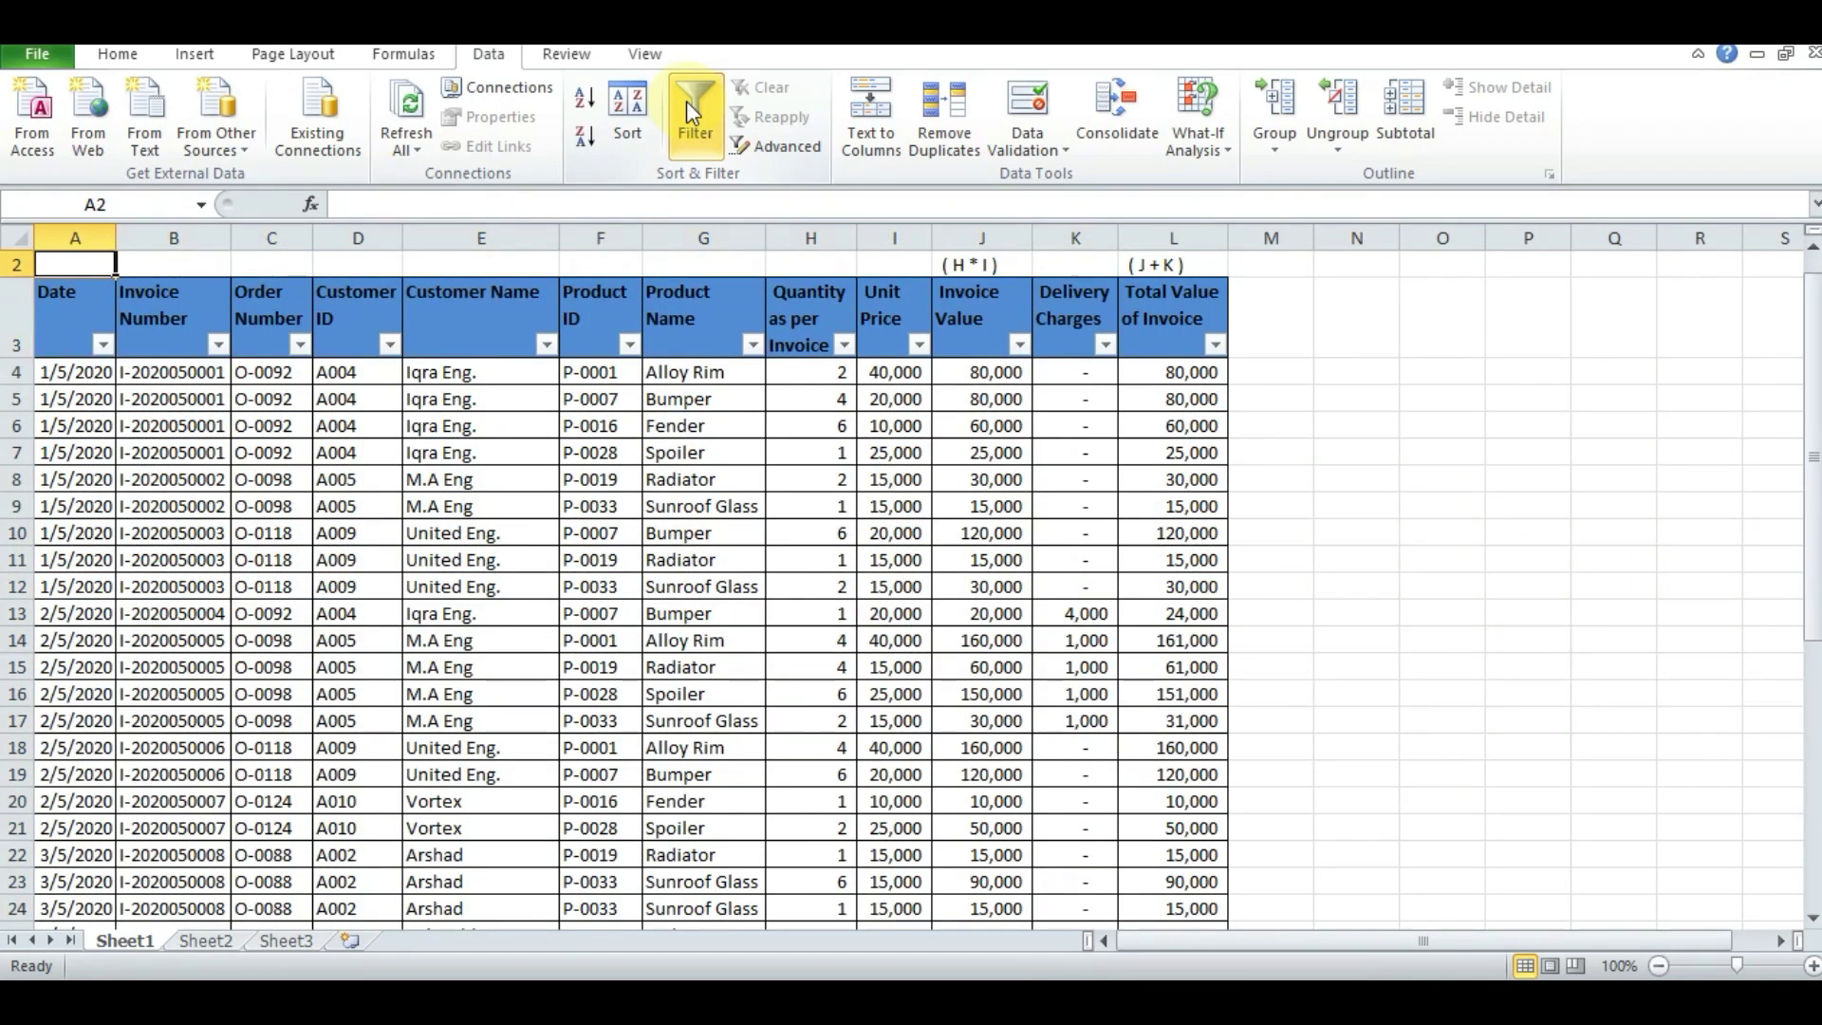
{"action": "key", "text": "Up"}
{"action": "key", "text": "Down"}
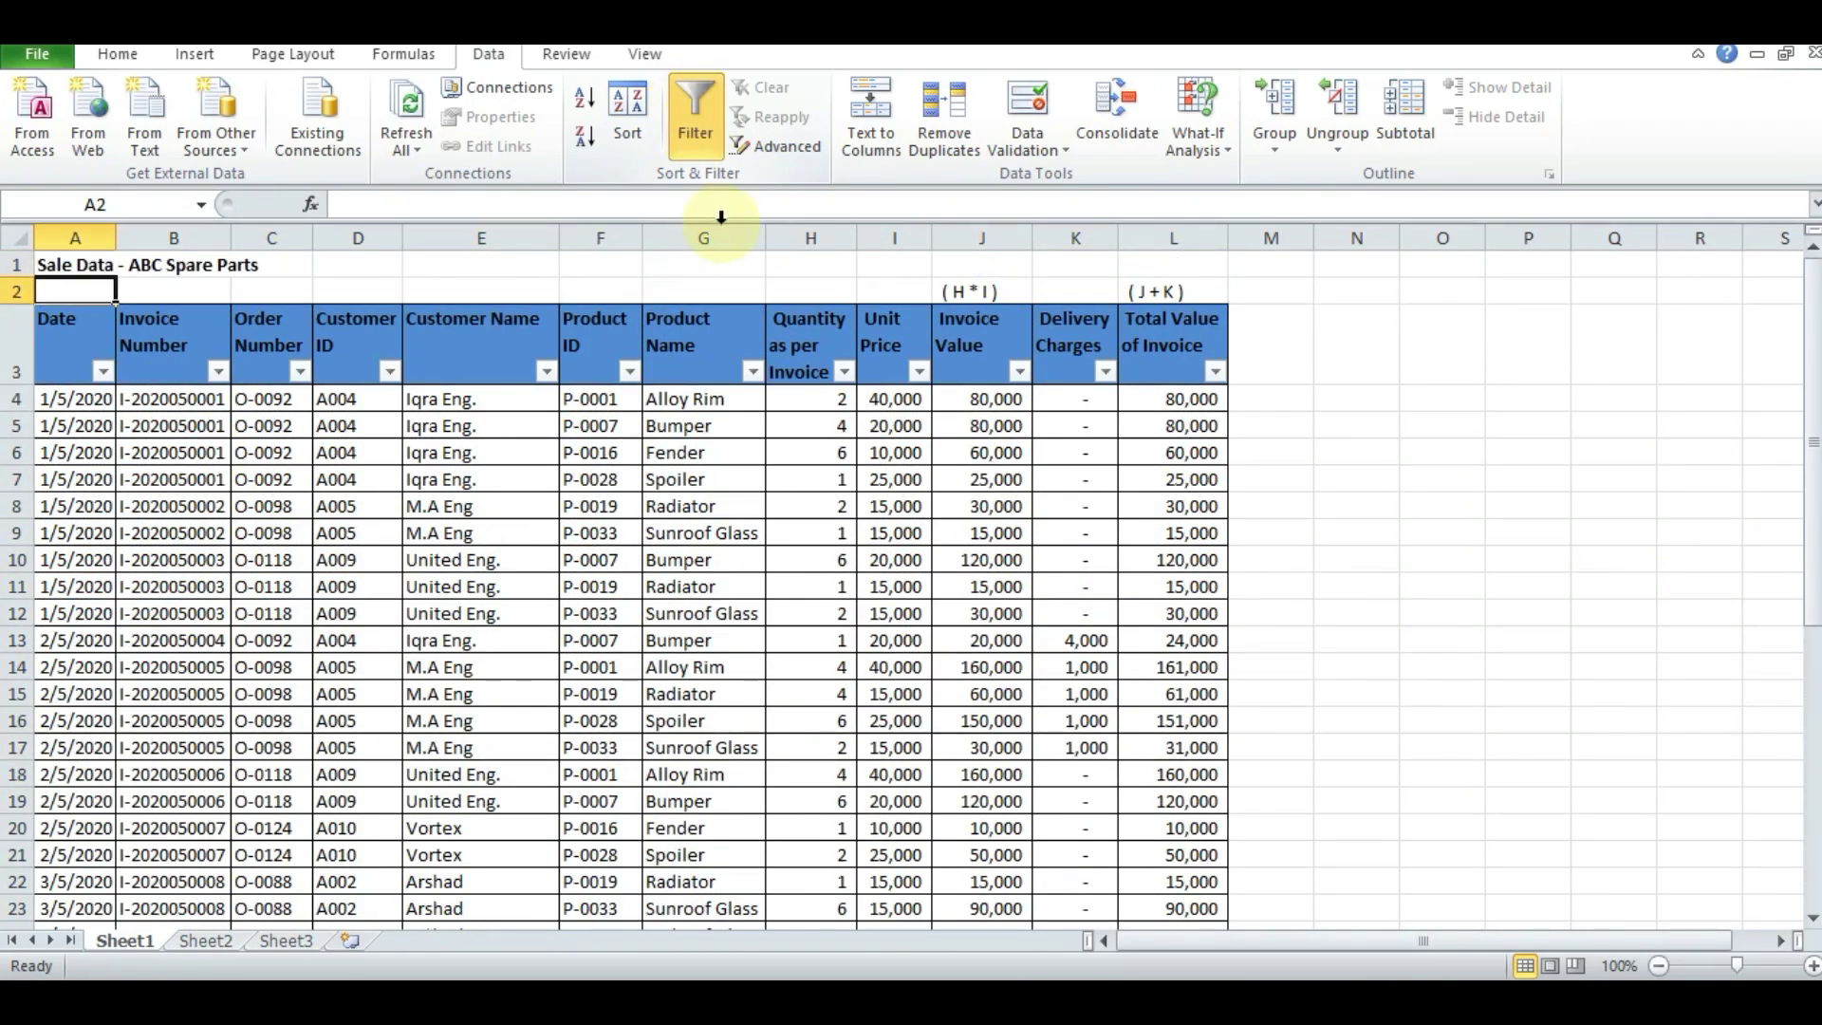
{"action": "left_click", "coordinate": [696, 133]}
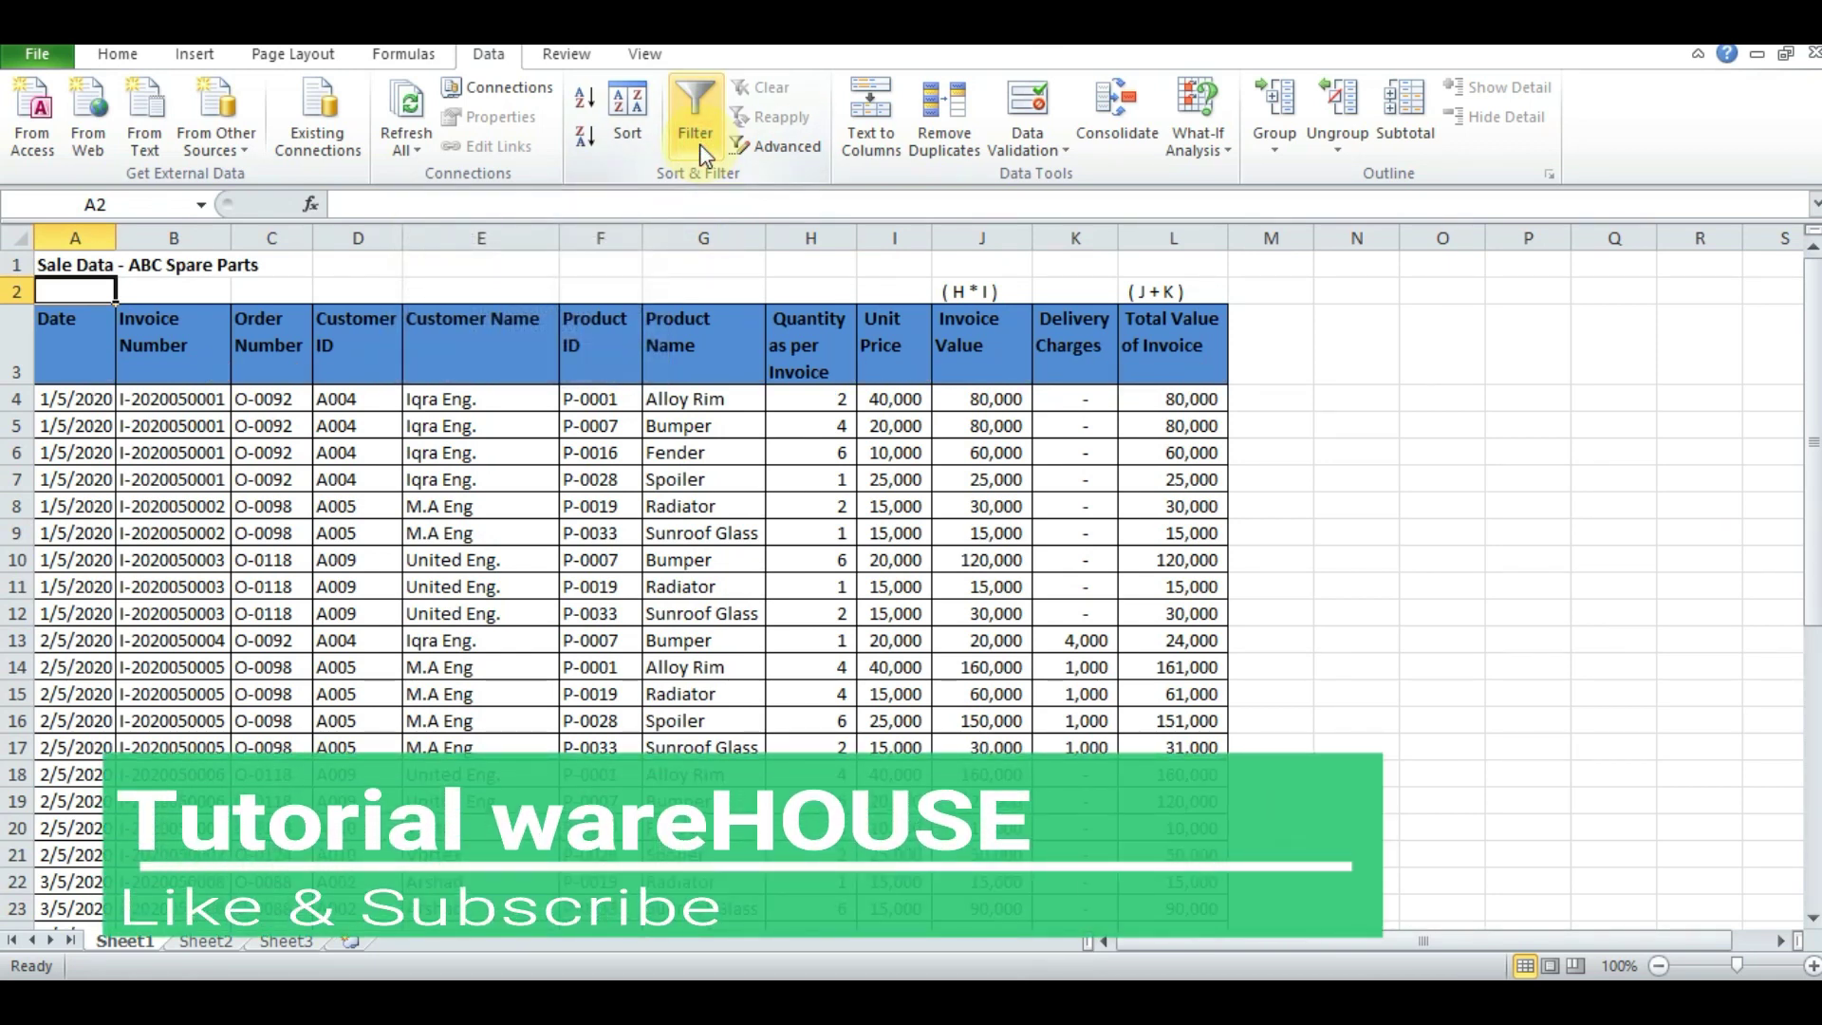
Step: Select the sales table from A3 to L44, enable its header filters again, and return to cell A3
{"action": "key", "text": "Down"}
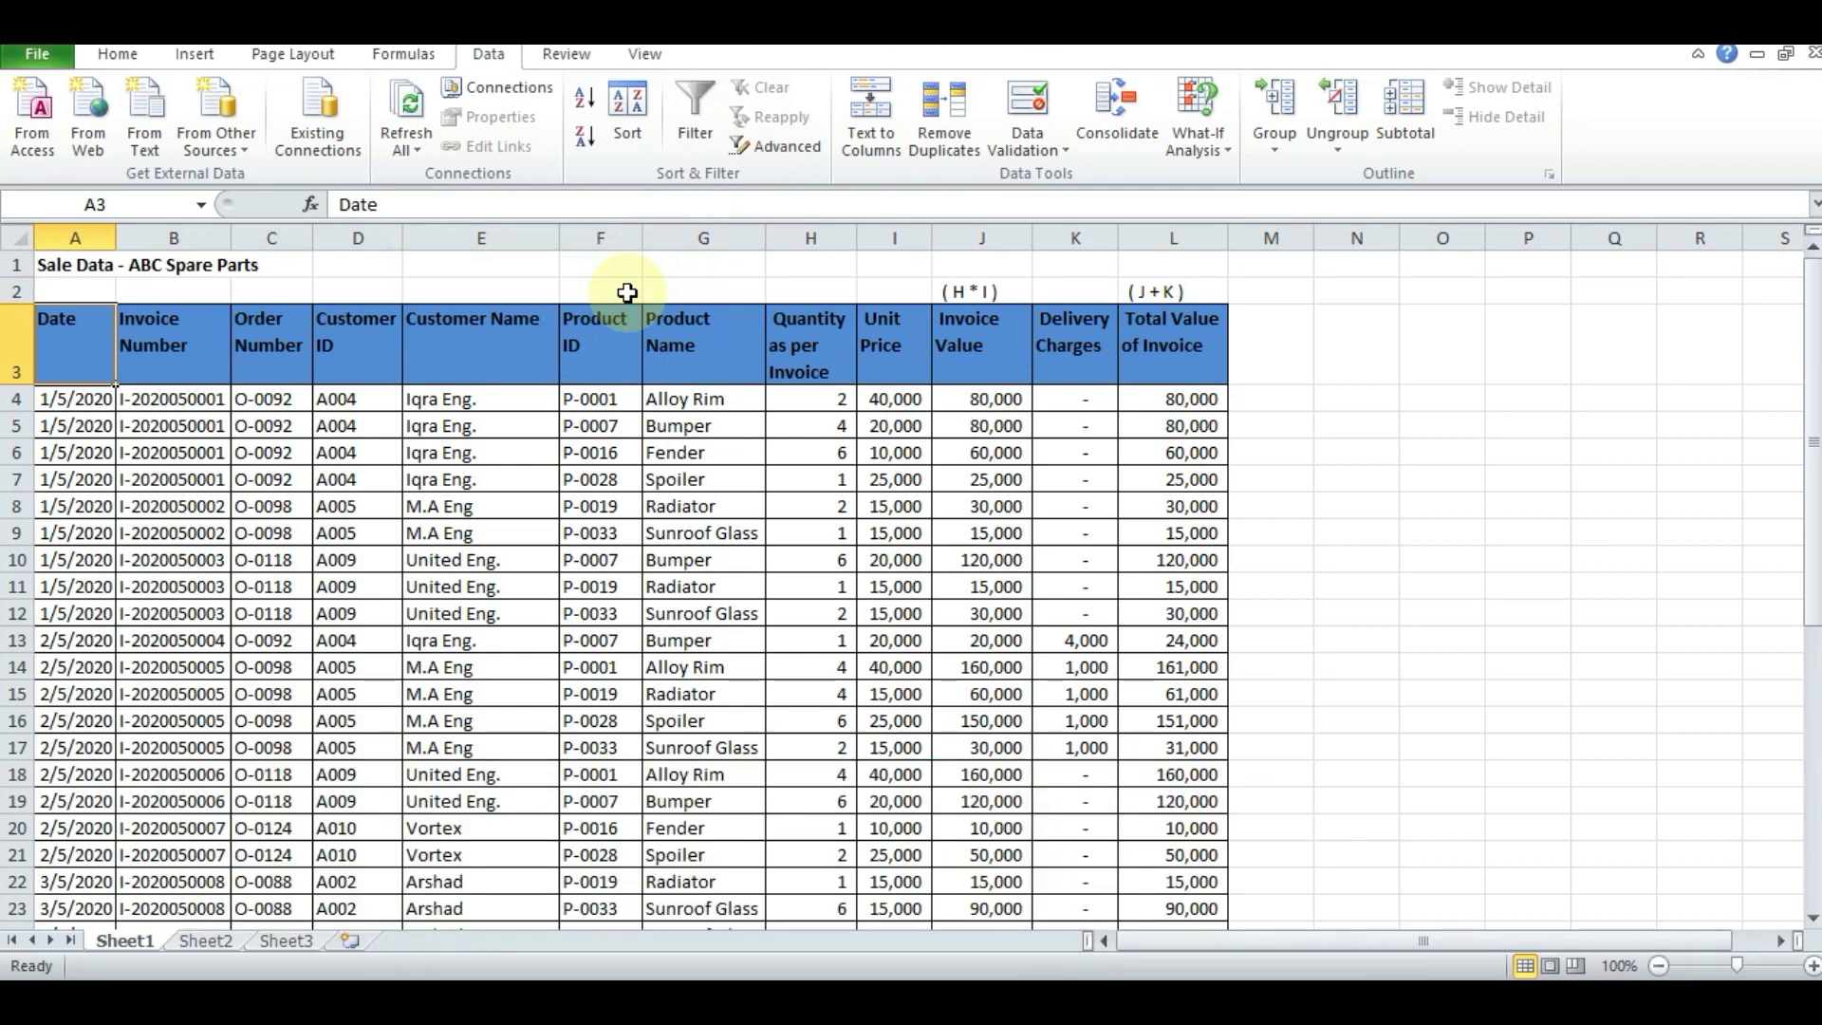
{"action": "key", "text": "ctrl+shift+Right"}
{"action": "key", "text": "ctrl+shift+Down"}
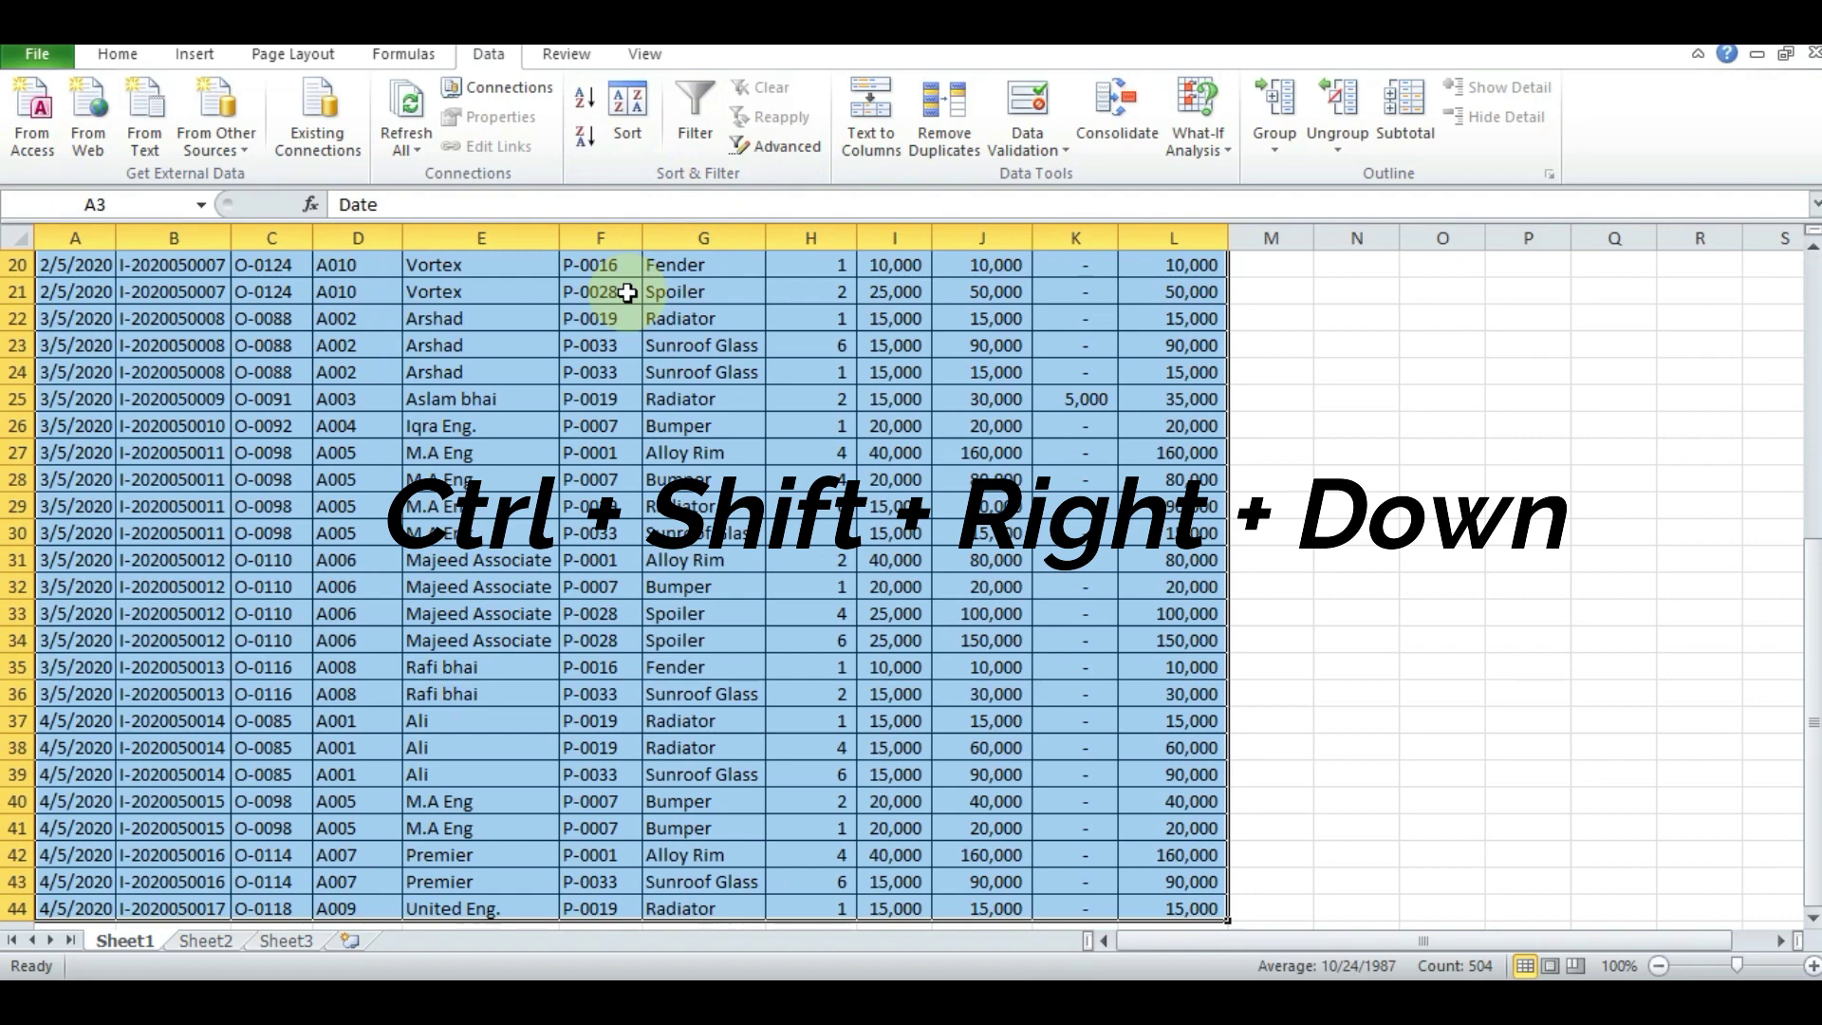
{"action": "key", "text": "alt+d"}
{"action": "key", "text": "f"}
{"action": "key", "text": "f"}
{"action": "key", "text": "ctrl+Home"}
{"action": "key", "text": "Down"}
{"action": "key", "text": "Down"}
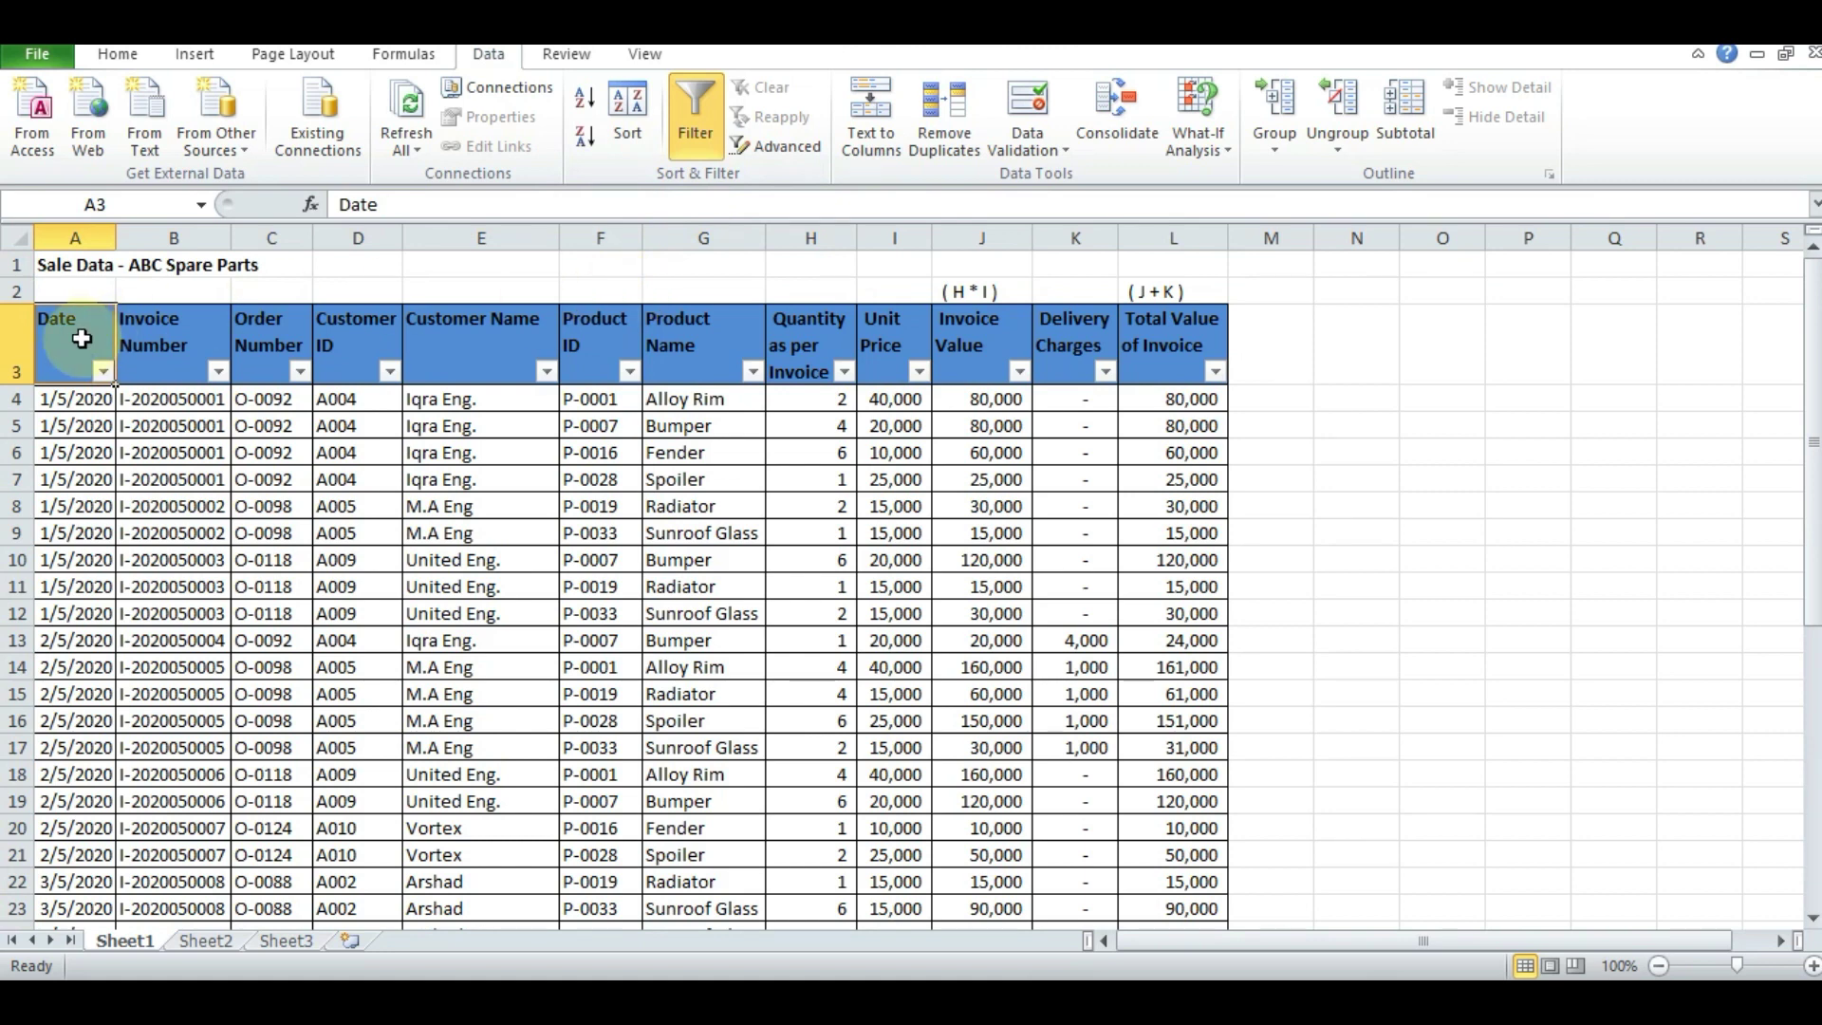
Step: Open the Date column's filter list and expand January, February, March and April to their day entries
{"action": "left_click", "coordinate": [102, 372]}
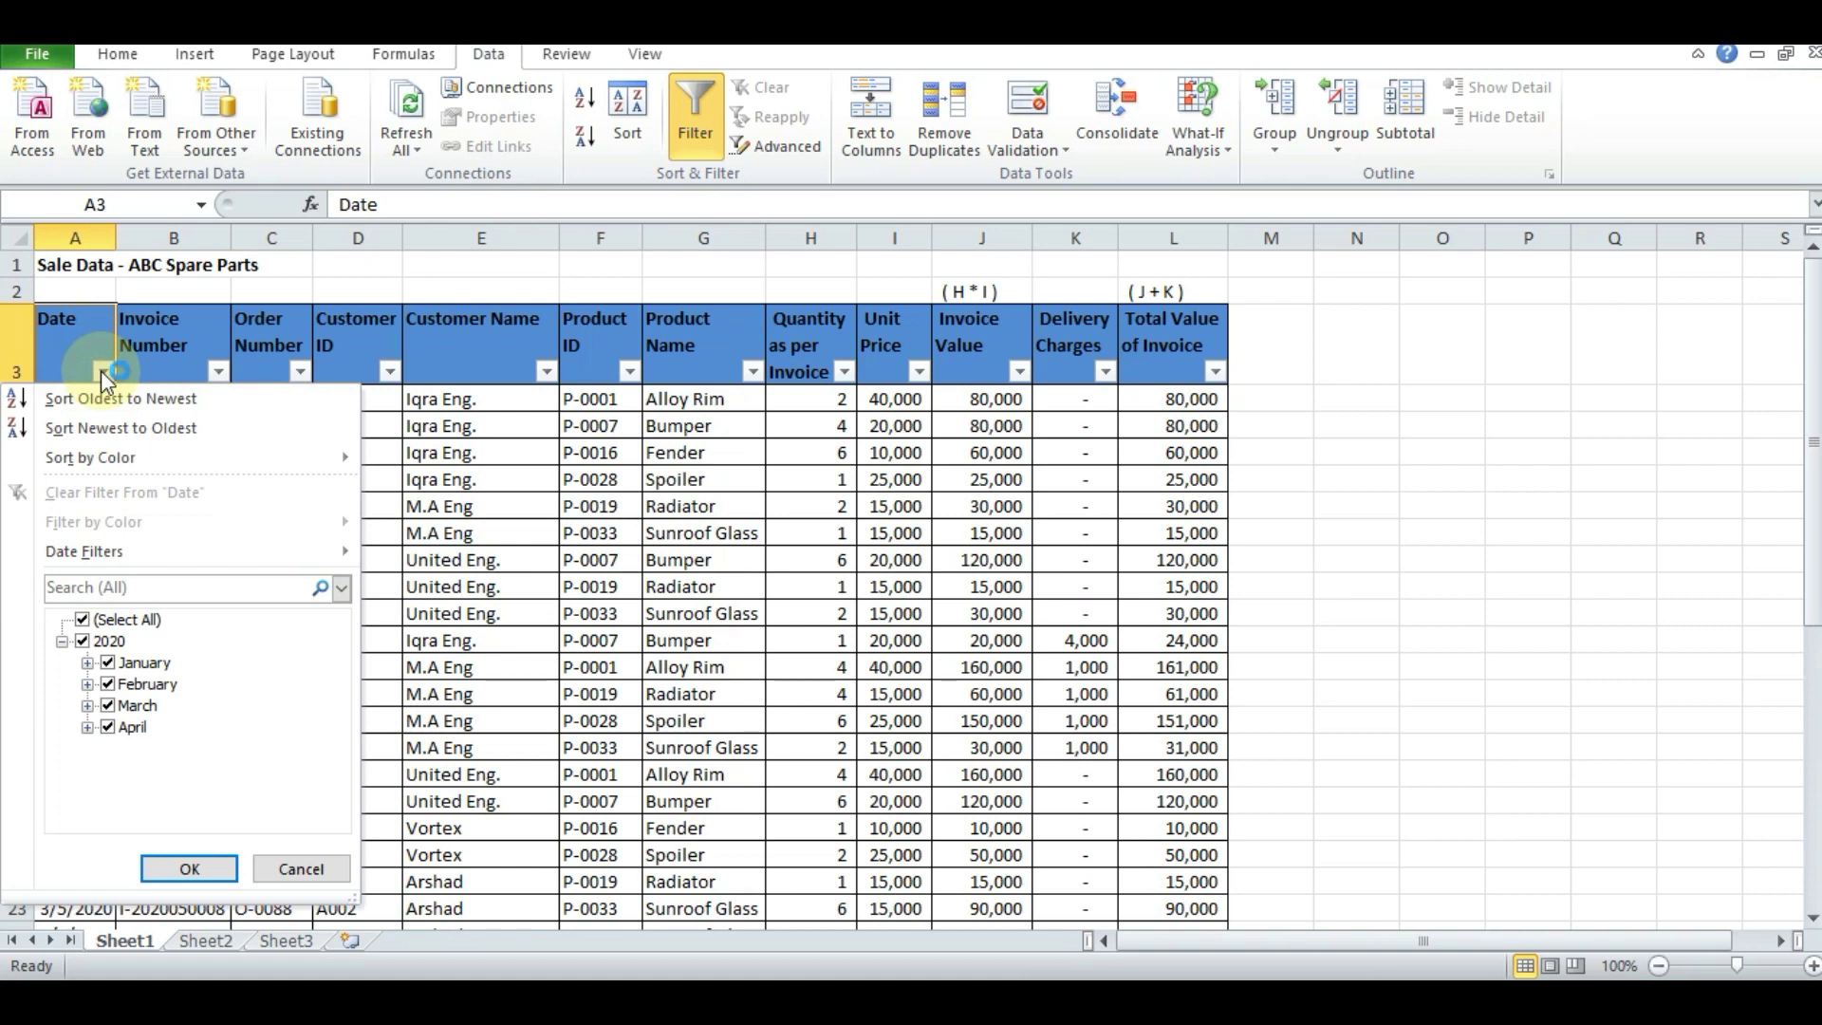
{"action": "left_click", "coordinate": [87, 663]}
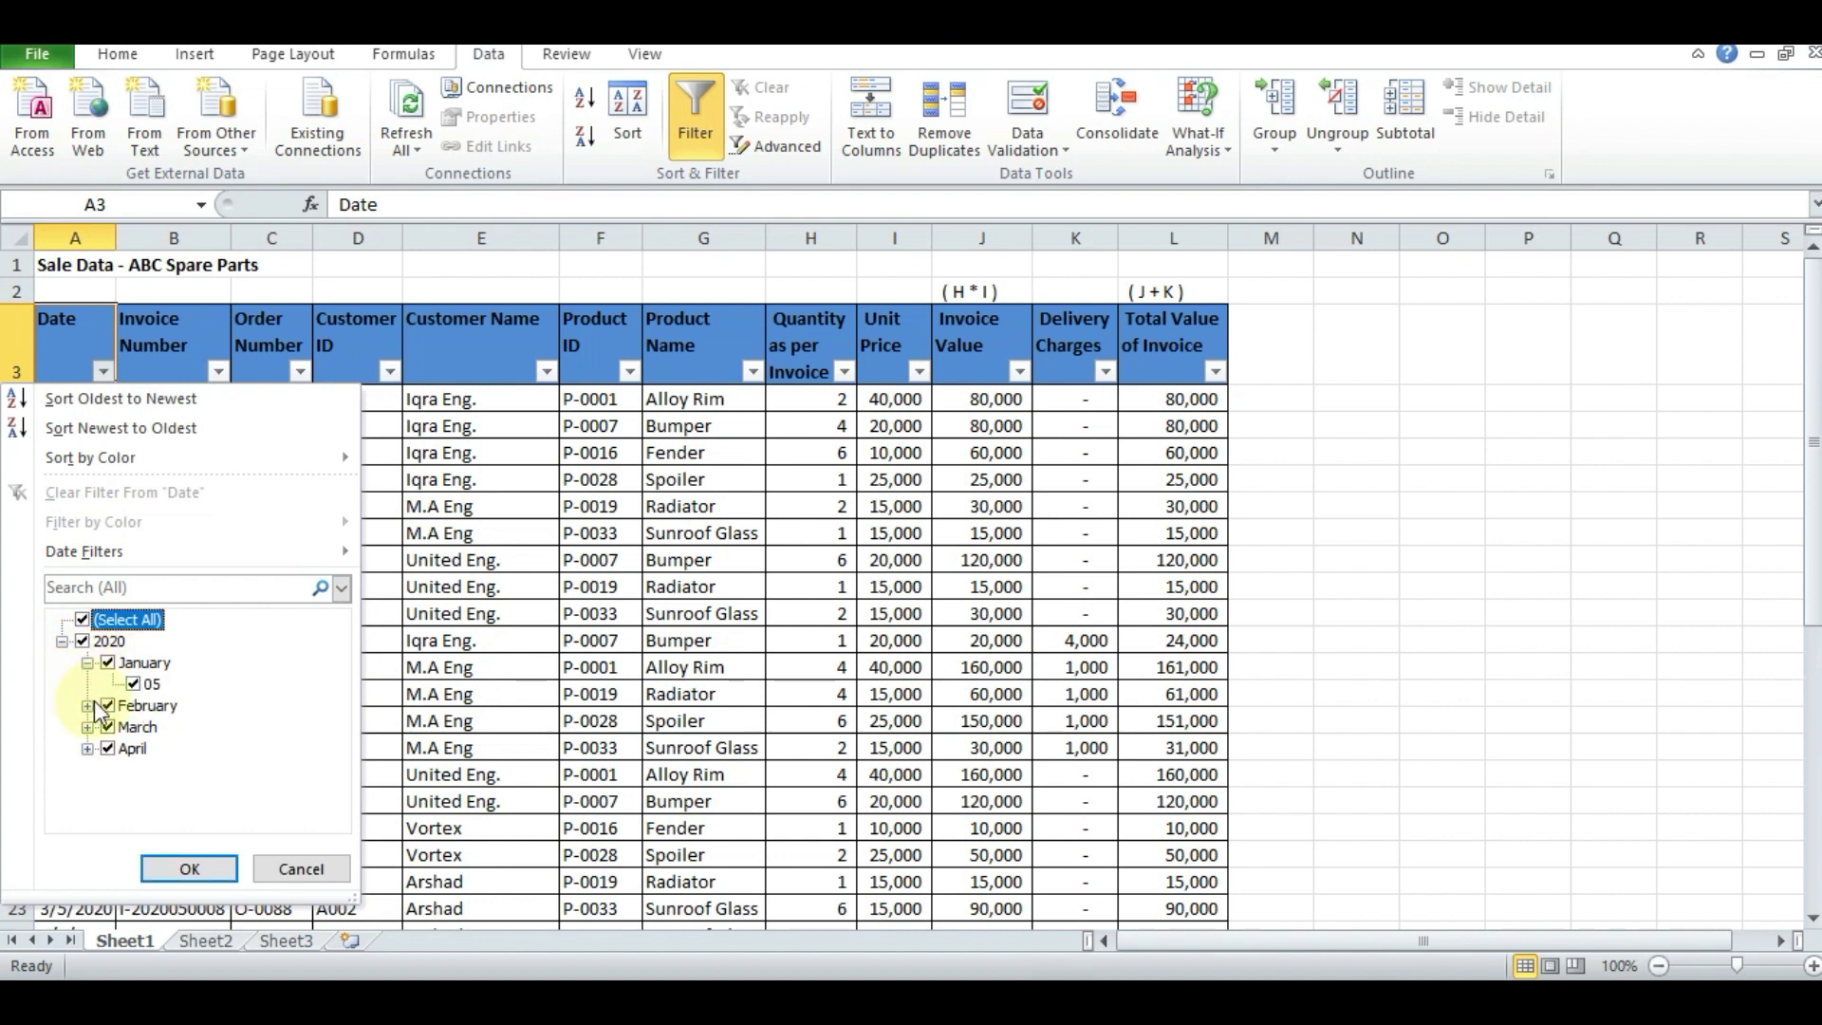
{"action": "left_click", "coordinate": [88, 705]}
{"action": "left_click", "coordinate": [87, 749]}
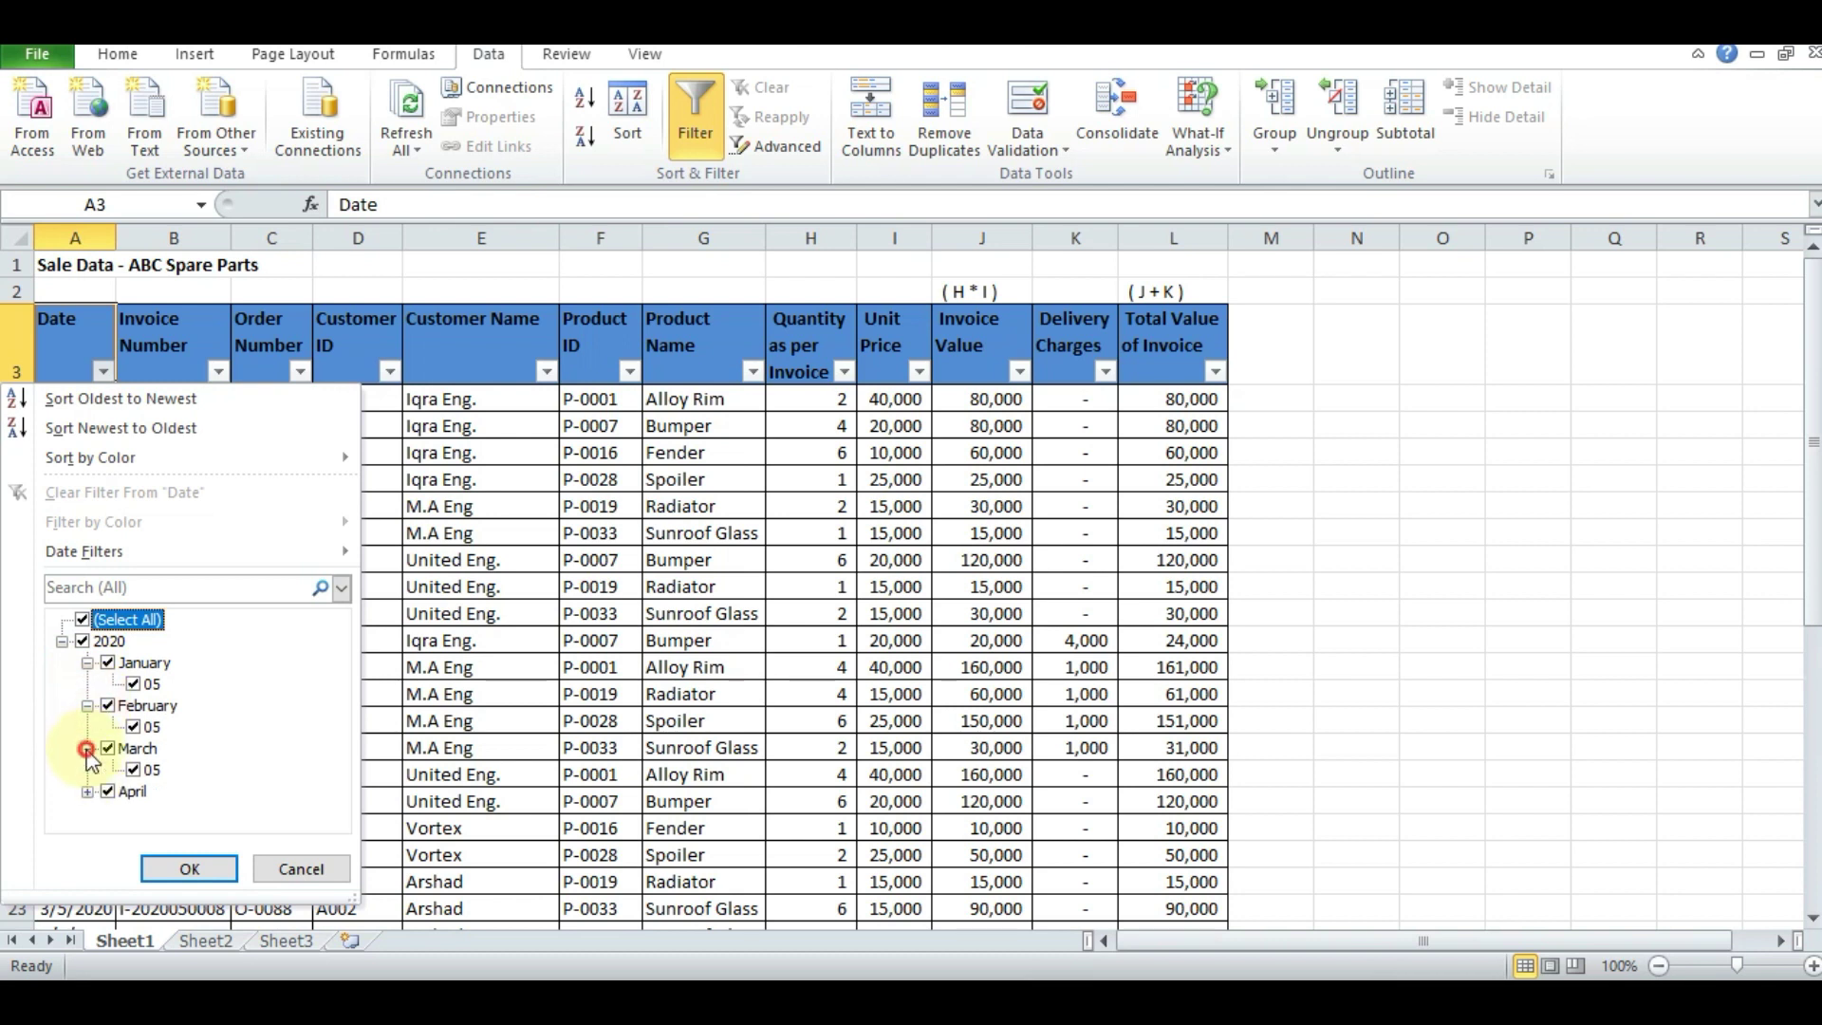
{"action": "left_click", "coordinate": [87, 792]}
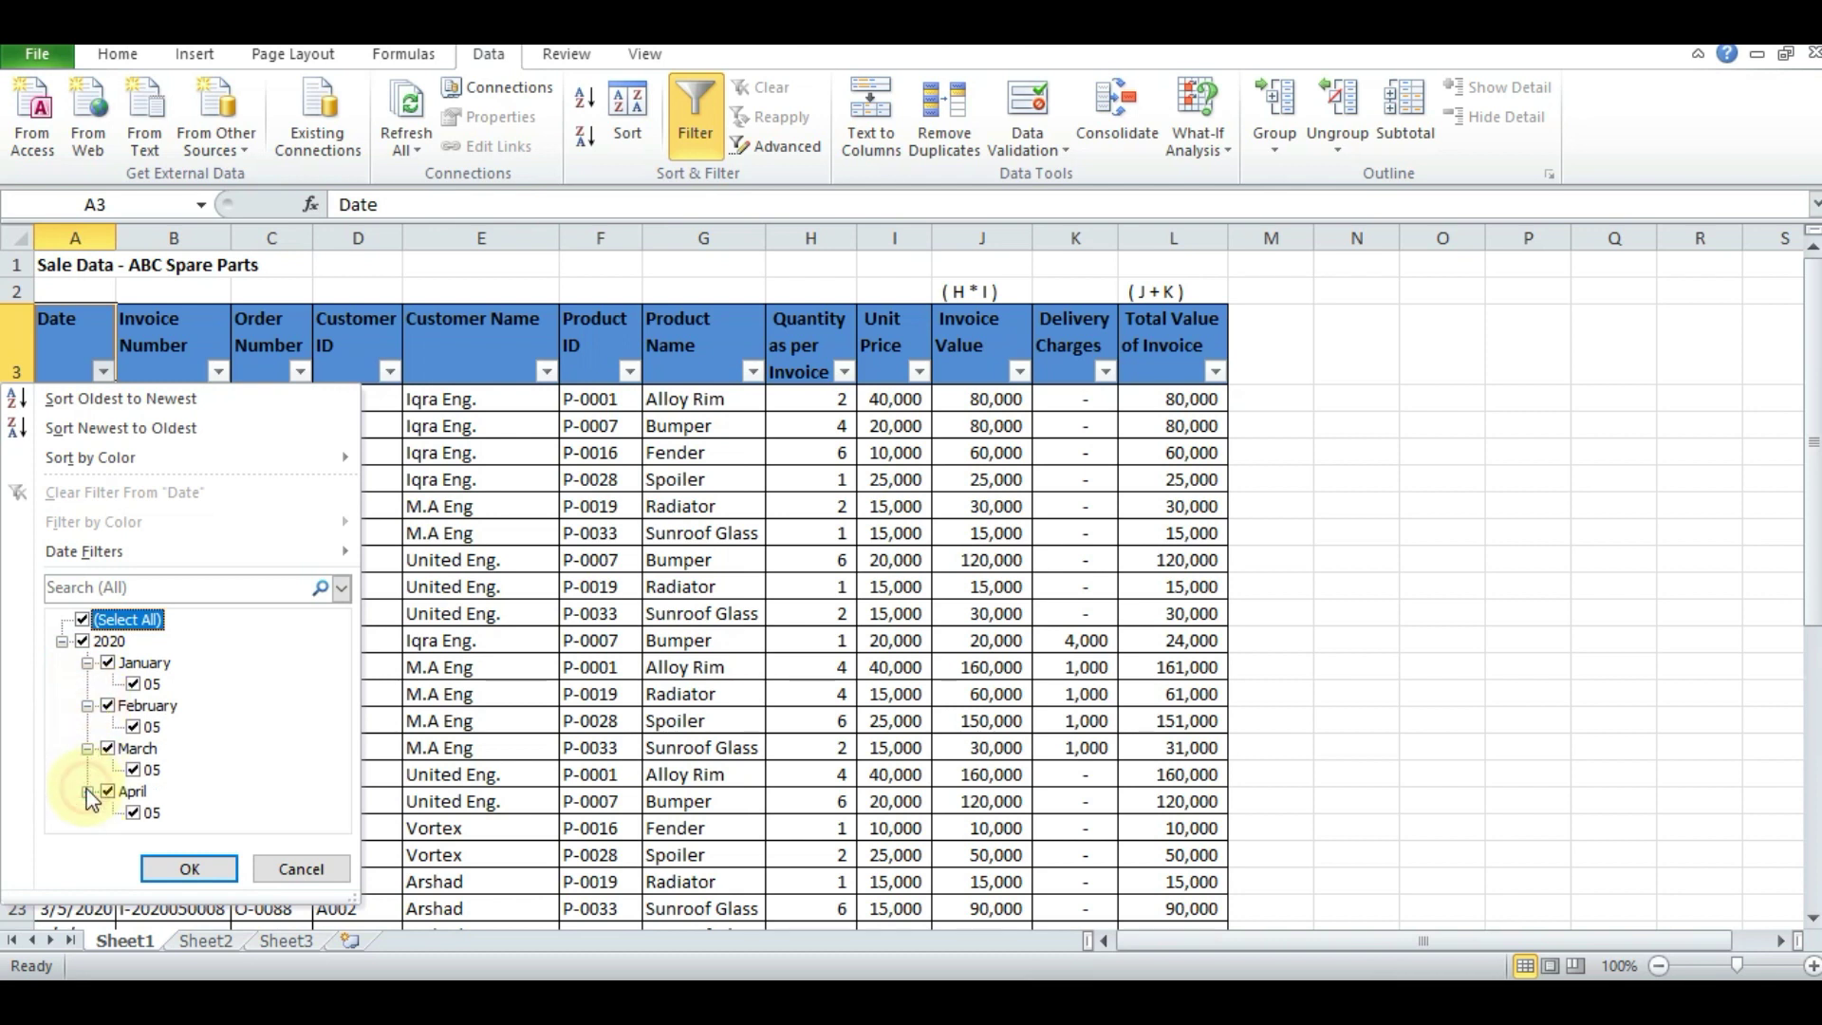
Step: Filter the Date column to show only the January 2020 rows
{"action": "left_click", "coordinate": [133, 727]}
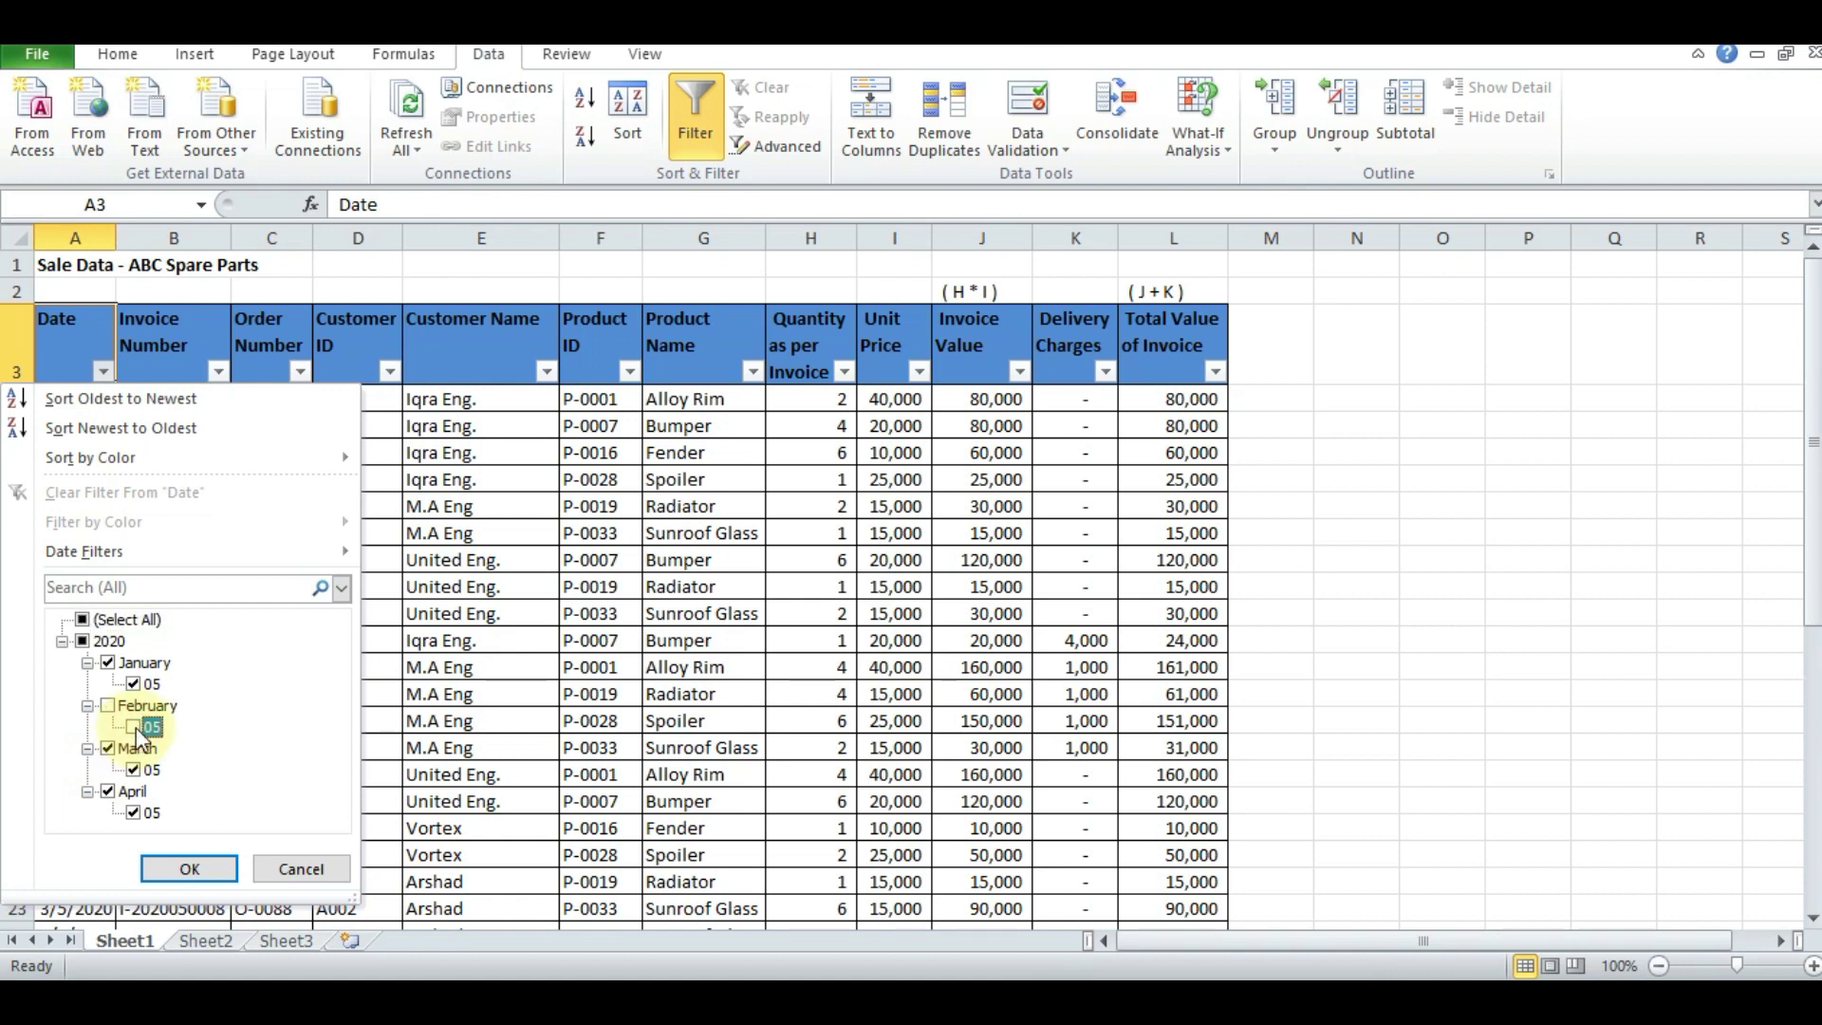
{"action": "left_click", "coordinate": [84, 622]}
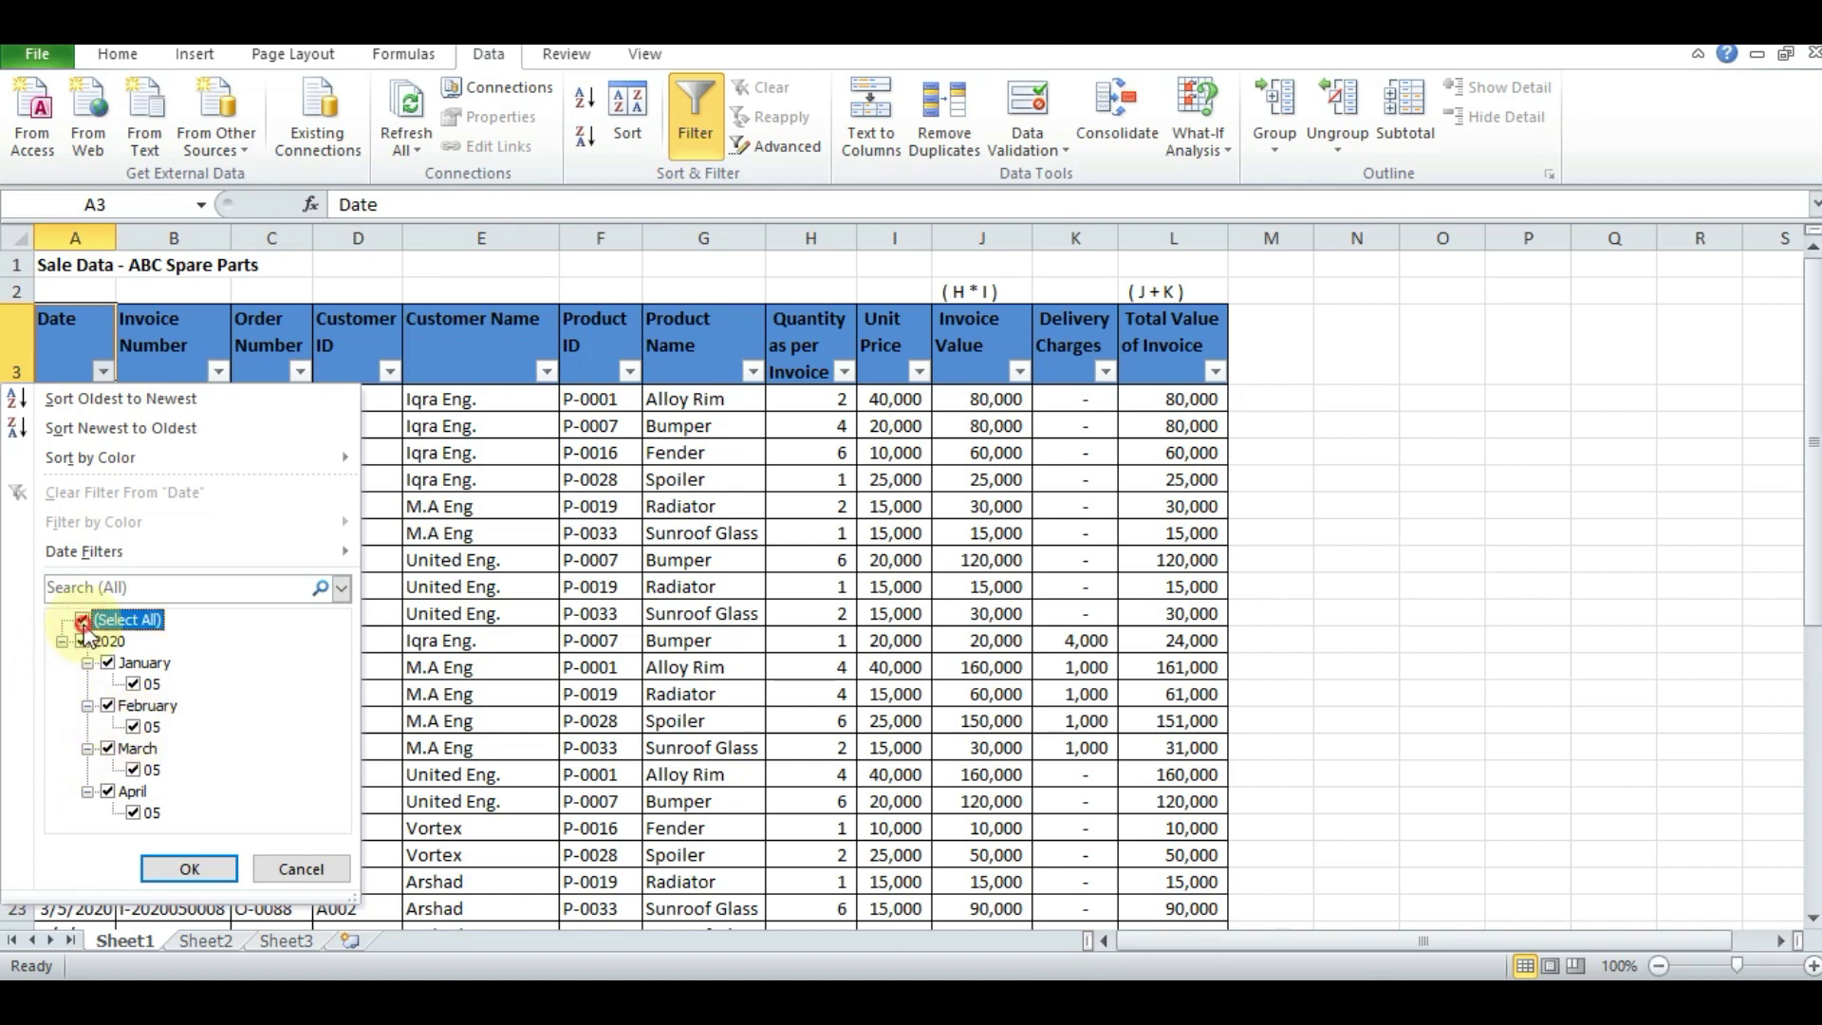
{"action": "left_click", "coordinate": [84, 623]}
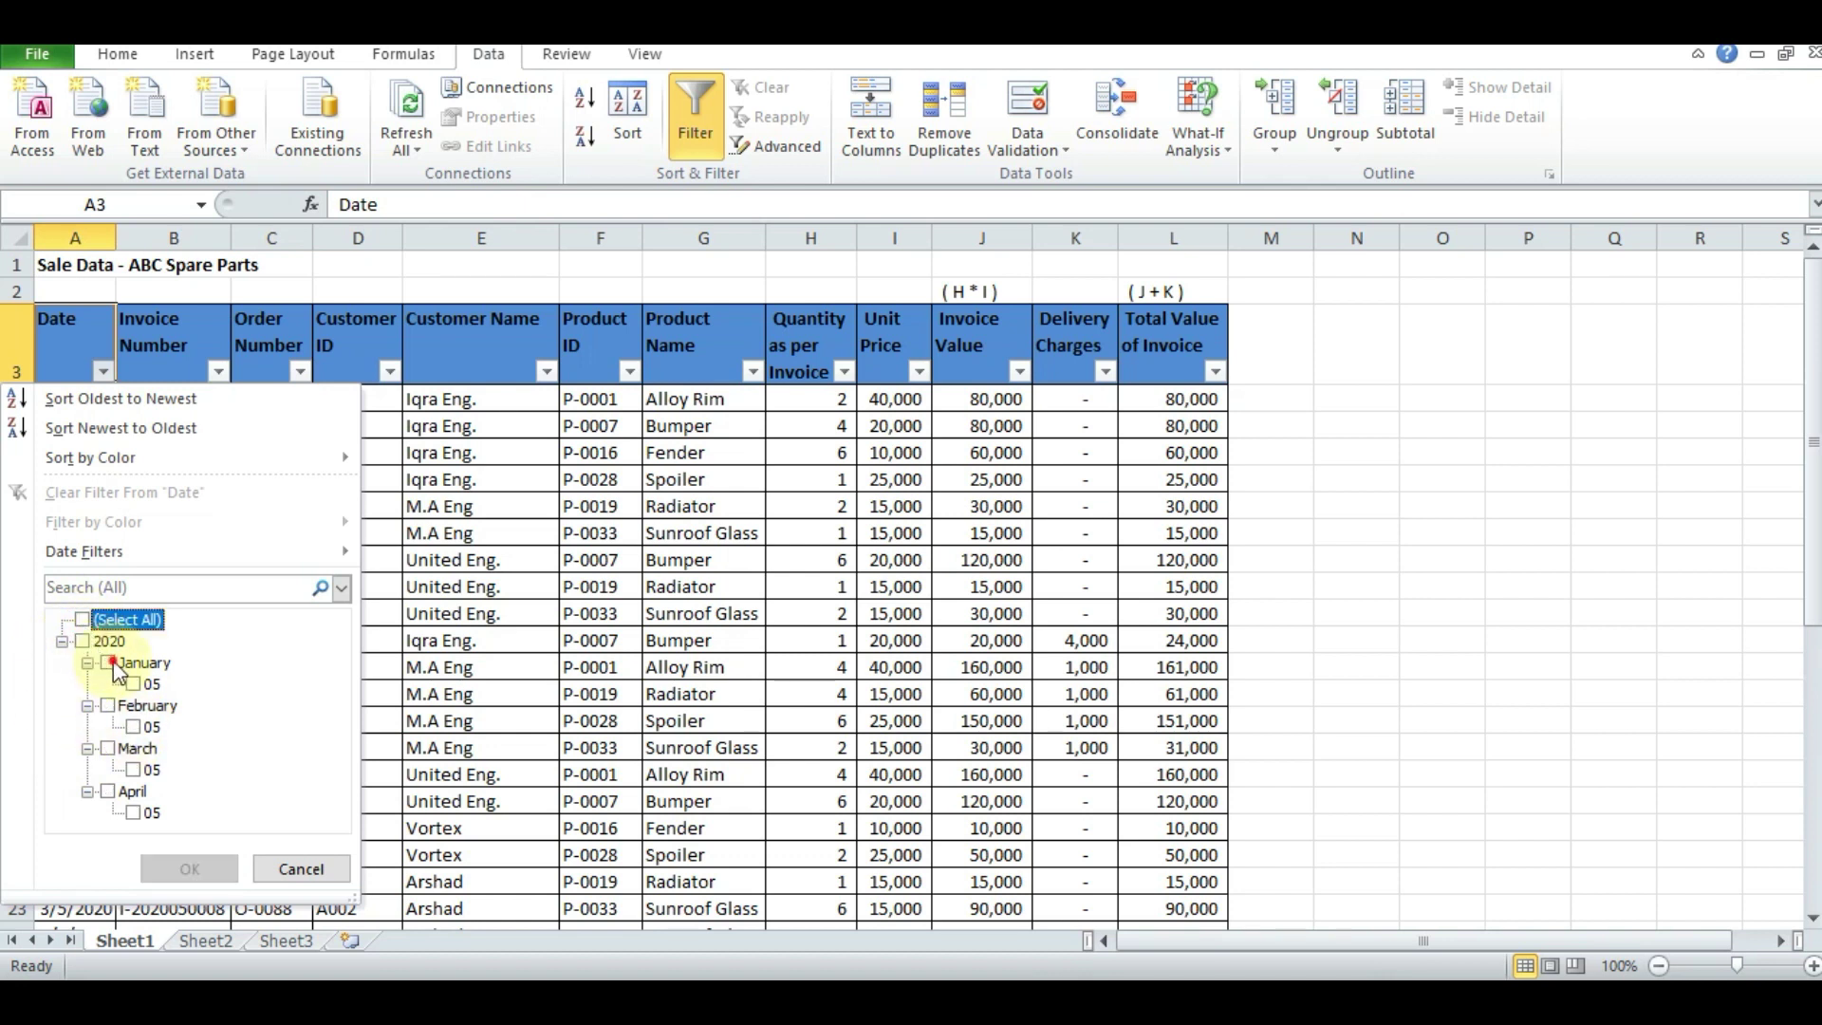
{"action": "left_click", "coordinate": [110, 663]}
{"action": "left_click", "coordinate": [182, 873]}
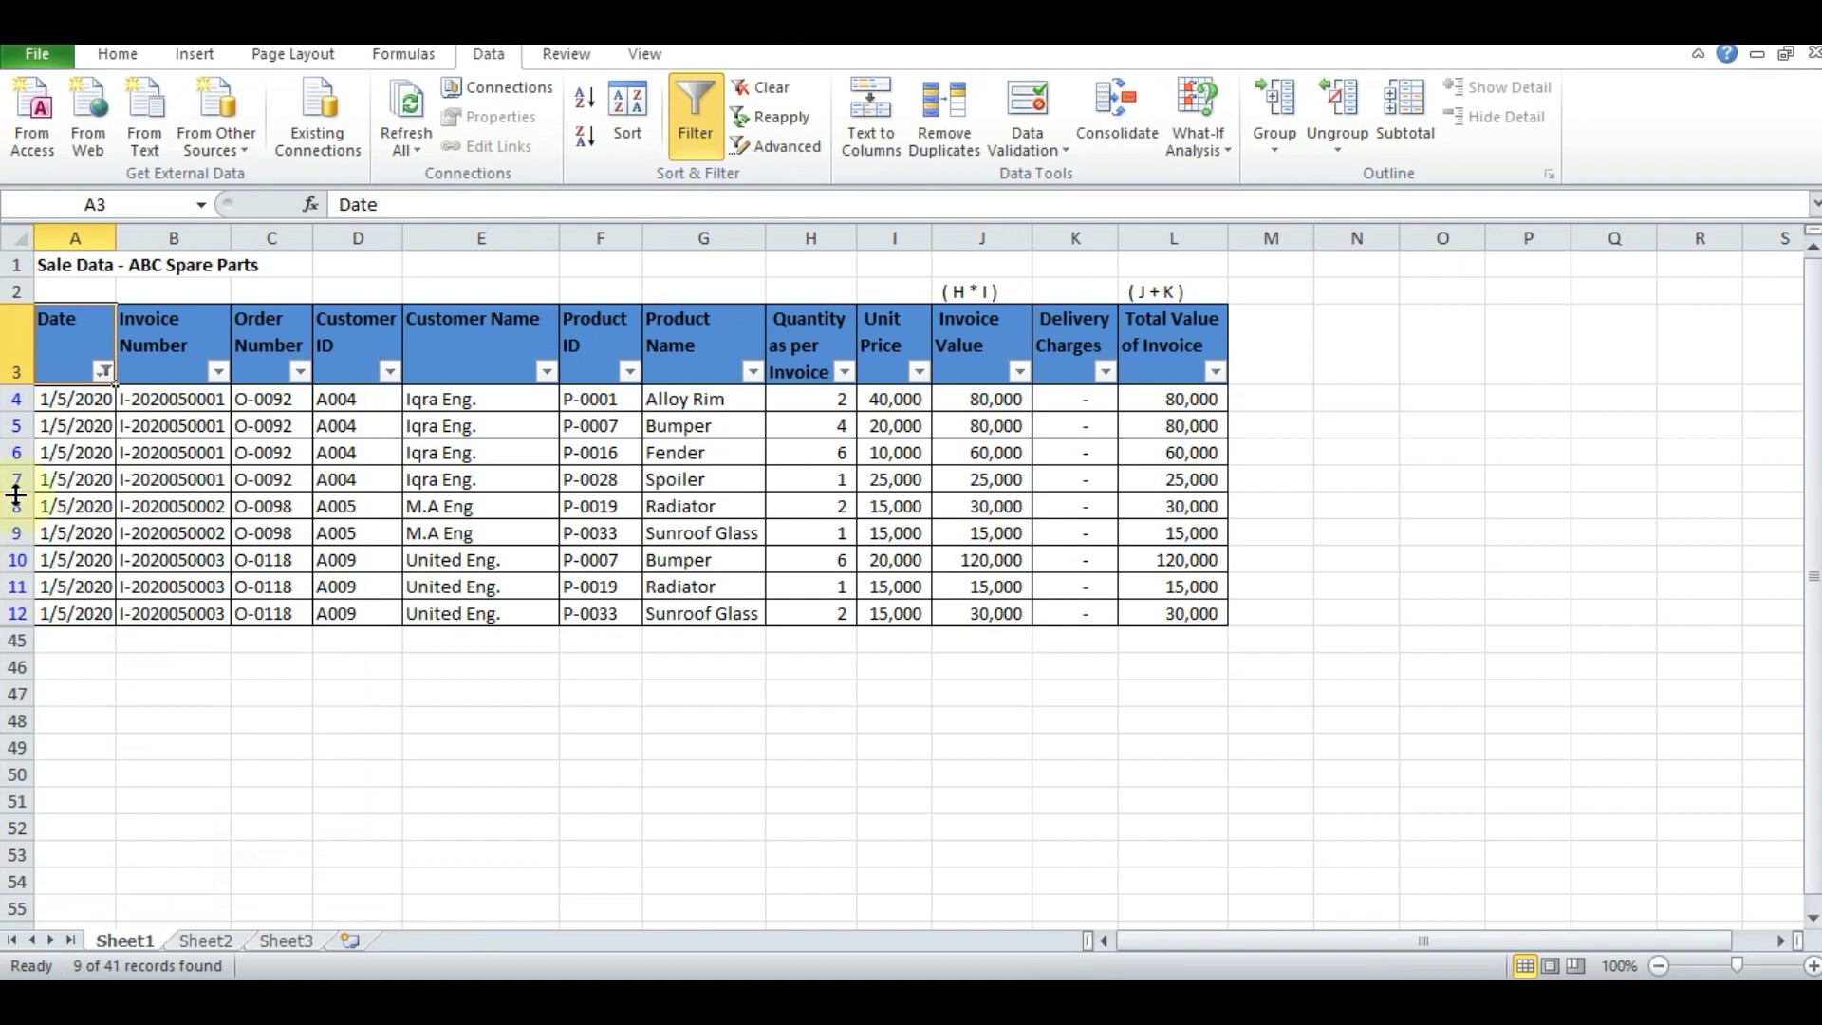
Step: Clear the filter from the Date column to show all sales rows again
{"action": "left_click", "coordinate": [106, 375]}
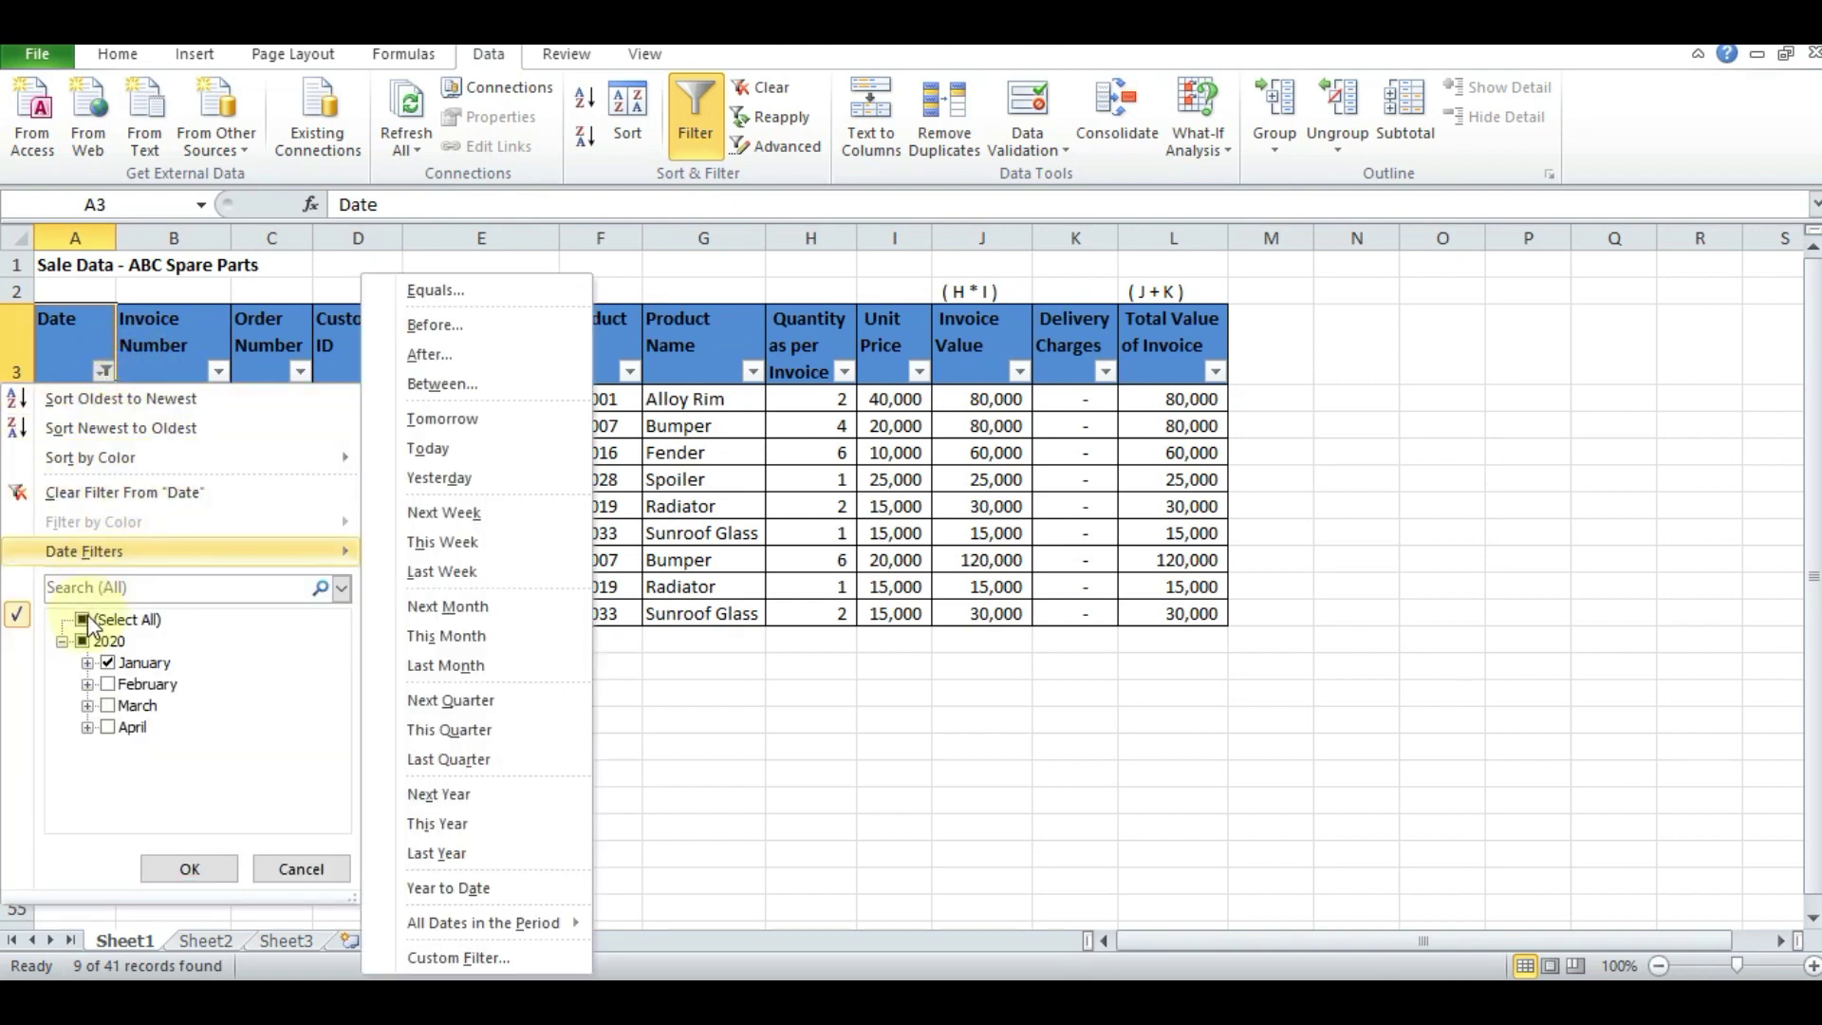
{"action": "left_click", "coordinate": [146, 494]}
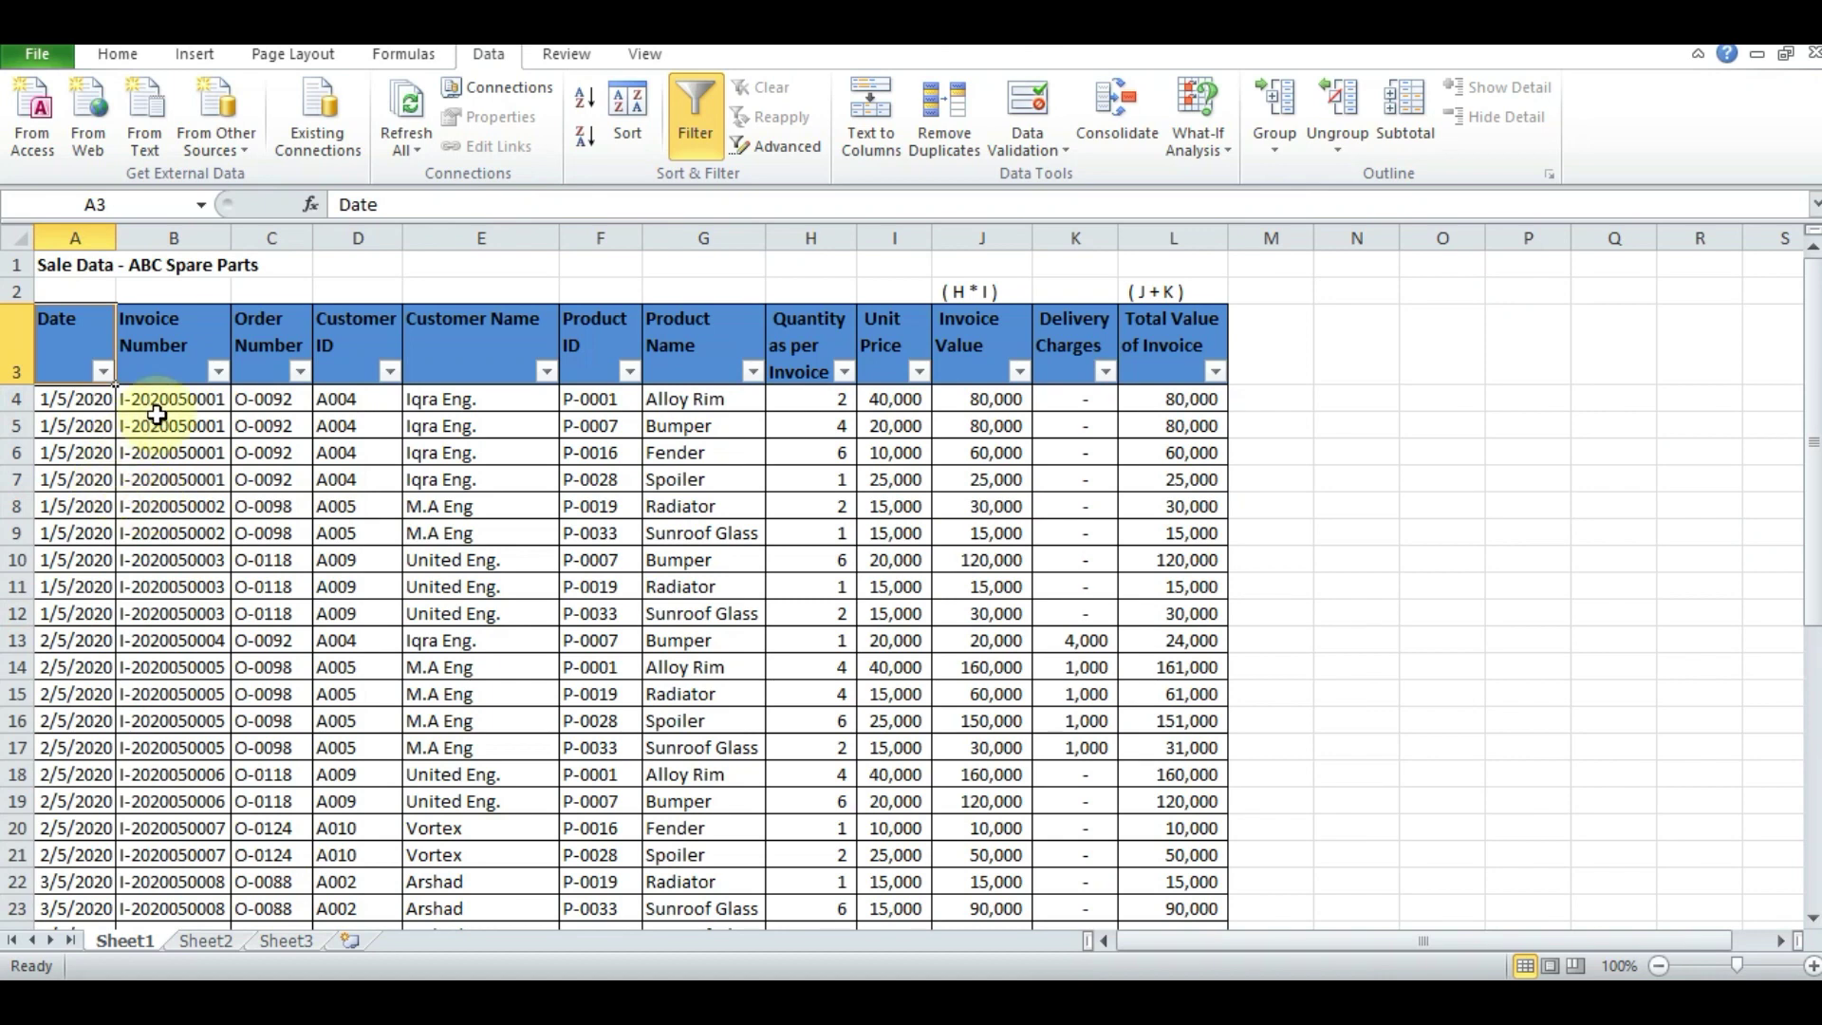
Step: Sort the sales table by the Date column from newest to oldest
{"action": "left_click", "coordinate": [106, 376]}
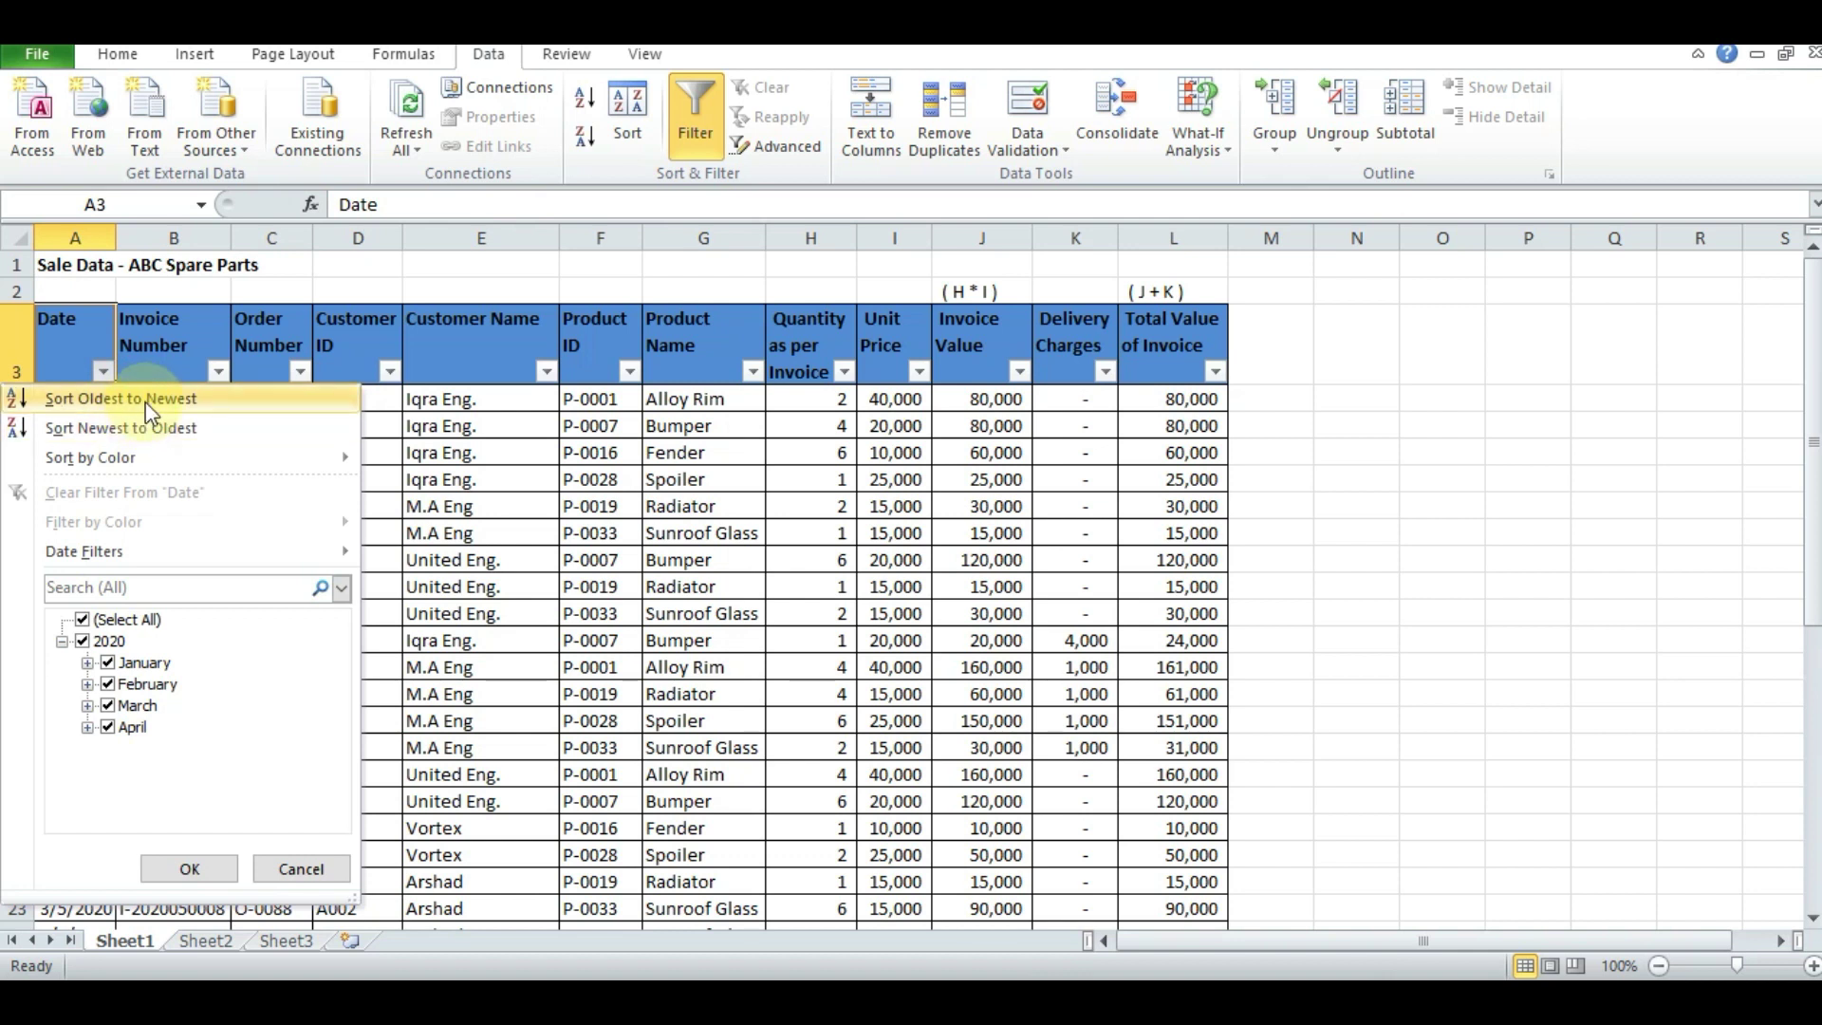
{"action": "left_click", "coordinate": [143, 430]}
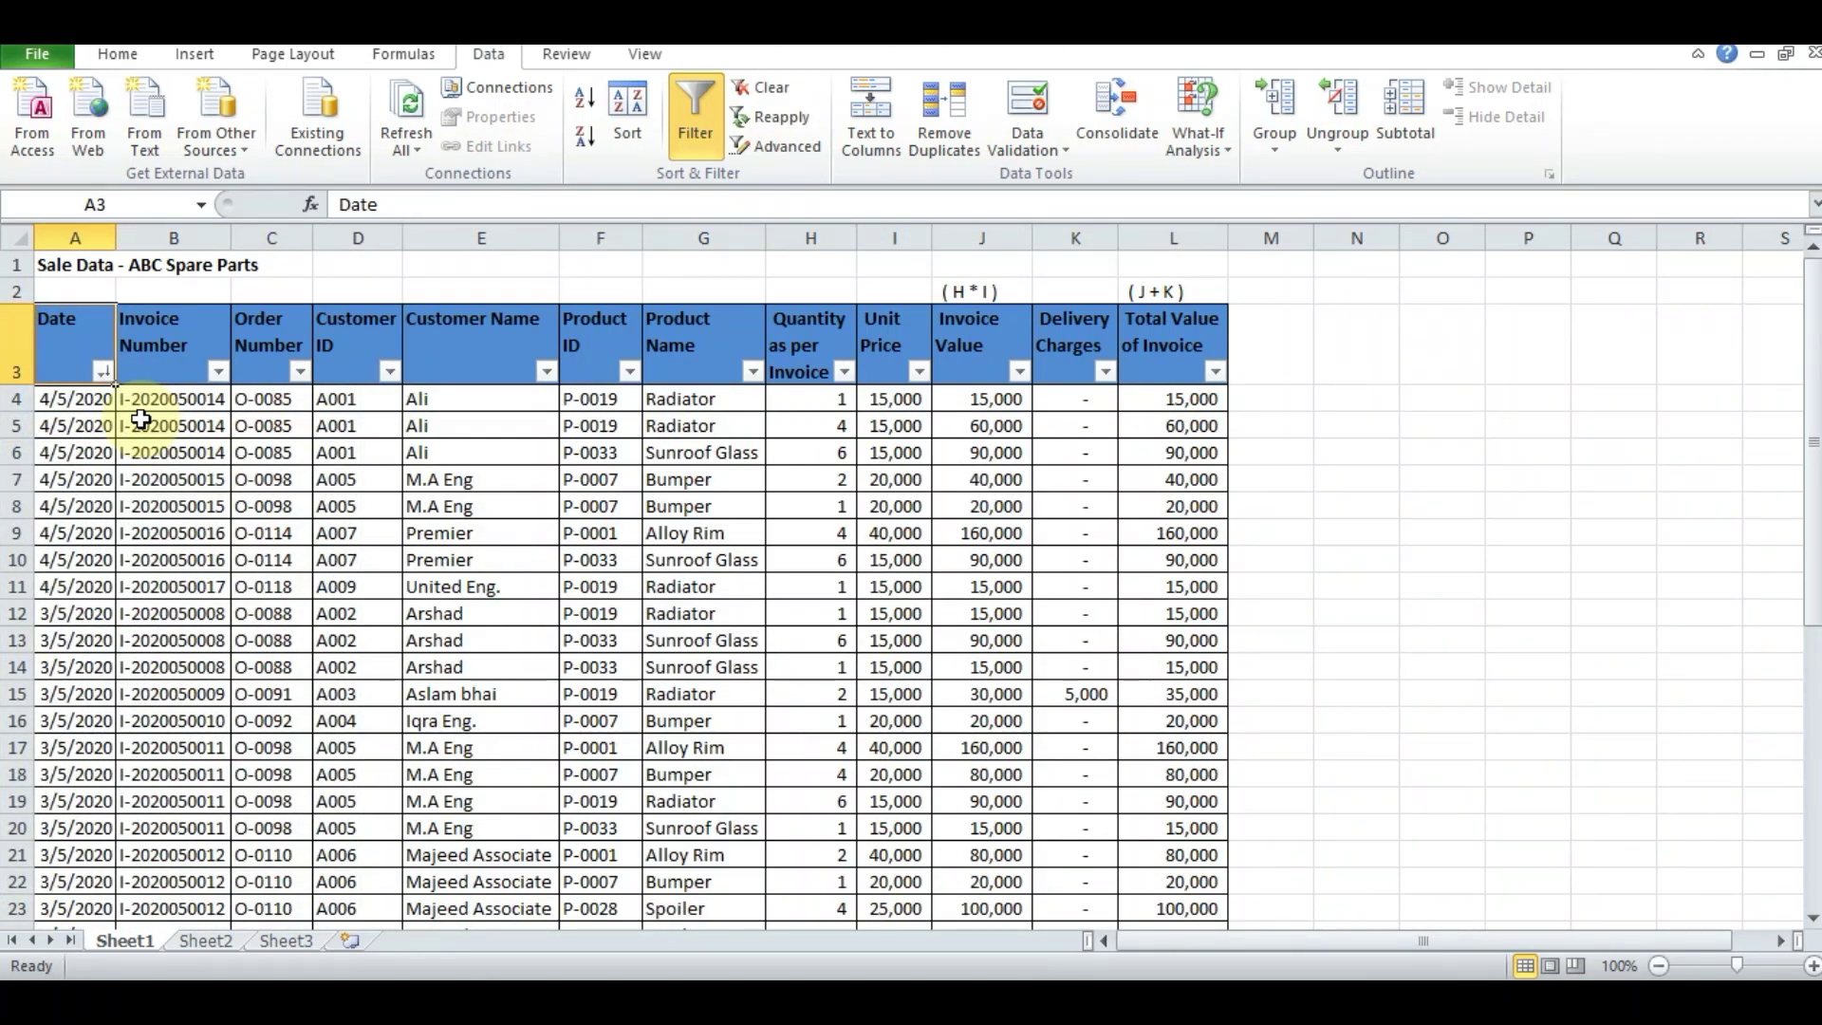
Step: Review the date order of the sorted rows down to row 44 and return to the Date header in A3
{"action": "key", "text": "Down"}
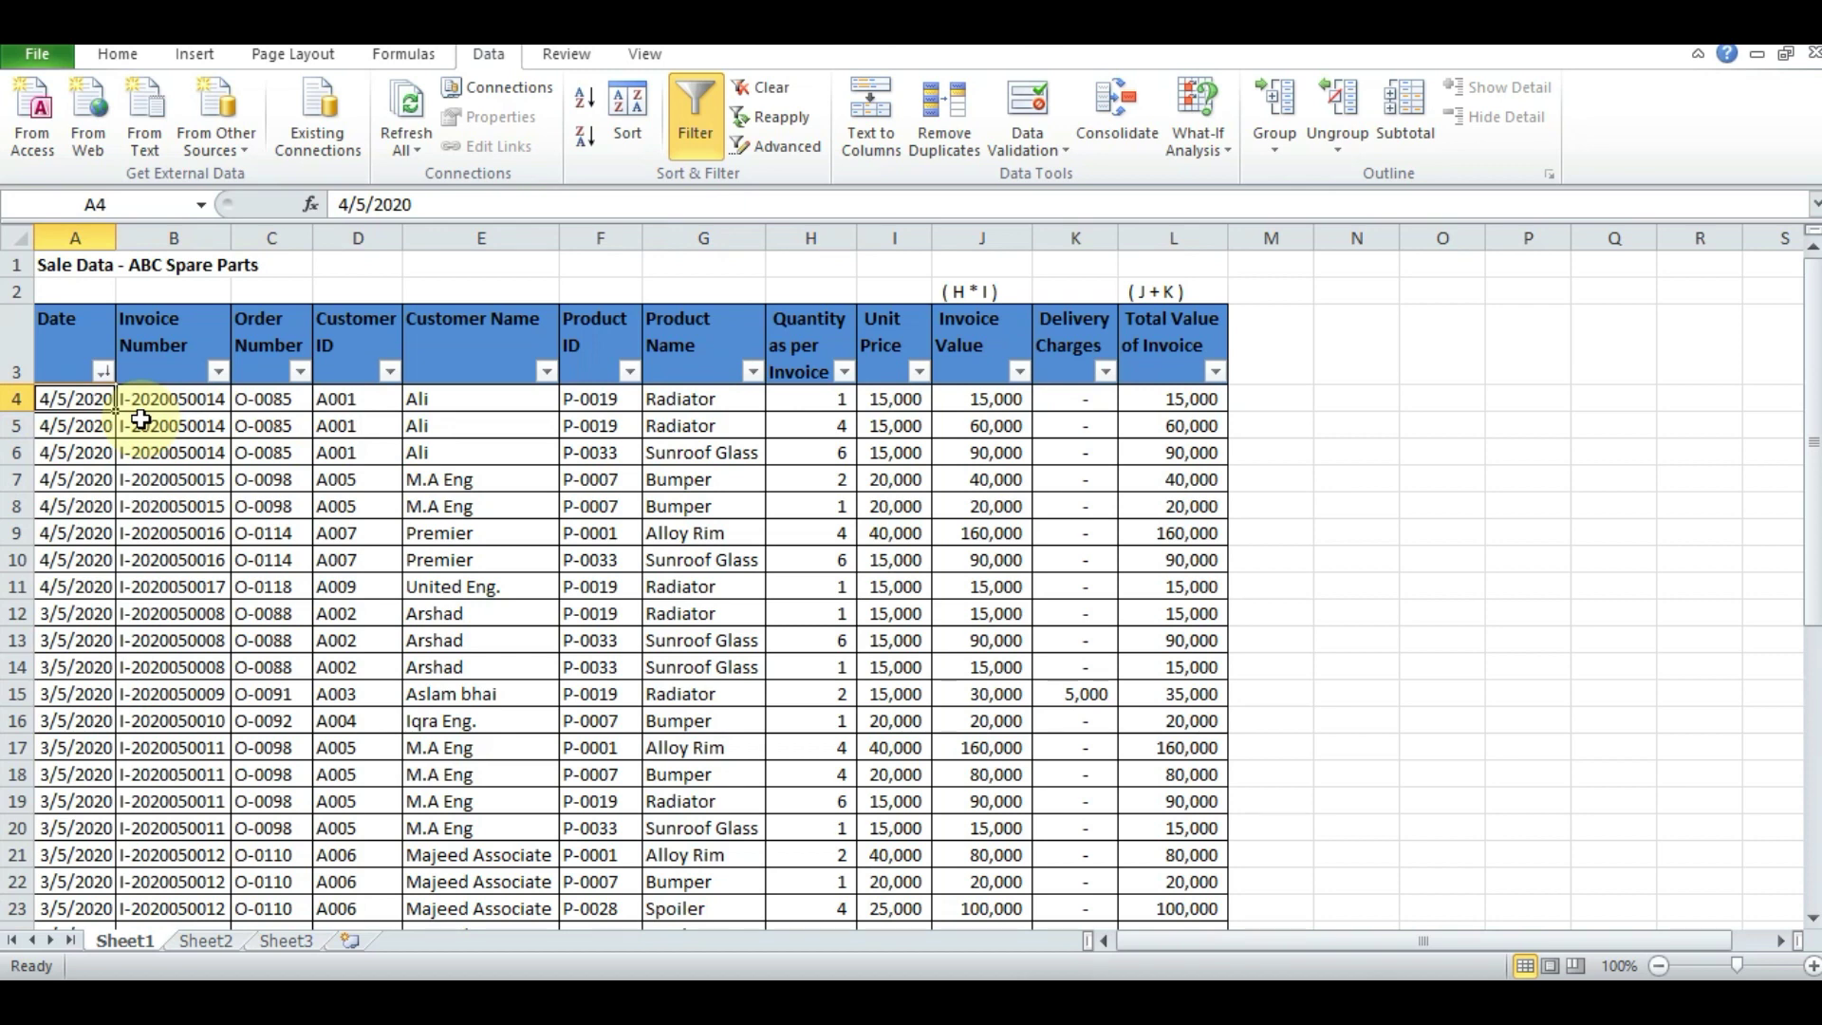
{"action": "key", "text": "Down"}
{"action": "key", "text": "Down"}
{"action": "key", "text": "Down"}
{"action": "key", "text": "ctrl+Down"}
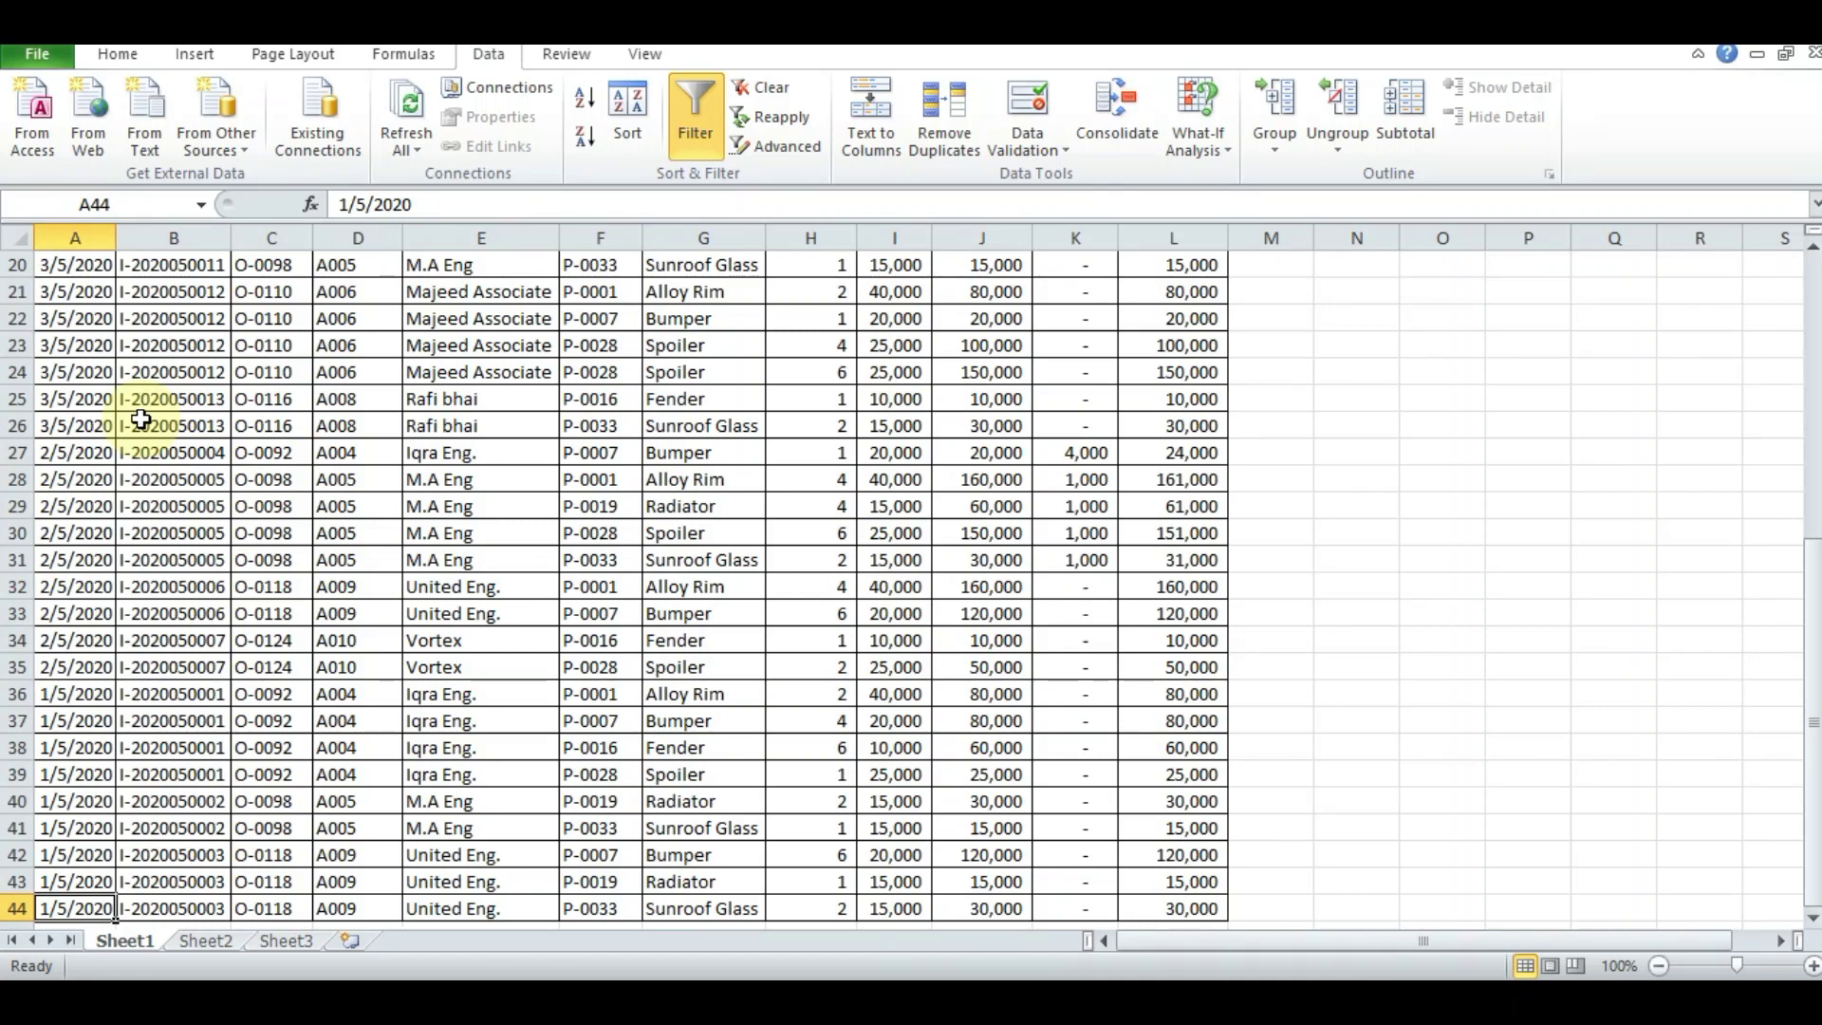
{"action": "scroll", "coordinate": [140, 419], "scroll_direction": "down", "scroll_amount": 1}
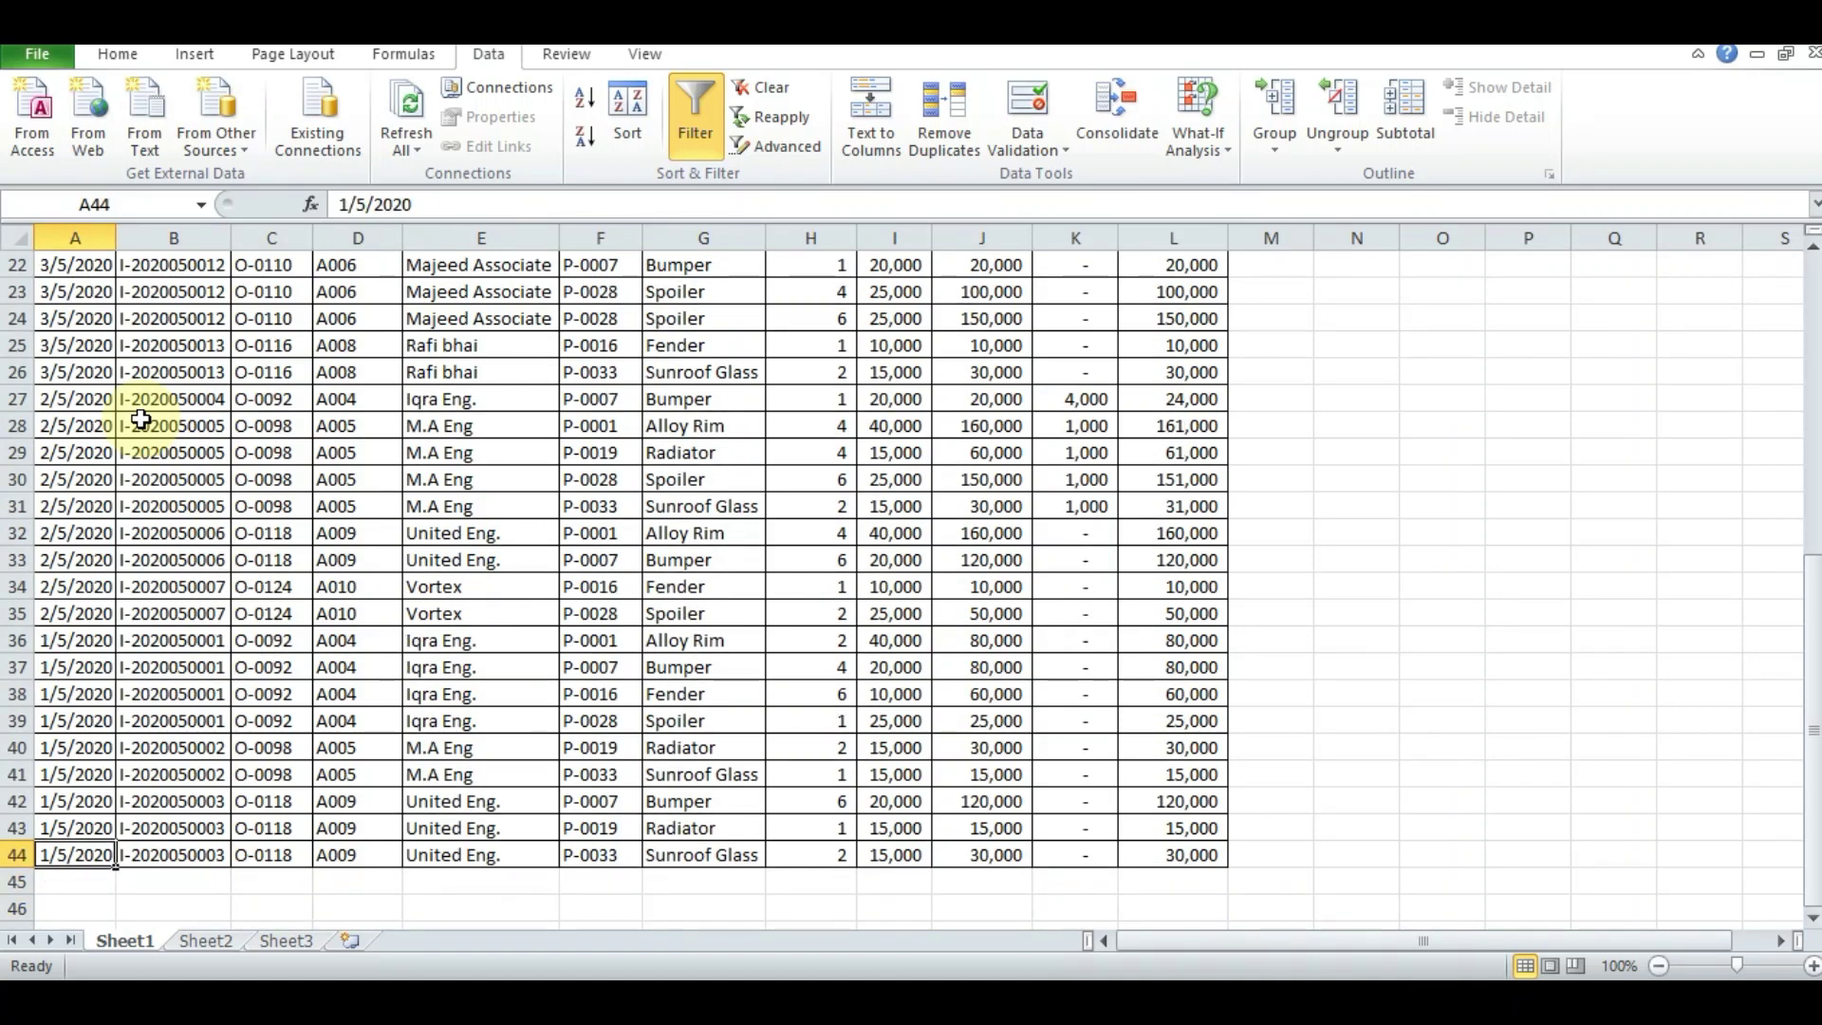
{"action": "key", "text": "Up"}
{"action": "key", "text": "Up"}
{"action": "key", "text": "ctrl+Up"}
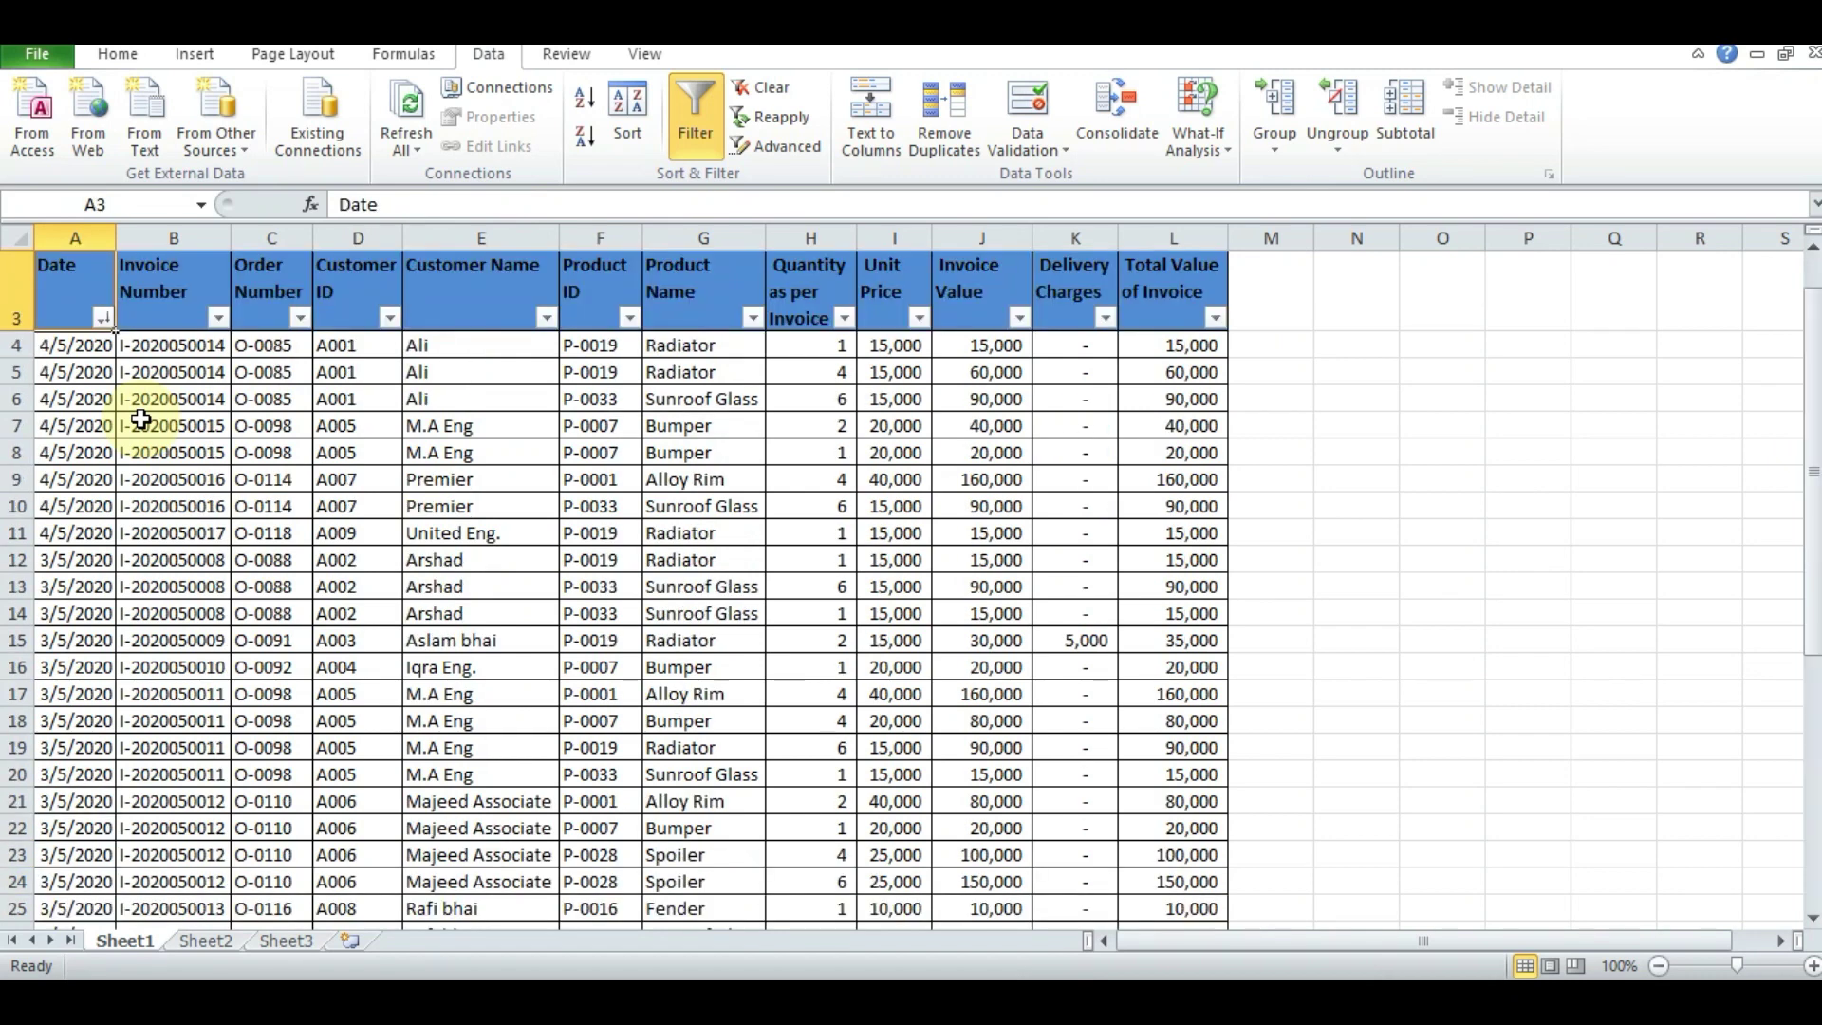
{"action": "key", "text": "Up"}
{"action": "key", "text": "Up"}
{"action": "key", "text": "Down"}
{"action": "key", "text": "Down"}
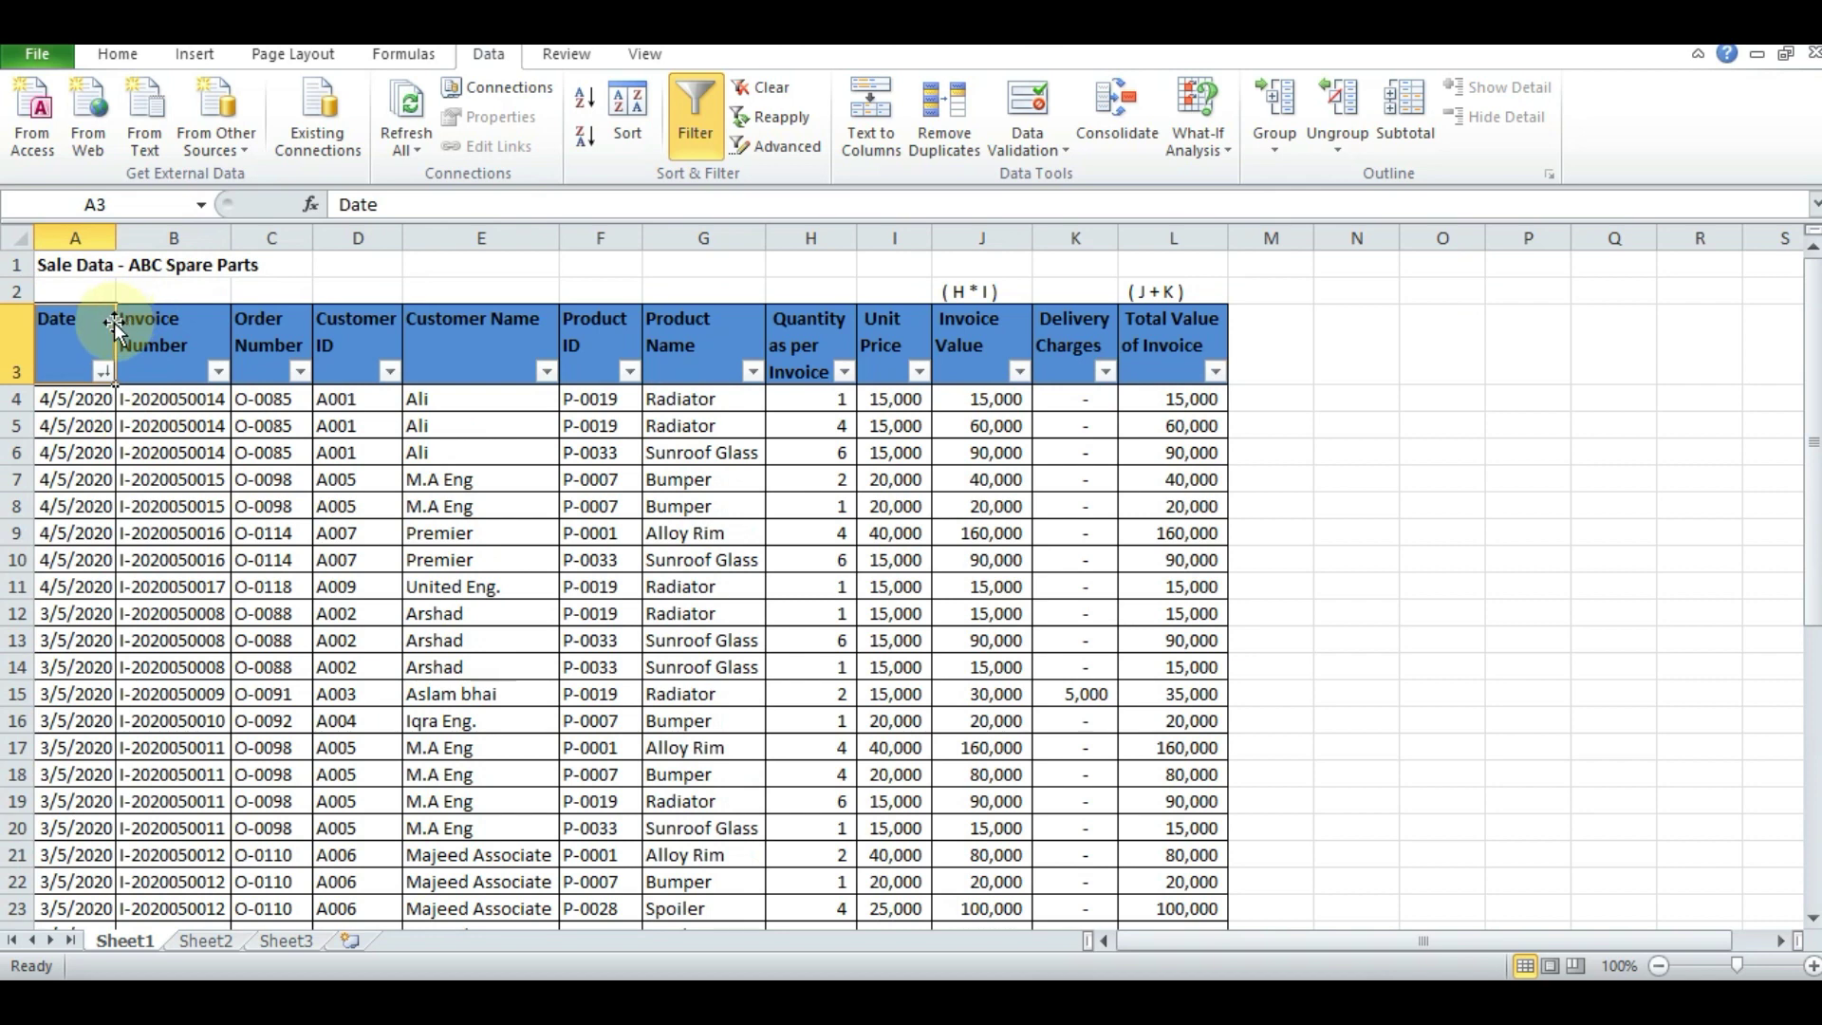
Step: Sort the sales table by the Date column from oldest to newest
{"action": "left_click", "coordinate": [101, 373]}
{"action": "left_click", "coordinate": [101, 399]}
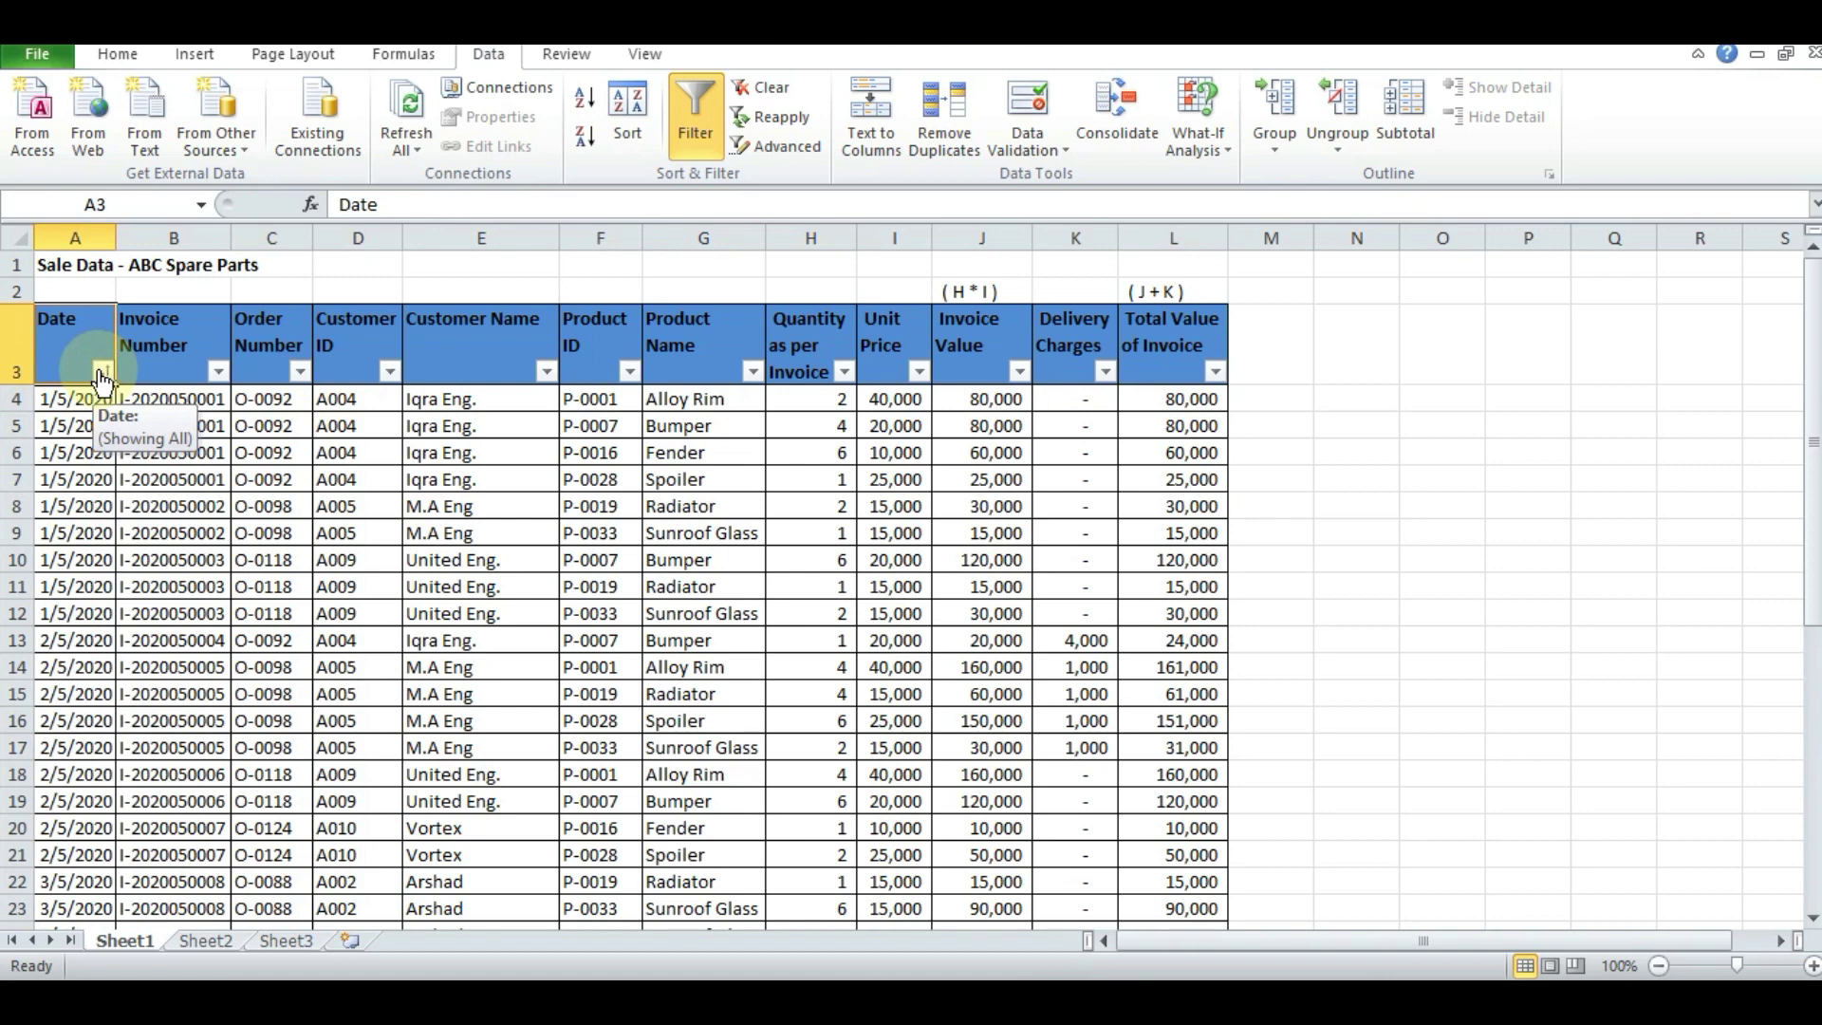
Step: Look over the Invoice Number column's filter options and check the number format of column B
{"action": "left_click", "coordinate": [201, 364]}
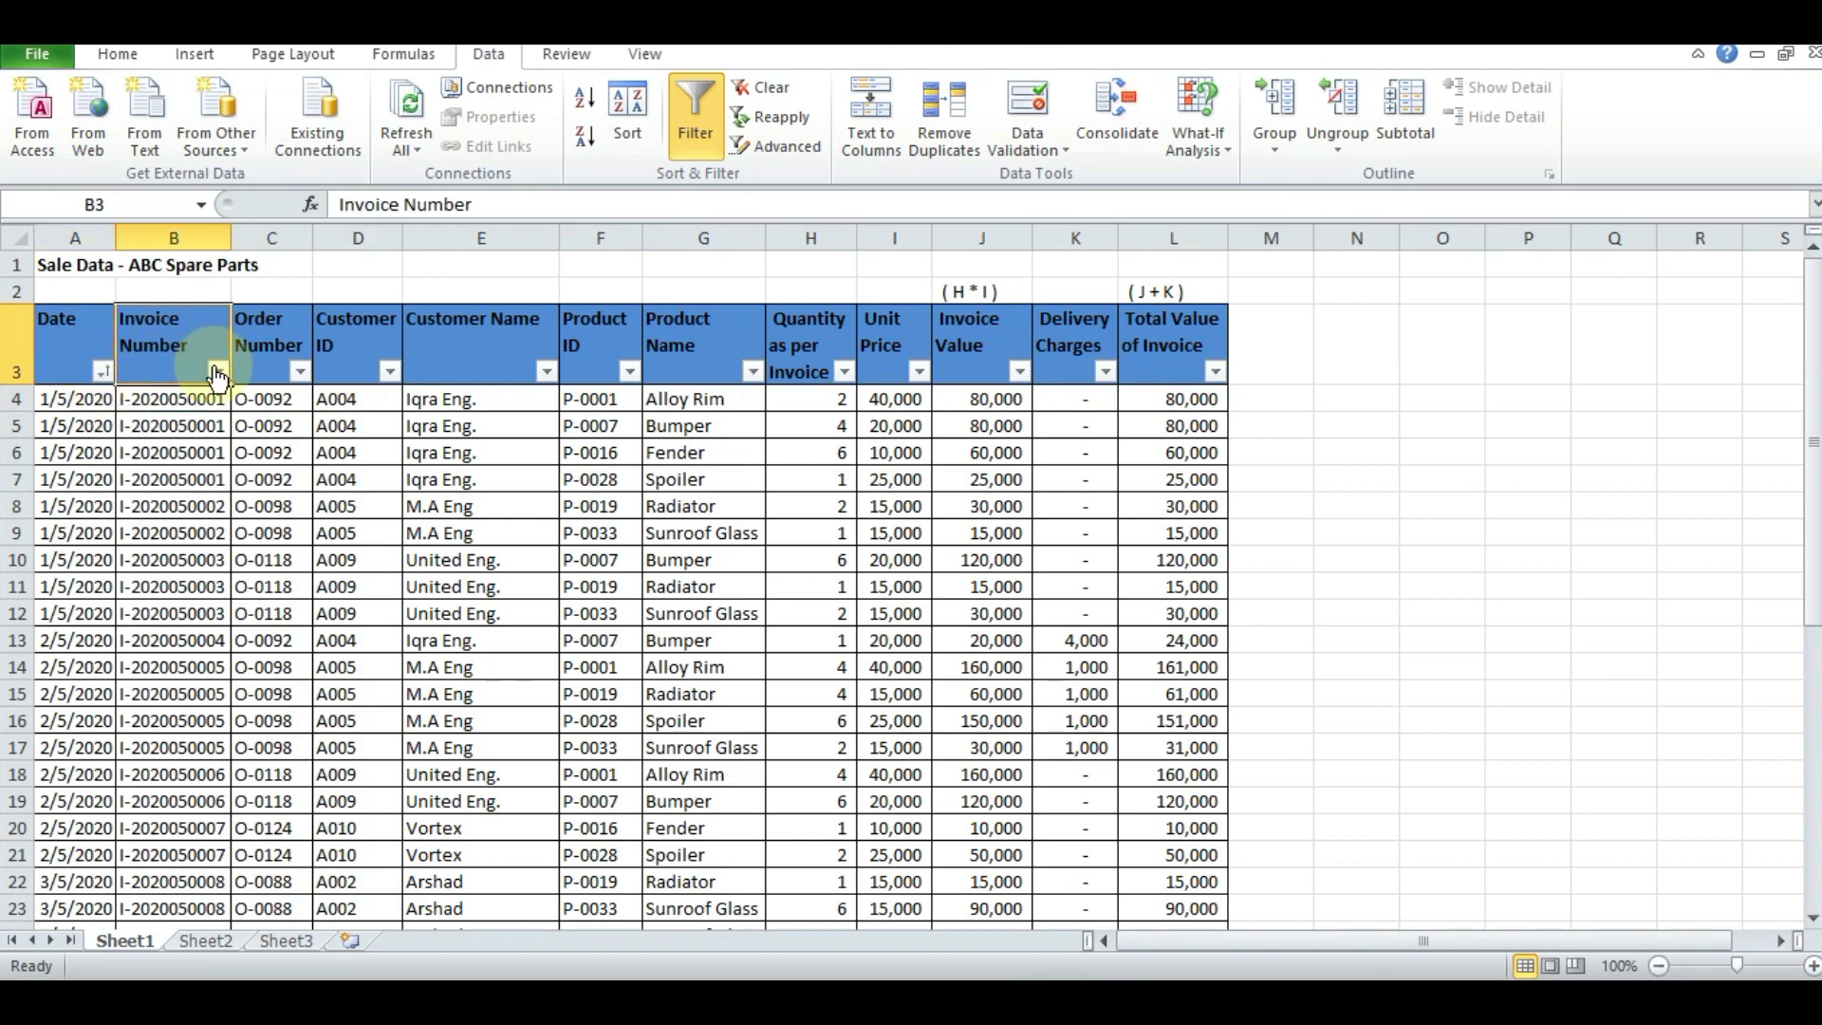
{"action": "left_click", "coordinate": [217, 371]}
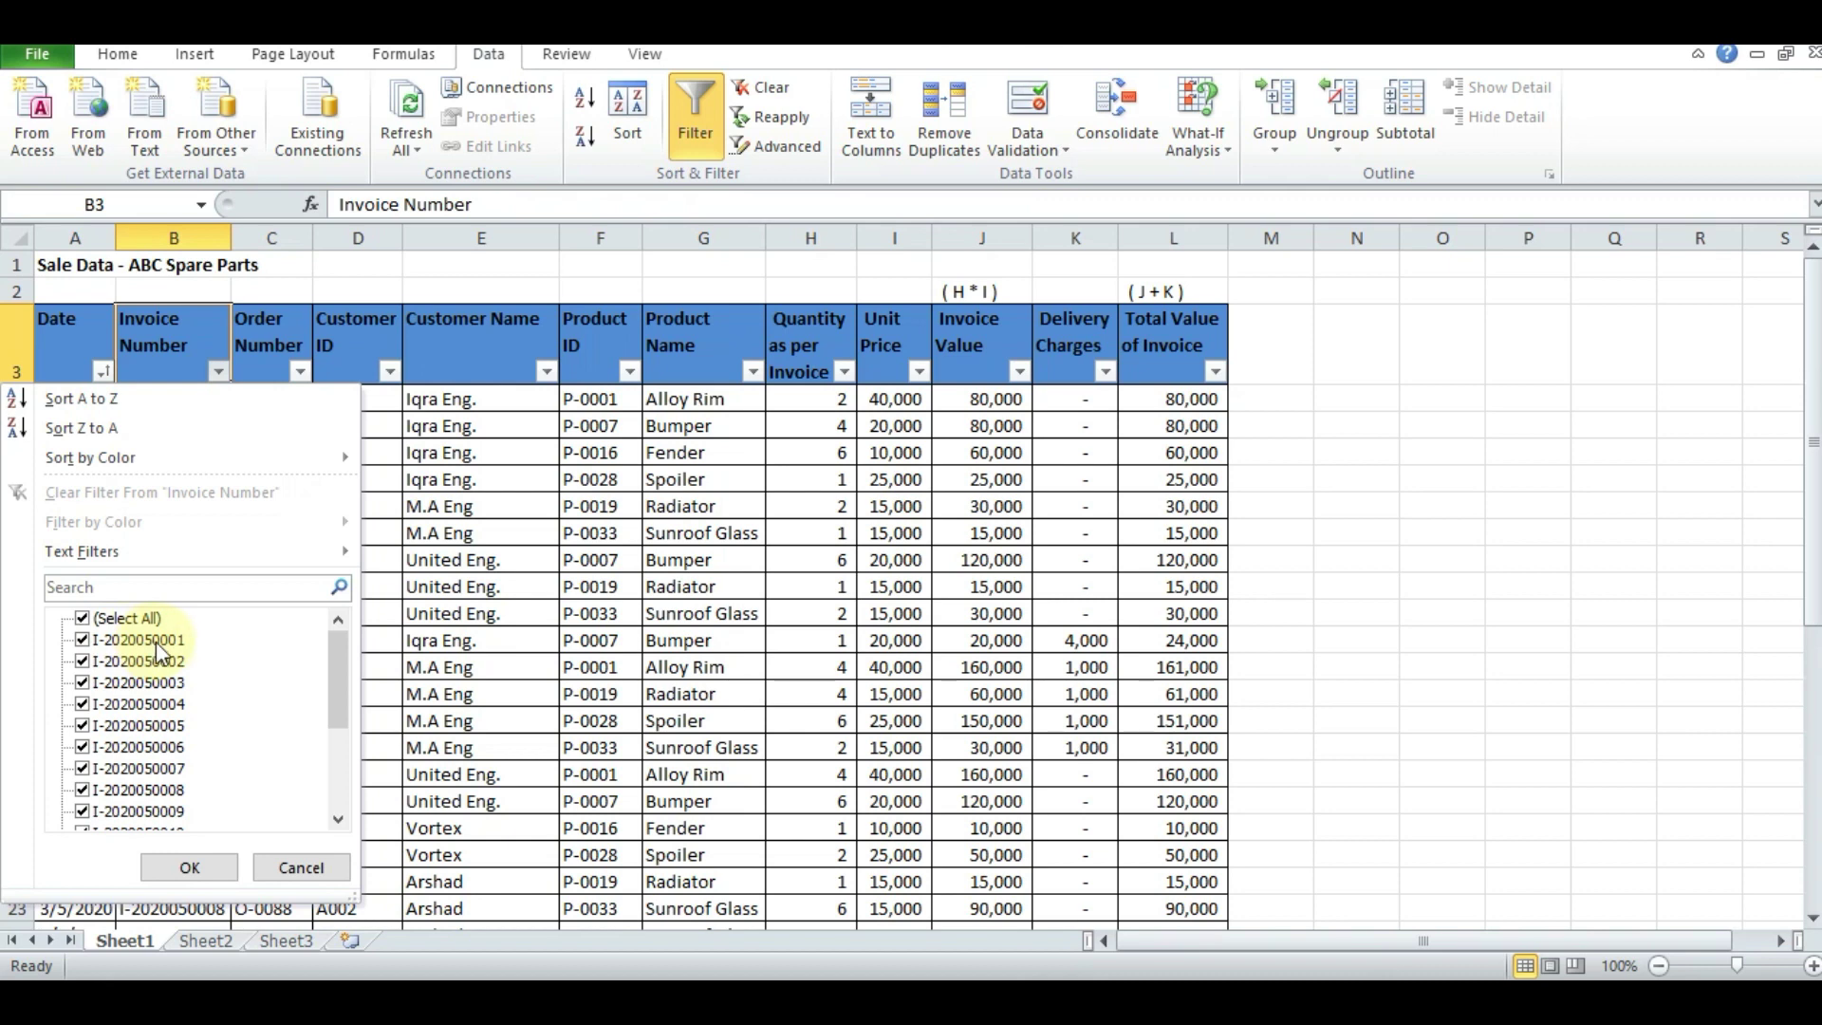
{"action": "left_click", "coordinate": [185, 524]}
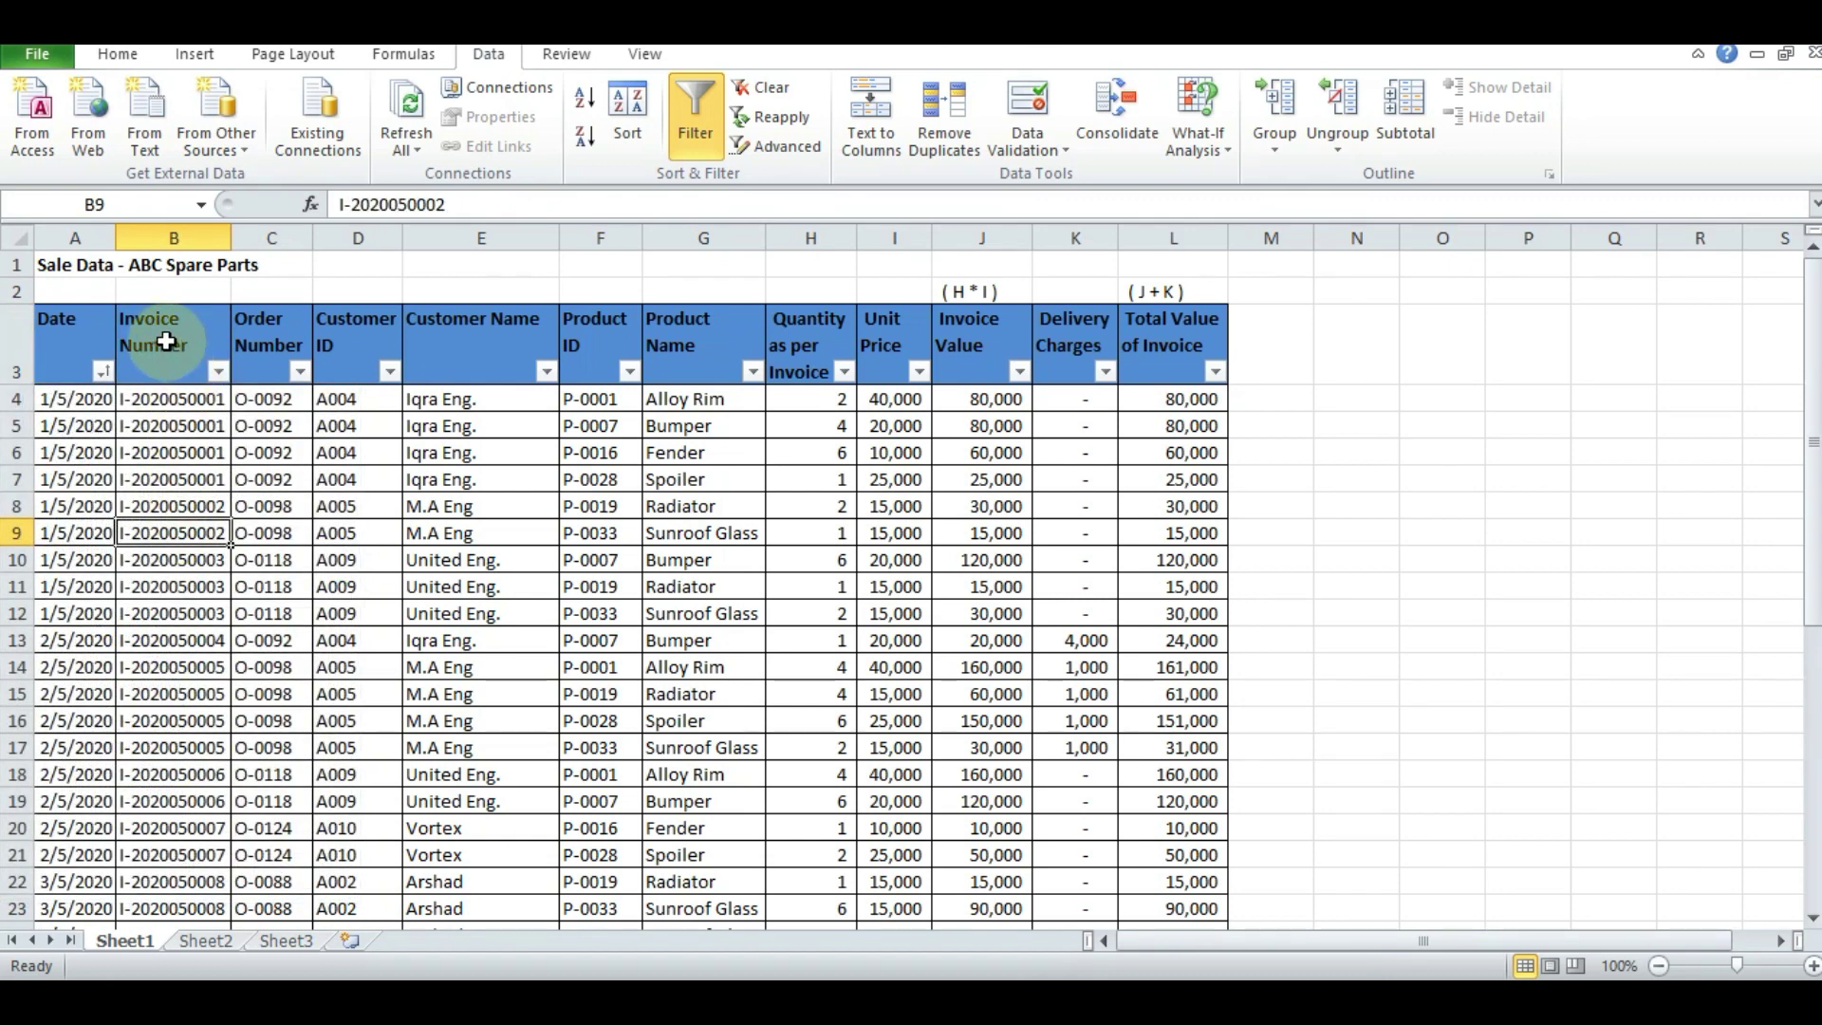
{"action": "left_click", "coordinate": [190, 237]}
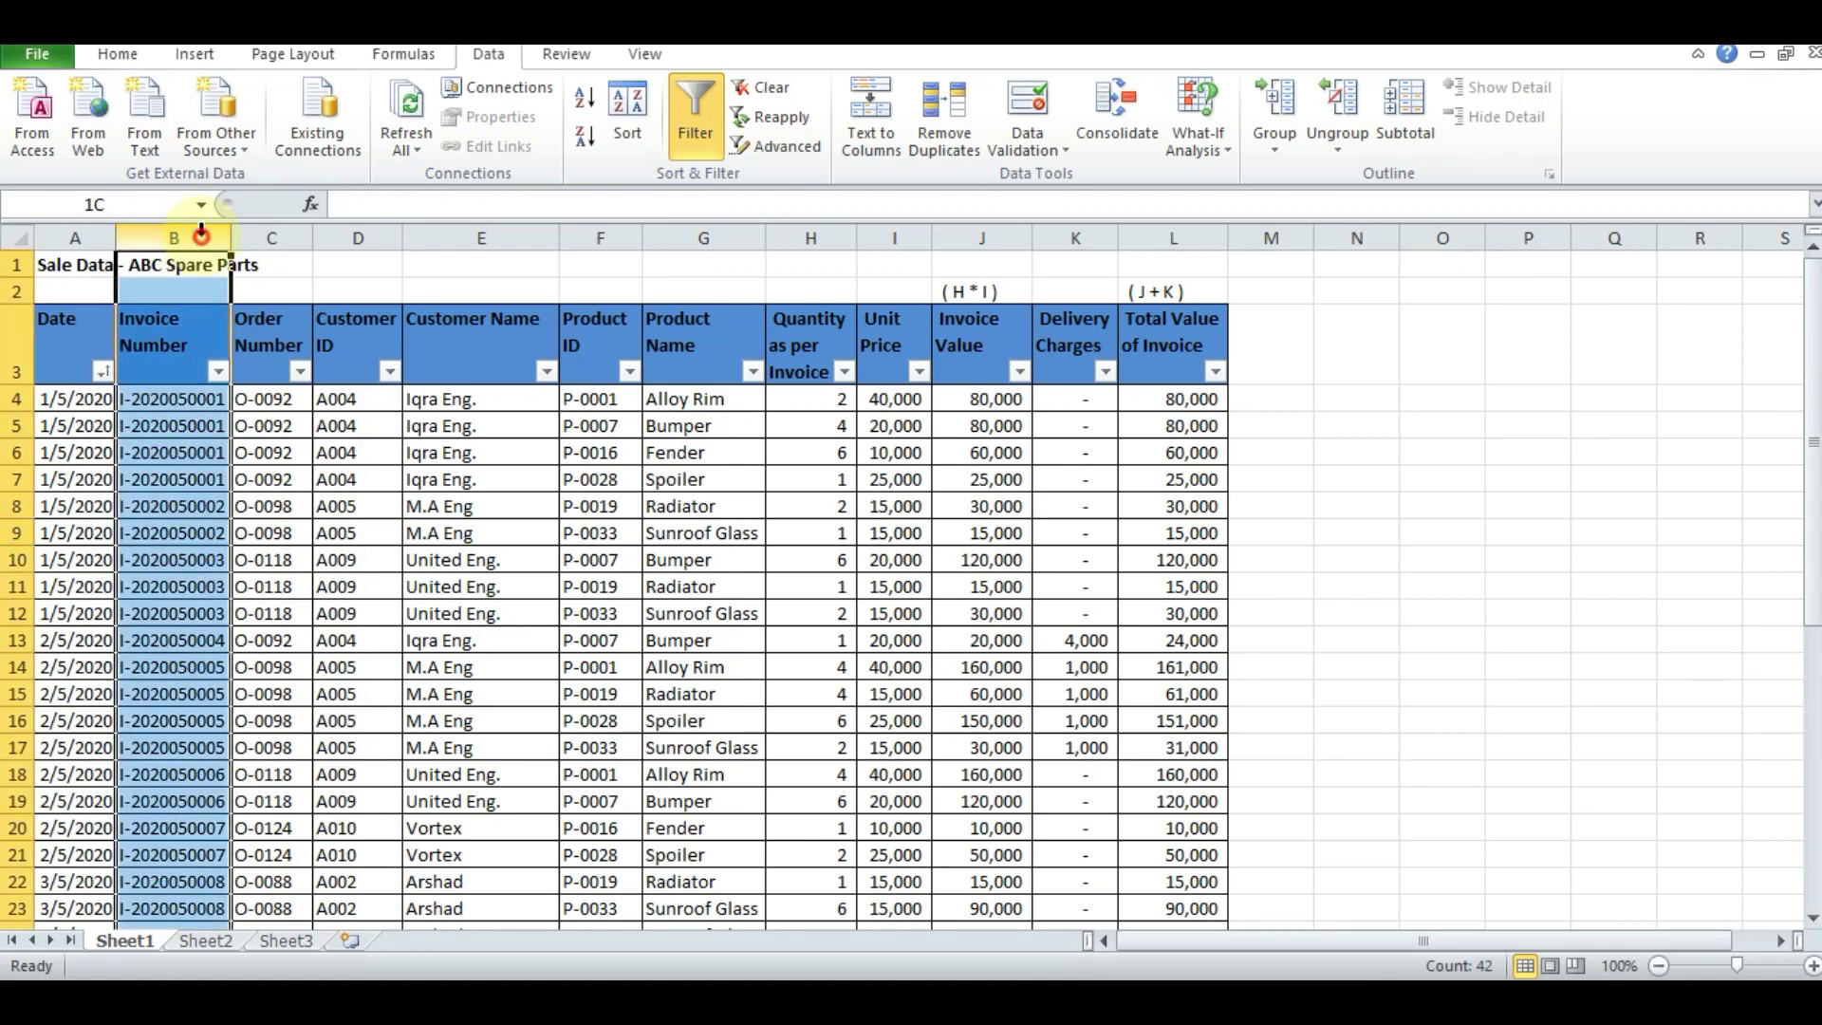
{"action": "left_click", "coordinate": [101, 53]}
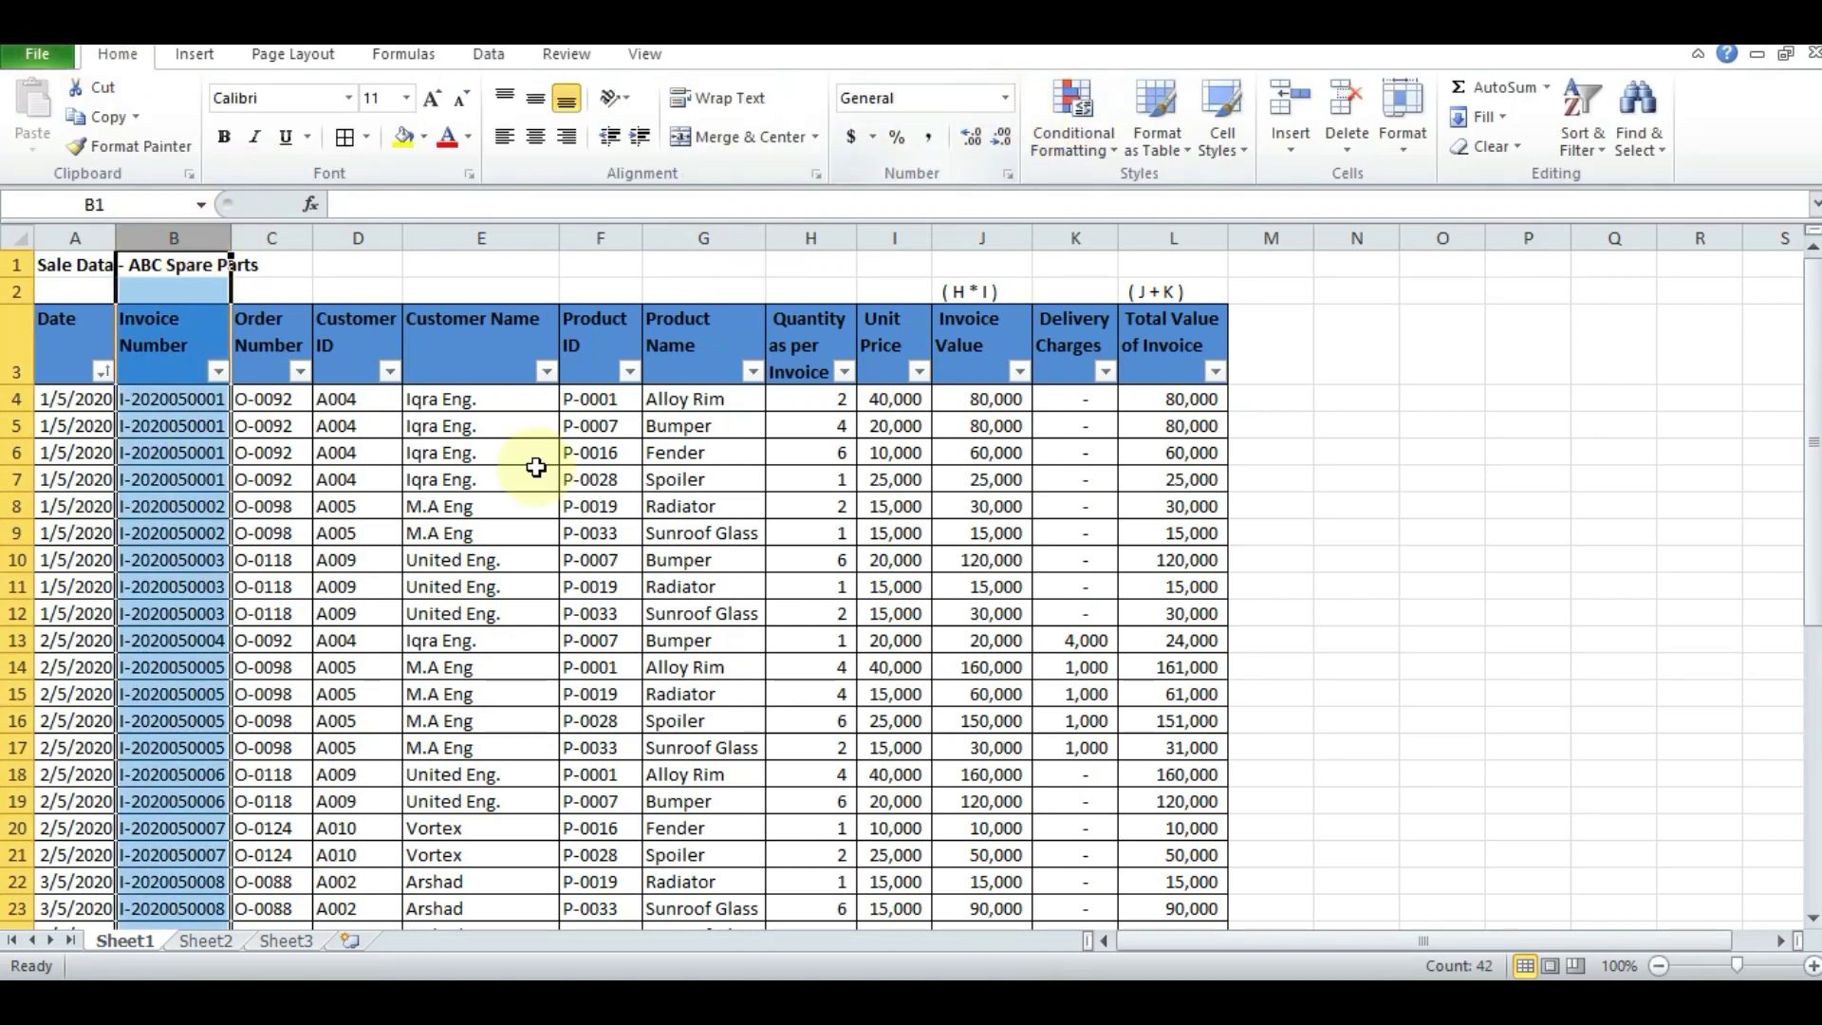
{"action": "left_click", "coordinate": [208, 402]}
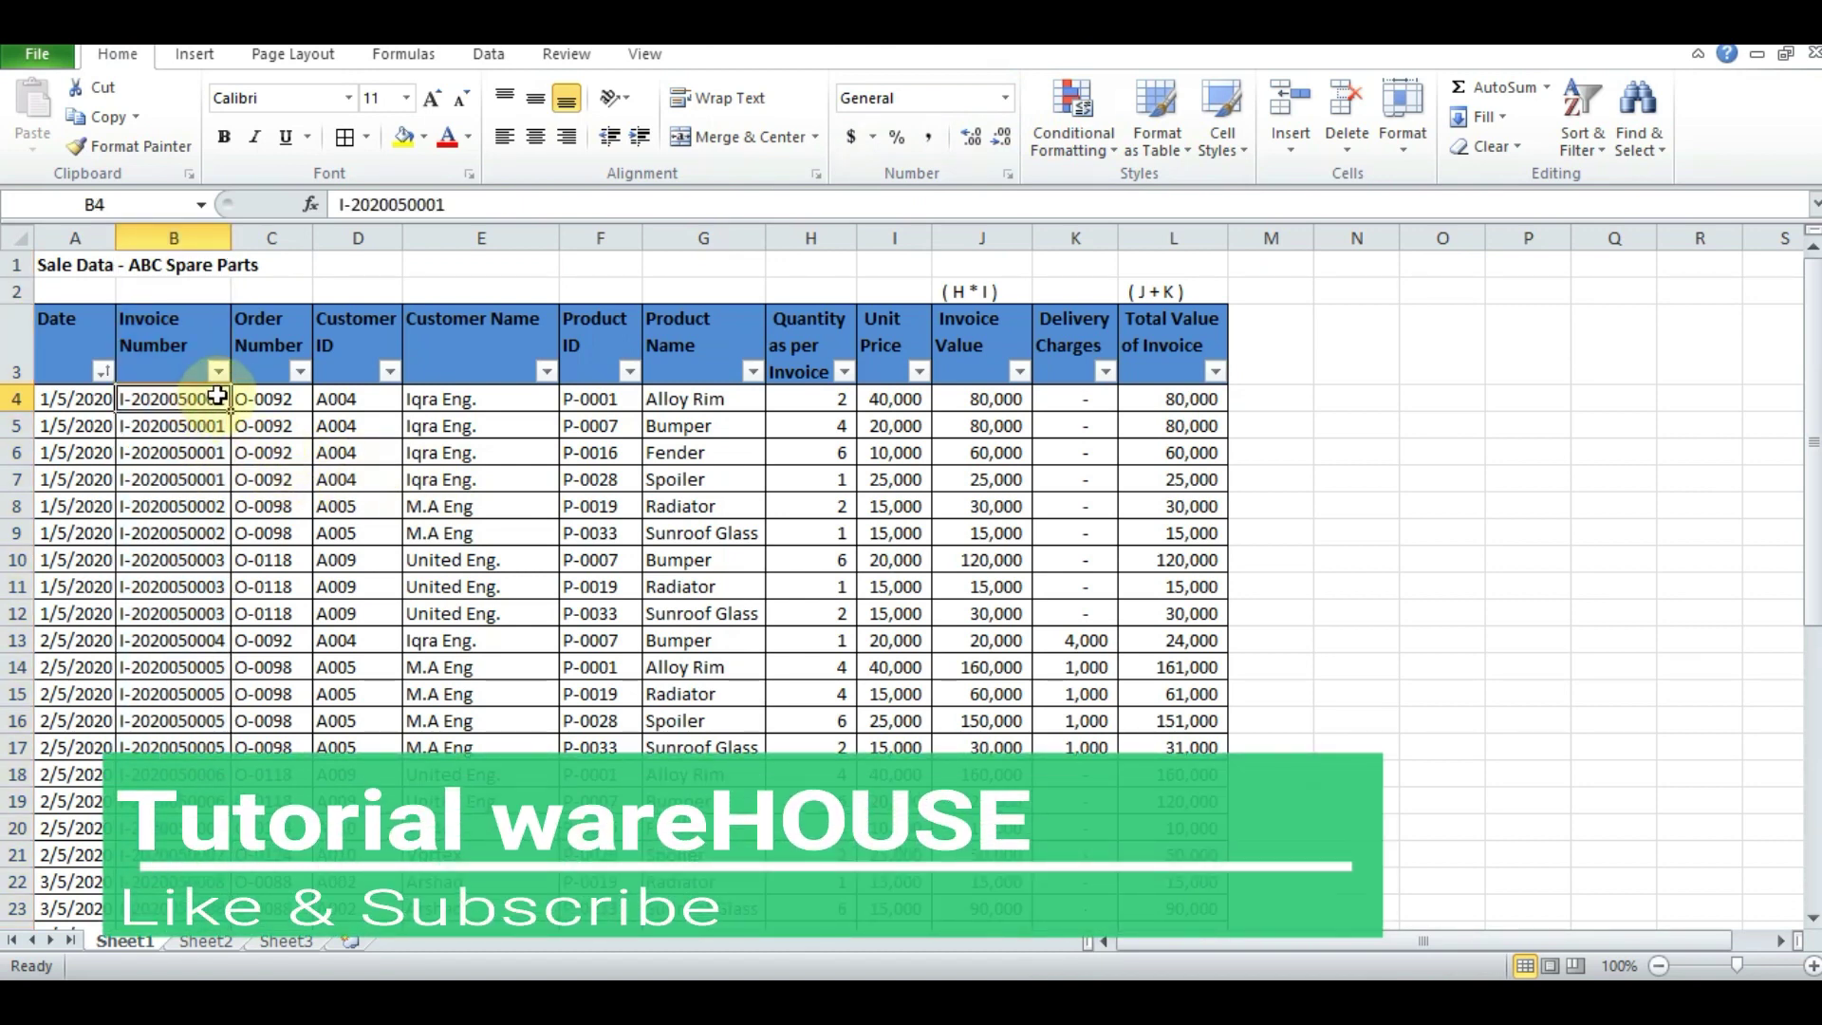
Step: Sort the sales table by Invoice Number from Z to A and re-sort it from A to Z
{"action": "left_click", "coordinate": [218, 375]}
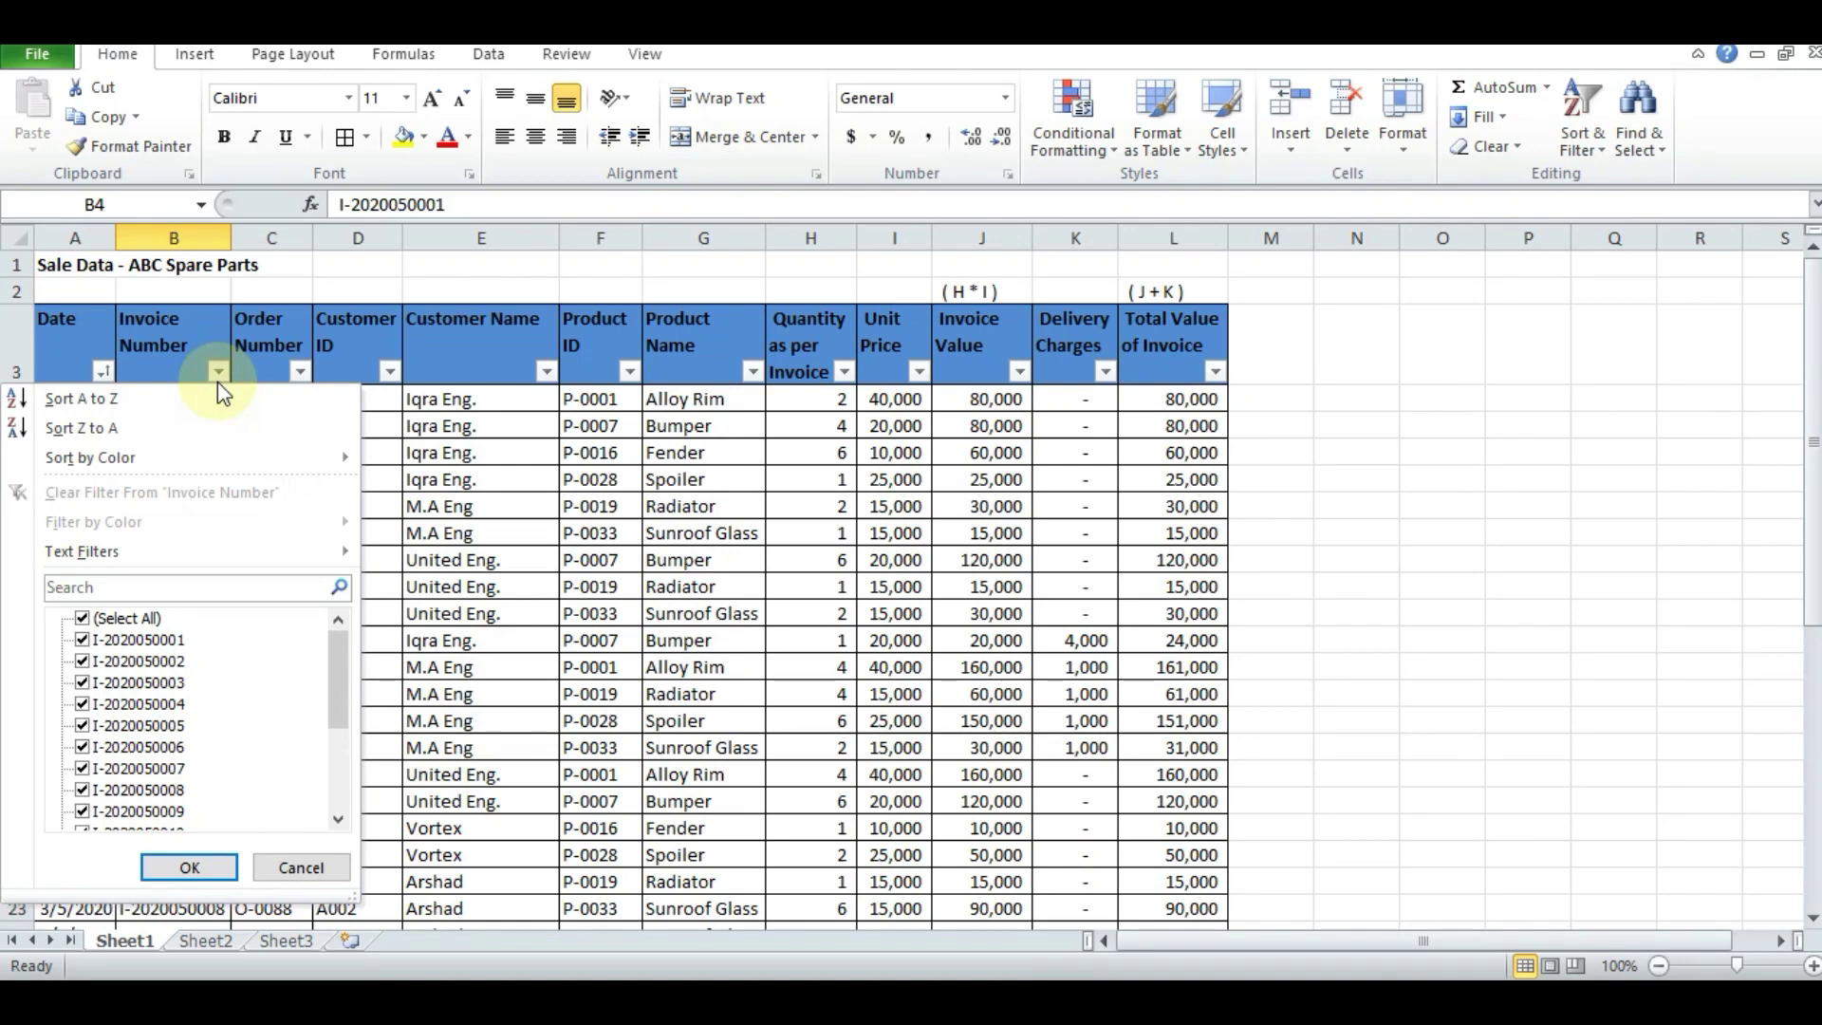
{"action": "left_click", "coordinate": [195, 427]}
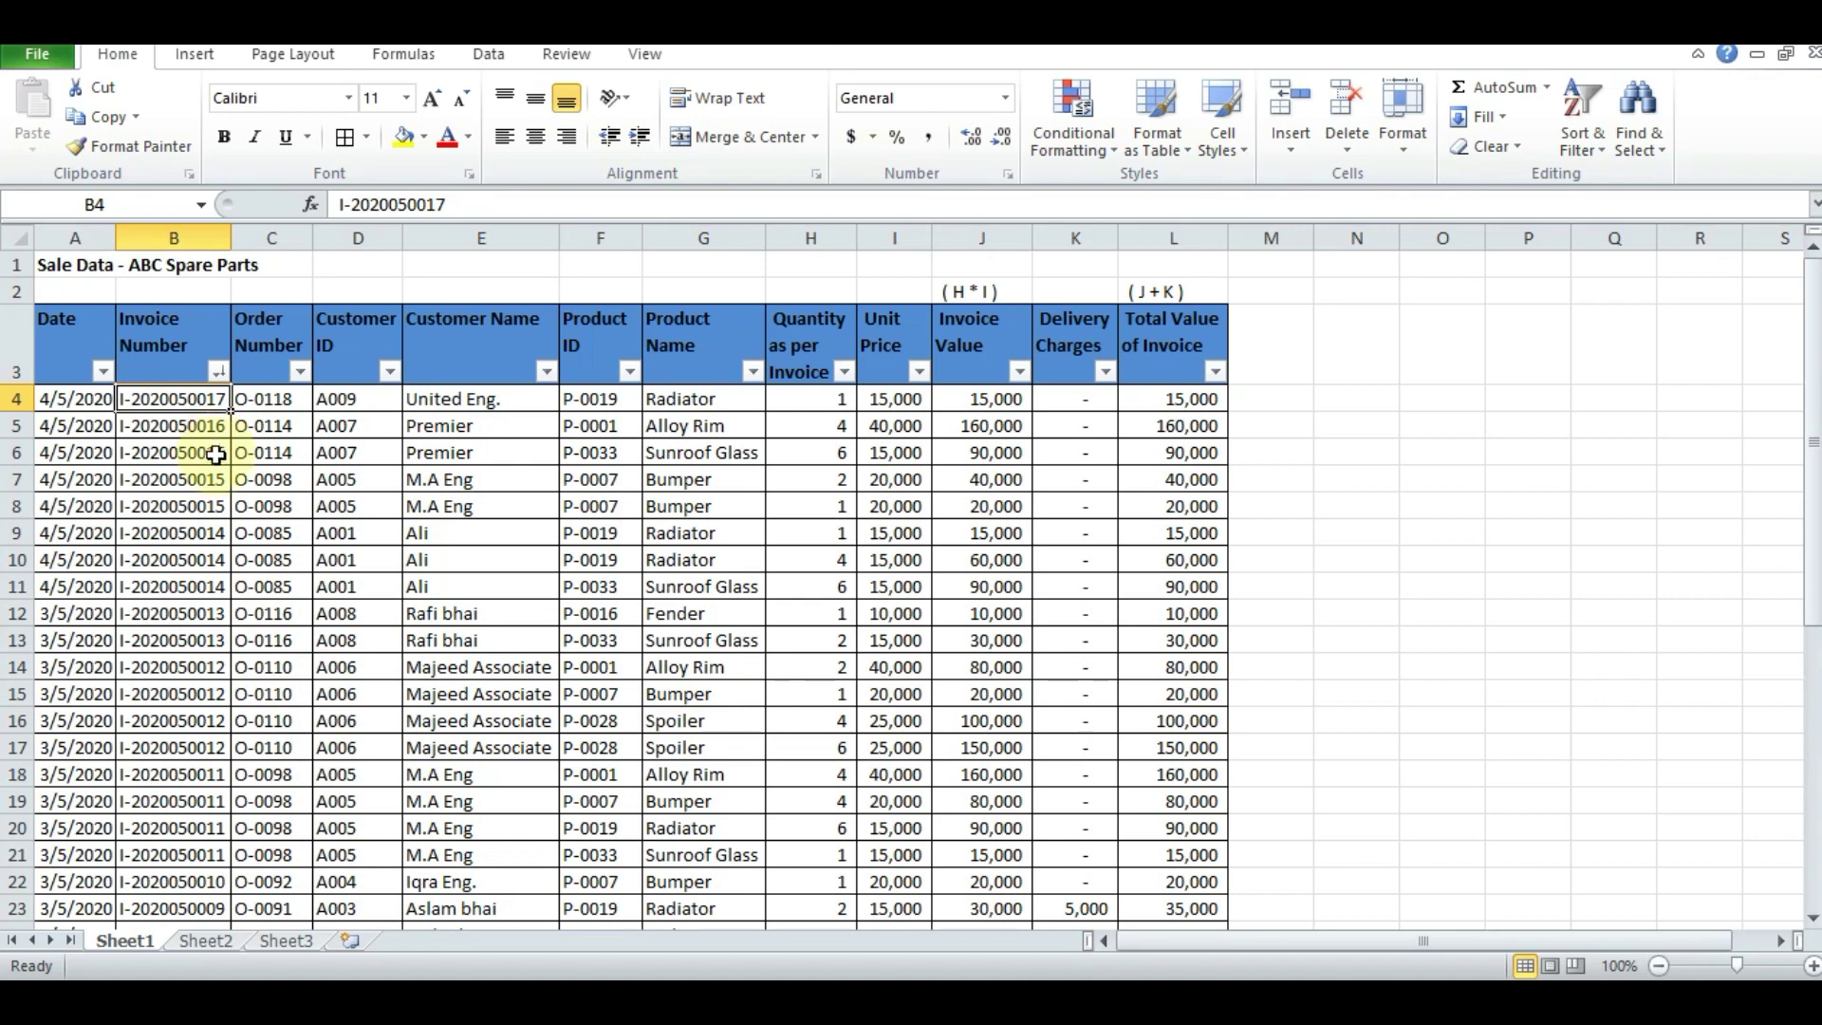
{"action": "left_click", "coordinate": [218, 371]}
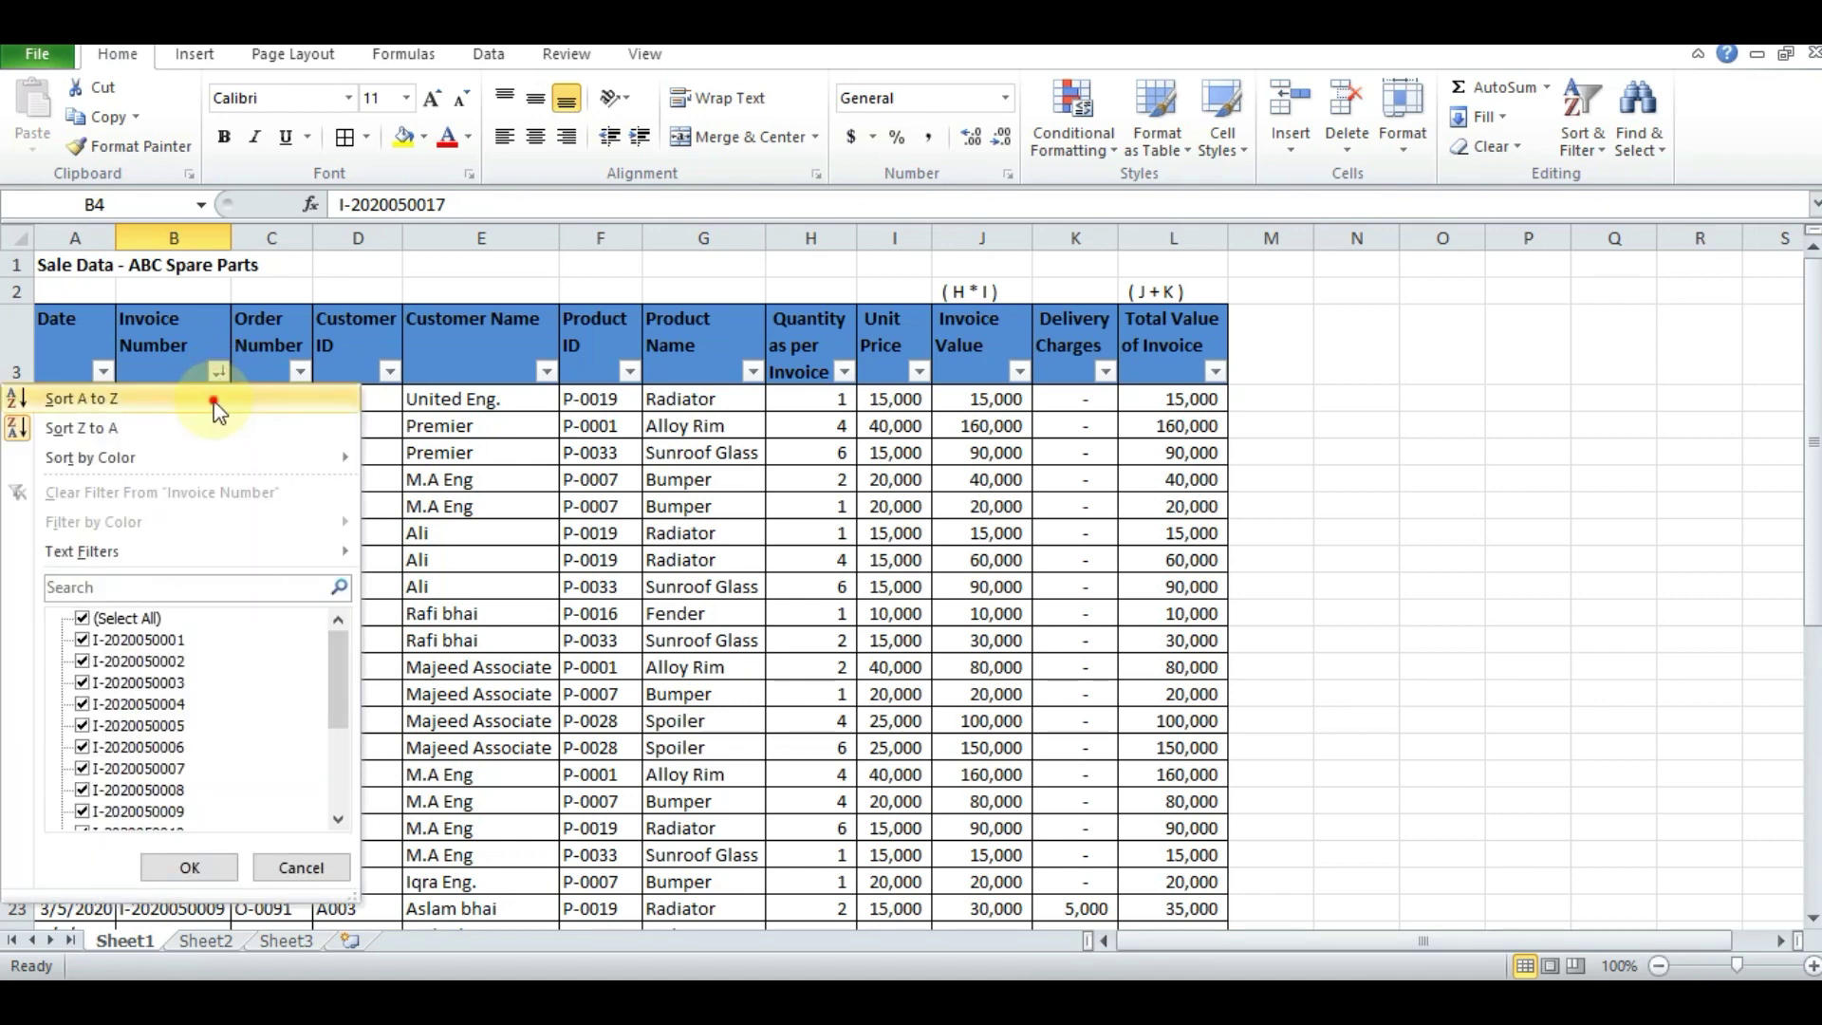
{"action": "left_click", "coordinate": [214, 400]}
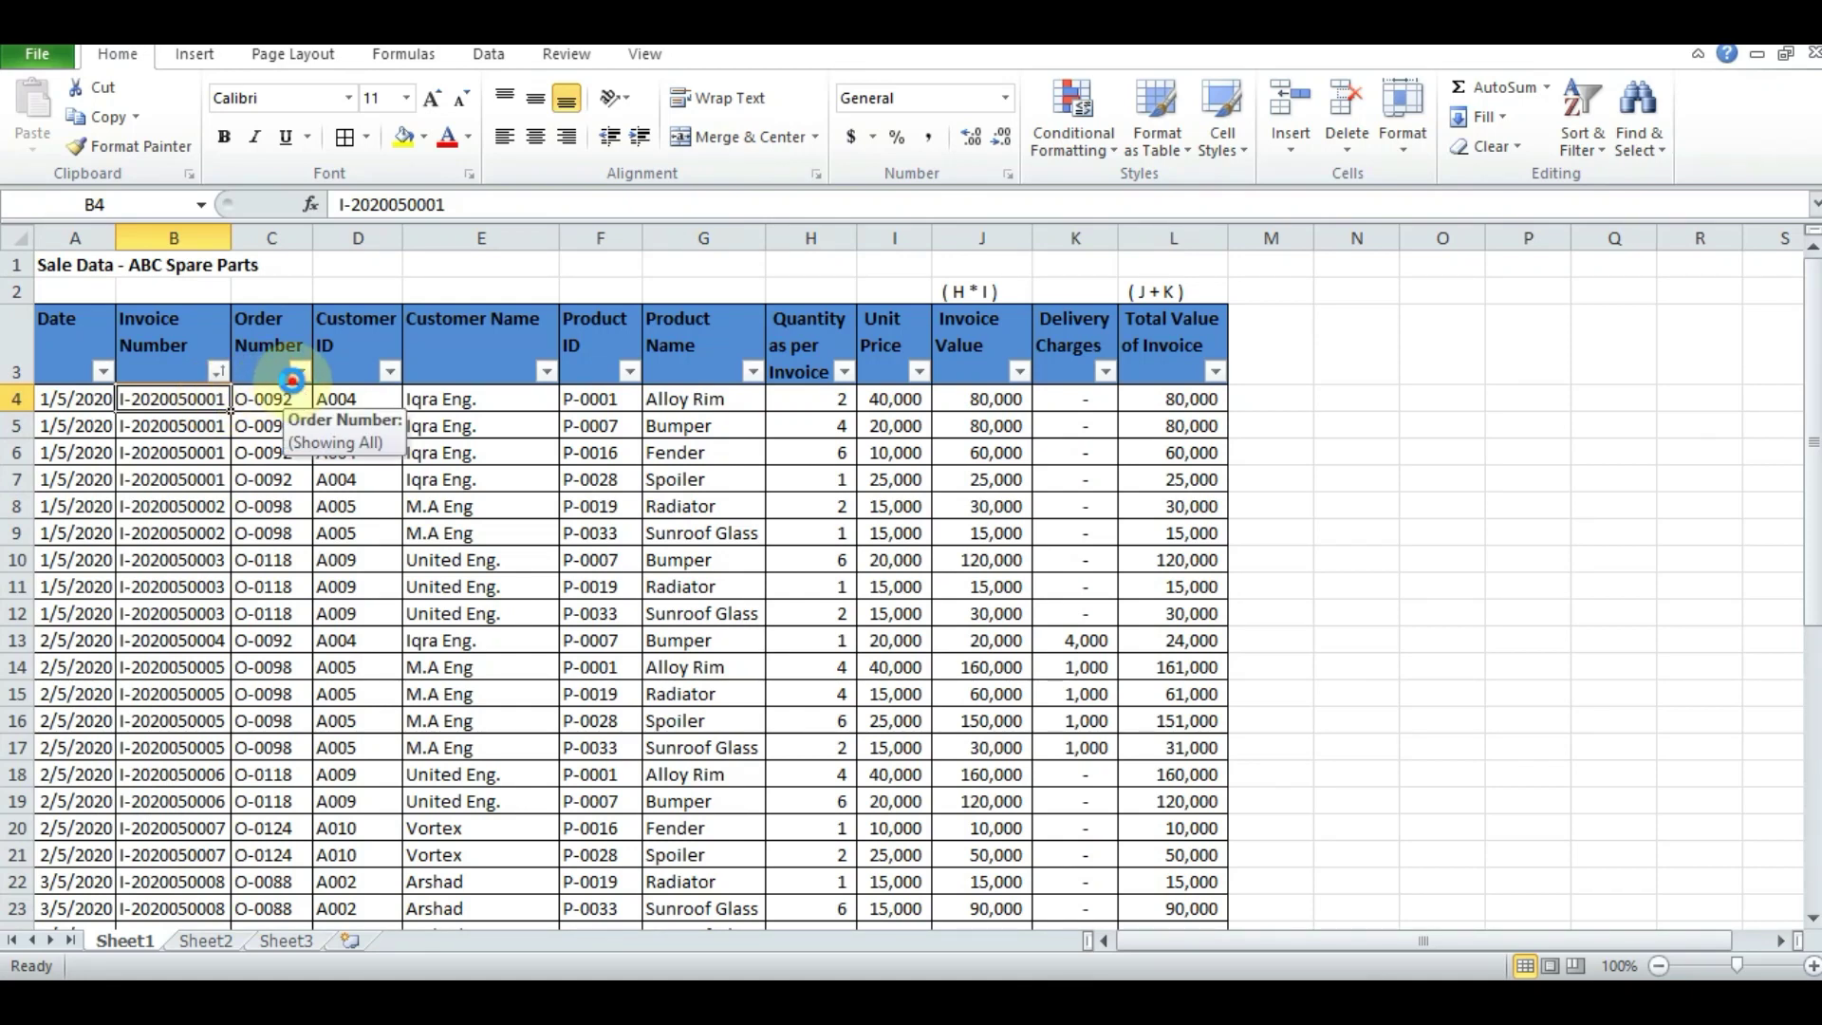
Step: Filter the Order Number column with an Equals text filter for the second order number in its list
{"action": "left_click", "coordinate": [297, 378]}
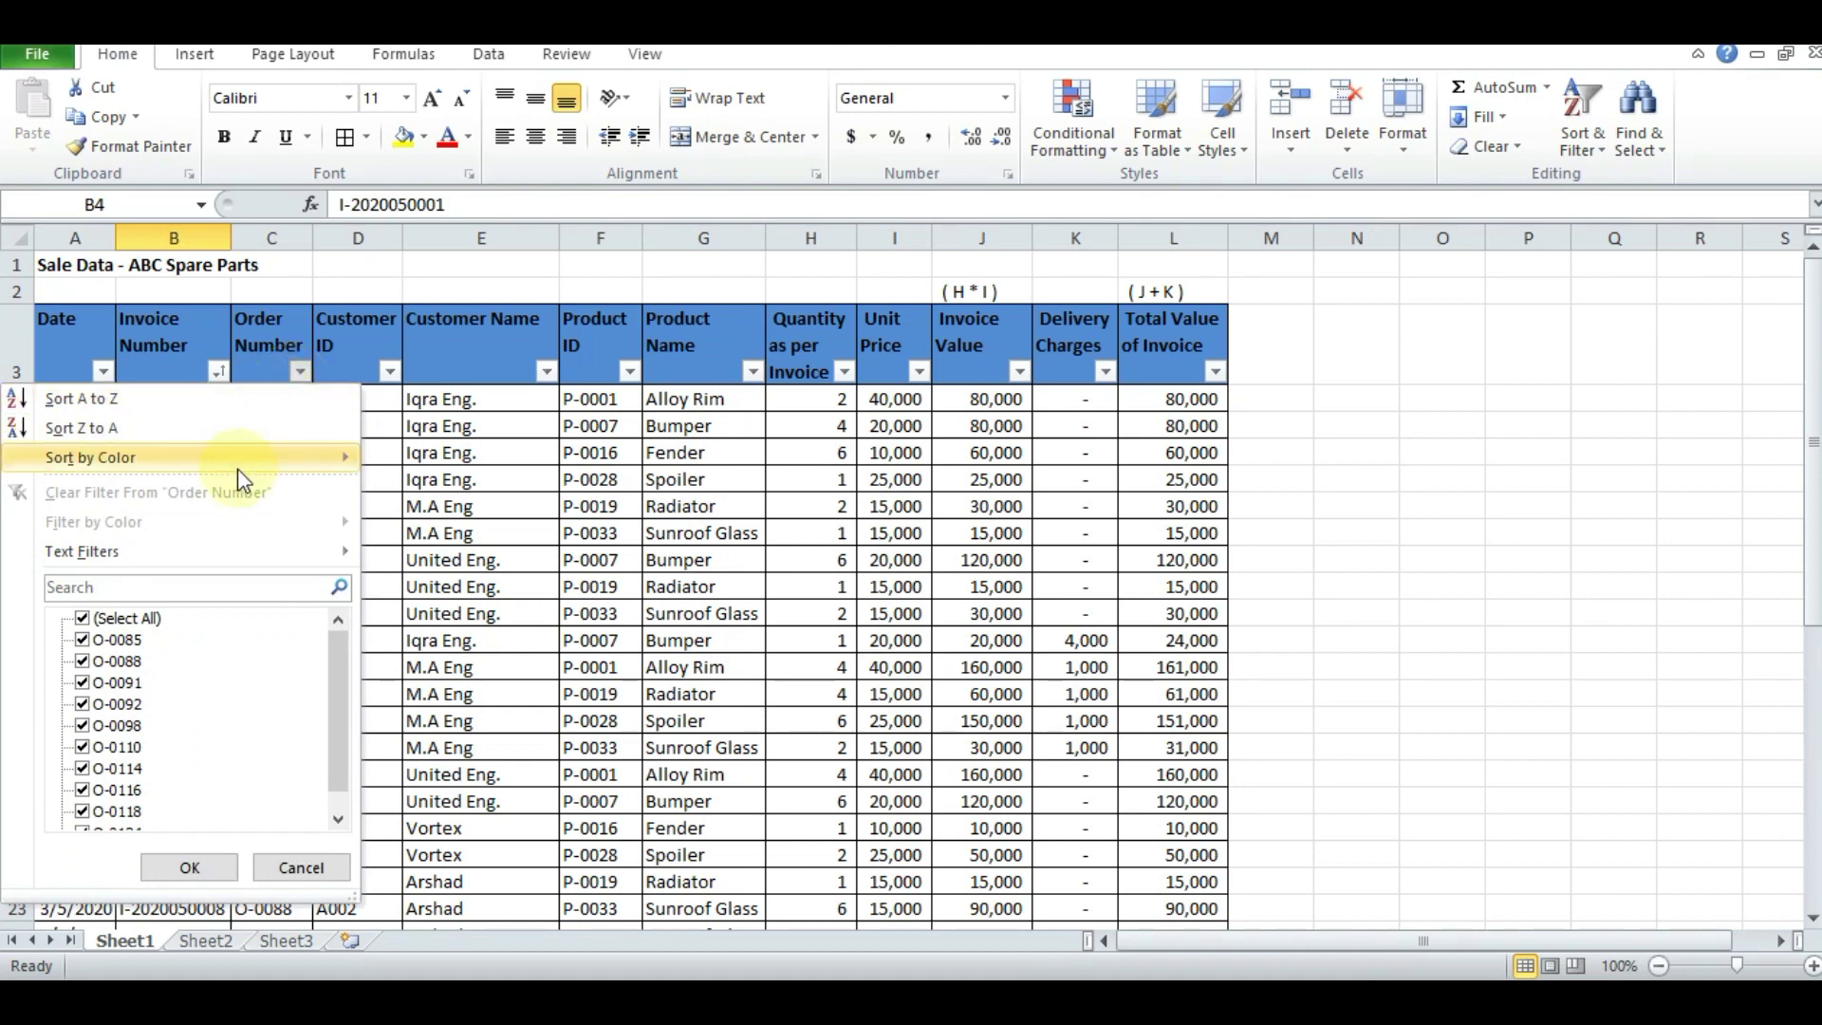
{"action": "mouse_move", "coordinate": [209, 542]}
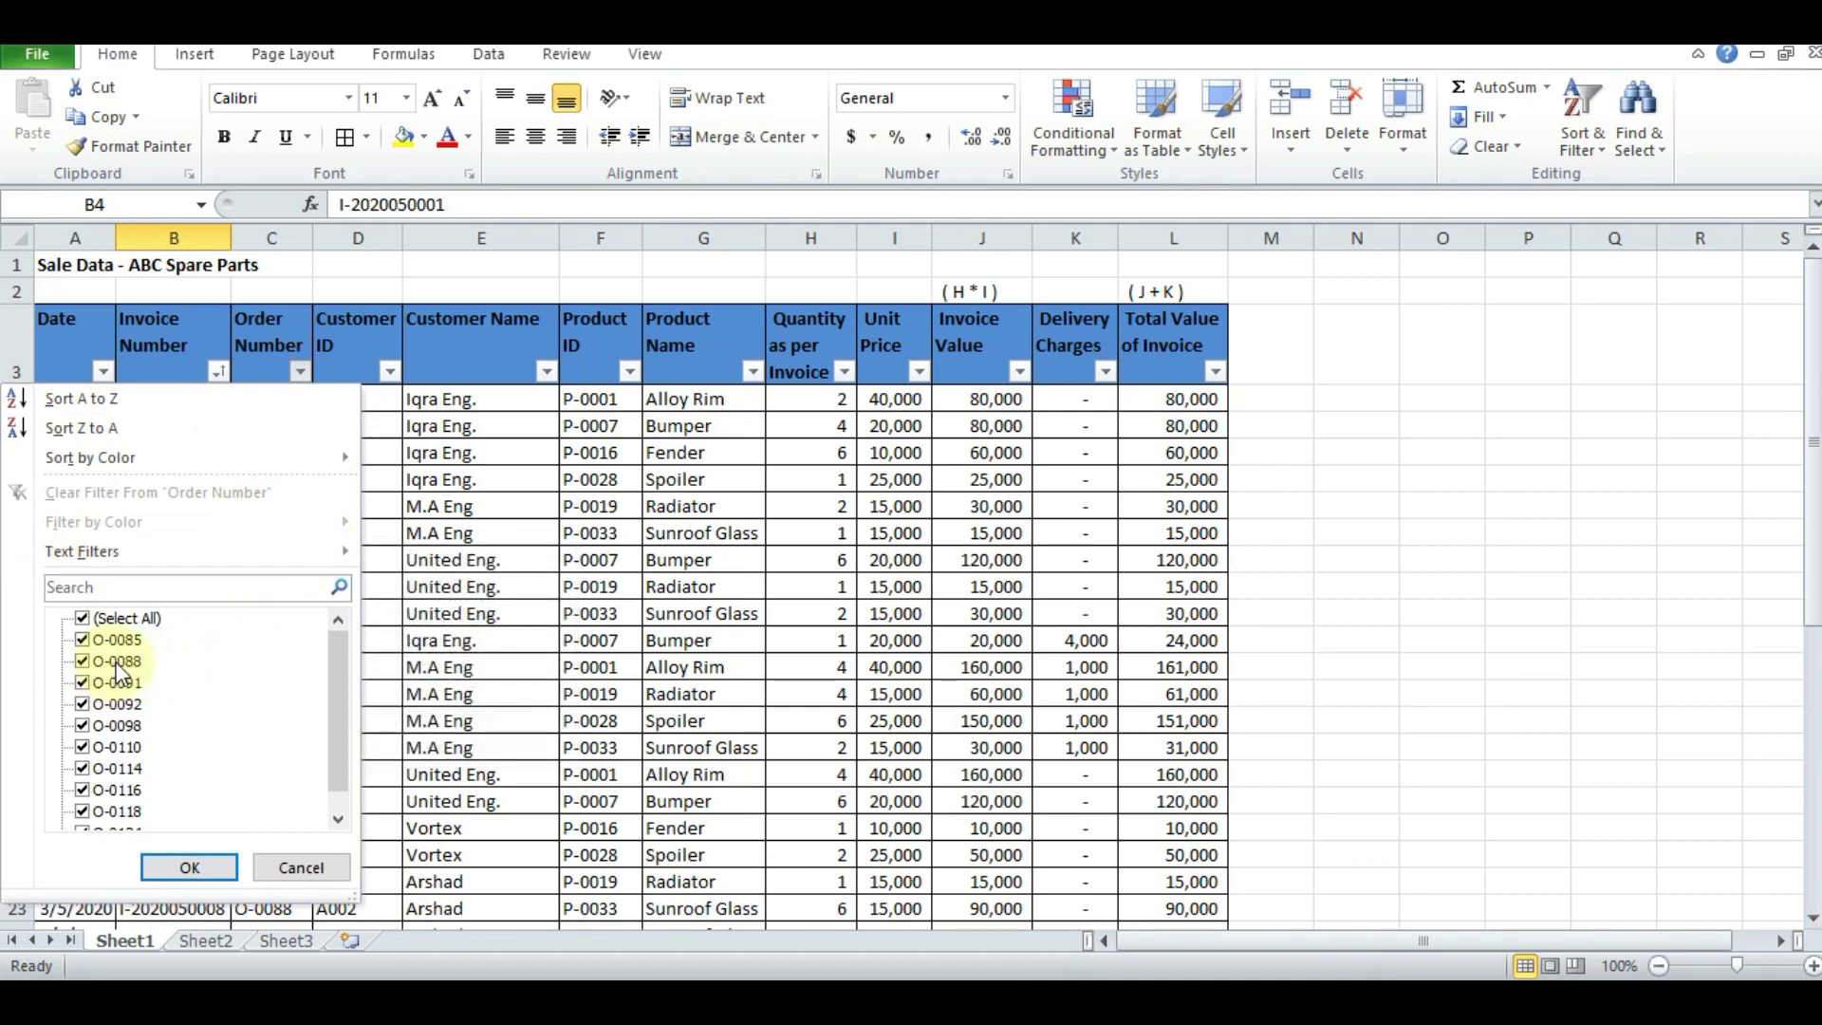
{"action": "mouse_move", "coordinate": [342, 568]}
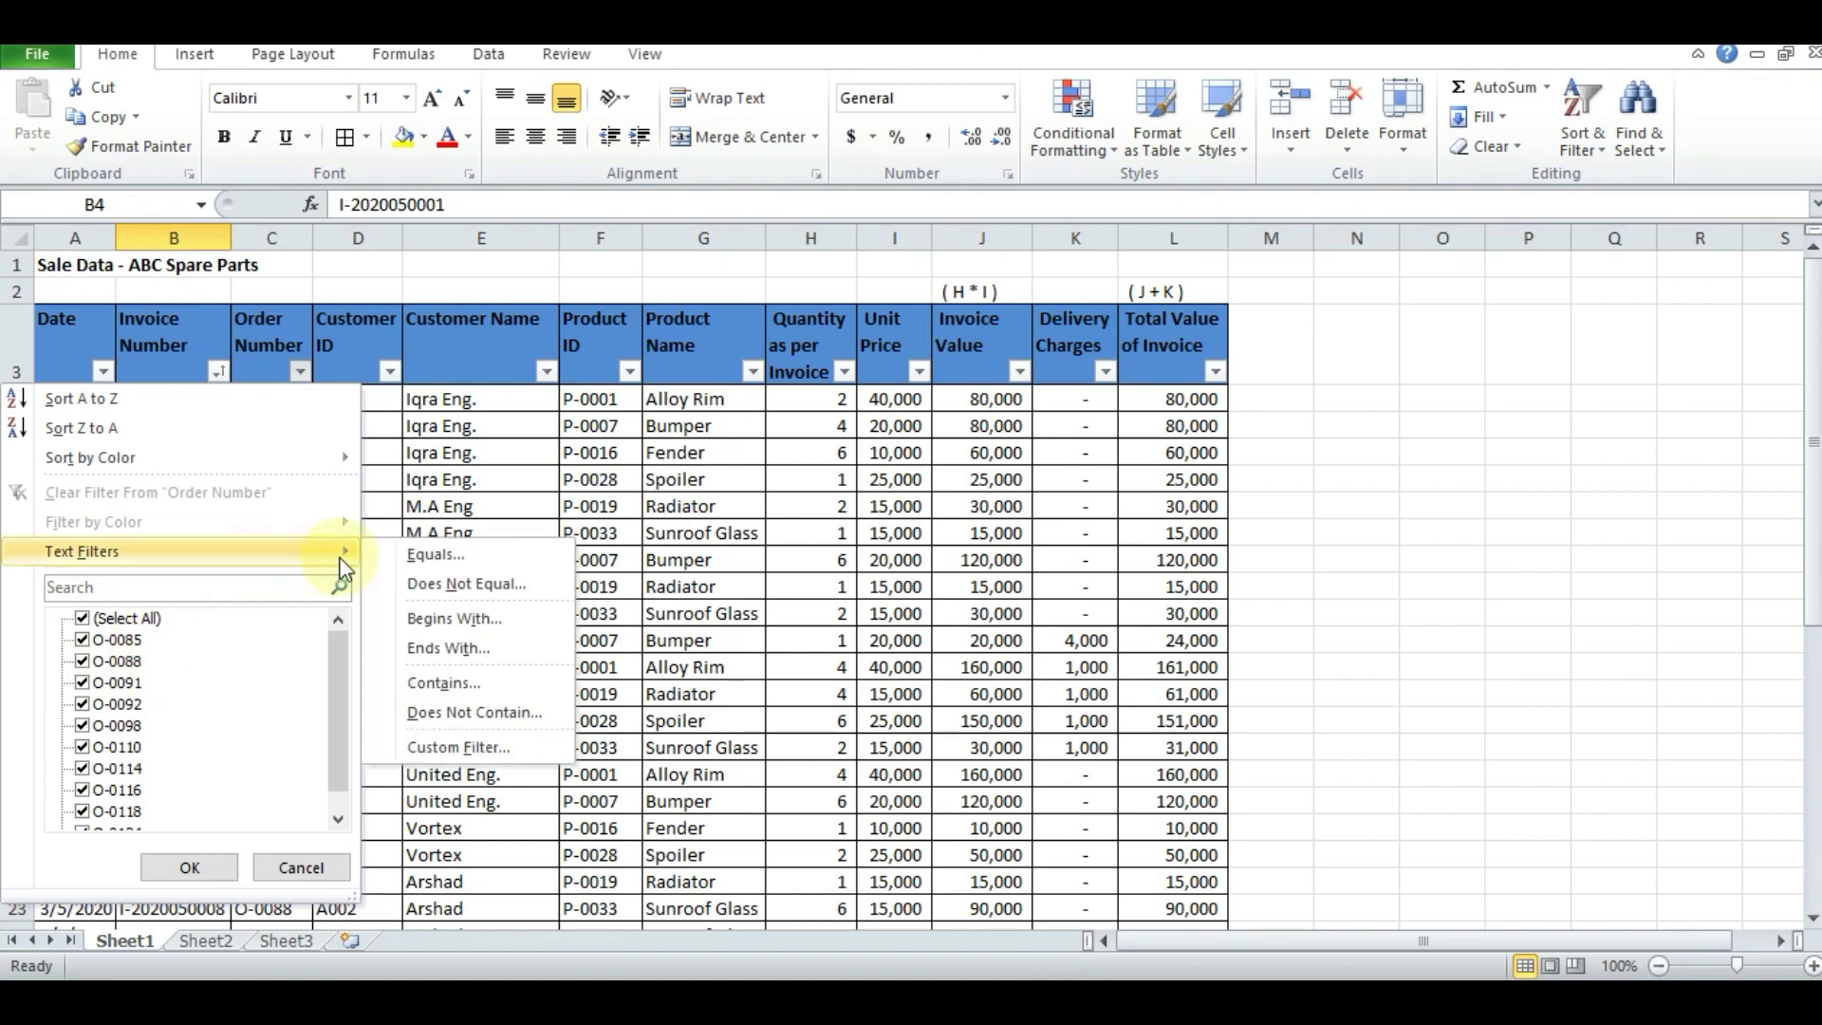
{"action": "left_click", "coordinate": [422, 560]}
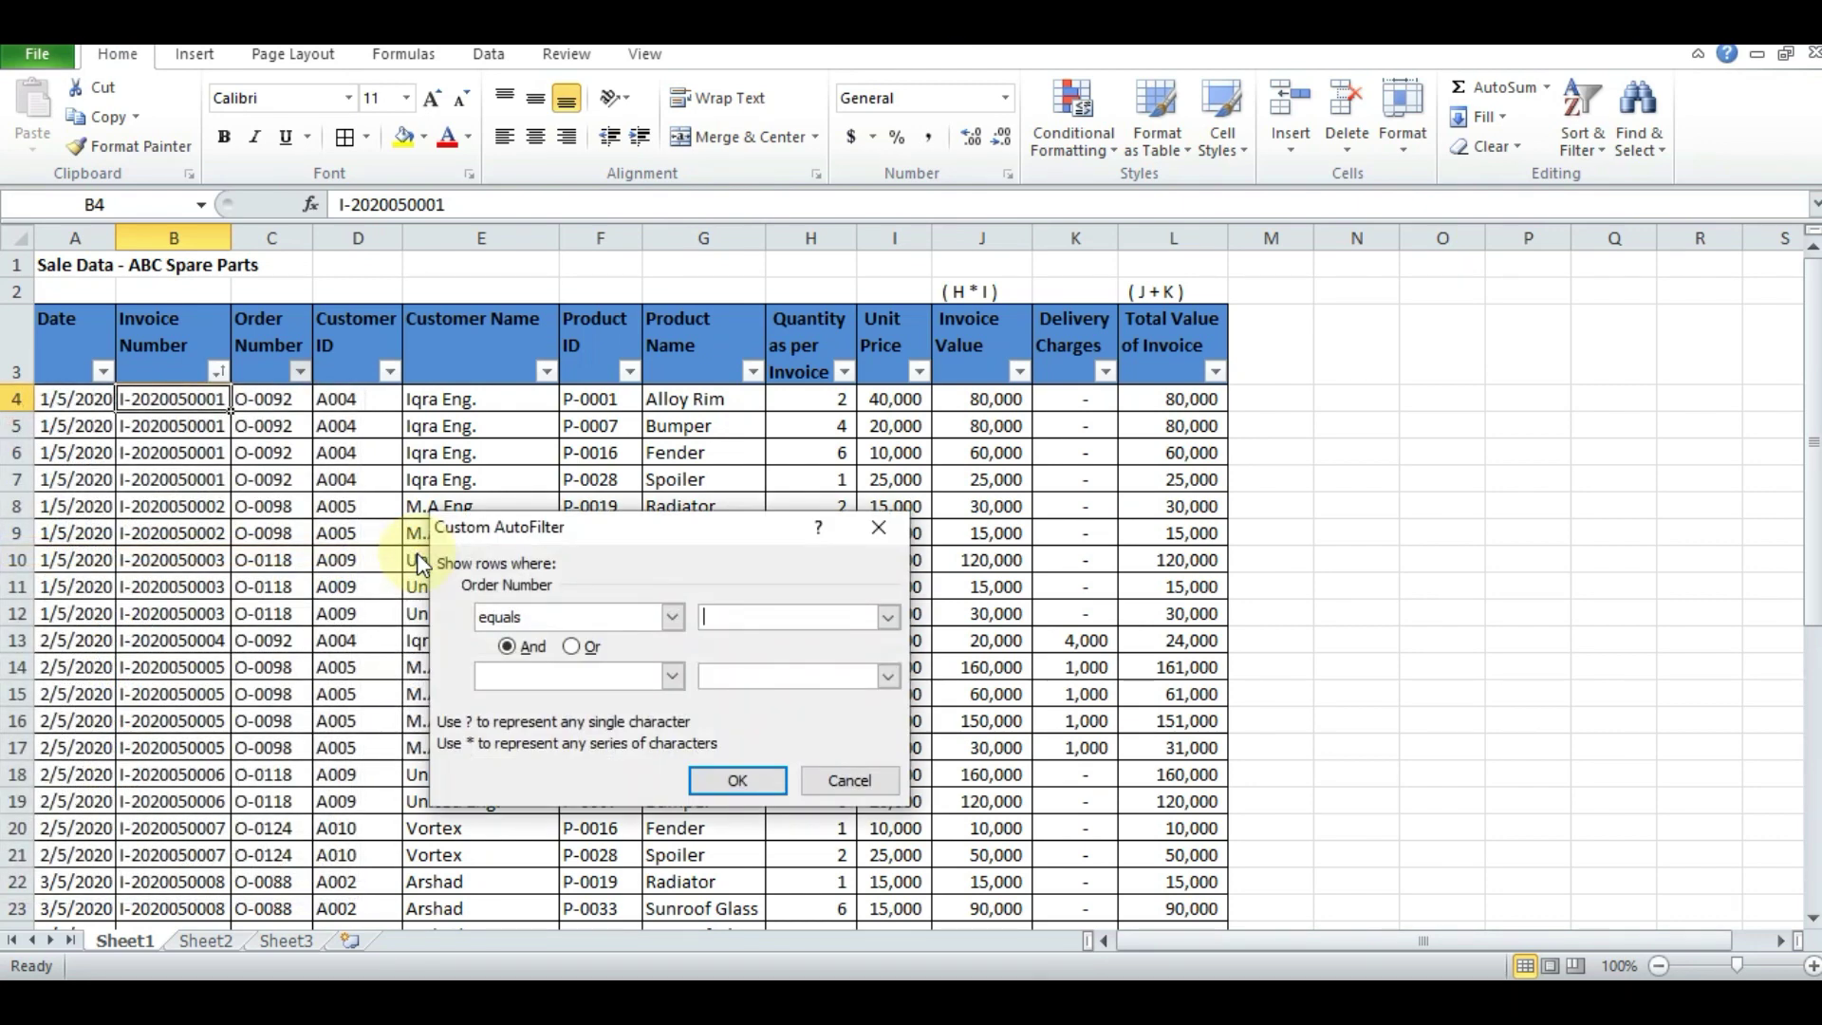
{"action": "type", "text": "O-0088"}
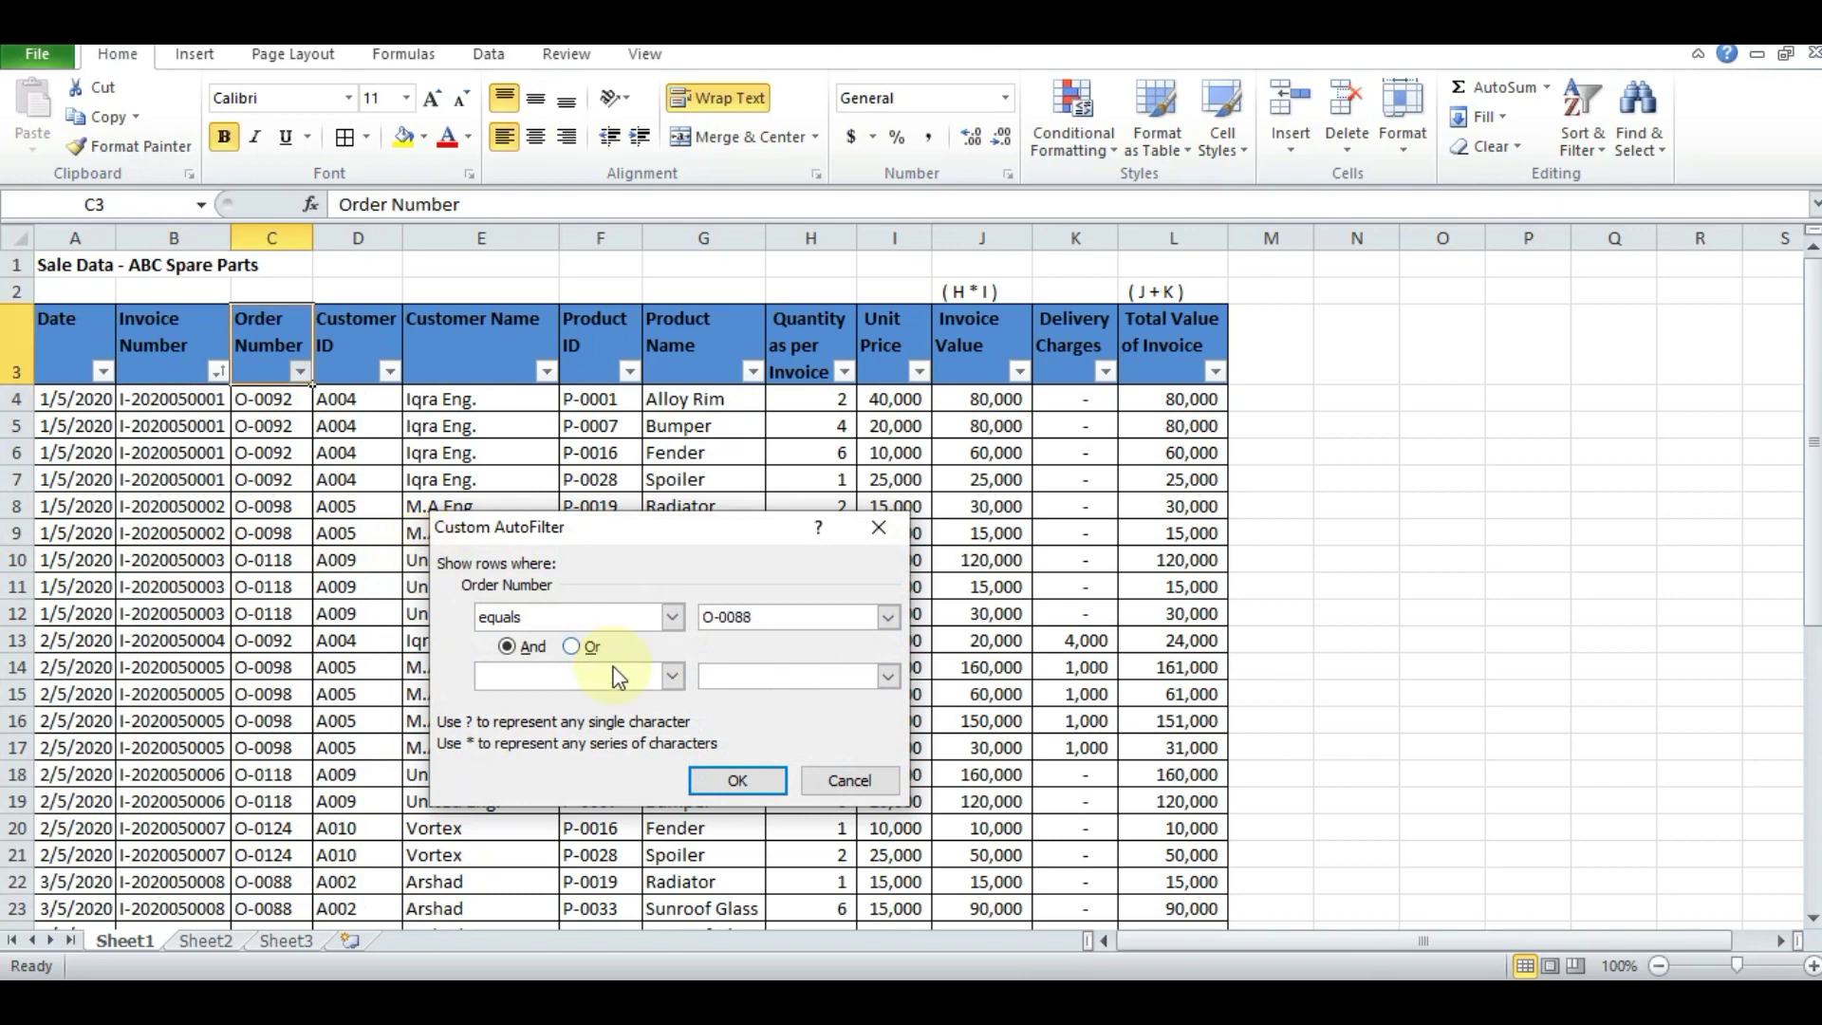
{"action": "left_click", "coordinate": [712, 775]}
{"action": "double_click", "coordinate": [713, 774]}
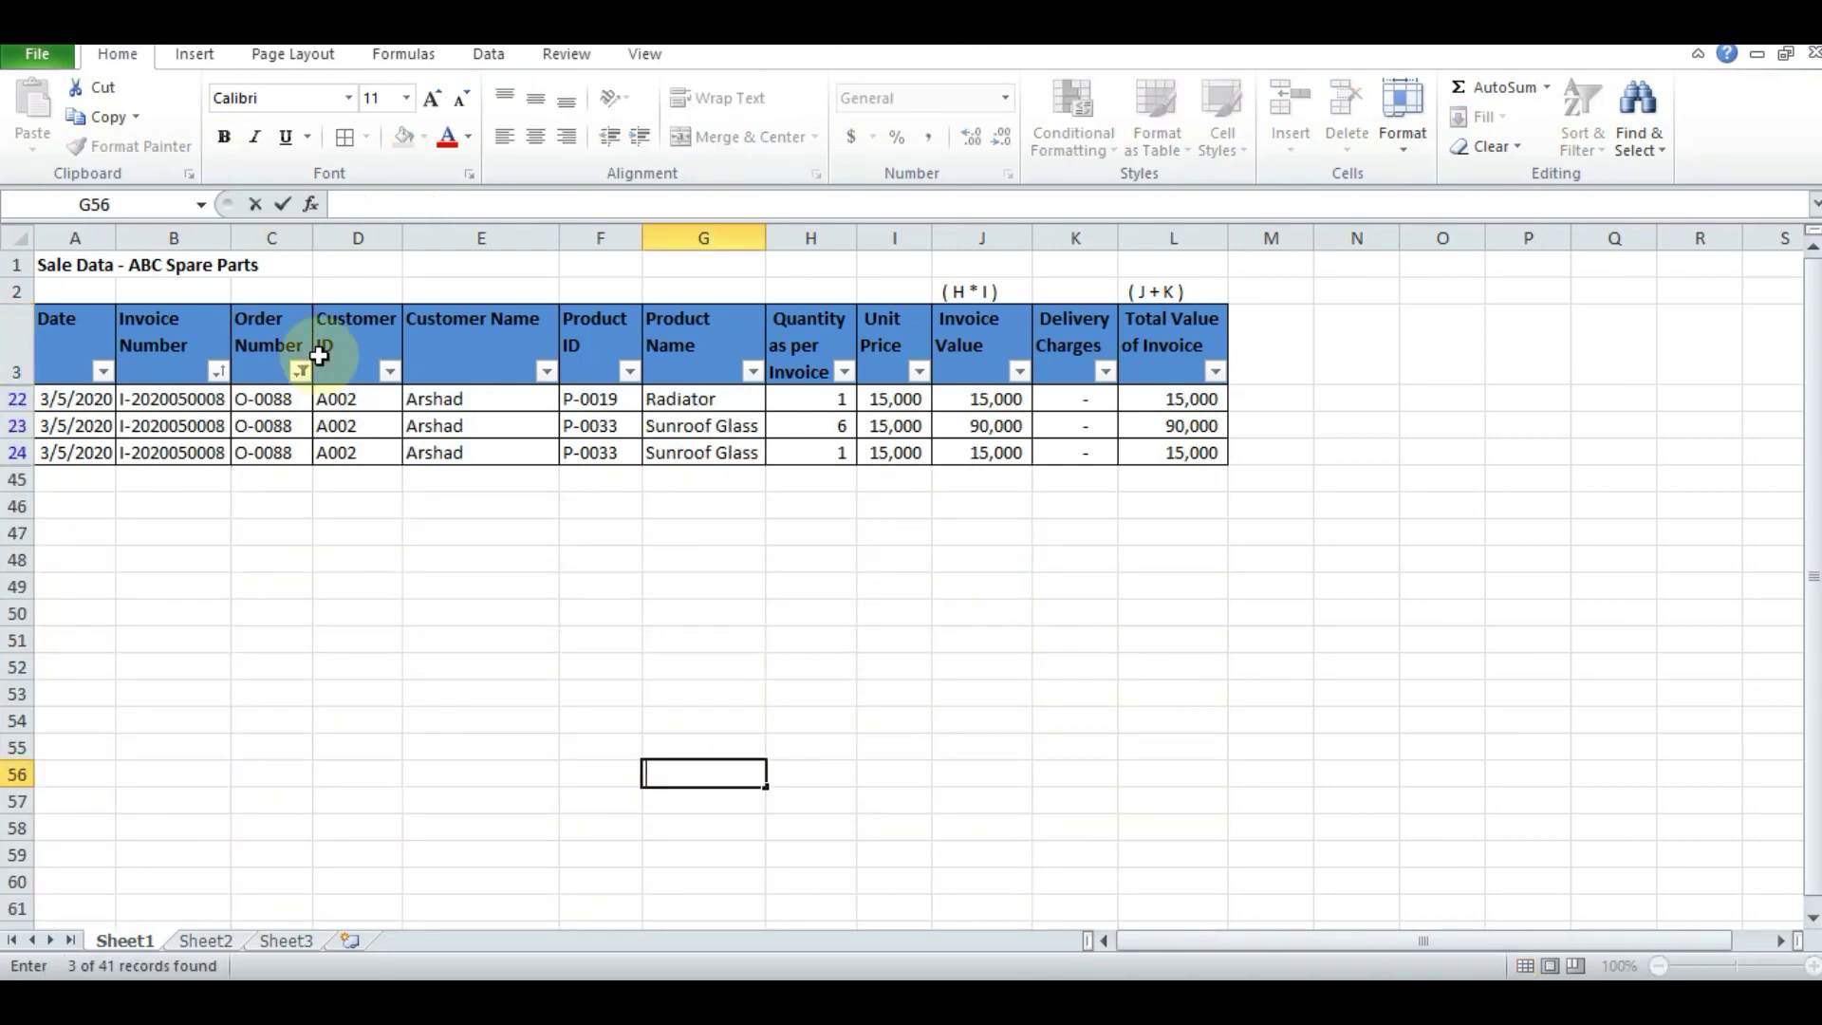
Step: Clear the filter from the Order Number column to show all sales rows
{"action": "mouse_move", "coordinate": [302, 383]}
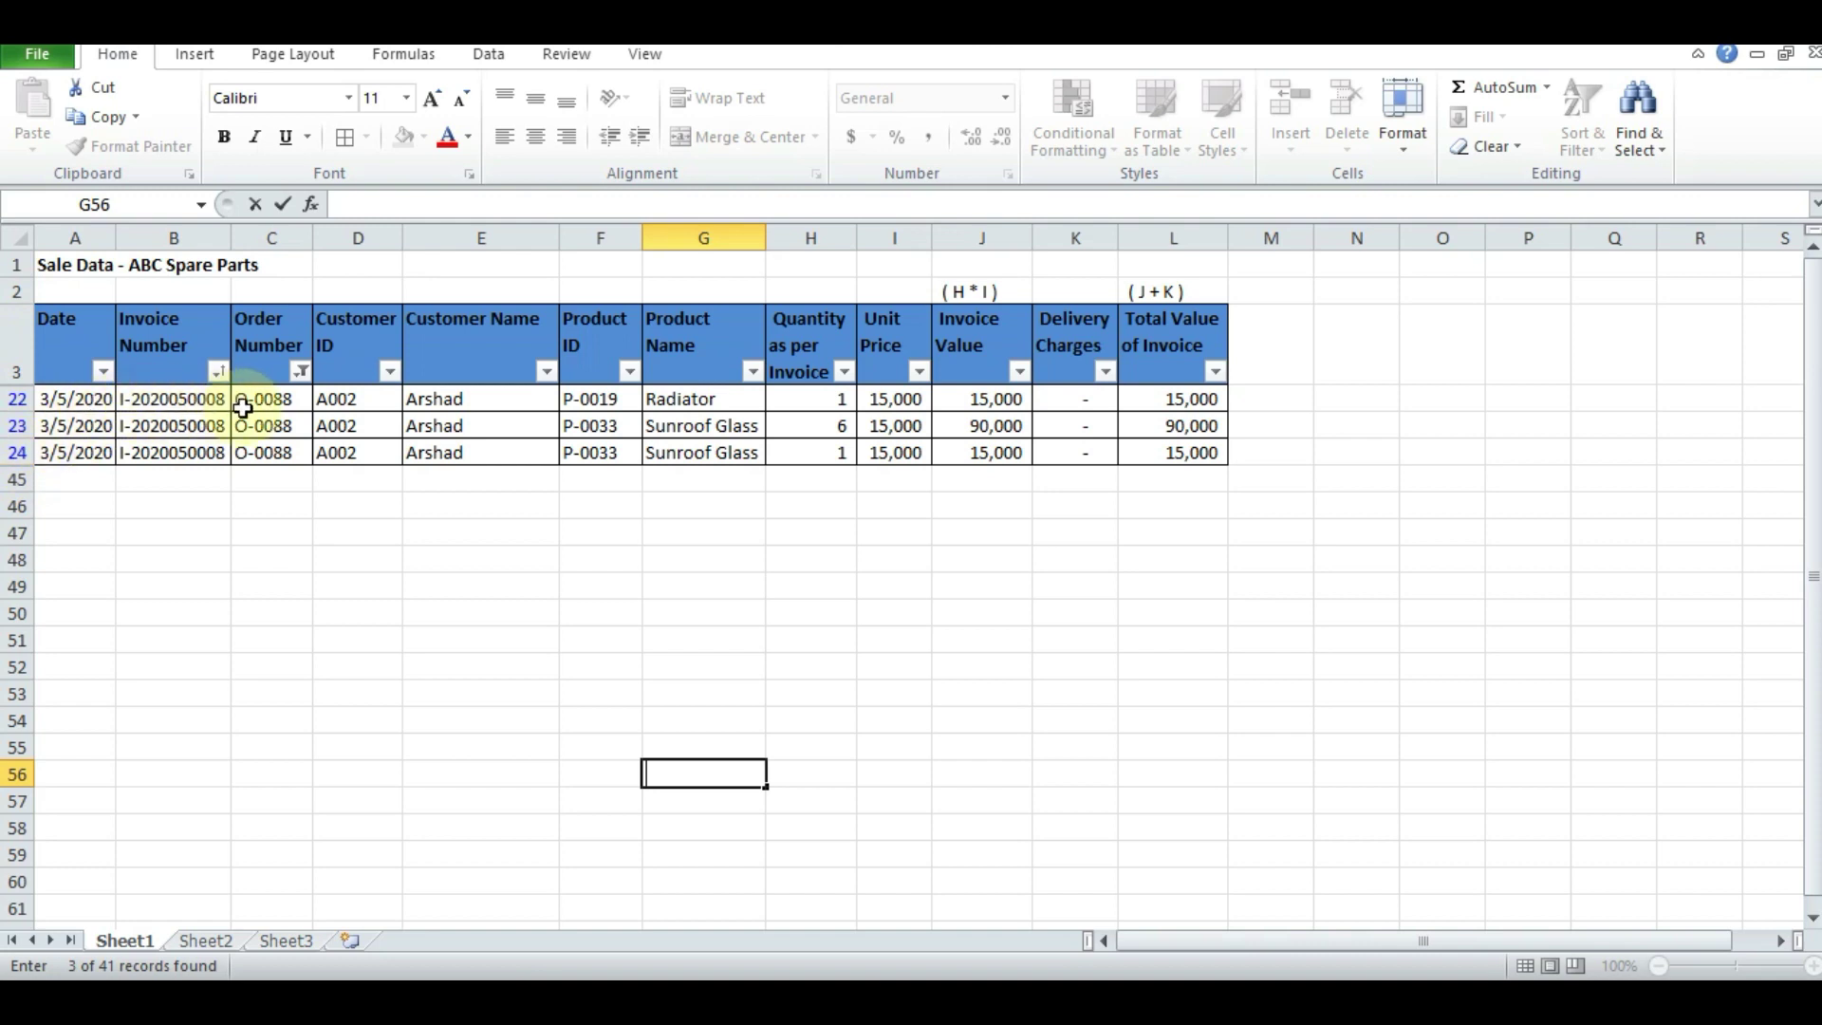
{"action": "left_click", "coordinate": [302, 372]}
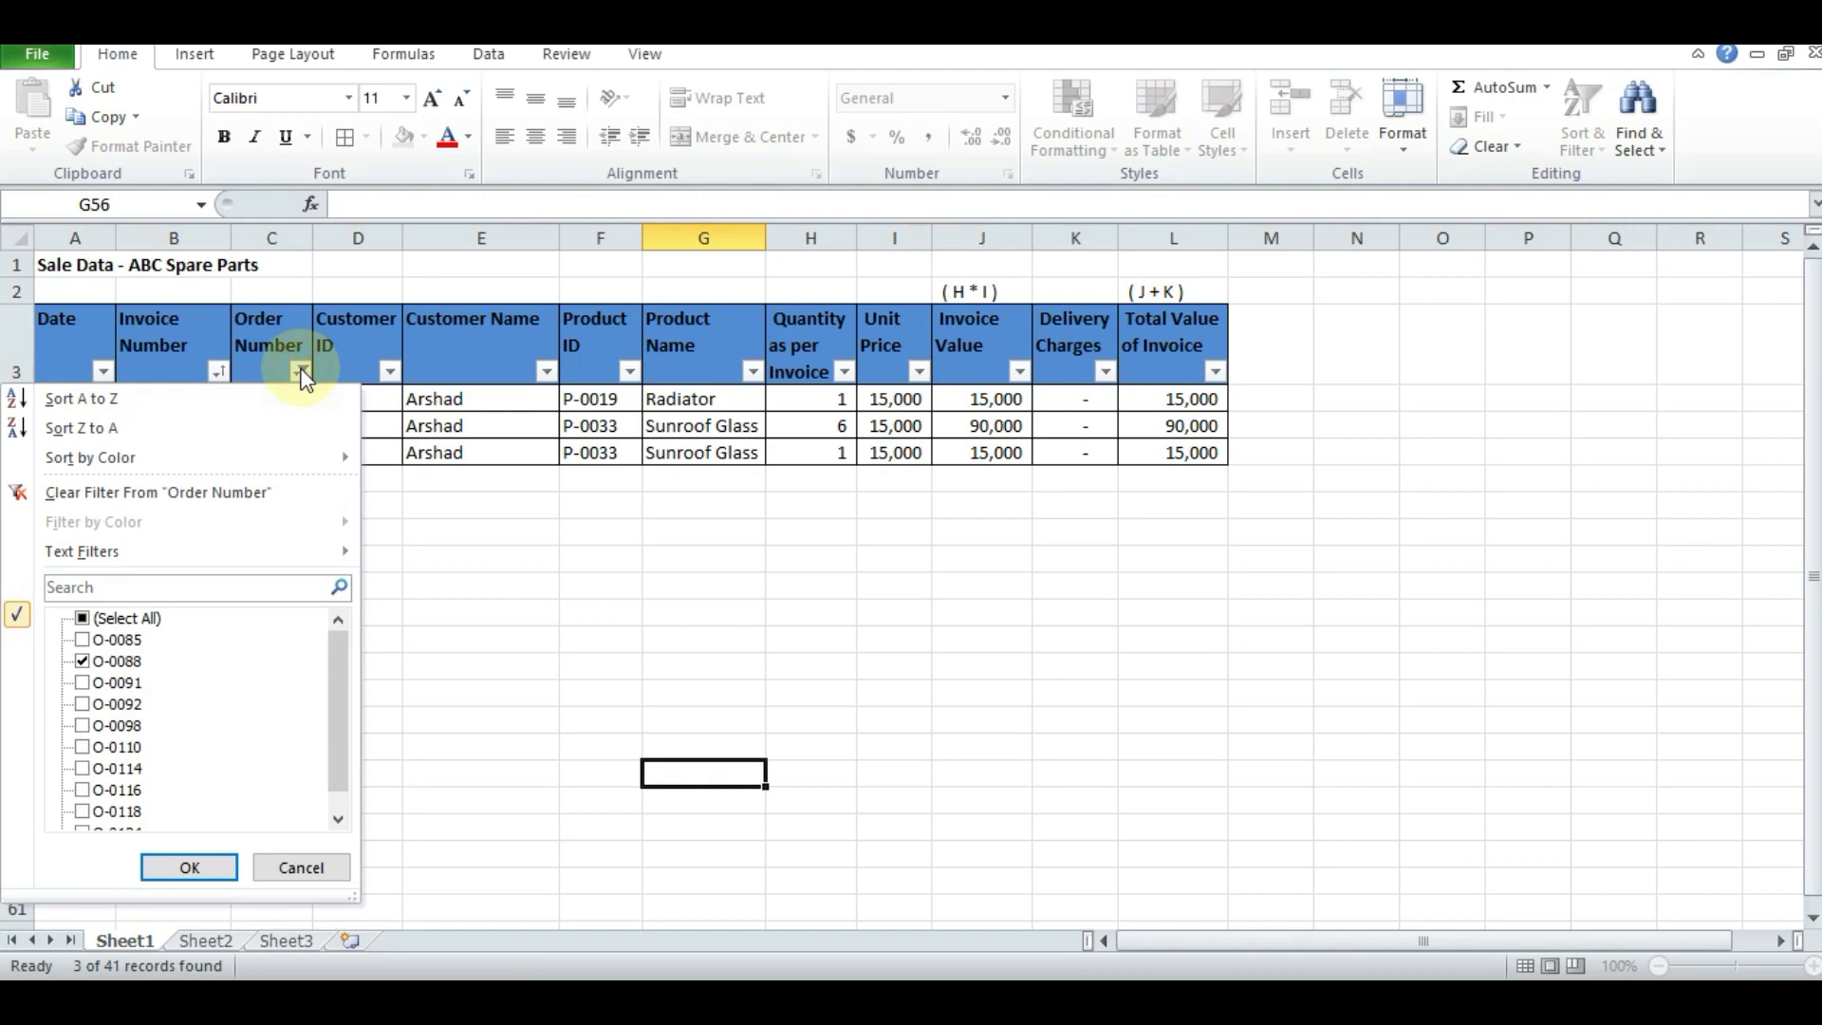
{"action": "left_click", "coordinate": [284, 486]}
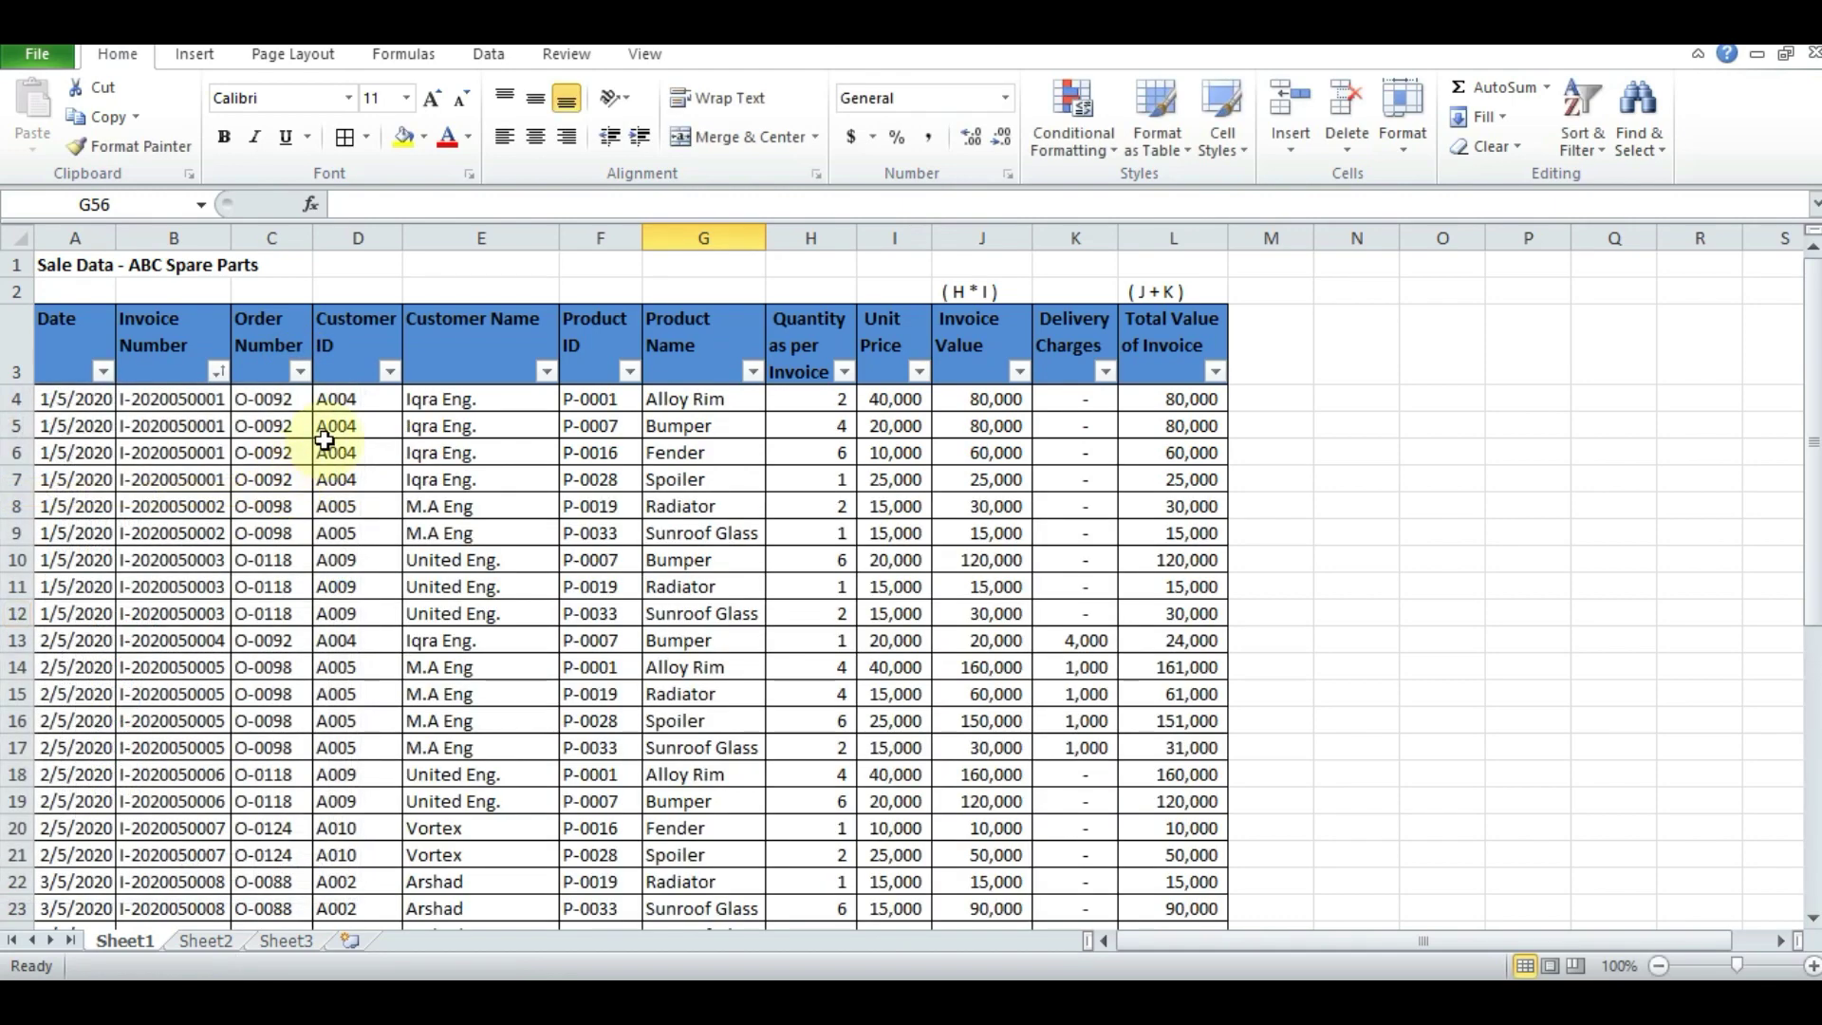
Step: Filter the Customer ID column to show only the seventh customer ID in its list
{"action": "left_click", "coordinate": [391, 374]}
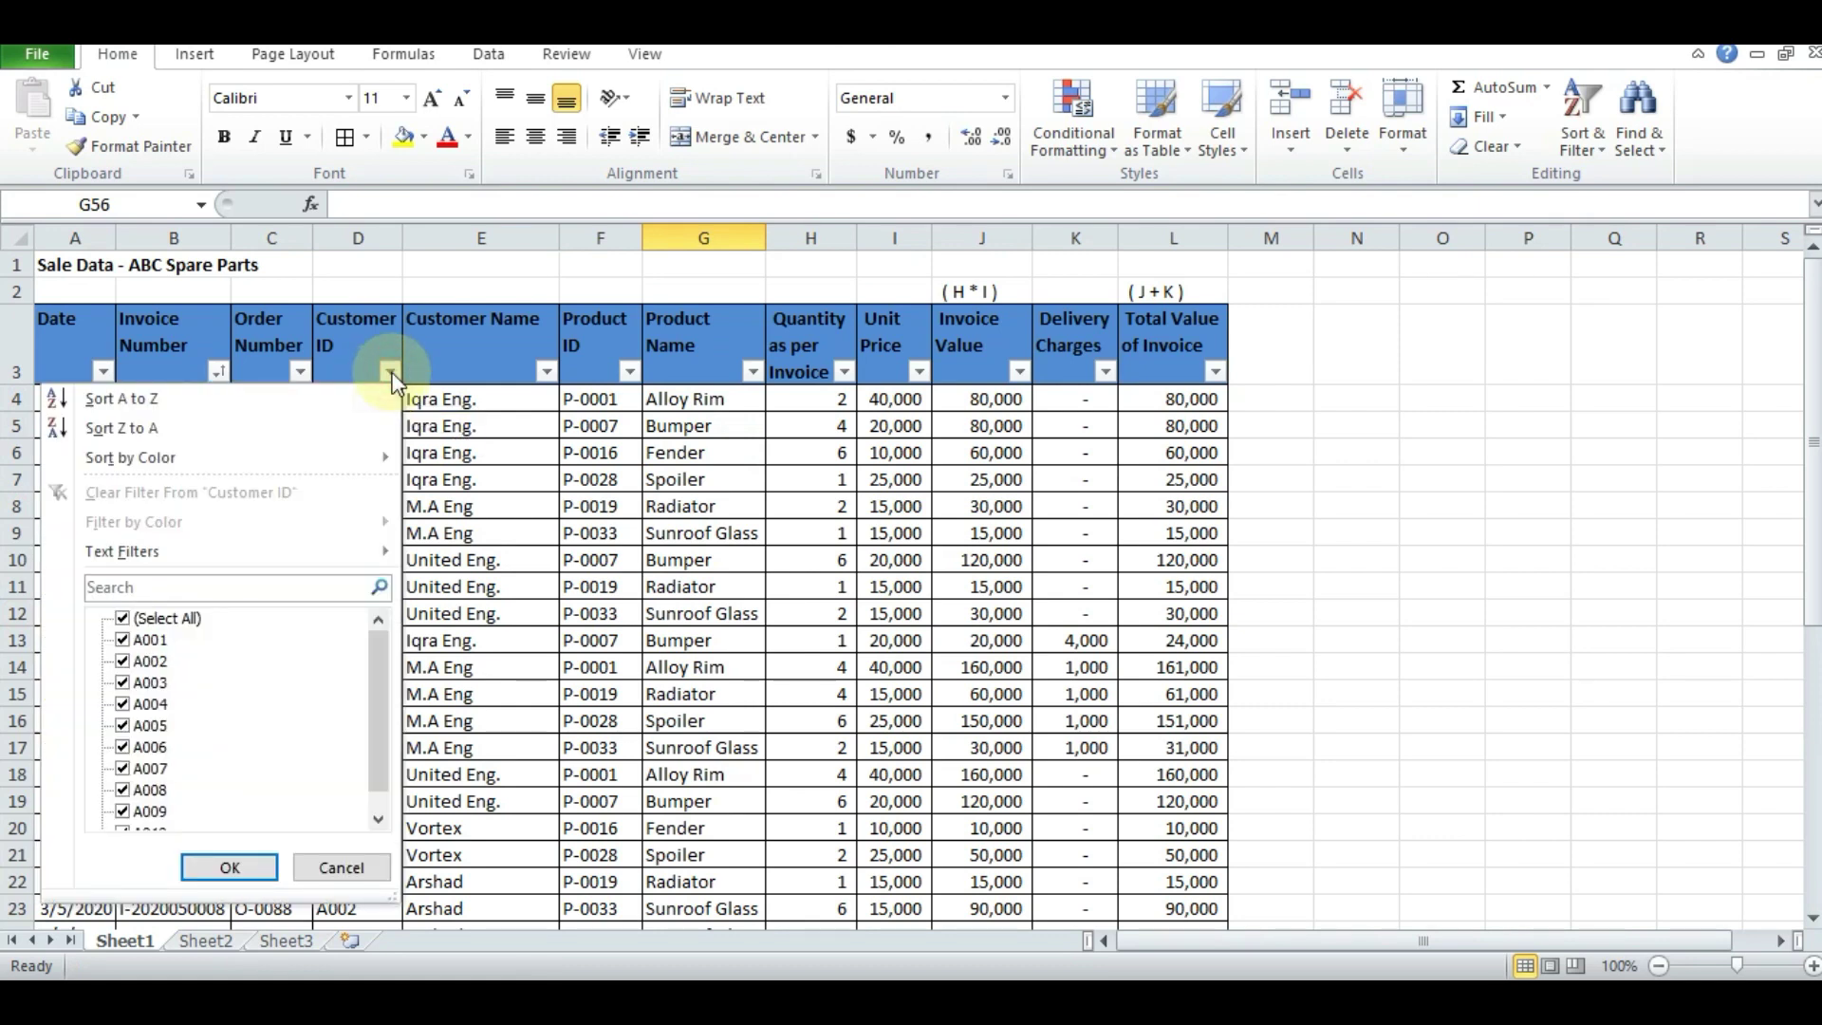
{"action": "left_click", "coordinate": [192, 622]}
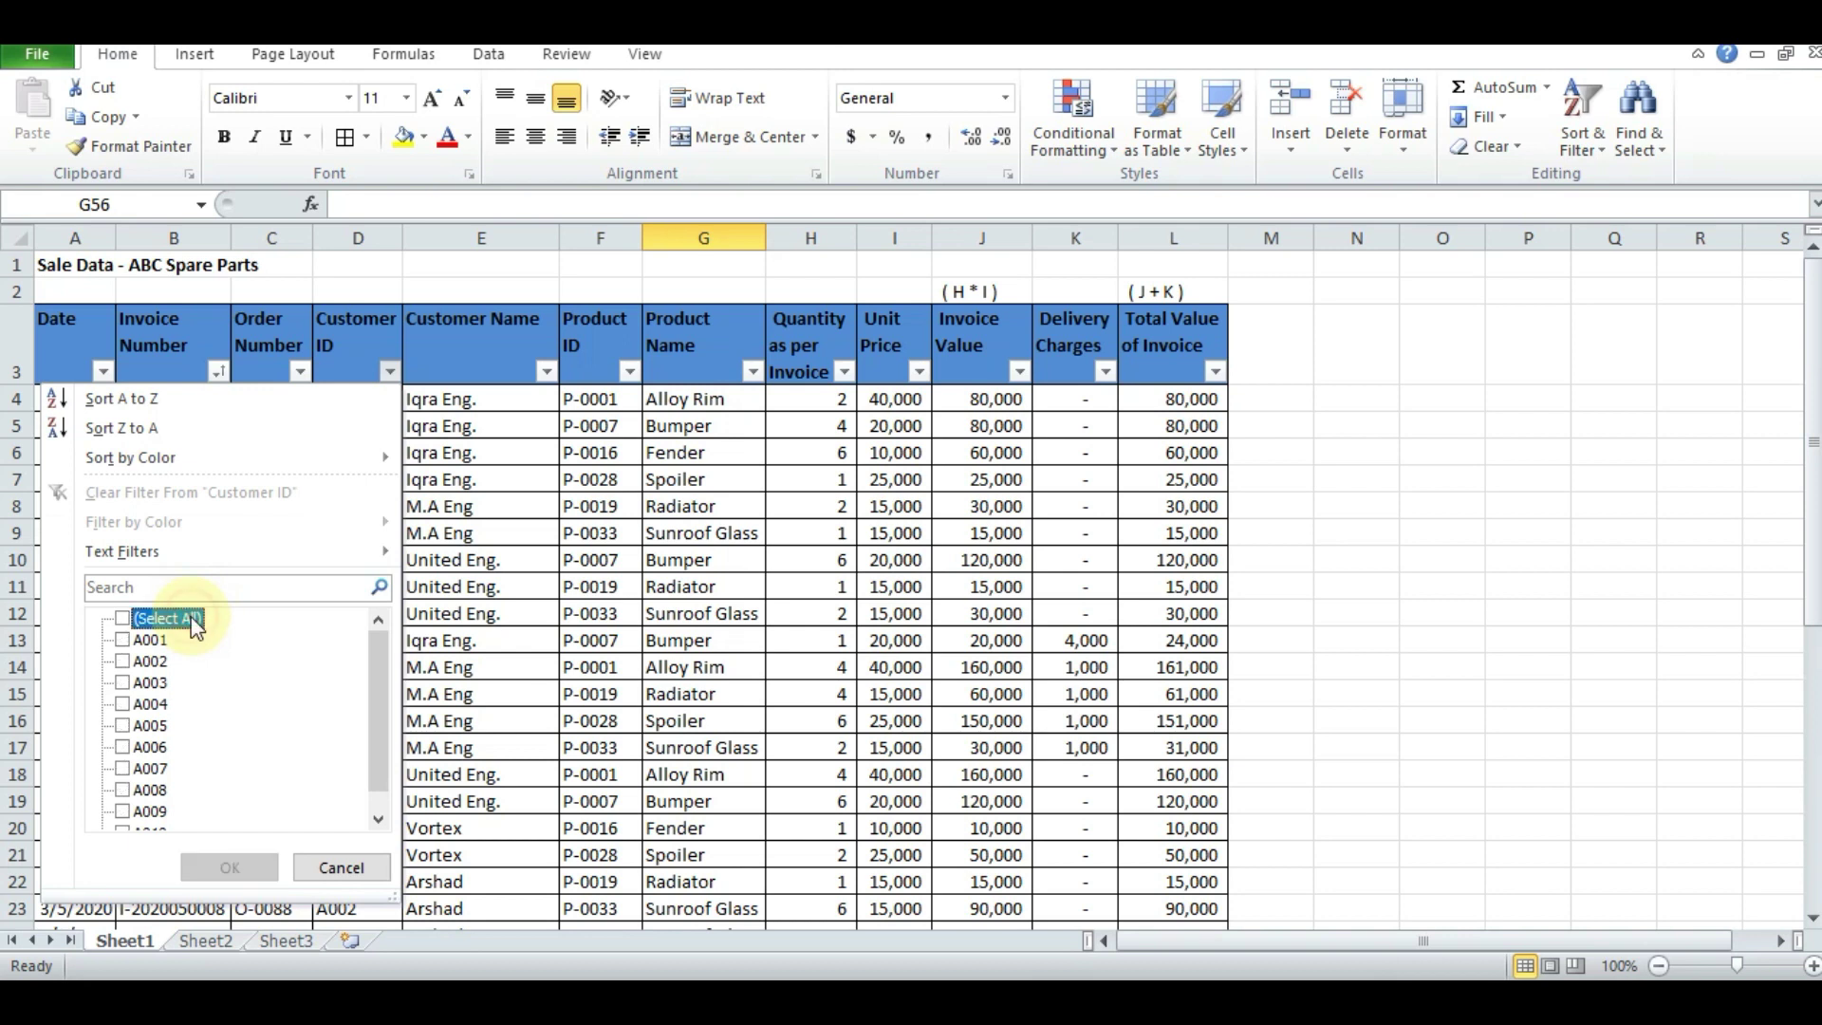
{"action": "left_click", "coordinate": [155, 767]}
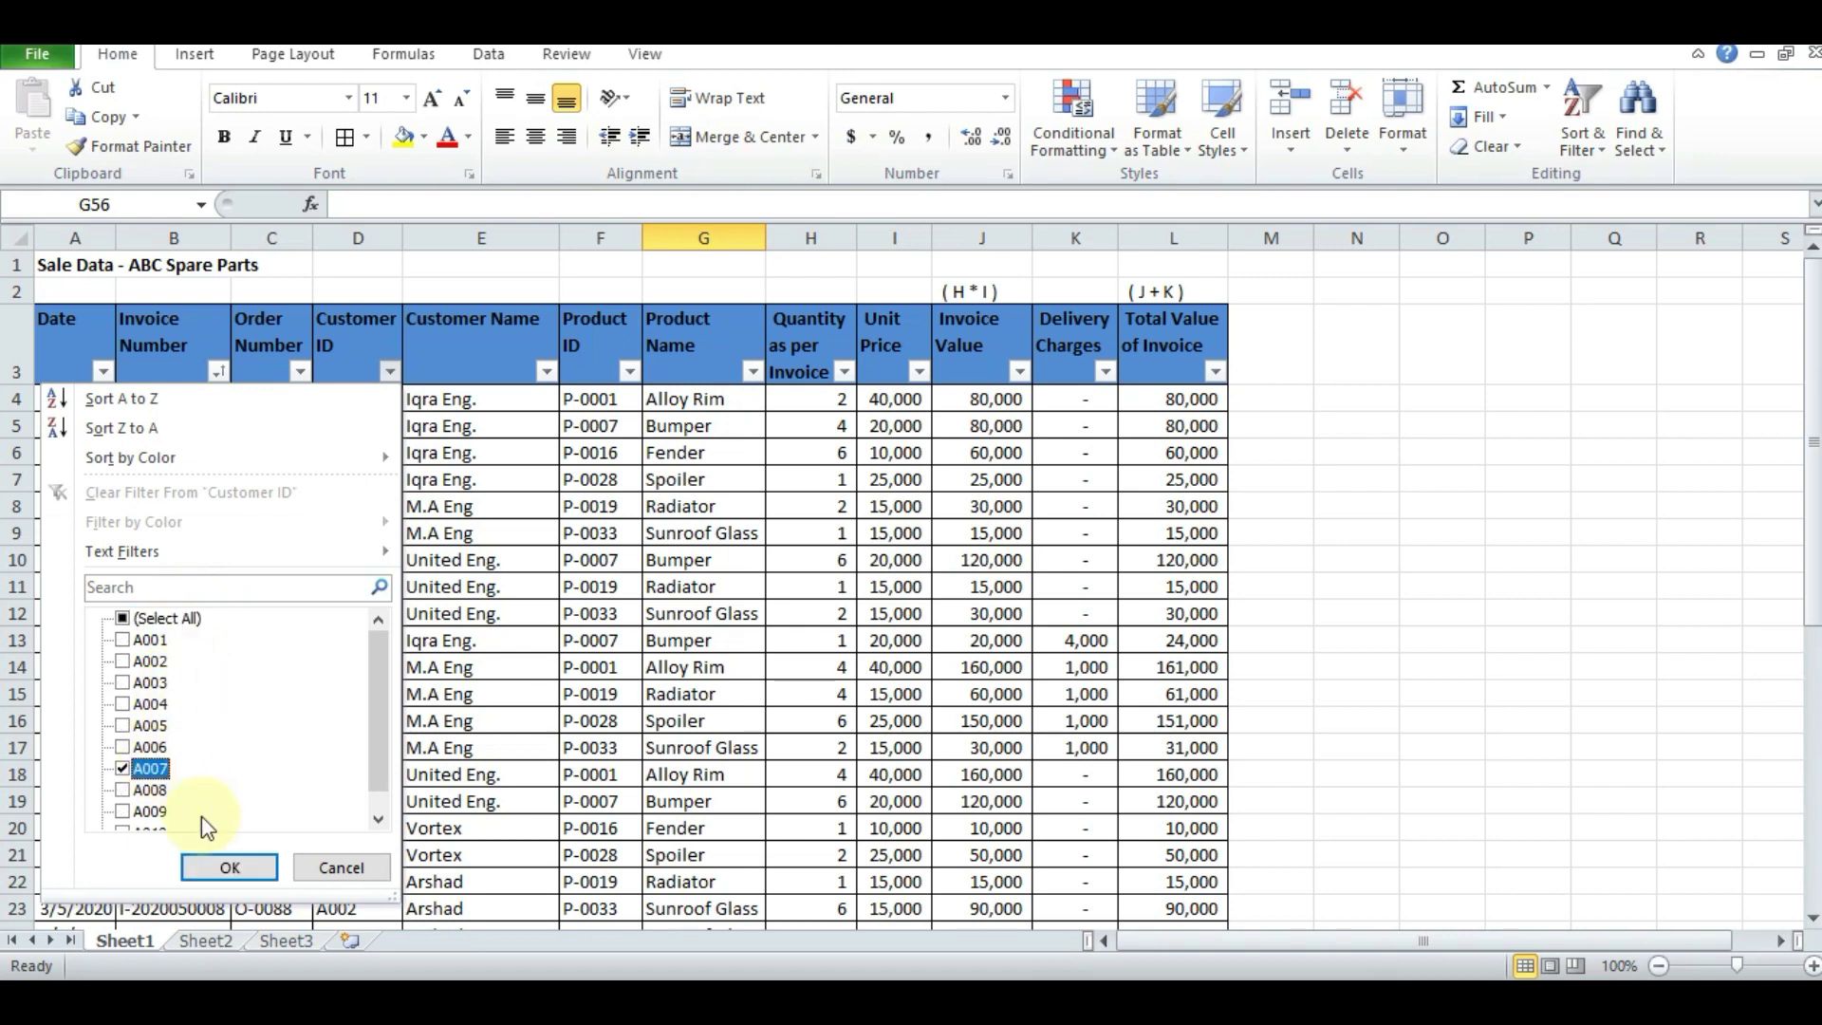
{"action": "left_click", "coordinate": [230, 867]}
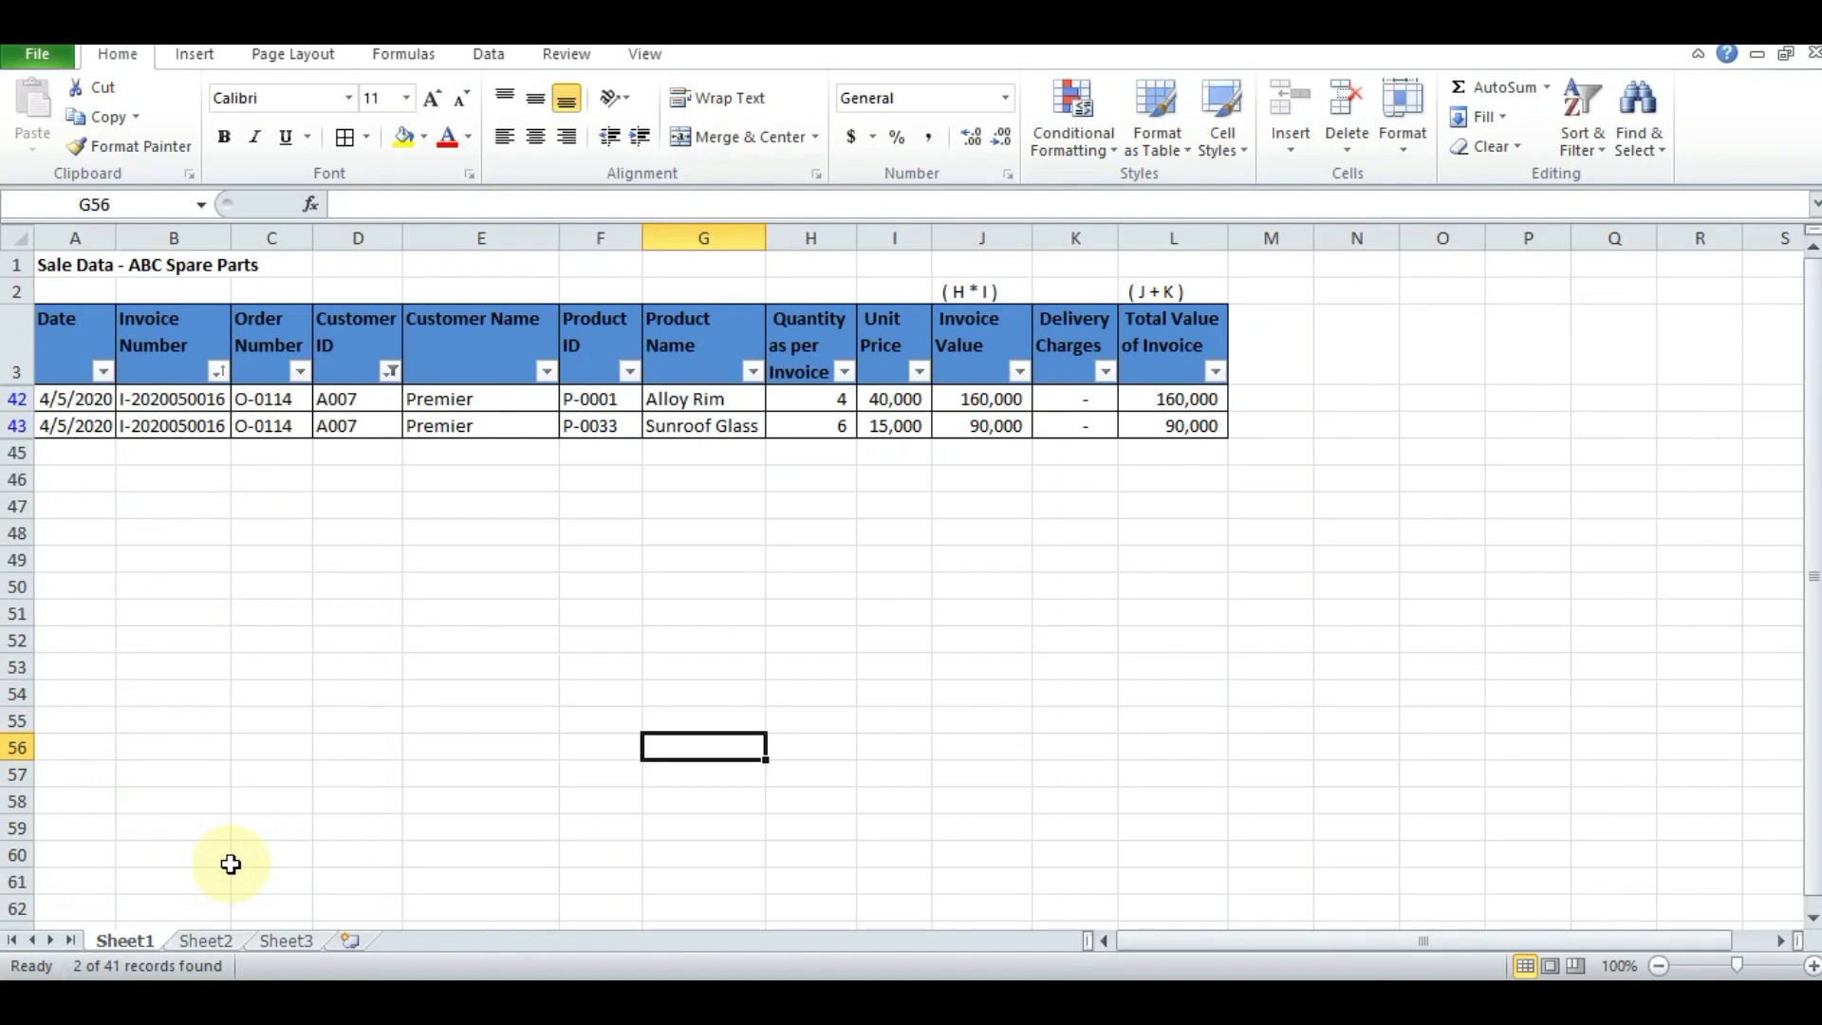
Step: Move the selection to the Customer ID header in D3 and clear the filter from that column
{"action": "key", "text": "Up"}
{"action": "key", "text": "Up"}
{"action": "key", "text": "Up"}
{"action": "key", "text": "Up"}
{"action": "key", "text": "Up"}
{"action": "key", "text": "Up"}
{"action": "key", "text": "Up"}
{"action": "key", "text": "Up"}
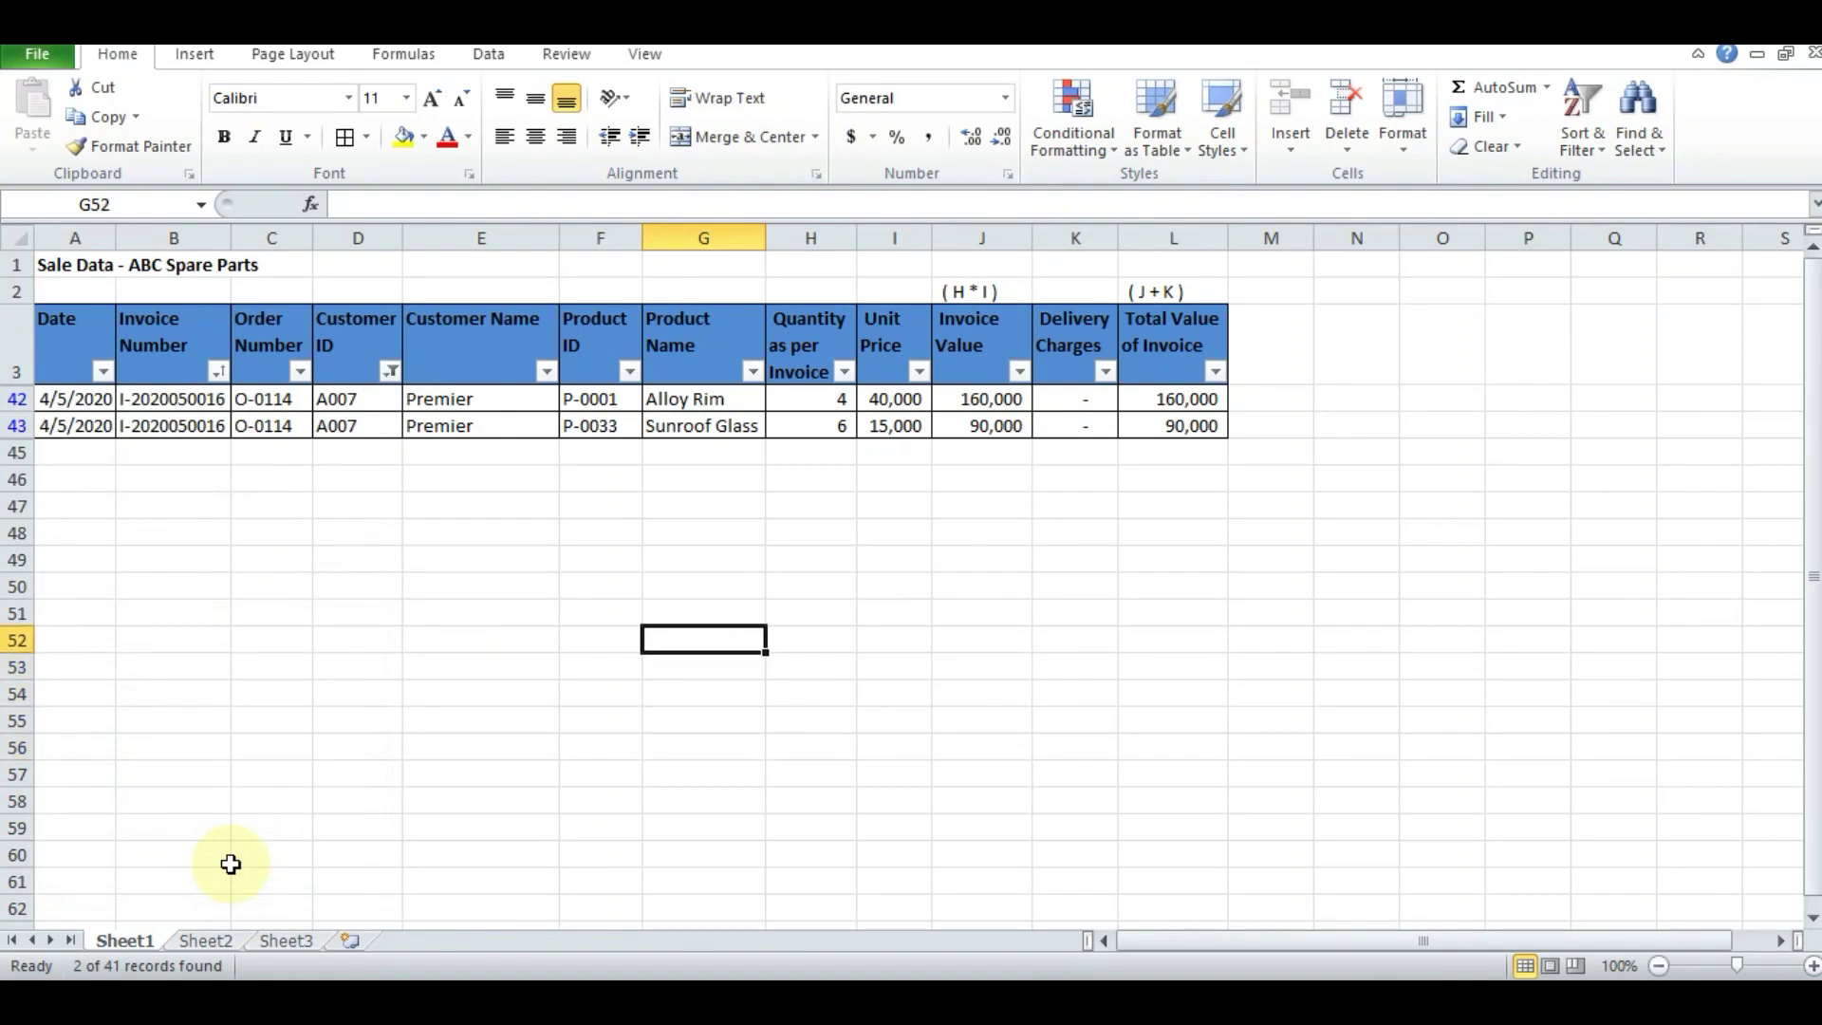
{"action": "key", "text": "Up"}
{"action": "key", "text": "Up"}
{"action": "key", "text": "Left"}
{"action": "key", "text": "Up"}
{"action": "key", "text": "Up"}
{"action": "key", "text": "Up"}
{"action": "key", "text": "Up"}
{"action": "key", "text": "Left"}
{"action": "key", "text": "Up"}
{"action": "key", "text": "Down"}
{"action": "key", "text": "Left"}
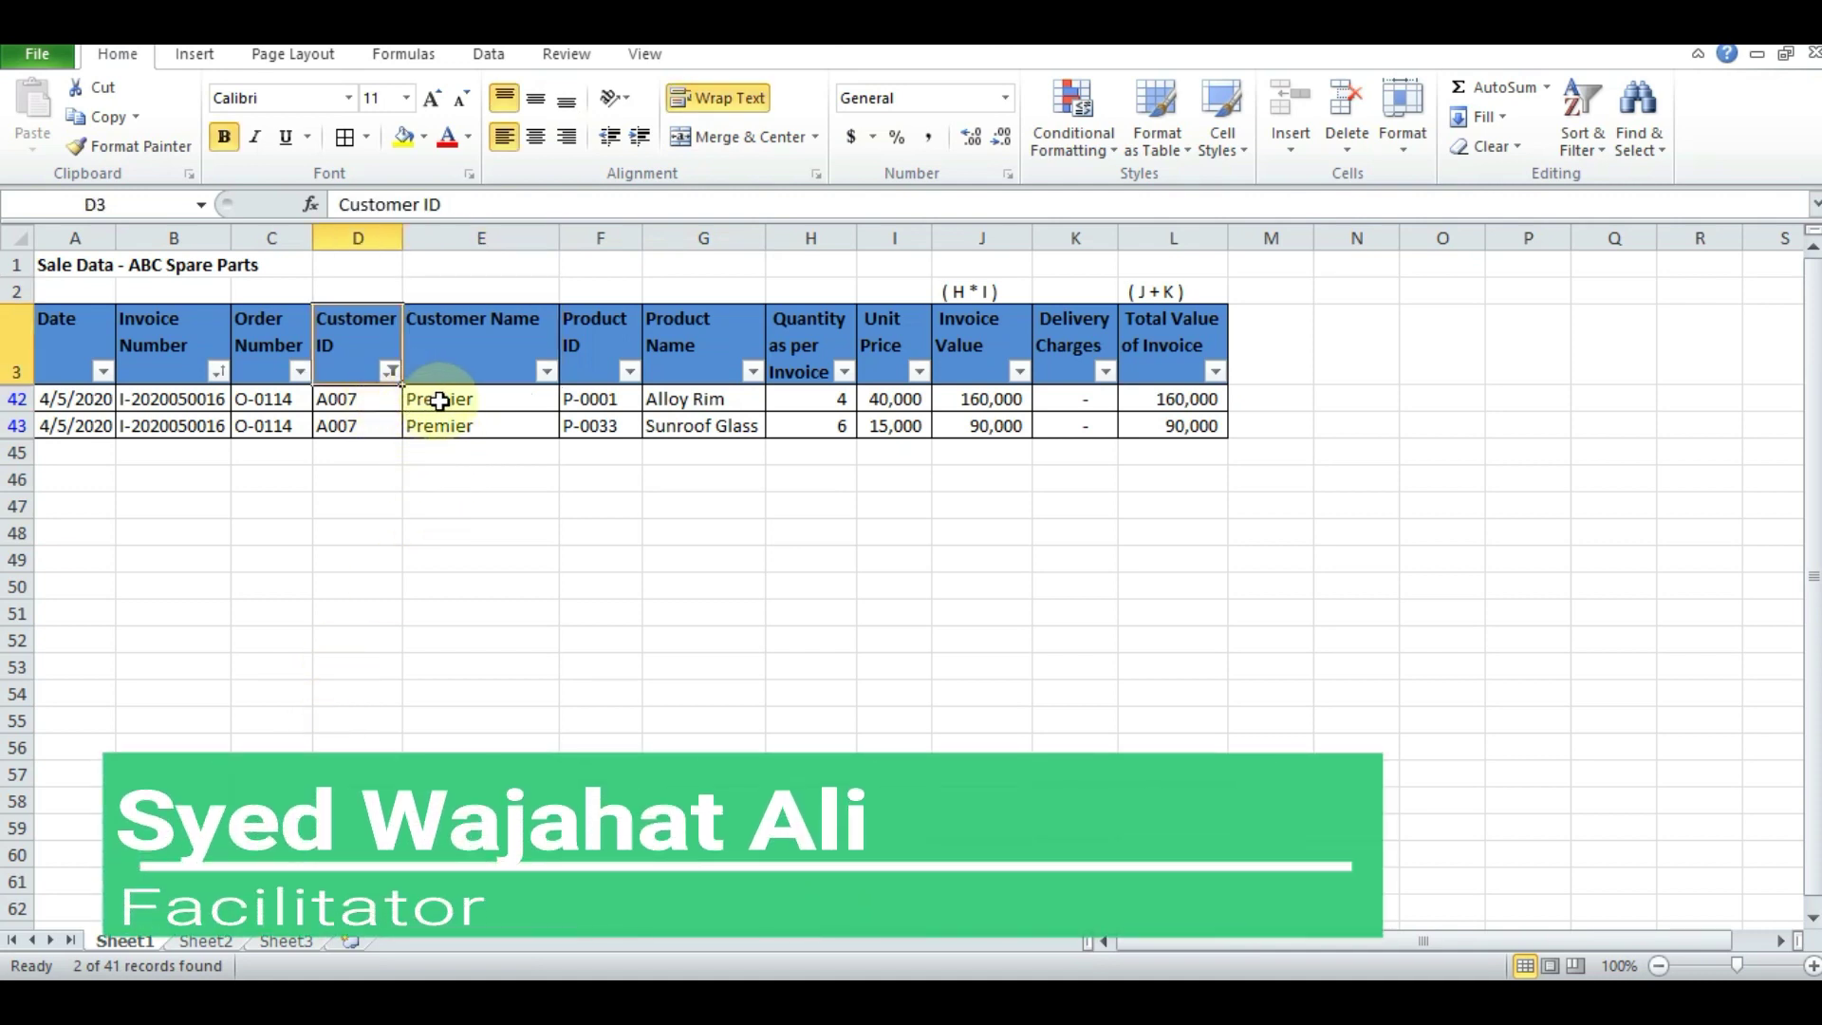
{"action": "mouse_move", "coordinate": [397, 389]}
{"action": "left_click", "coordinate": [395, 384]}
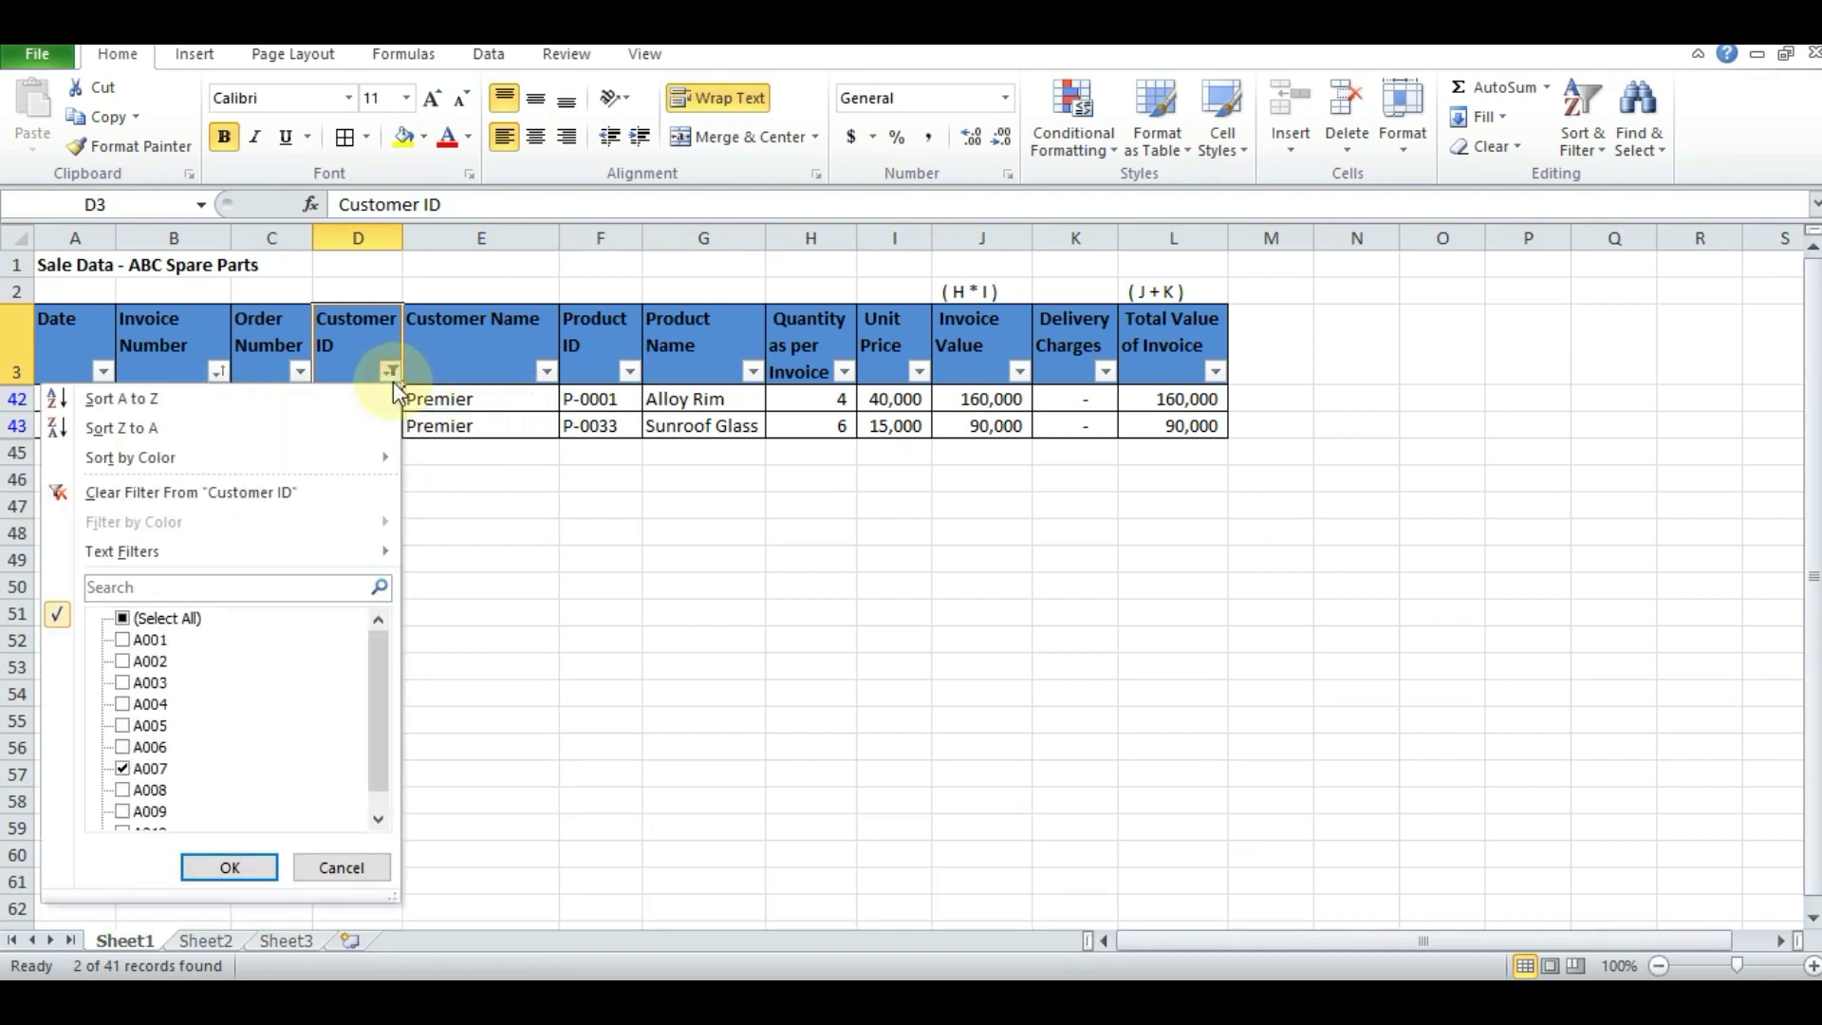
{"action": "left_click", "coordinate": [339, 491]}
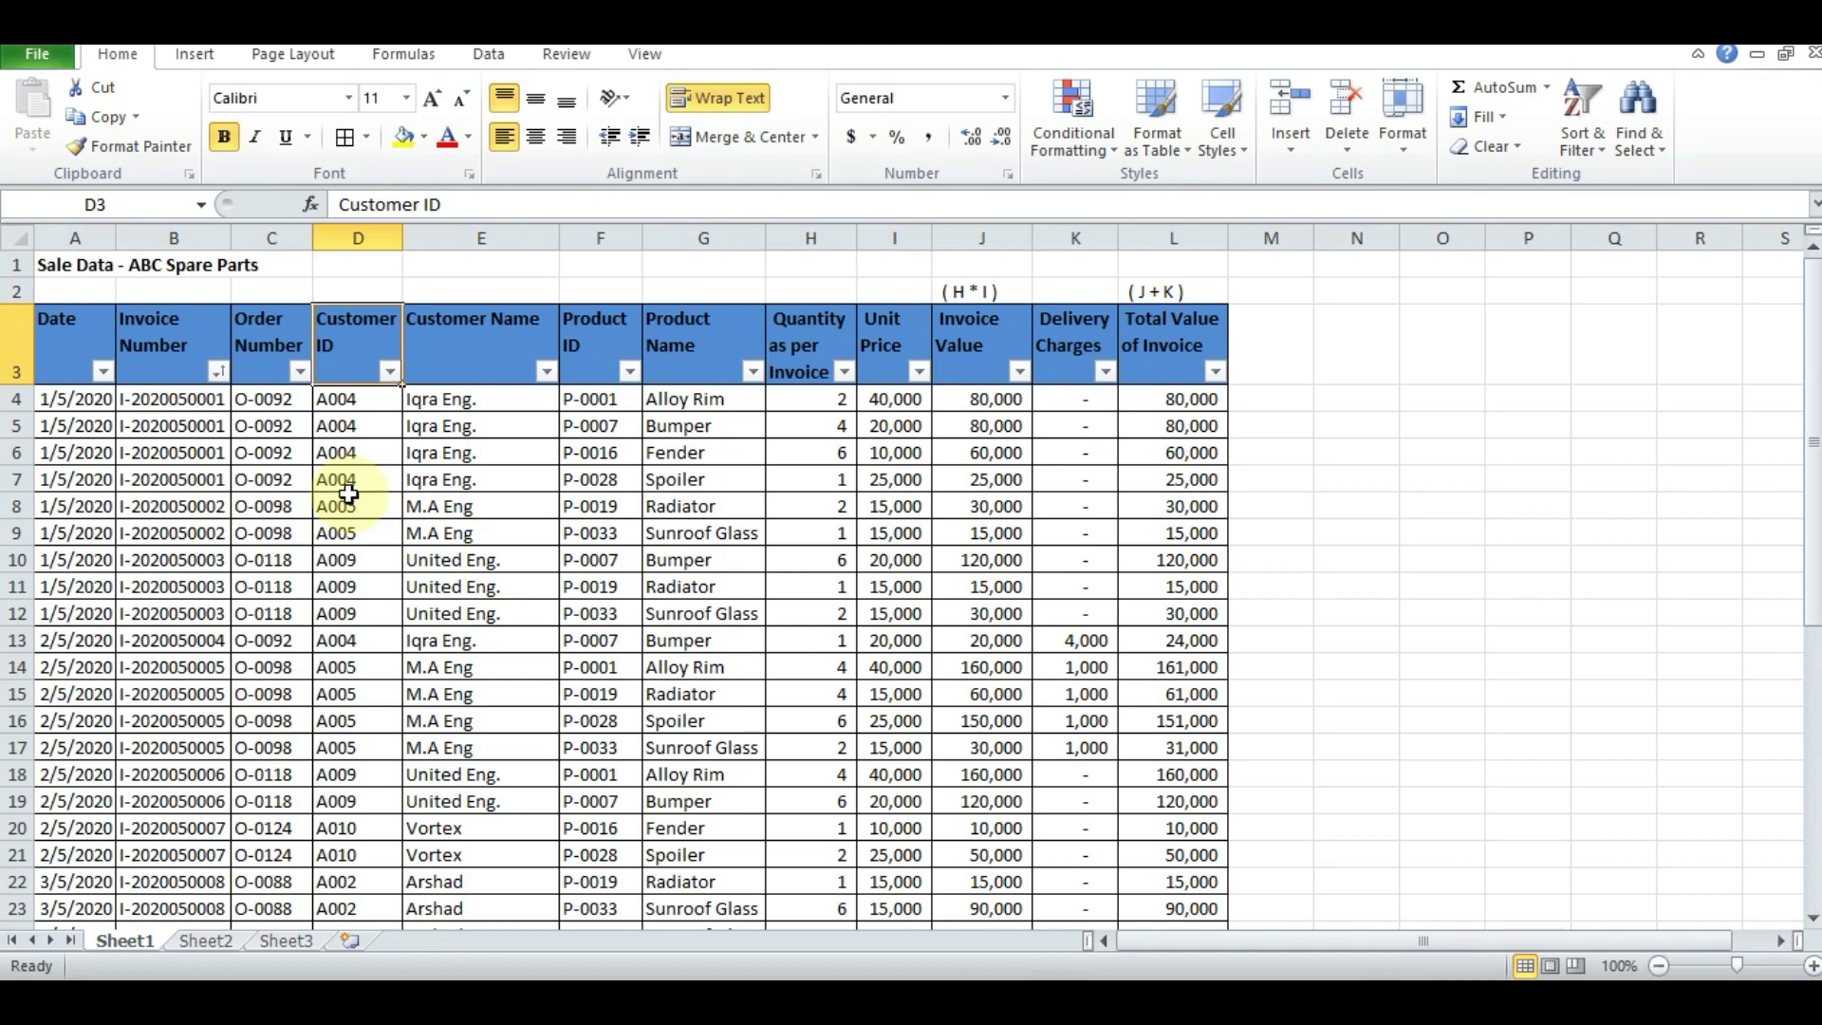
Step: Filter the Customer Name column to the names found by searching its filter list for "Eng"
{"action": "left_click", "coordinate": [547, 374]}
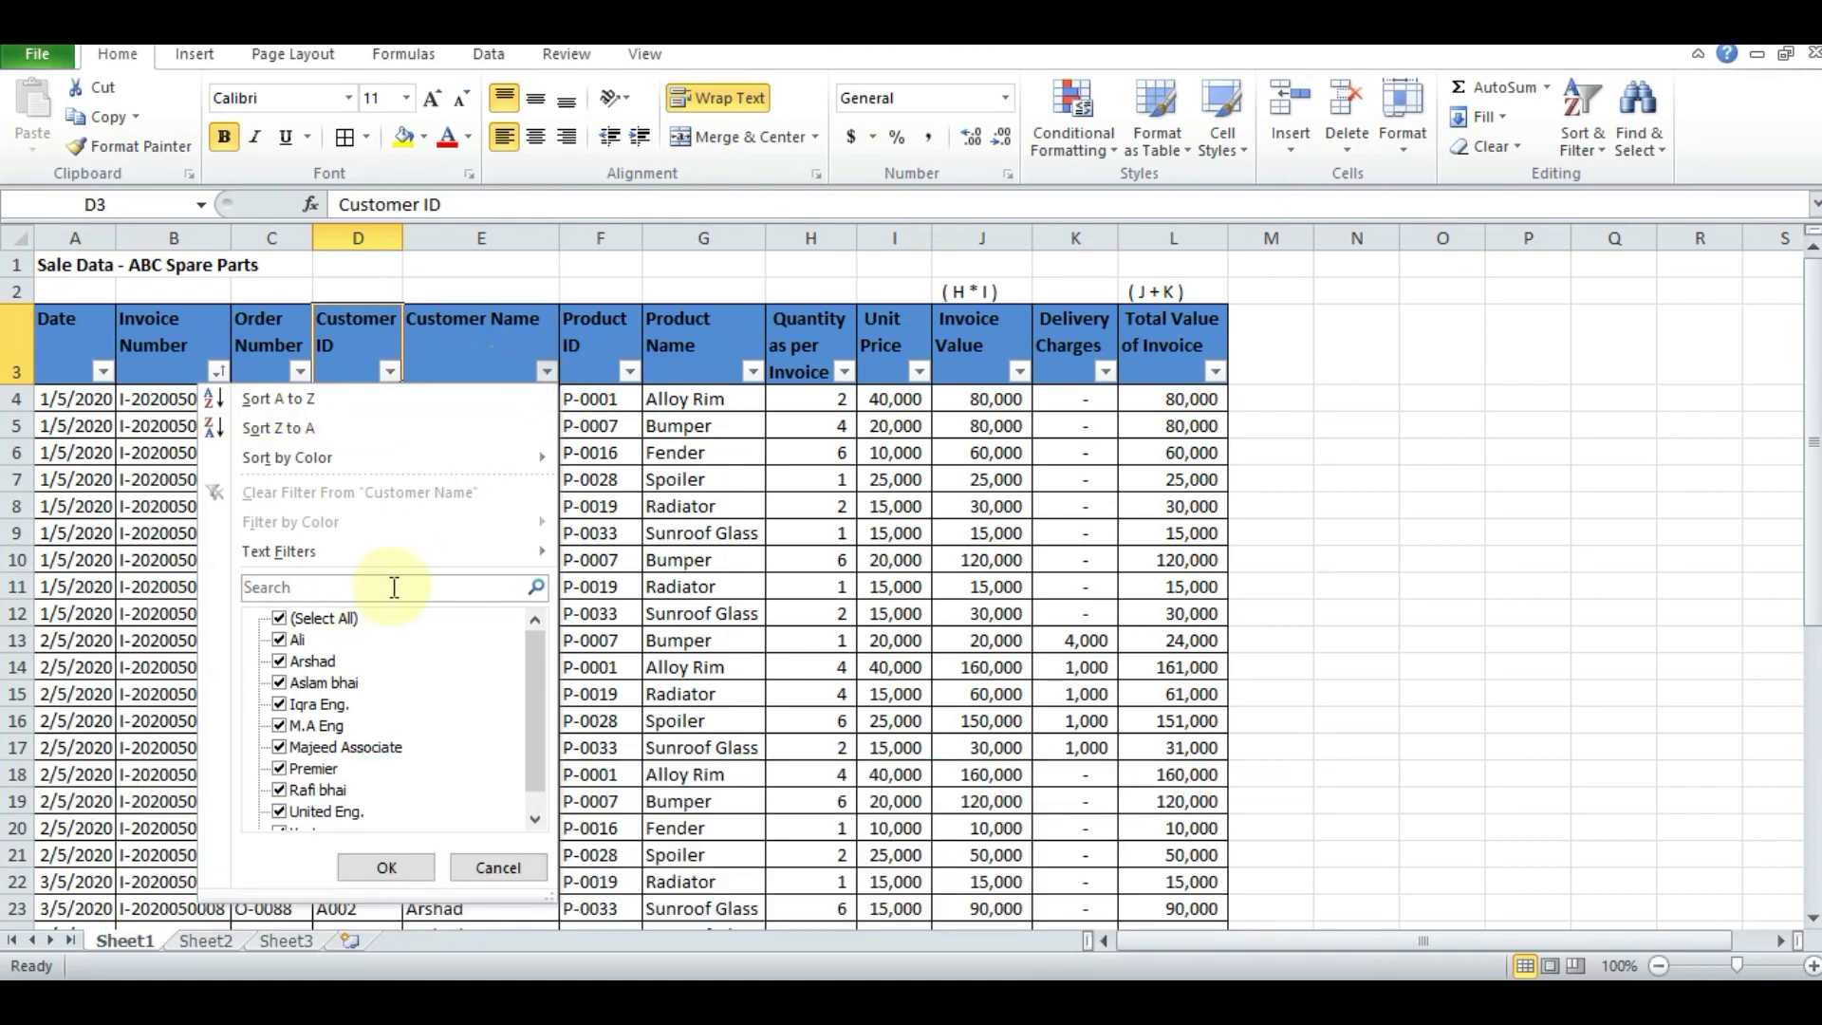
{"action": "left_click", "coordinate": [394, 587]}
{"action": "type", "text": "Eng"}
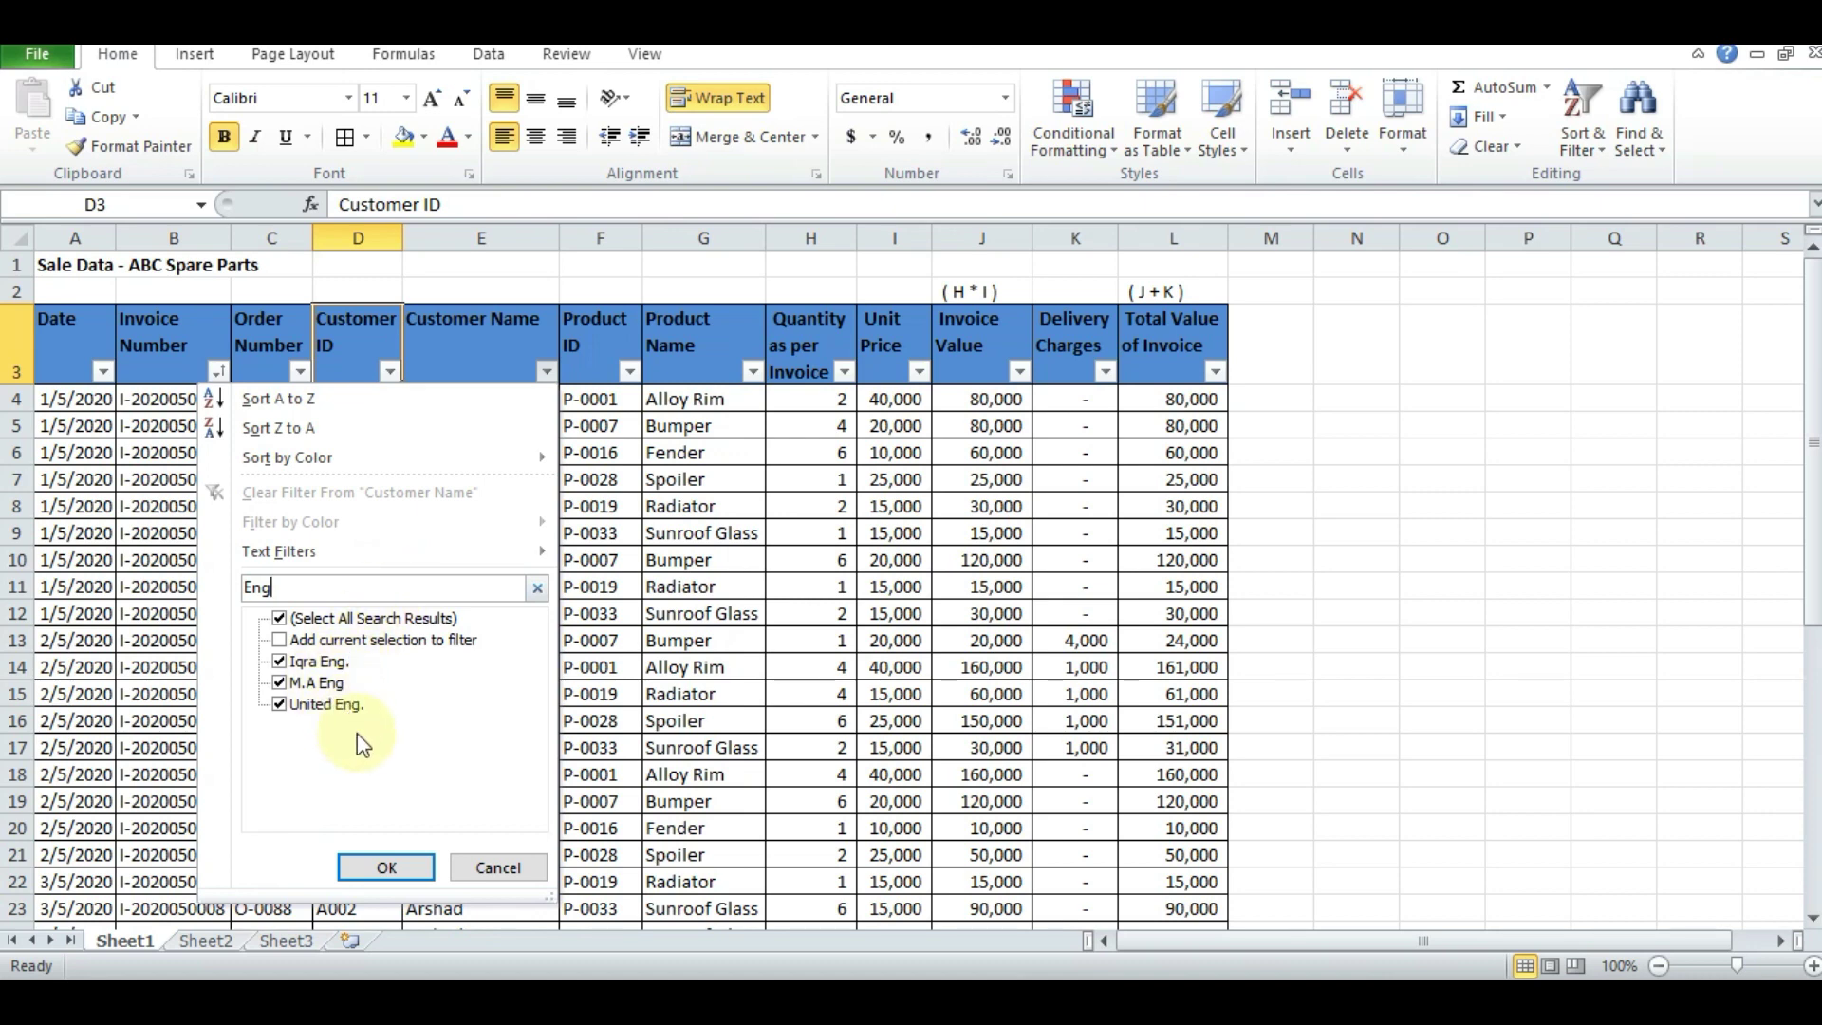
{"action": "left_click", "coordinate": [398, 864]}
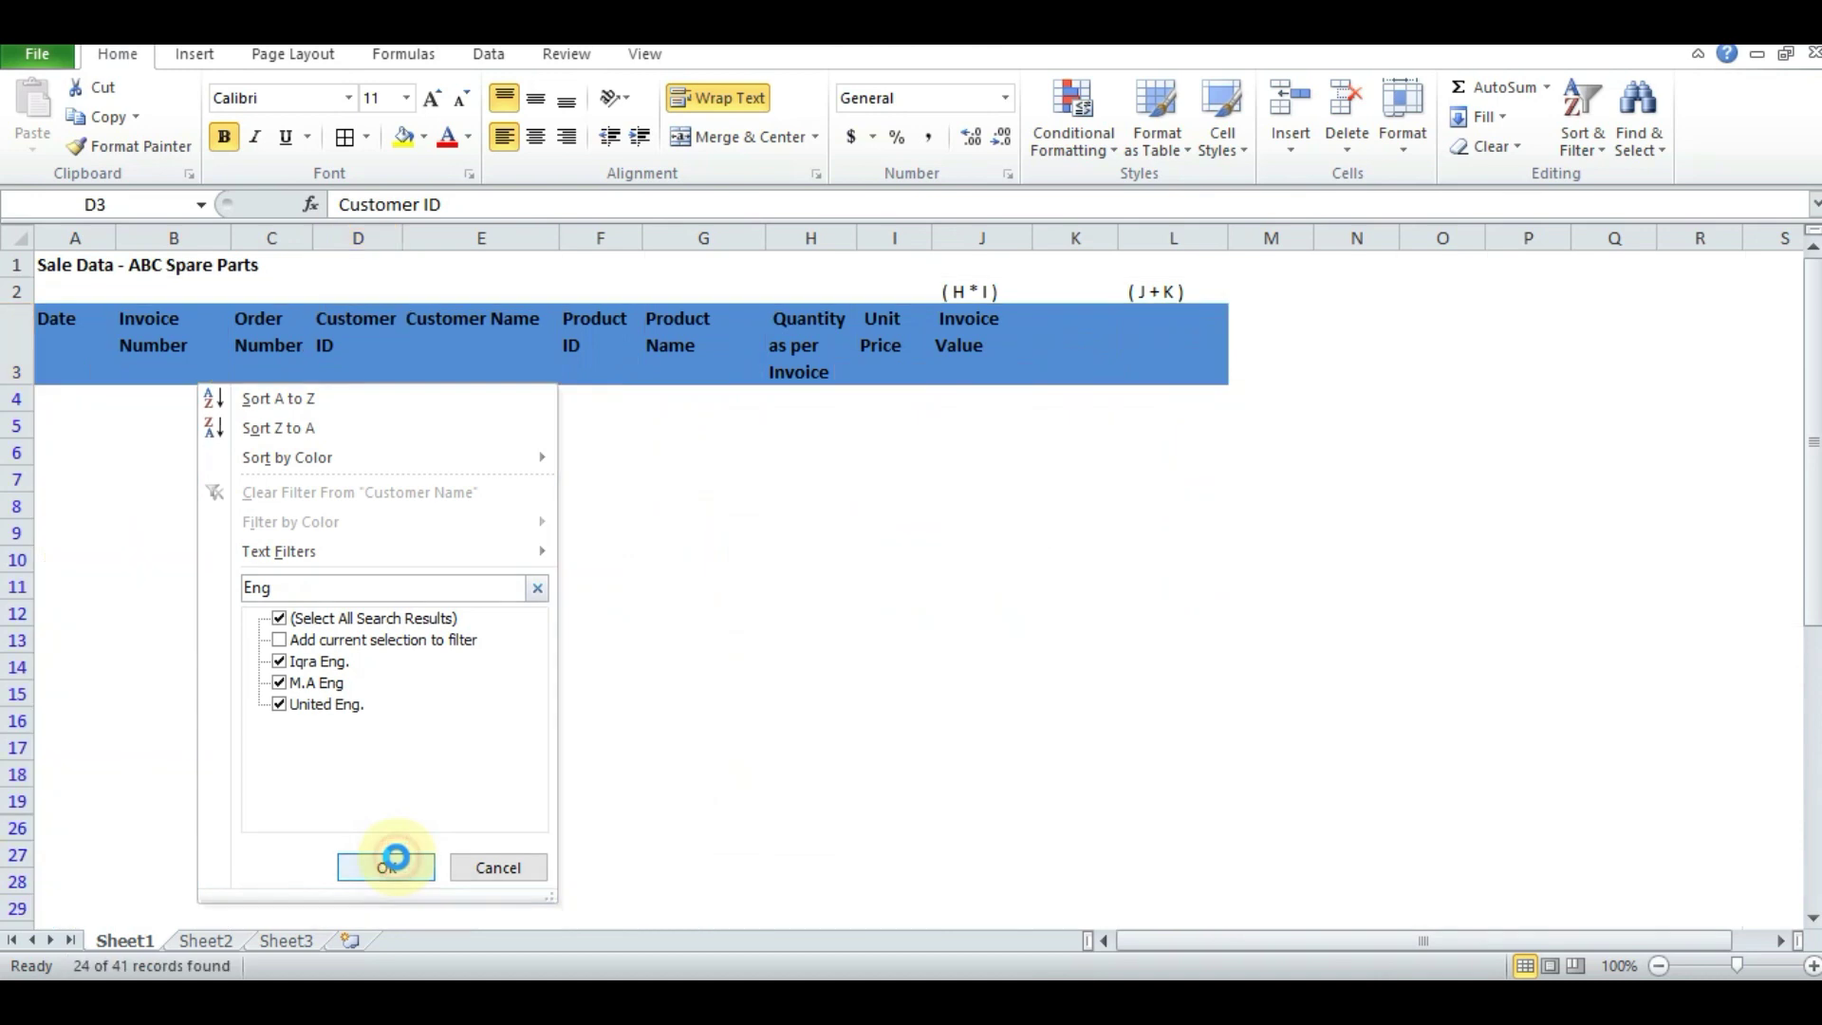
Step: Go down through the filtered sales rows in the Customer ID column and back up to D4 to examine the matching customers
{"action": "key", "text": "Down"}
{"action": "key", "text": "Down"}
{"action": "key", "text": "Down"}
{"action": "key", "text": "Down"}
{"action": "key", "text": "Down"}
{"action": "key", "text": "Down"}
{"action": "key", "text": "Down"}
{"action": "key", "text": "Down"}
{"action": "key", "text": "Down"}
{"action": "key", "text": "Down"}
{"action": "key", "text": "Down"}
{"action": "key", "text": "Down"}
{"action": "key", "text": "Down"}
{"action": "key", "text": "Down"}
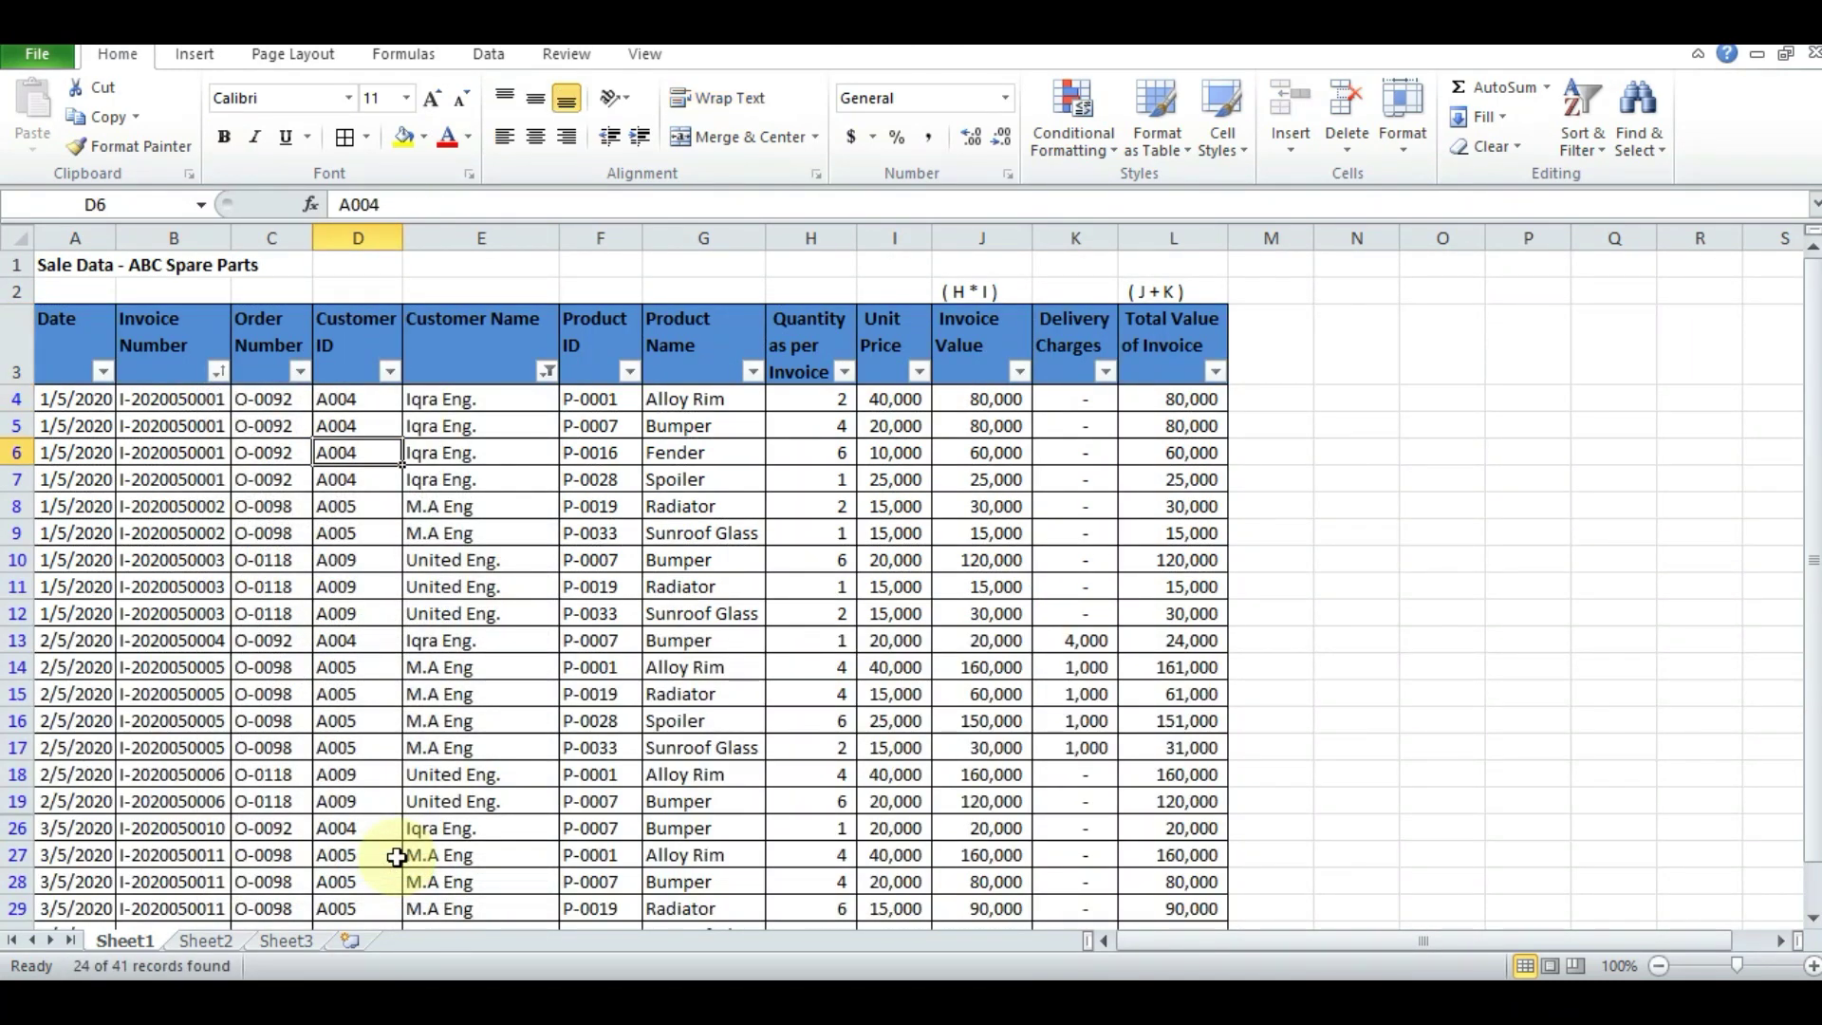
{"action": "key", "text": "Down"}
{"action": "key", "text": "Down"}
{"action": "key", "text": "Down"}
{"action": "key", "text": "Down"}
{"action": "key", "text": "Down"}
{"action": "key", "text": "Down"}
{"action": "key", "text": "Down"}
{"action": "key", "text": "Down"}
{"action": "key", "text": "Down"}
{"action": "key", "text": "Down"}
{"action": "key", "text": "Down"}
{"action": "key", "text": "Up"}
{"action": "key", "text": "Up"}
{"action": "key", "text": "Up"}
{"action": "key", "text": "Up"}
{"action": "key", "text": "Up"}
{"action": "key", "text": "Up"}
{"action": "key", "text": "Up"}
{"action": "key", "text": "Up"}
{"action": "key", "text": "Up"}
{"action": "key", "text": "Up"}
{"action": "key", "text": "Up"}
{"action": "key", "text": "Up"}
{"action": "key", "text": "Up"}
{"action": "key", "text": "Up"}
{"action": "key", "text": "Up"}
{"action": "key", "text": "Up"}
{"action": "key", "text": "Up"}
{"action": "key", "text": "Up"}
{"action": "key", "text": "Up"}
{"action": "key", "text": "Up"}
{"action": "key", "text": "Up"}
{"action": "key", "text": "Up"}
{"action": "key", "text": "Up"}
{"action": "key", "text": "Up"}
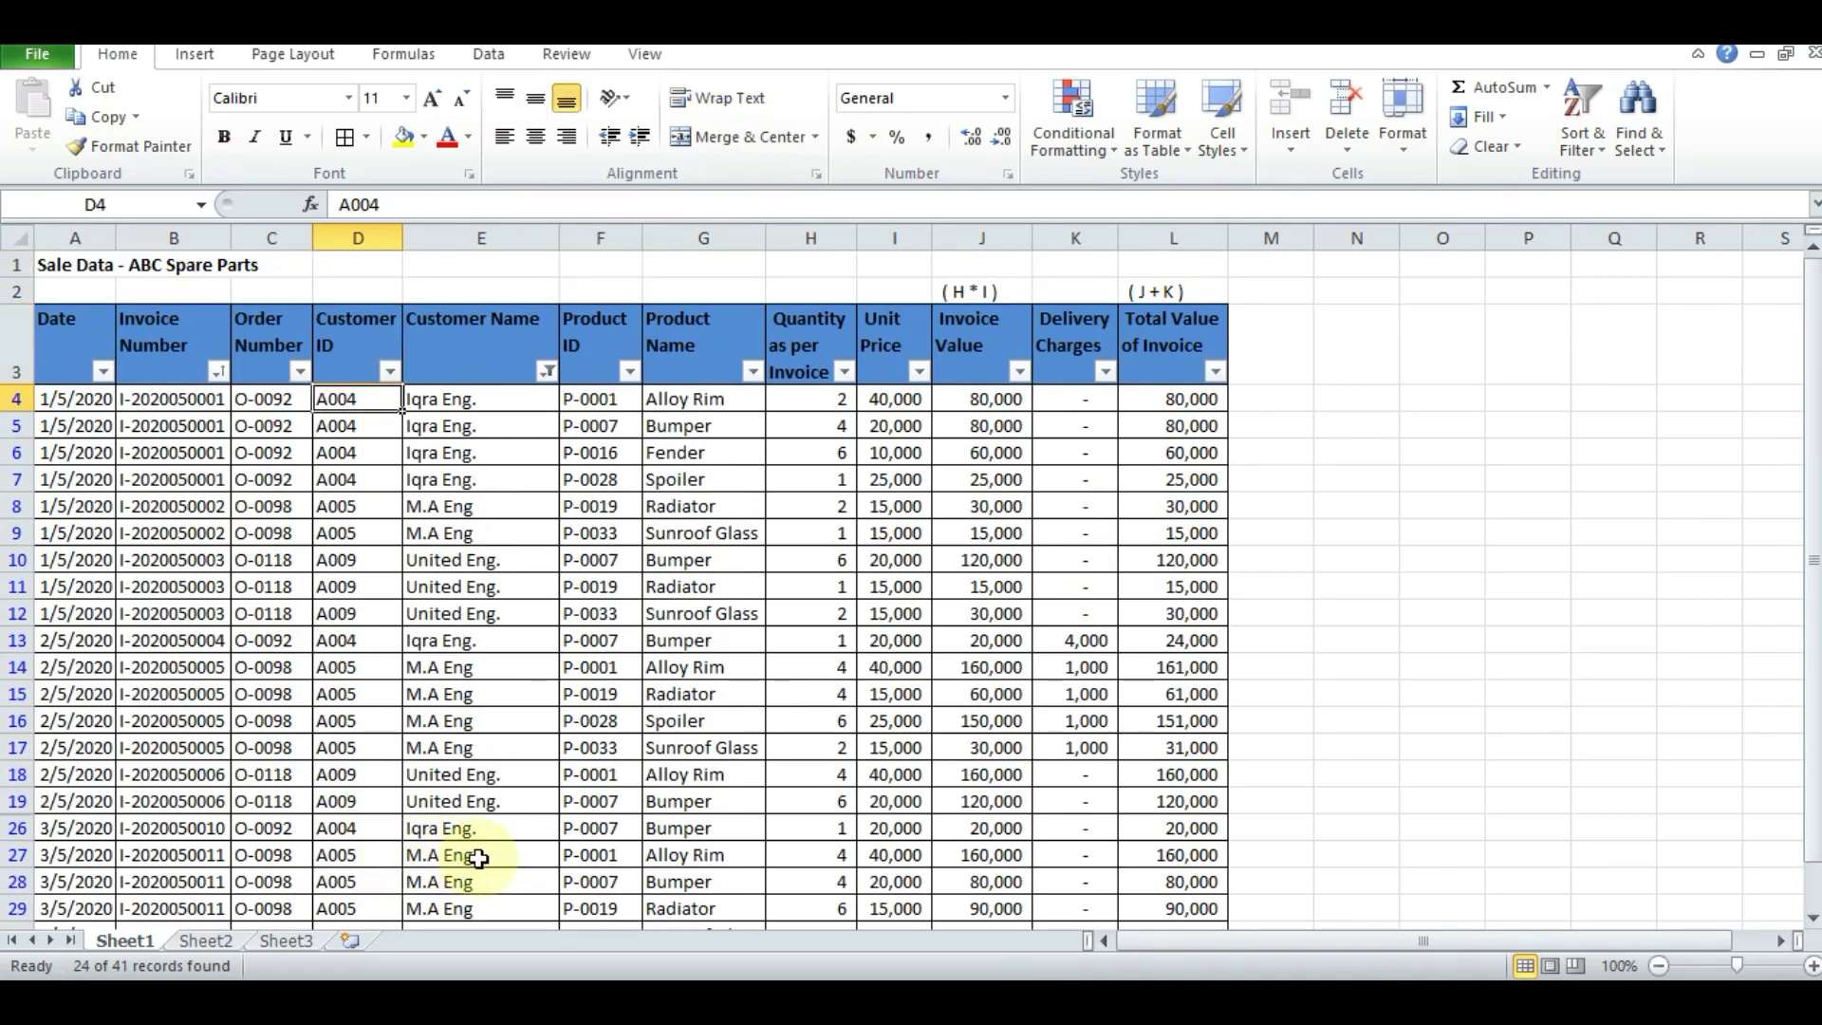
Step: Clear the filter from the Customer Name column
{"action": "left_click", "coordinate": [549, 372]}
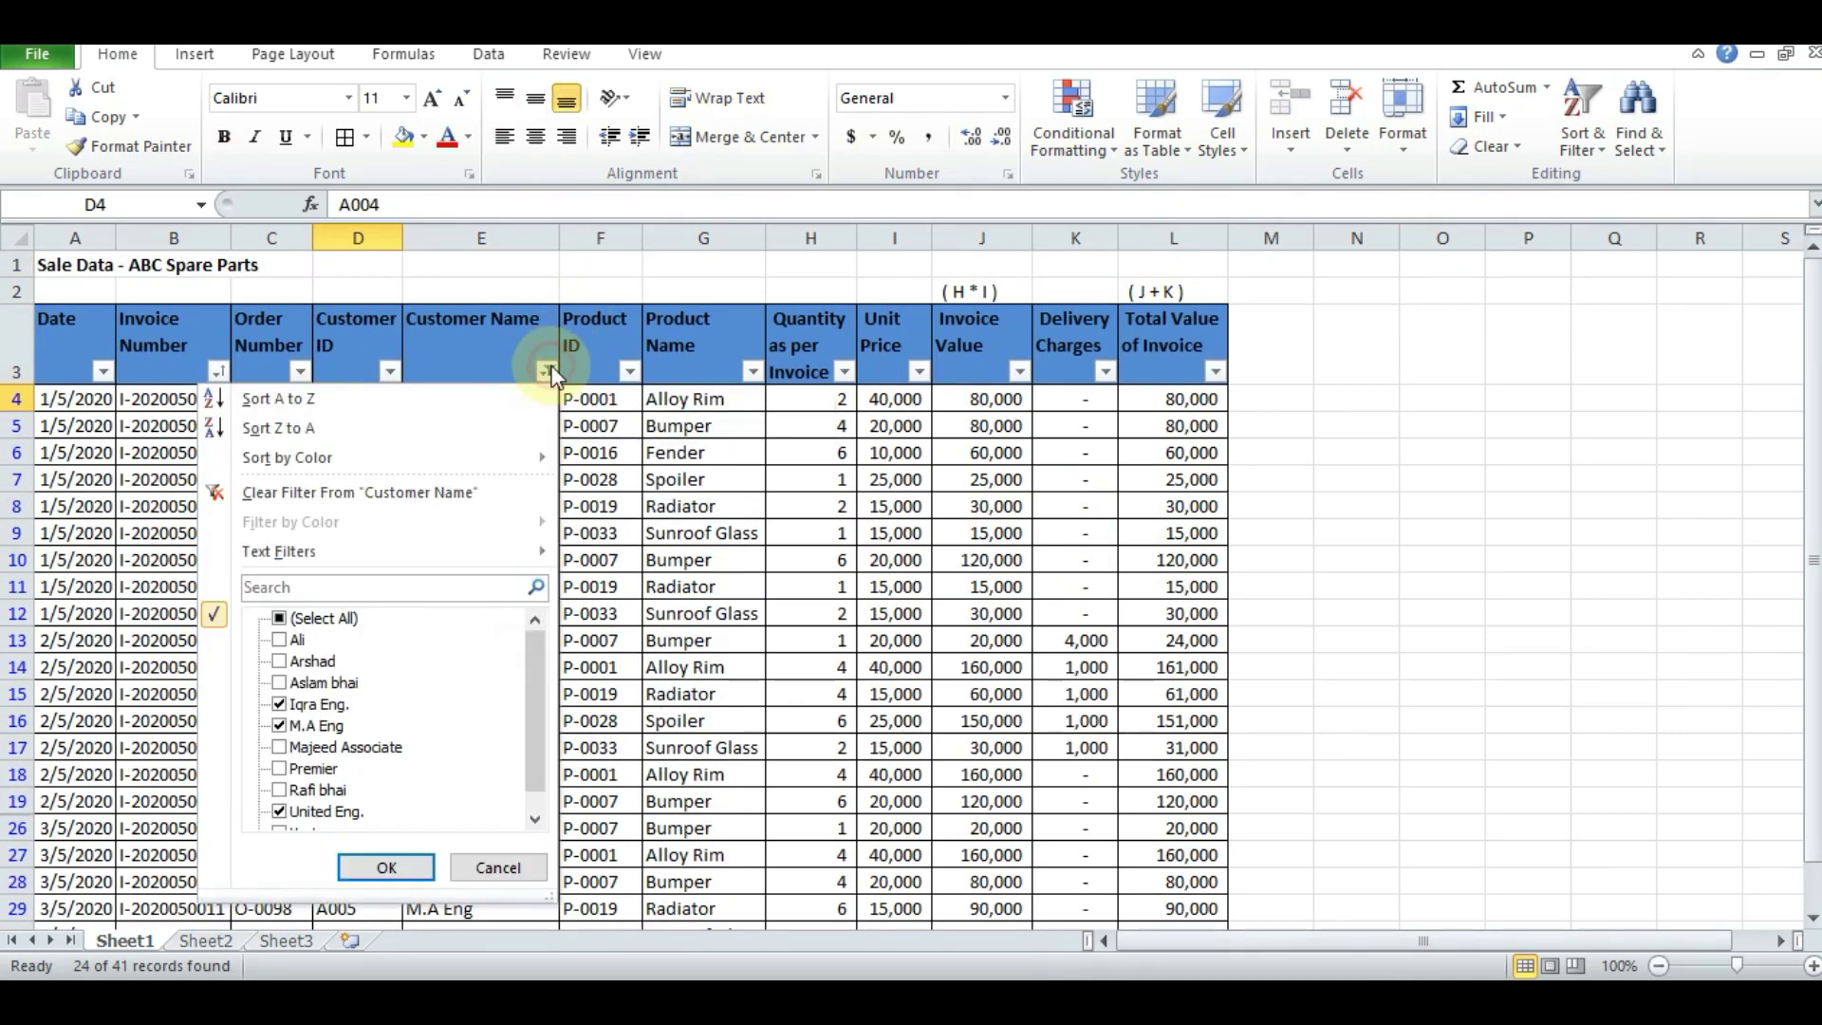
{"action": "left_click", "coordinate": [510, 490]}
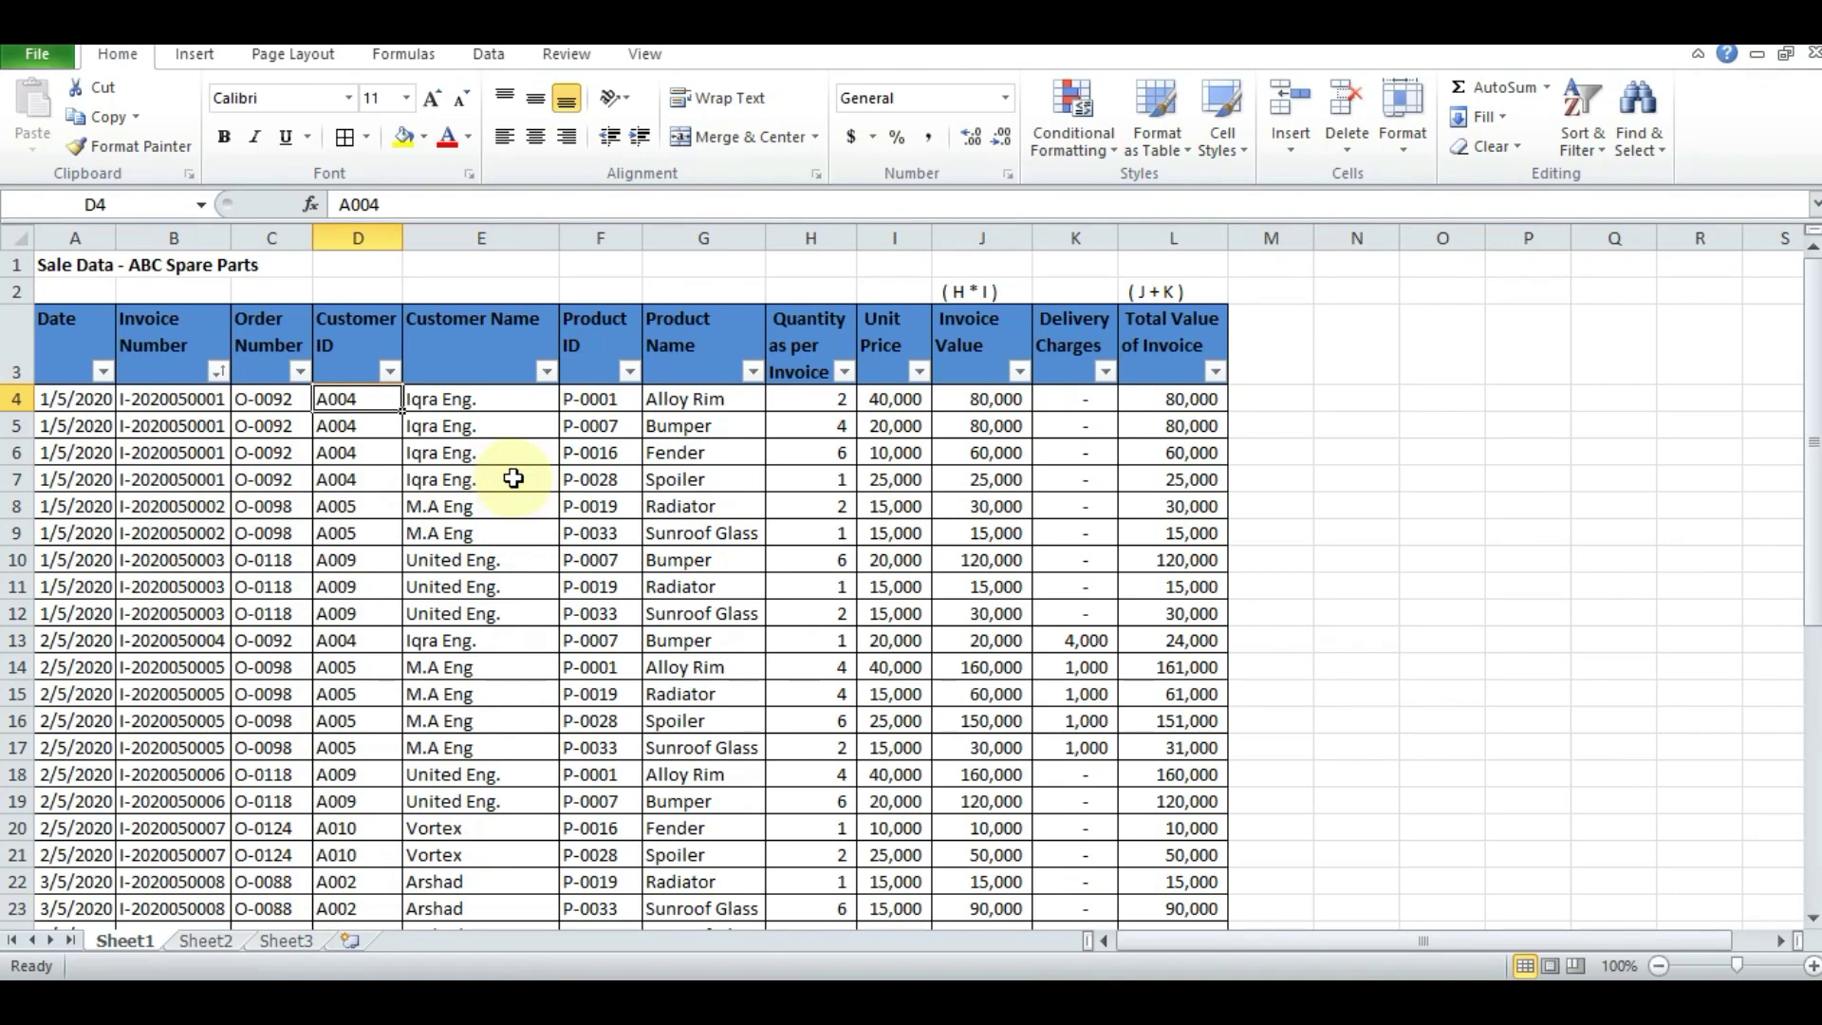
Step: Move the selection to the Product Name header in G3 and filter that column by searching its list for "bumper"
{"action": "key", "text": "Right"}
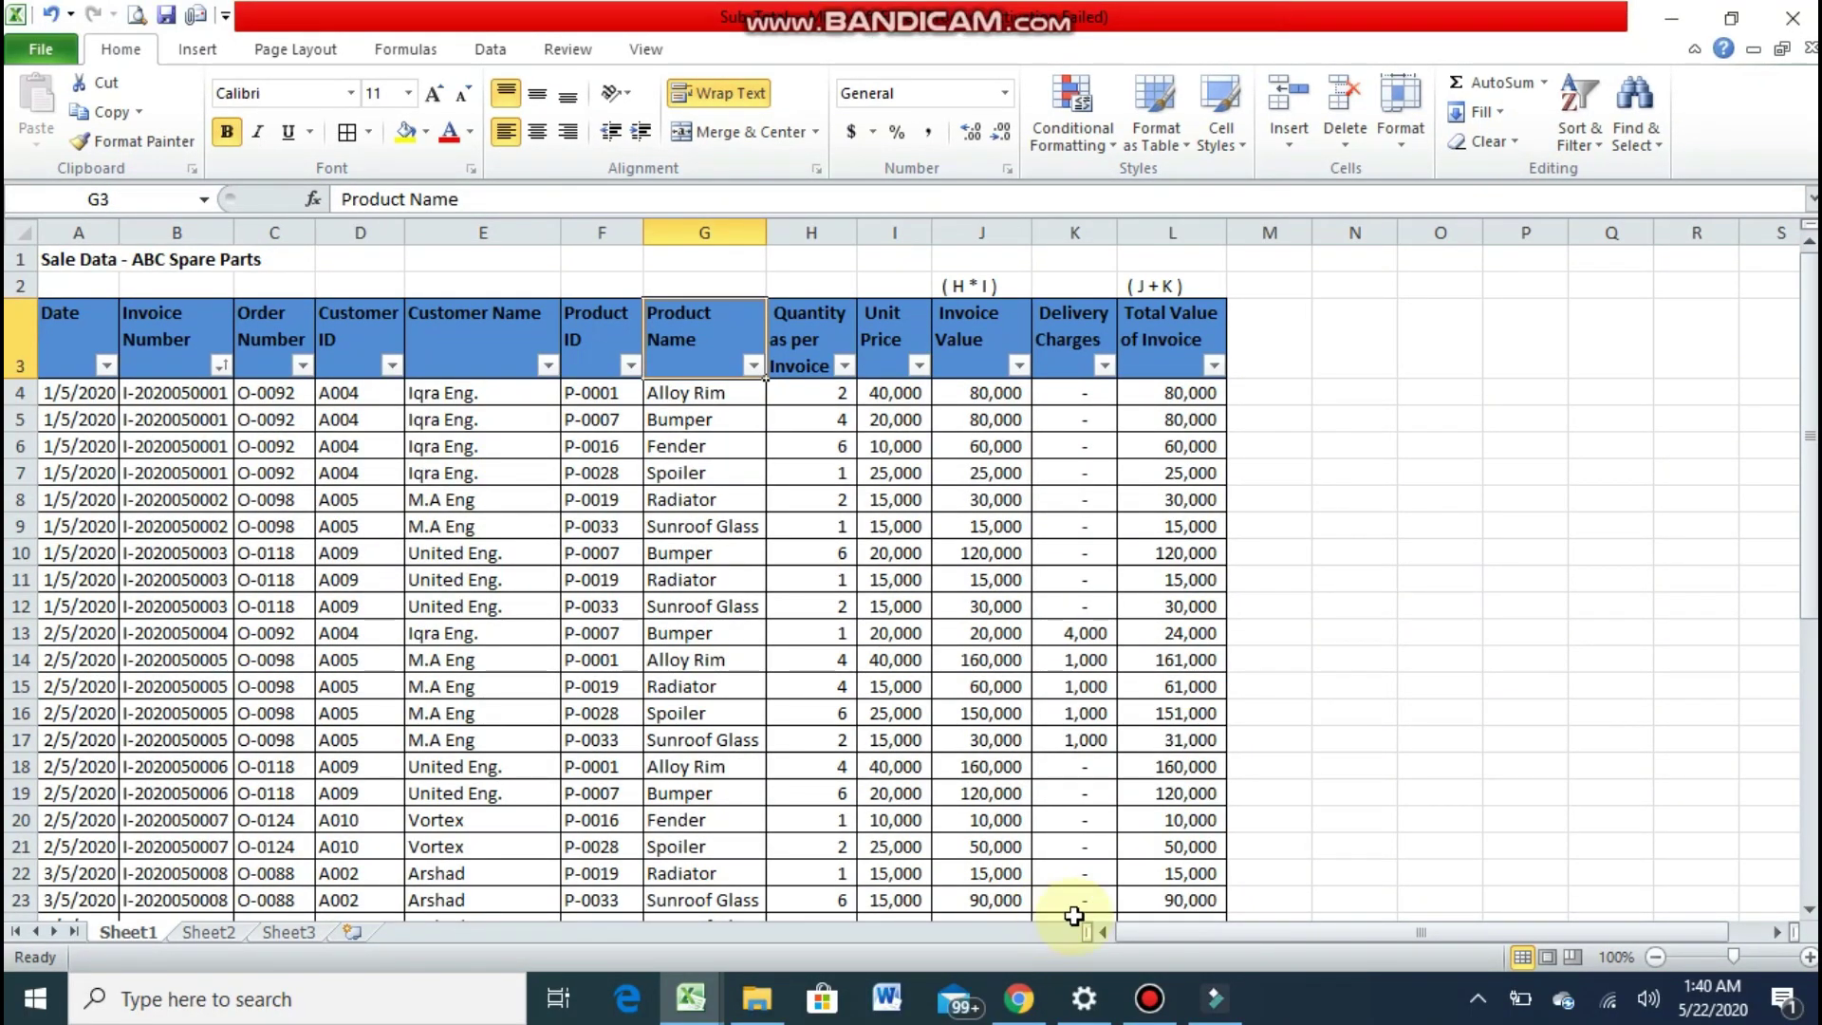
{"action": "left_click", "coordinate": [753, 367]}
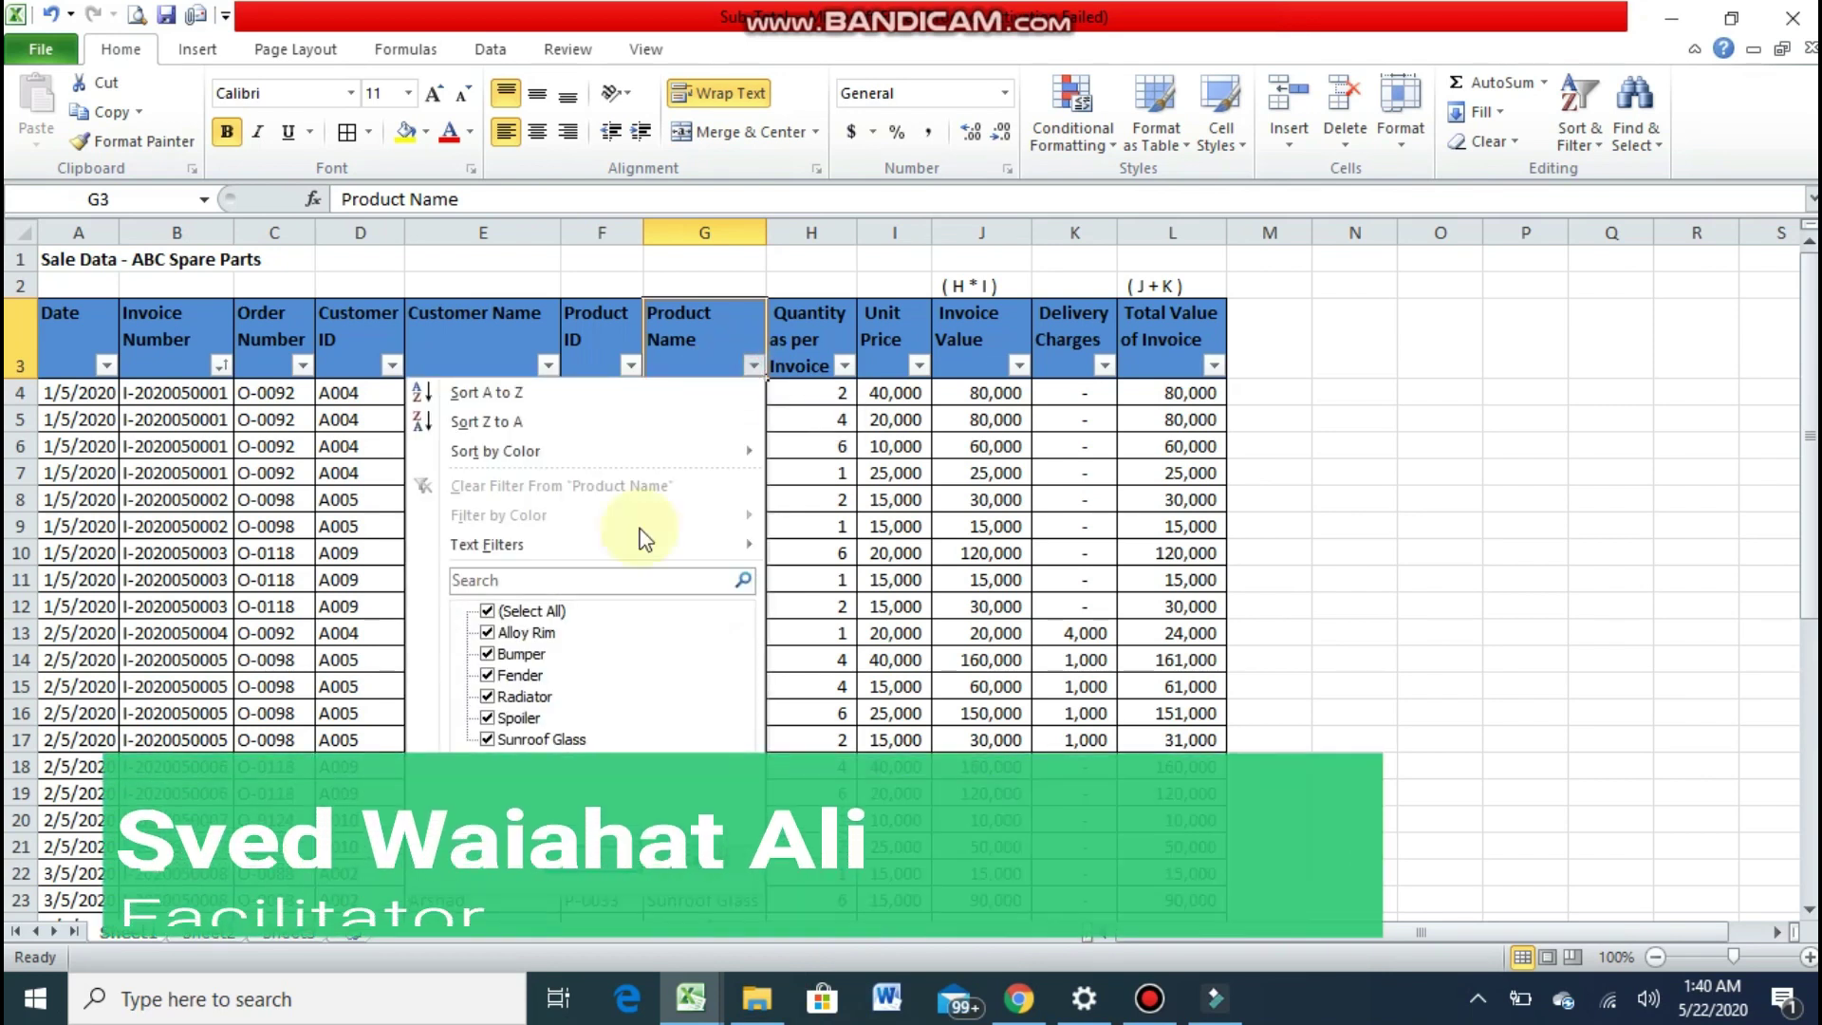
{"action": "left_click", "coordinate": [582, 579]}
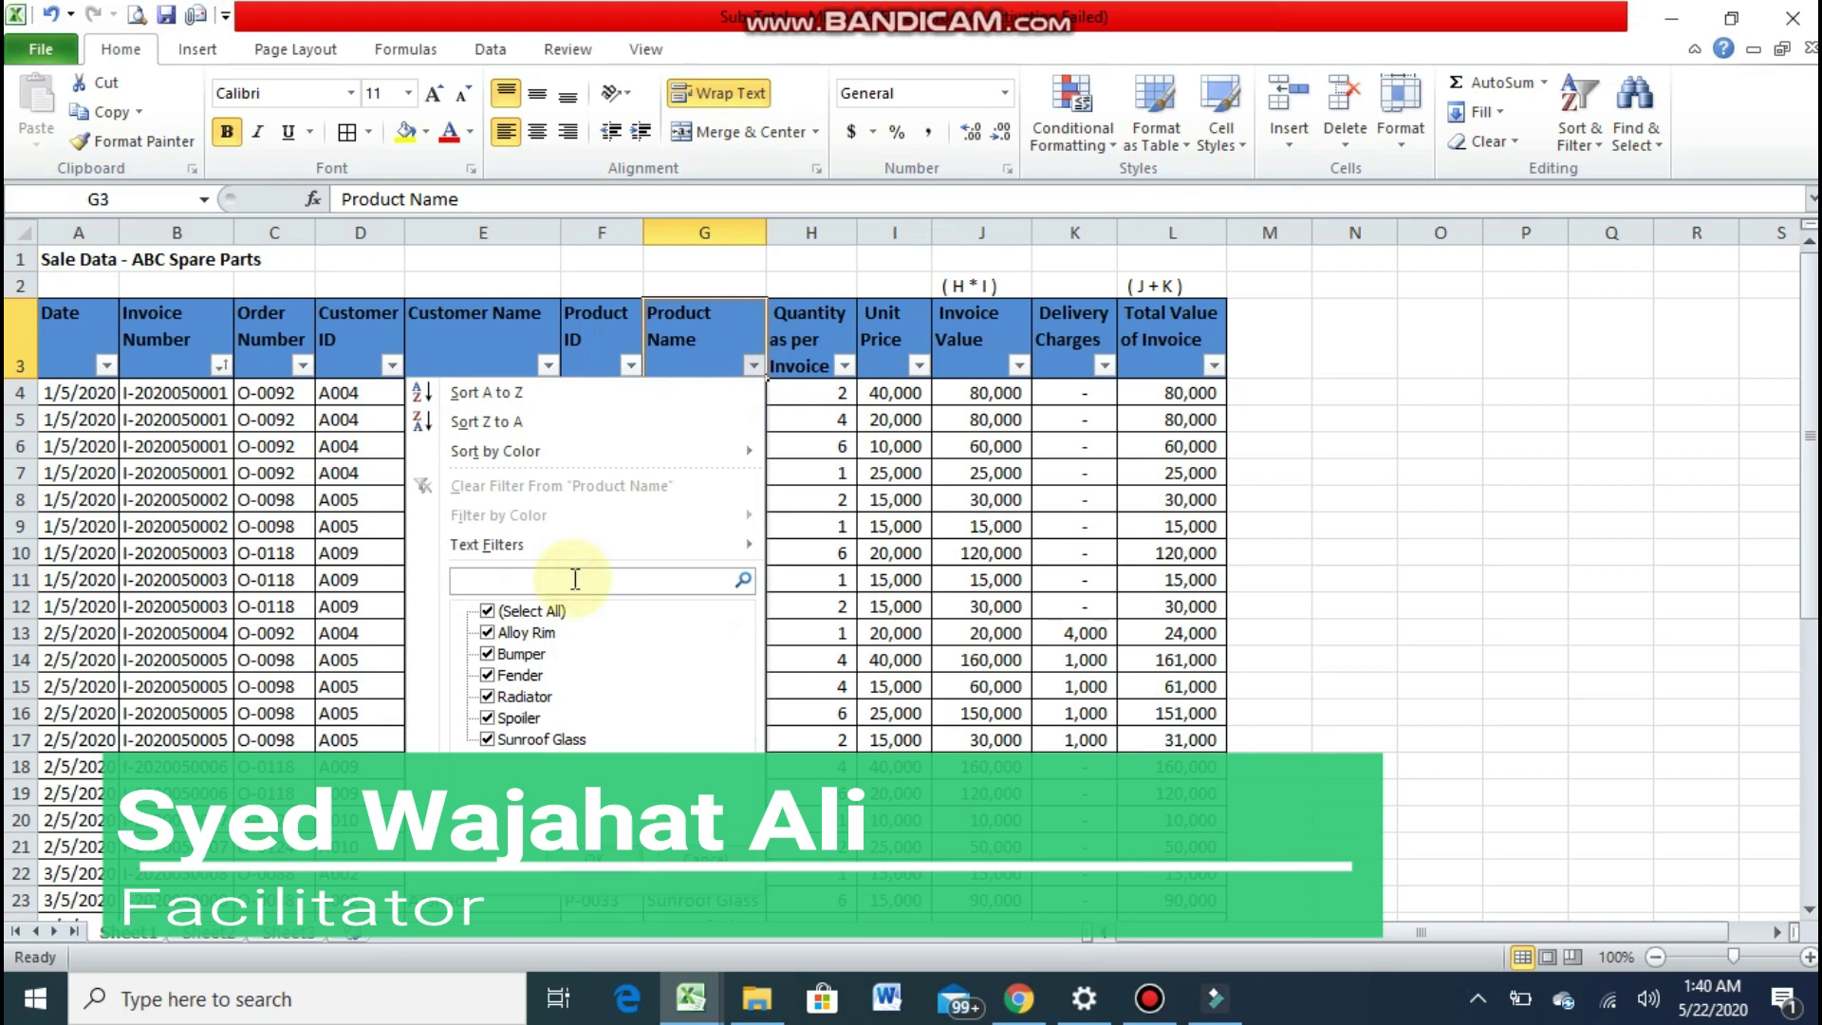
{"action": "type", "text": "bum"}
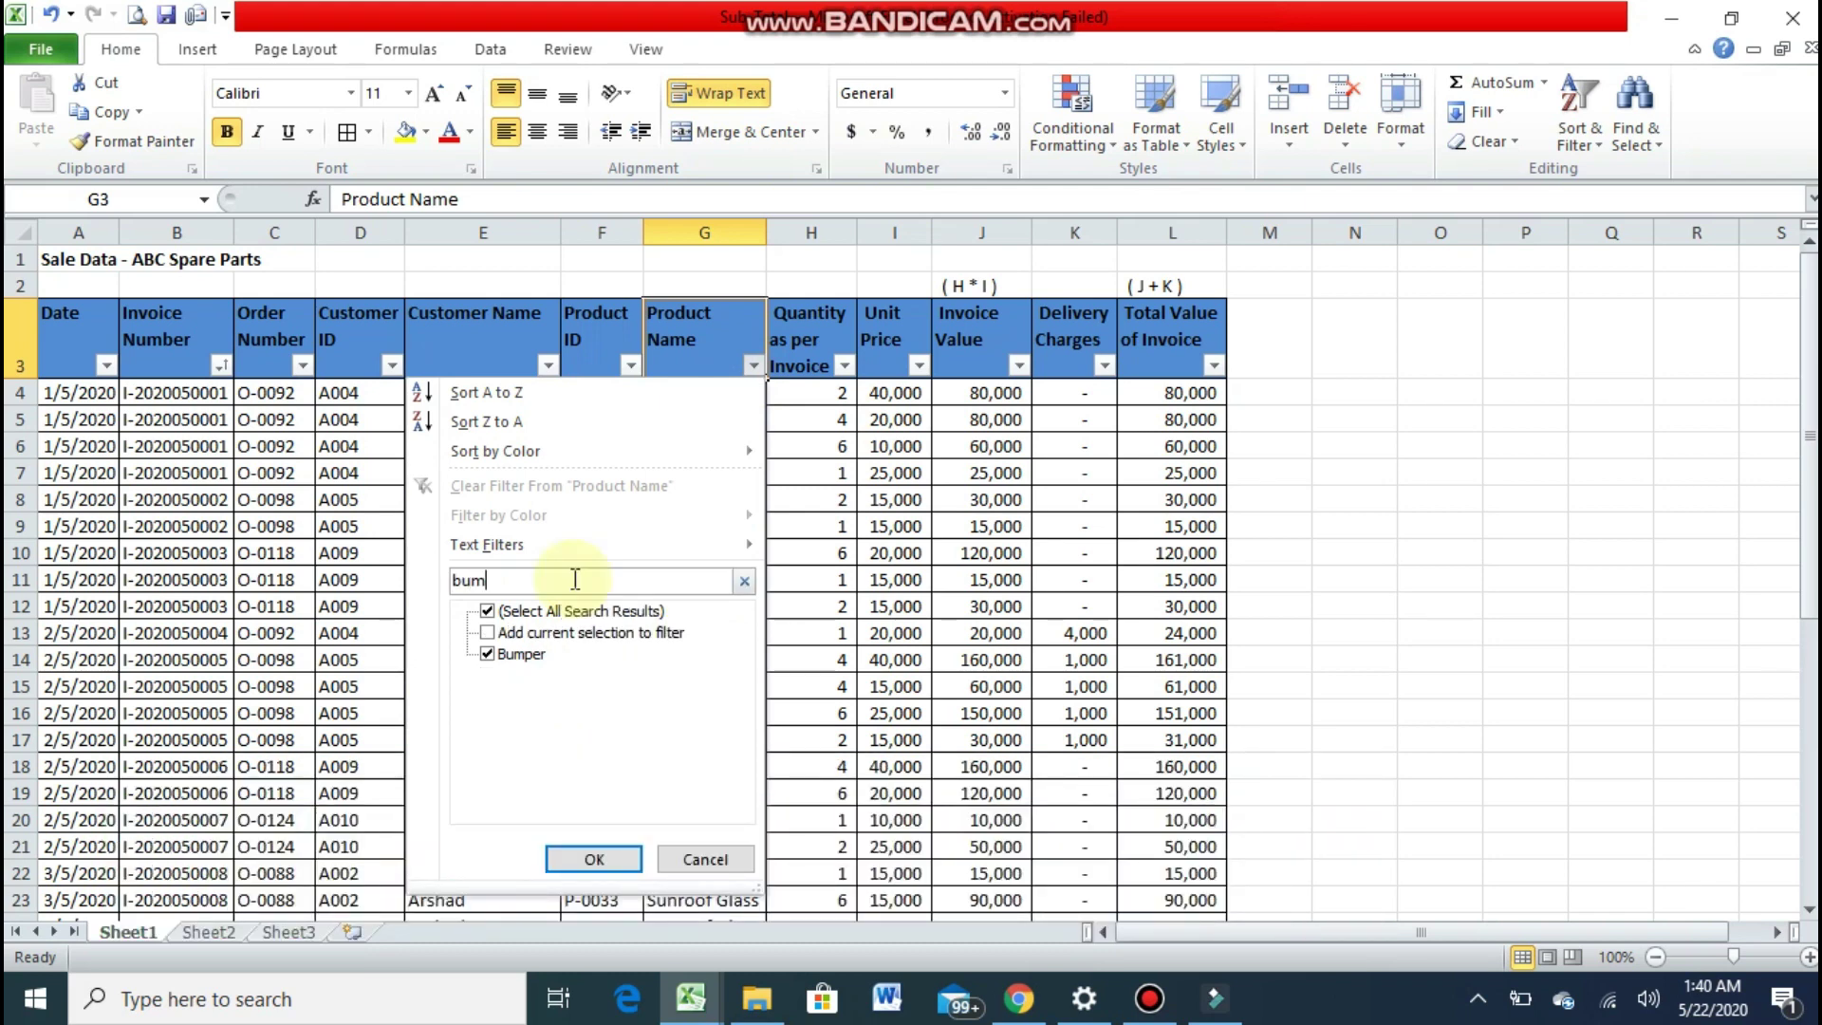
{"action": "type", "text": "per"}
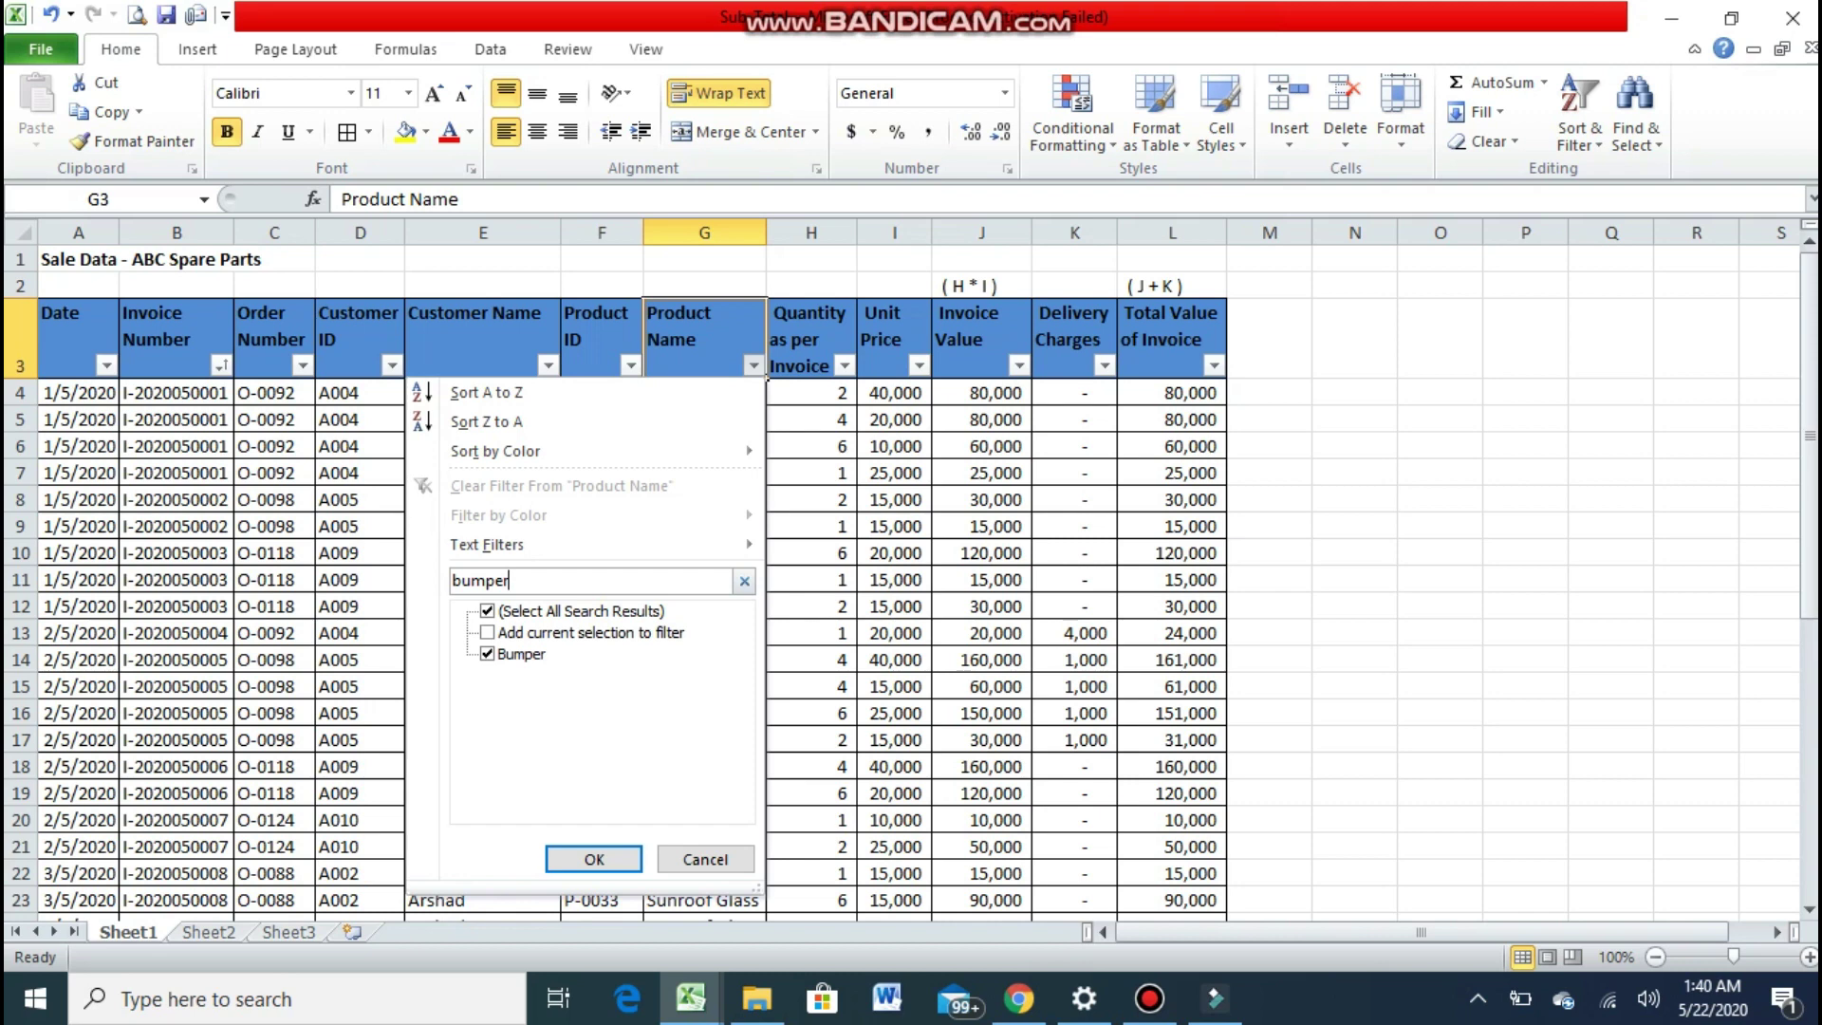
{"action": "key", "text": "Return"}
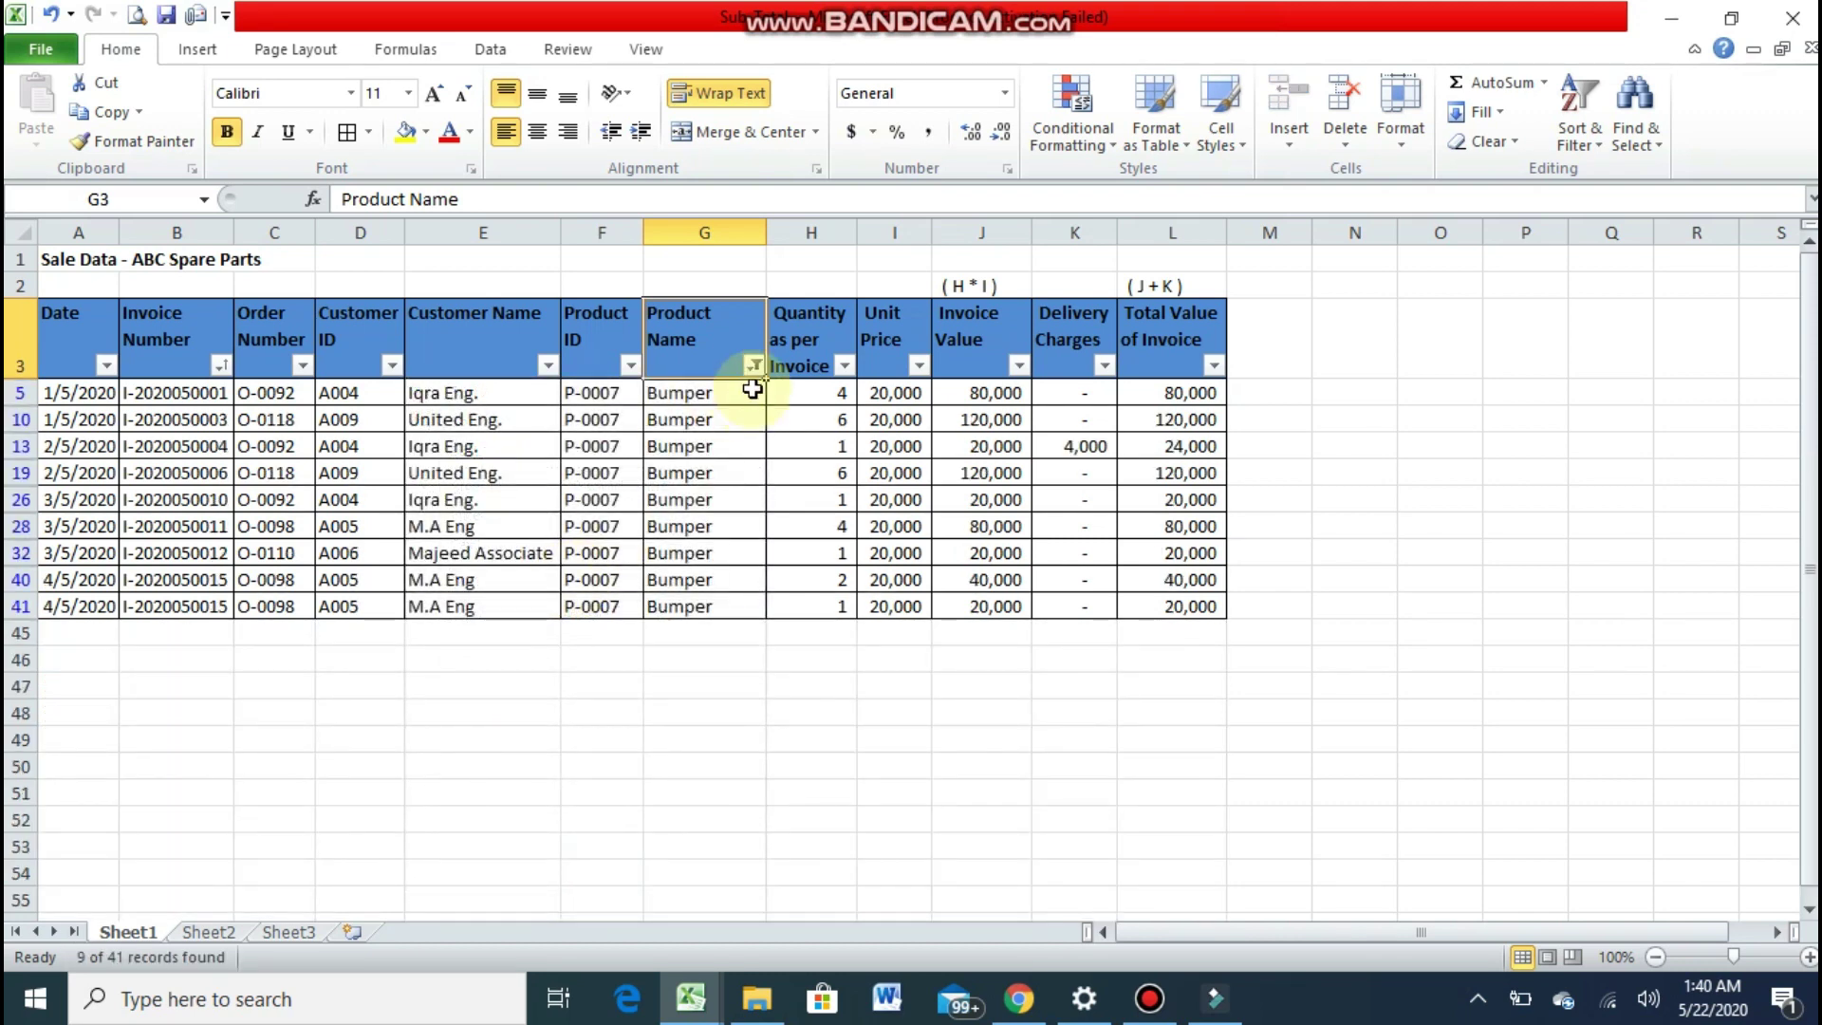
Step: Apply an Equals text filter for "bumper" to the Product Name column
{"action": "left_click", "coordinate": [753, 366]}
{"action": "mouse_move", "coordinate": [689, 533]}
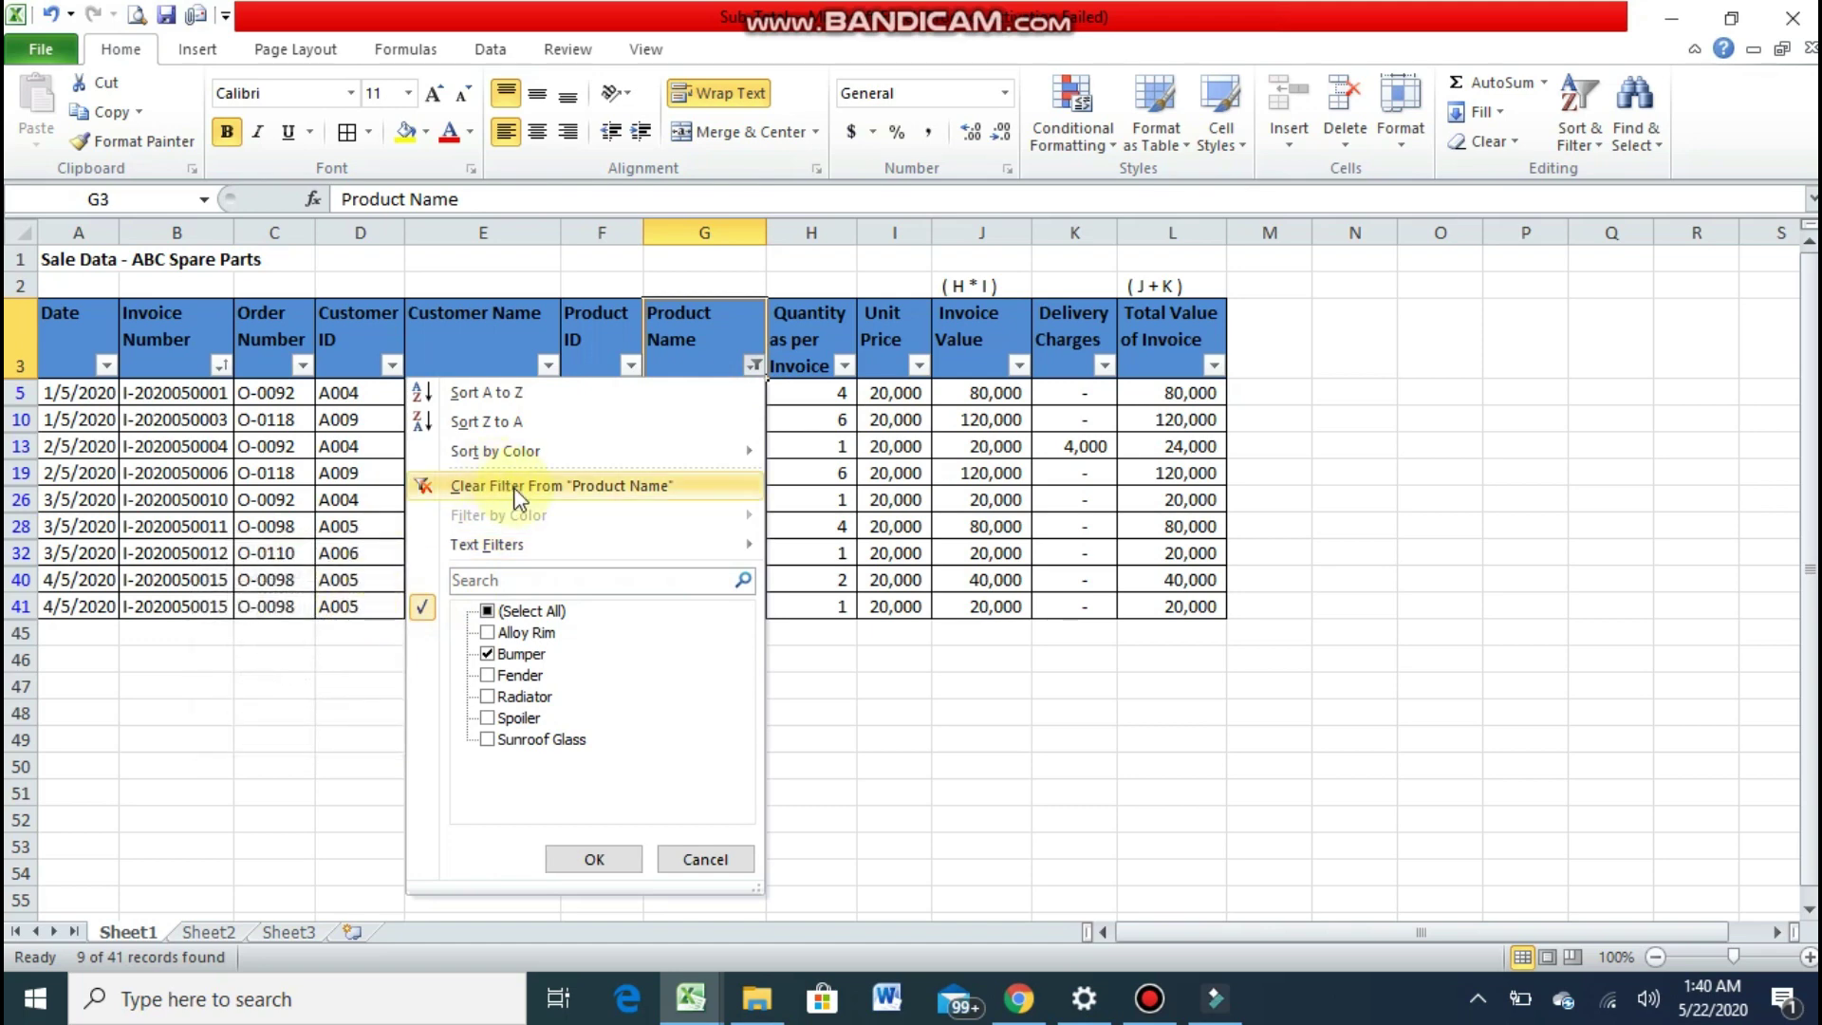
{"action": "mouse_move", "coordinate": [493, 544]}
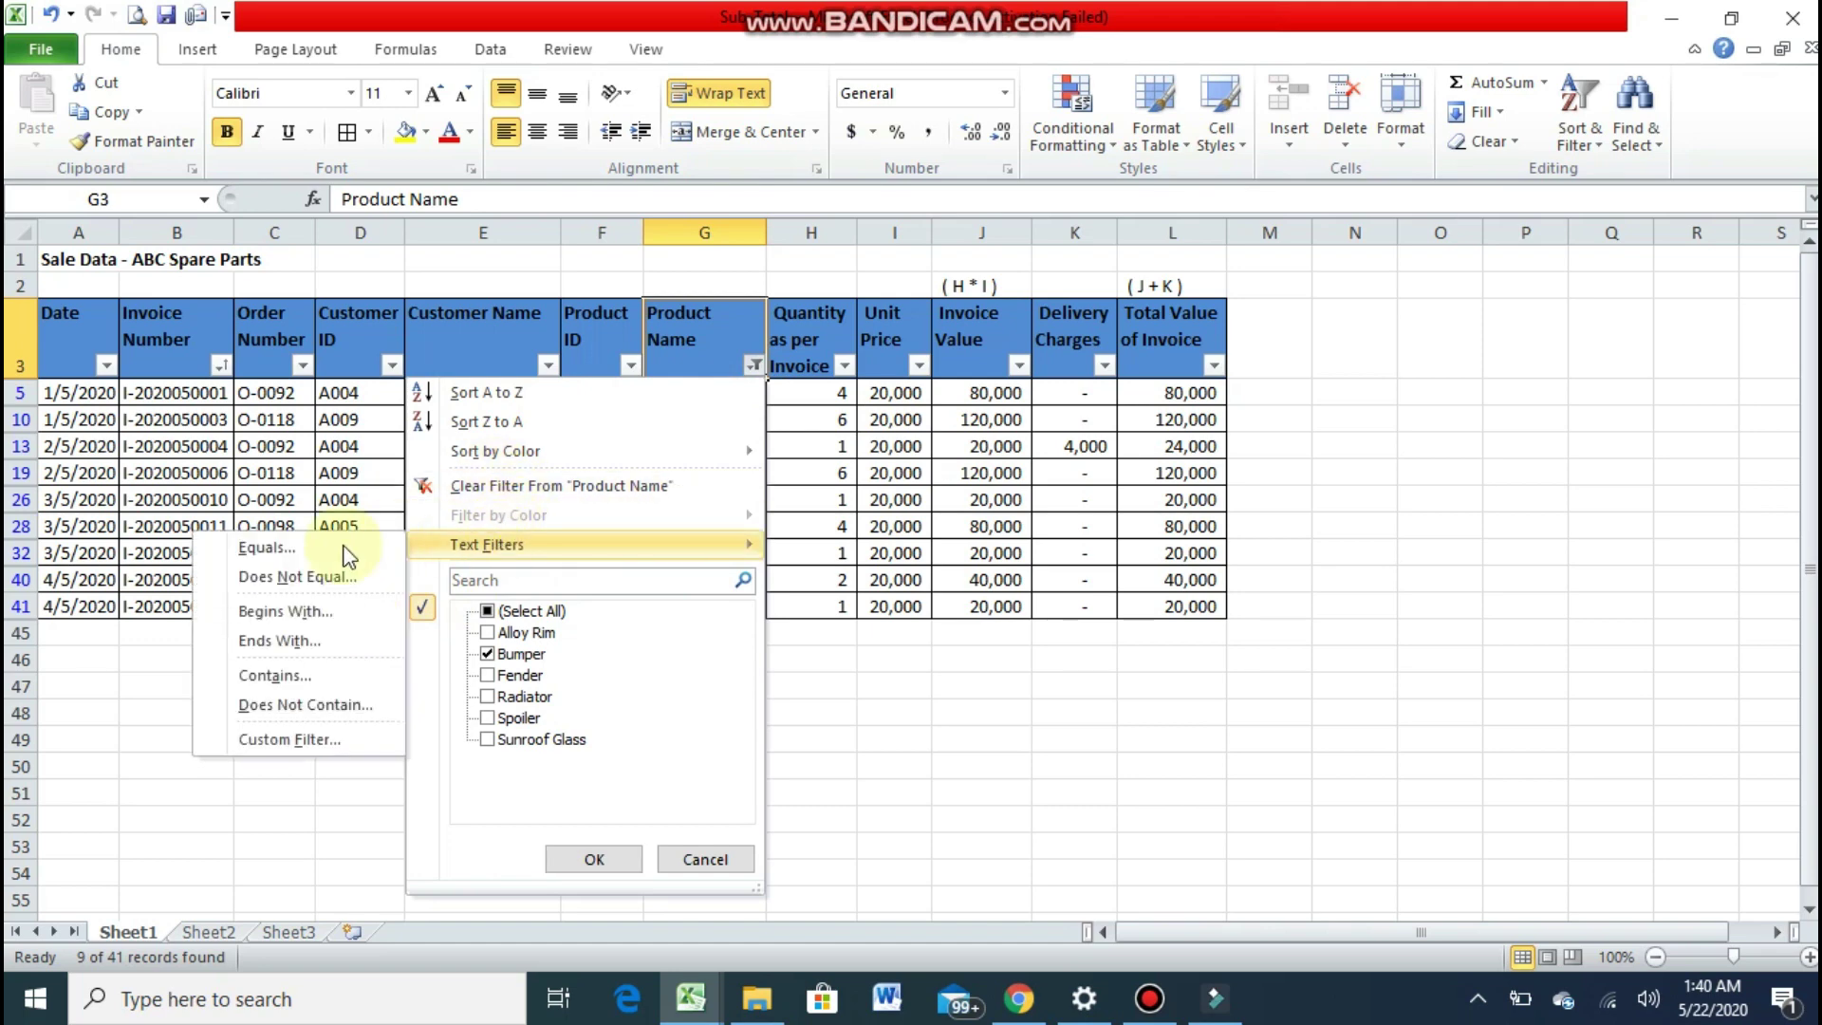
{"action": "left_click", "coordinate": [296, 551]}
{"action": "type", "text": "bumper"}
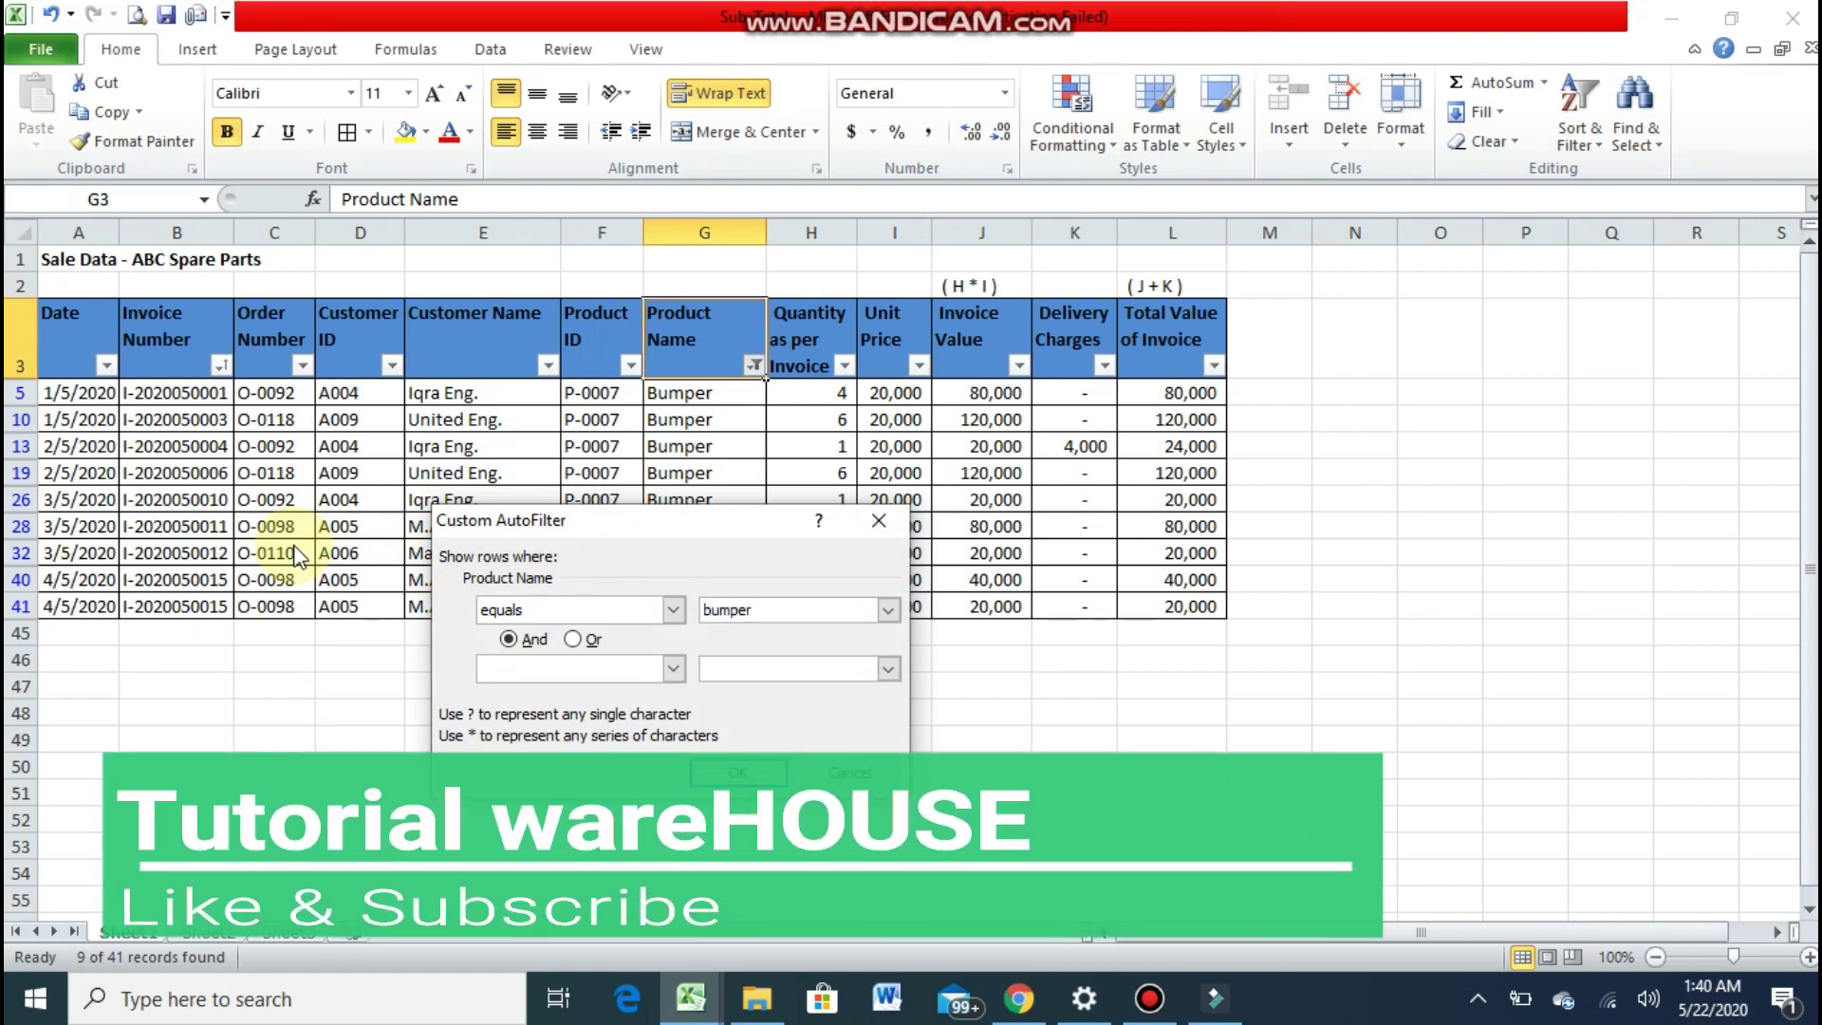
{"action": "key", "text": "Return"}
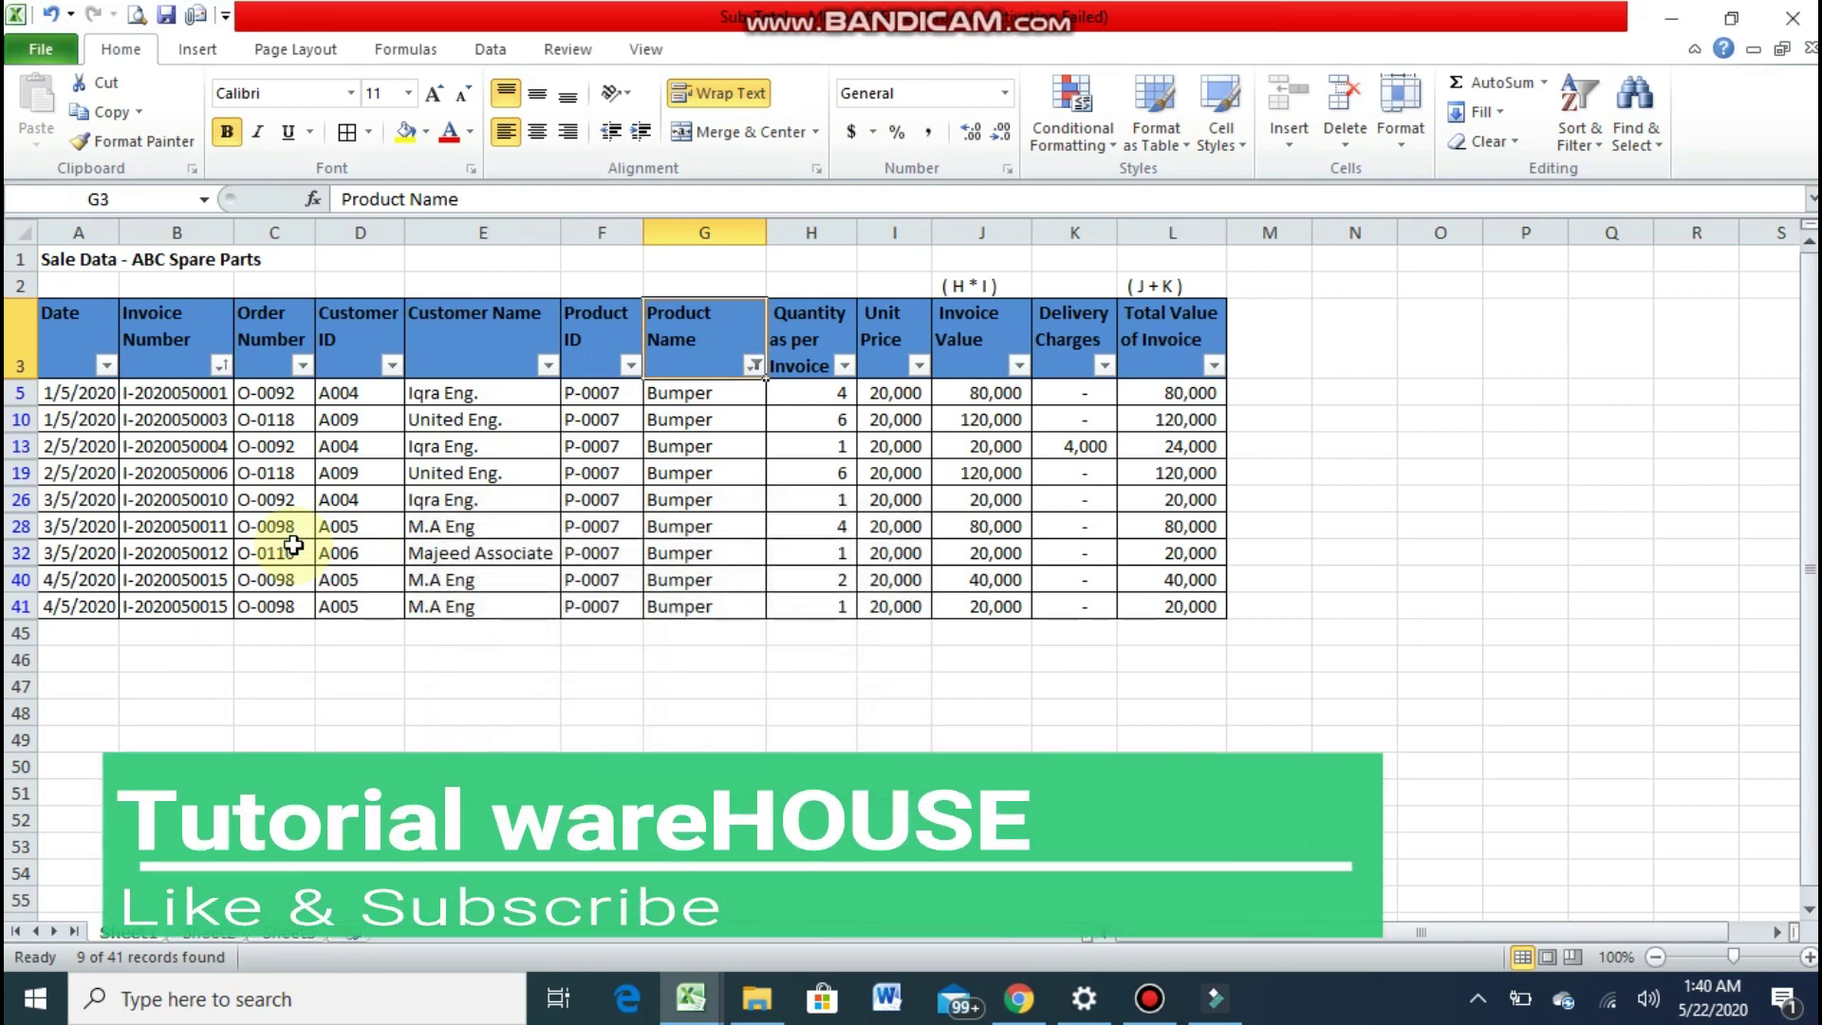
Step: Change the Product Name filter to a Does Not Equal text filter for "bumper"
{"action": "left_click", "coordinate": [753, 368]}
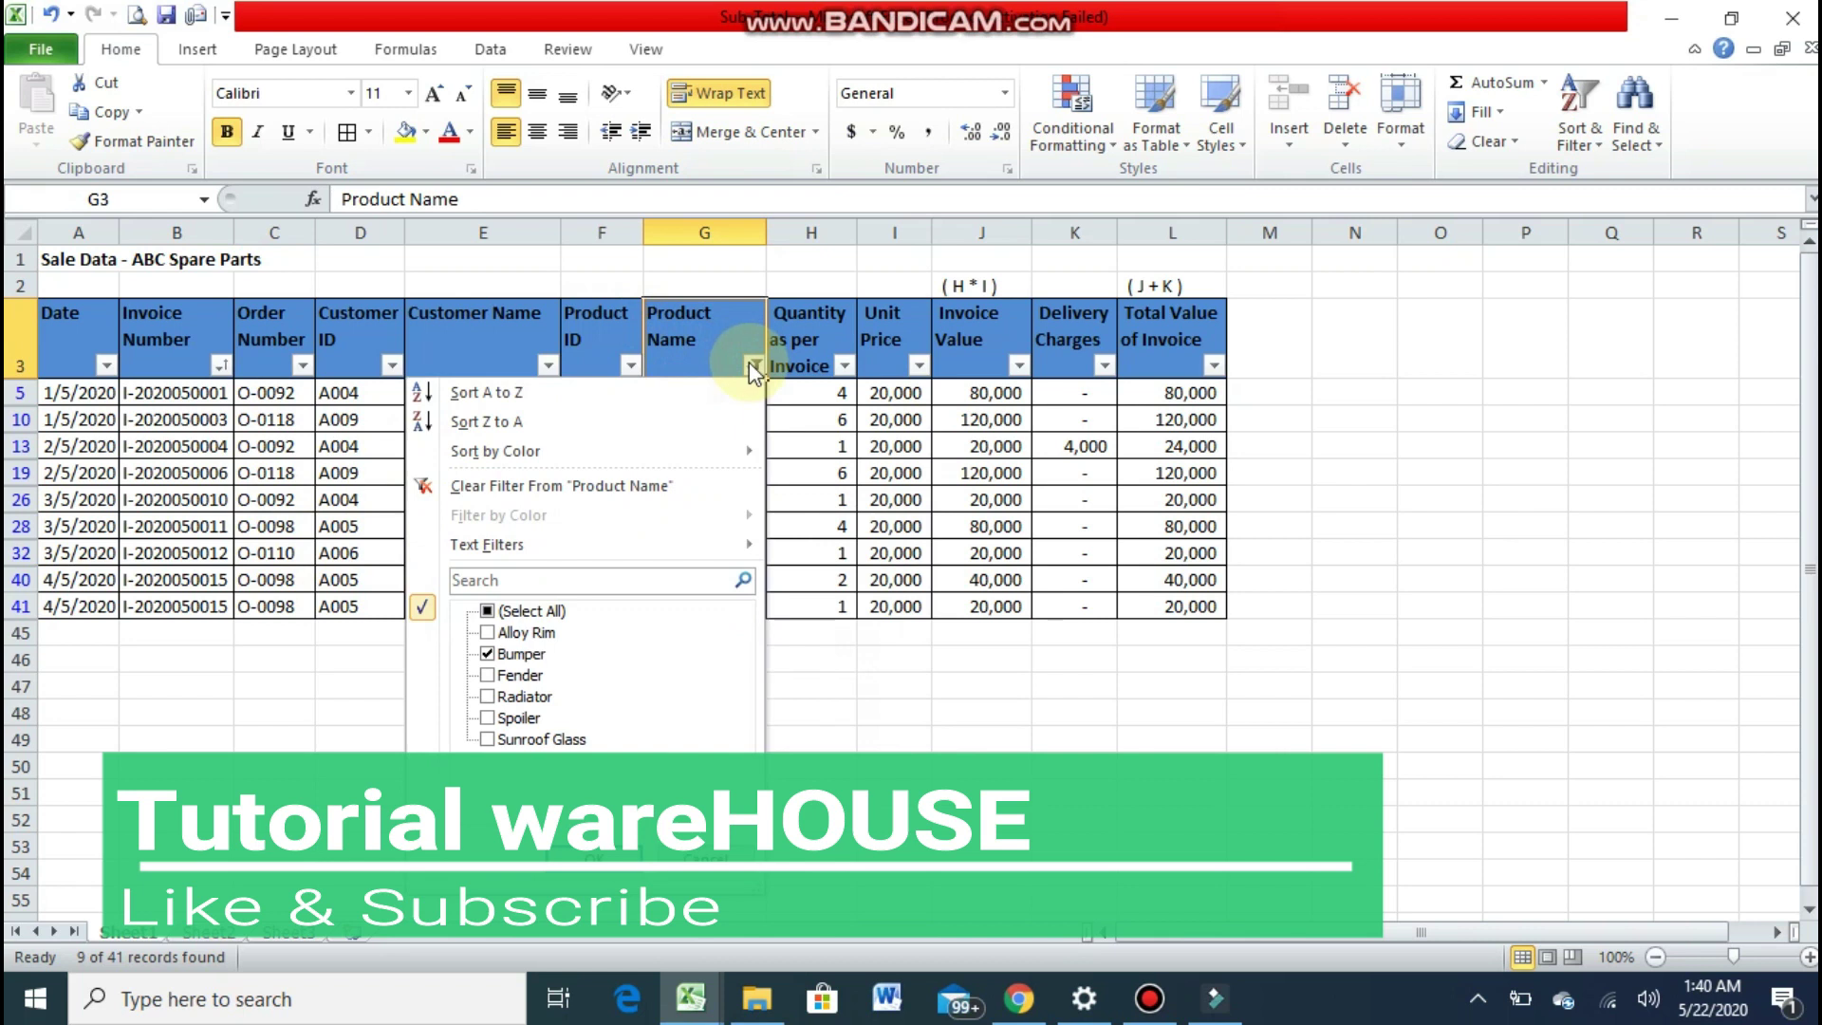
{"action": "mouse_move", "coordinate": [532, 543]}
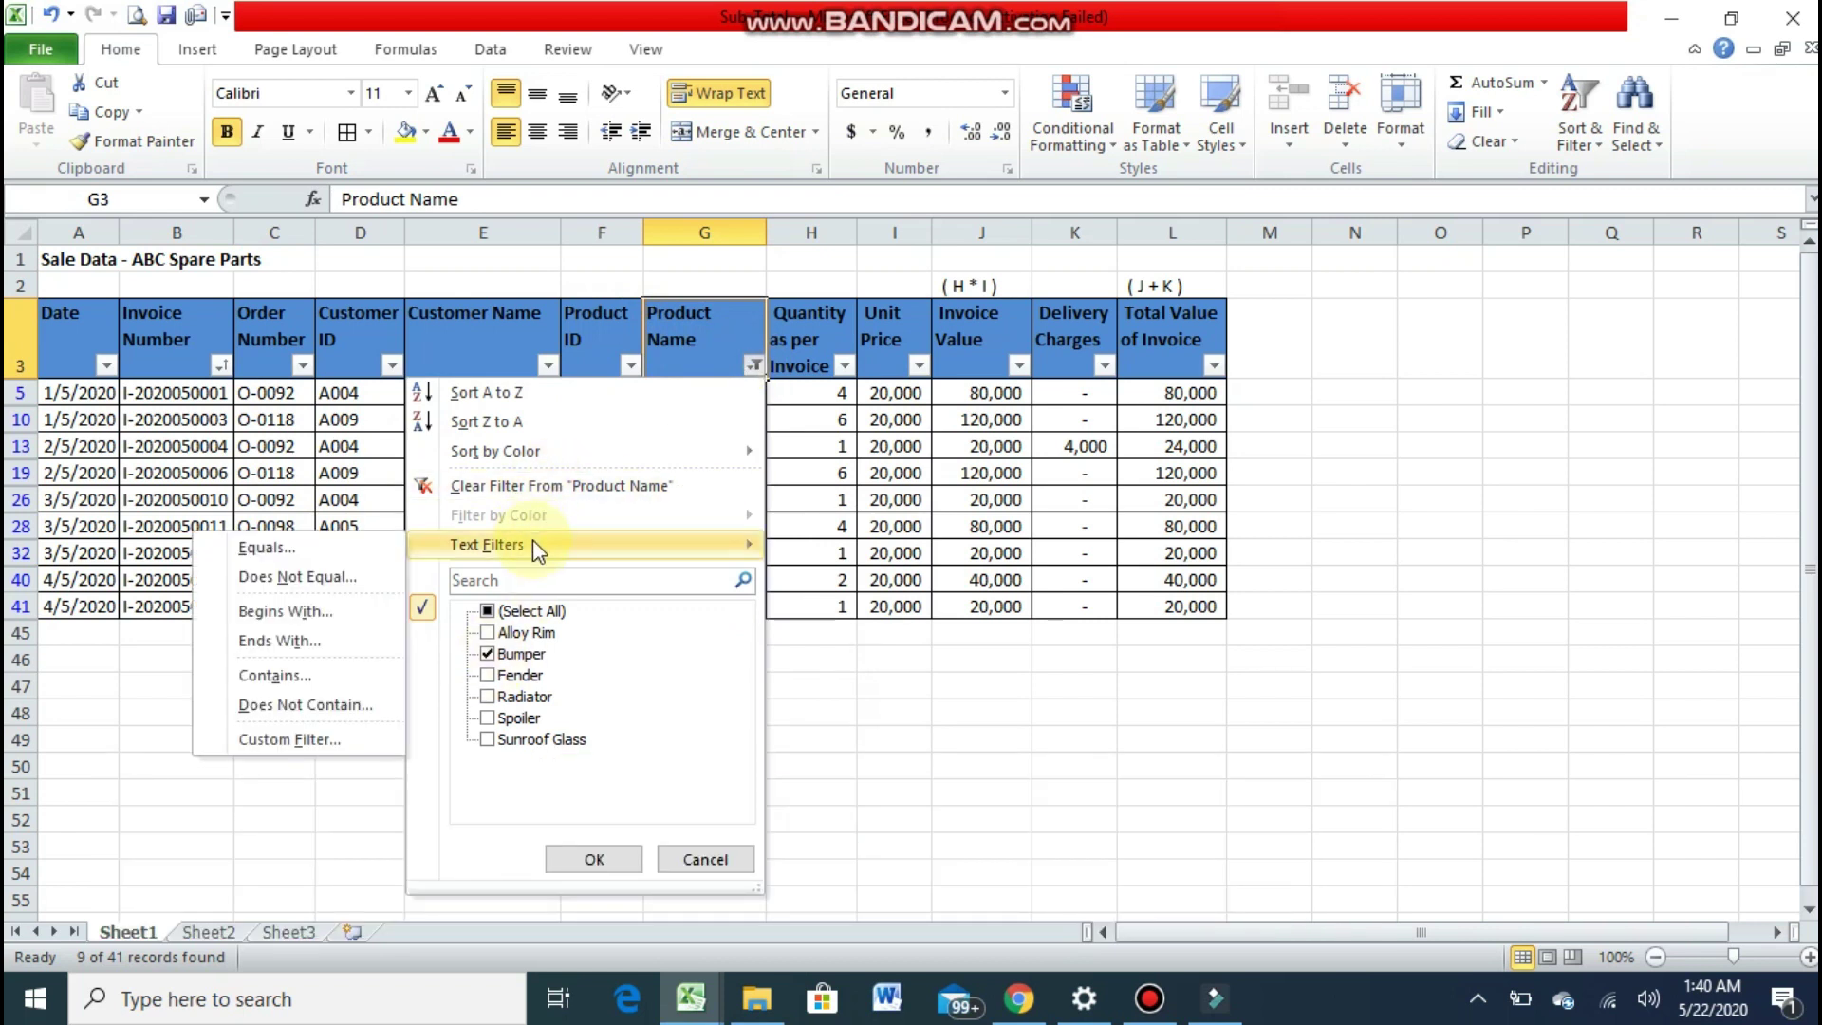
{"action": "left_click", "coordinate": [374, 574]}
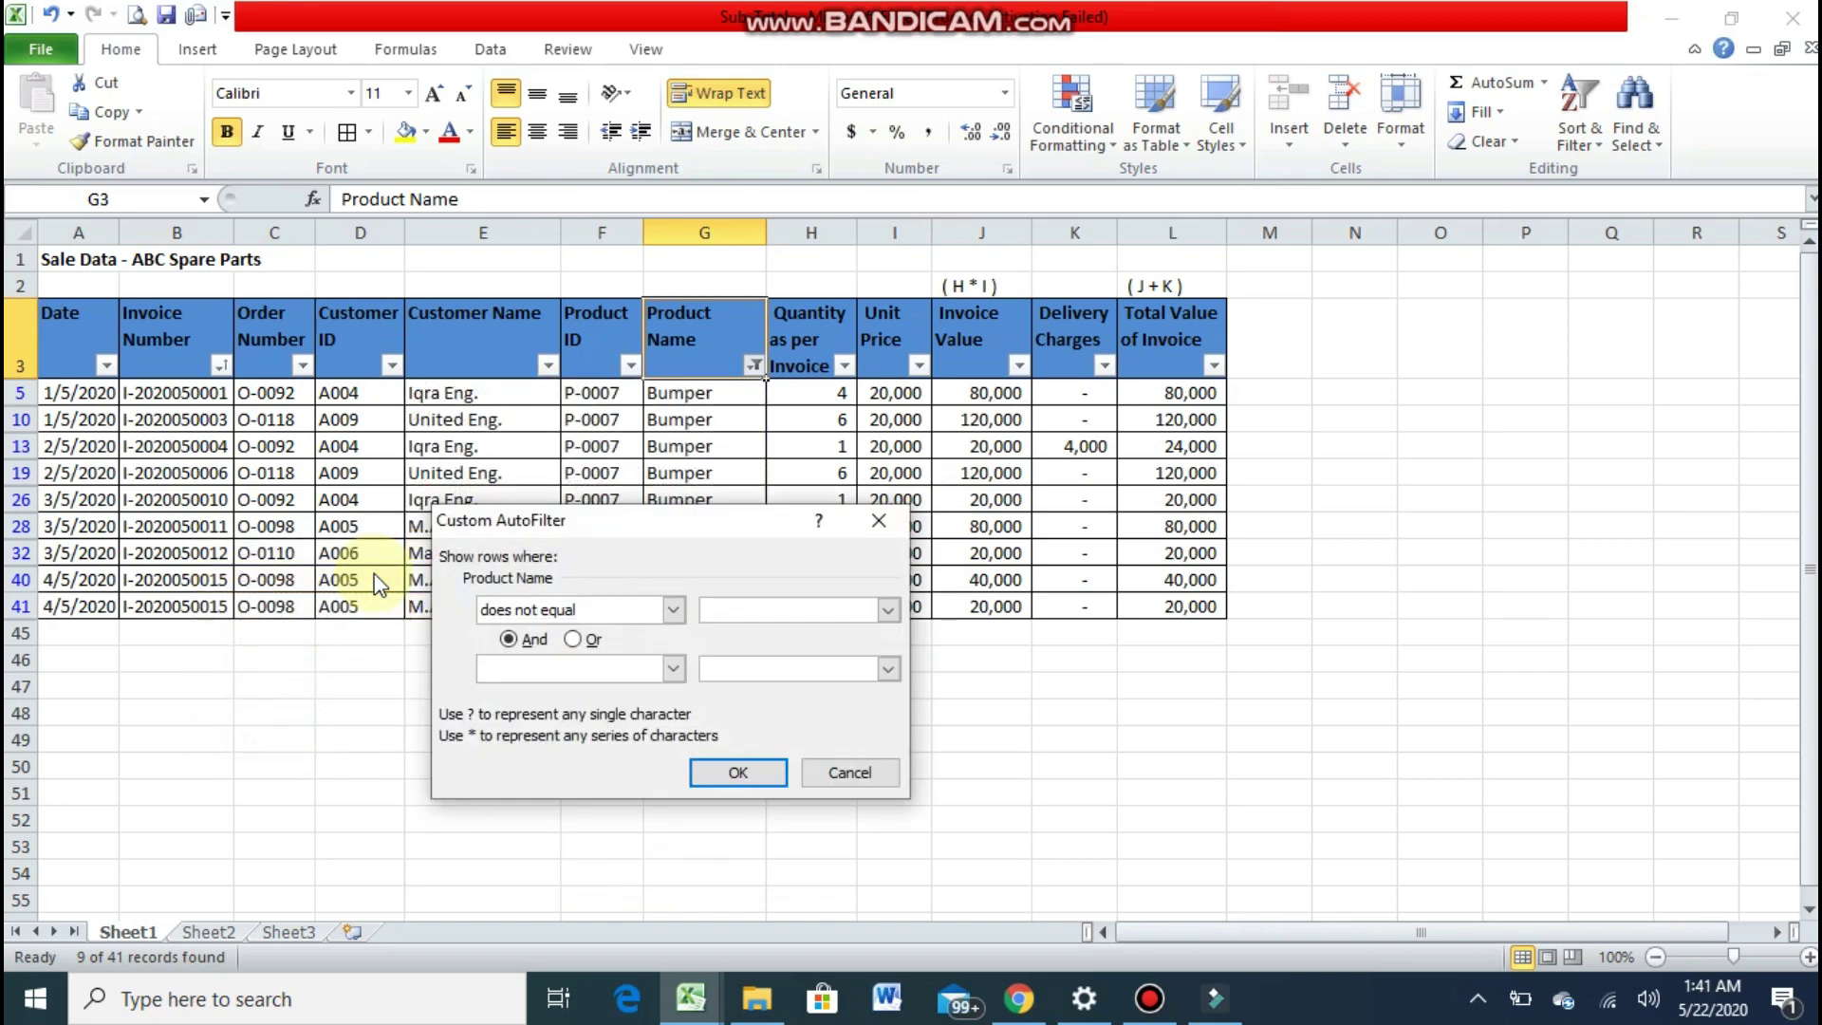
{"action": "type", "text": "bumper"}
{"action": "key", "text": "Return"}
Step: Go down through the Product Name column to examine which products the filtered rows contain
{"action": "key", "text": "Down"}
{"action": "key", "text": "Down"}
{"action": "key", "text": "Down"}
{"action": "key", "text": "Down"}
{"action": "key", "text": "Down"}
{"action": "key", "text": "Down"}
{"action": "key", "text": "Down"}
{"action": "key", "text": "Down"}
{"action": "key", "text": "Down"}
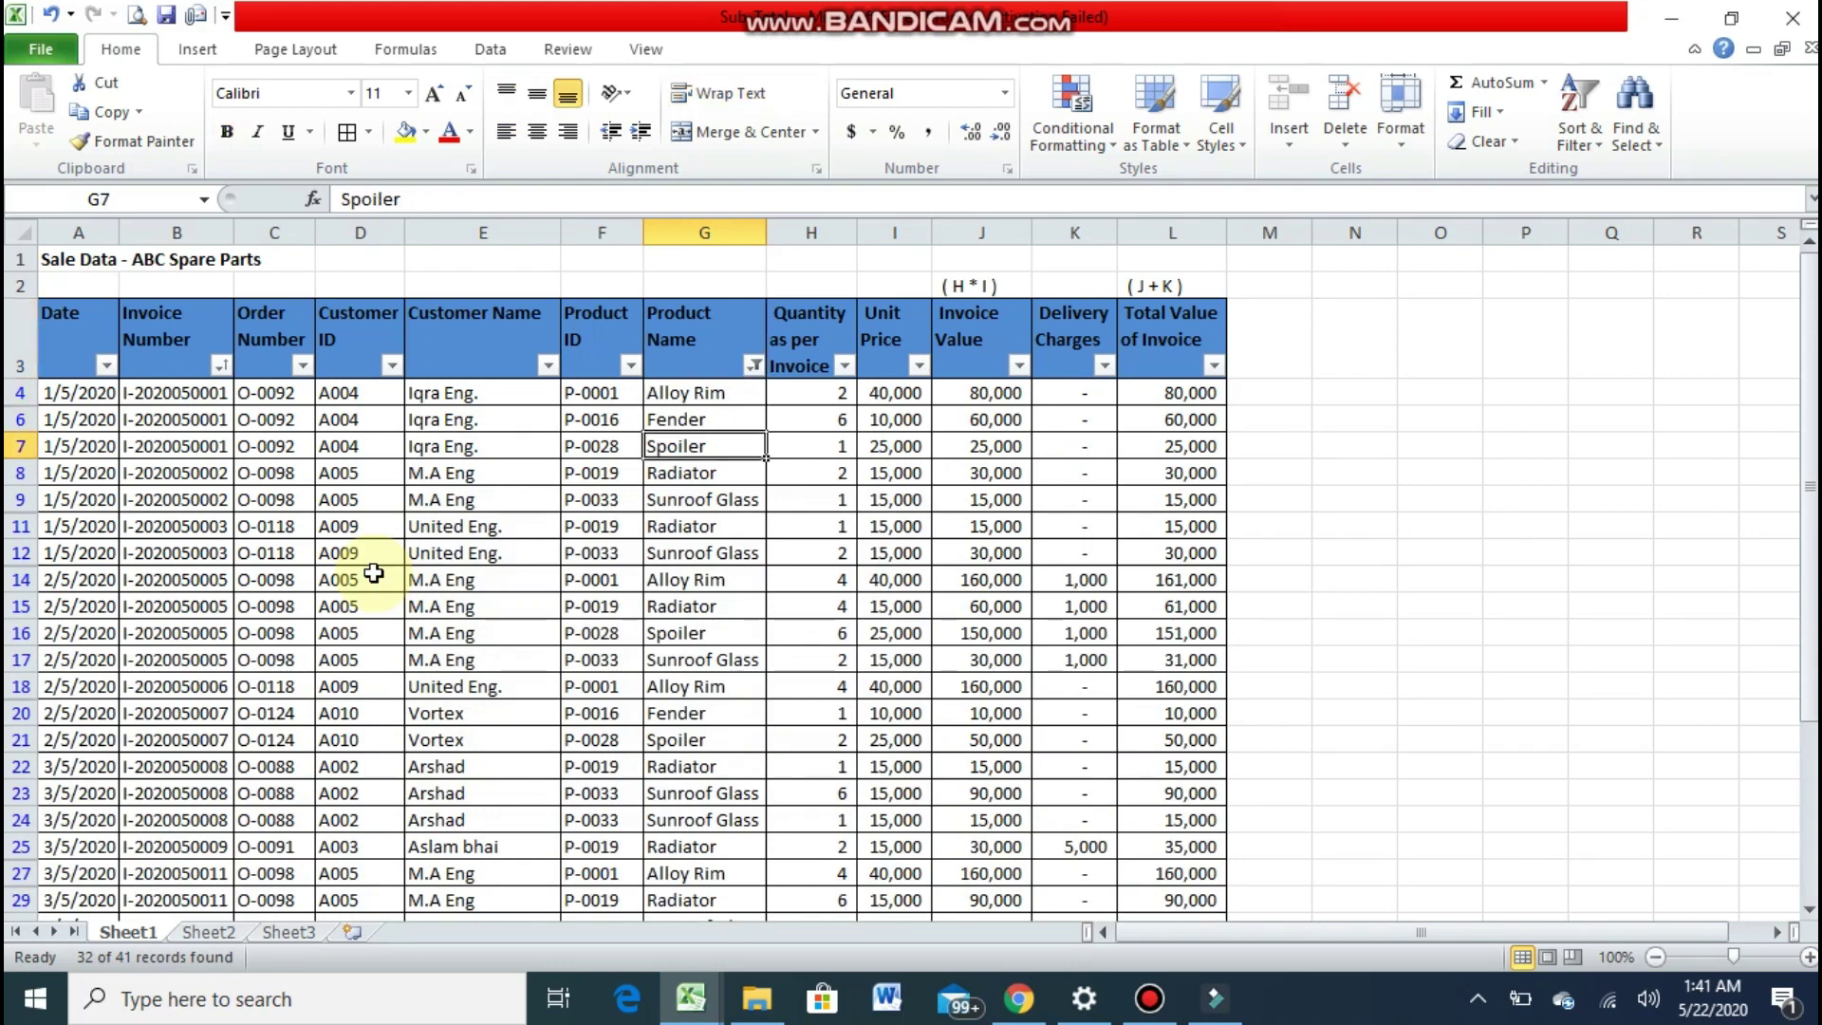
{"action": "key", "text": "Down"}
{"action": "key", "text": "Down"}
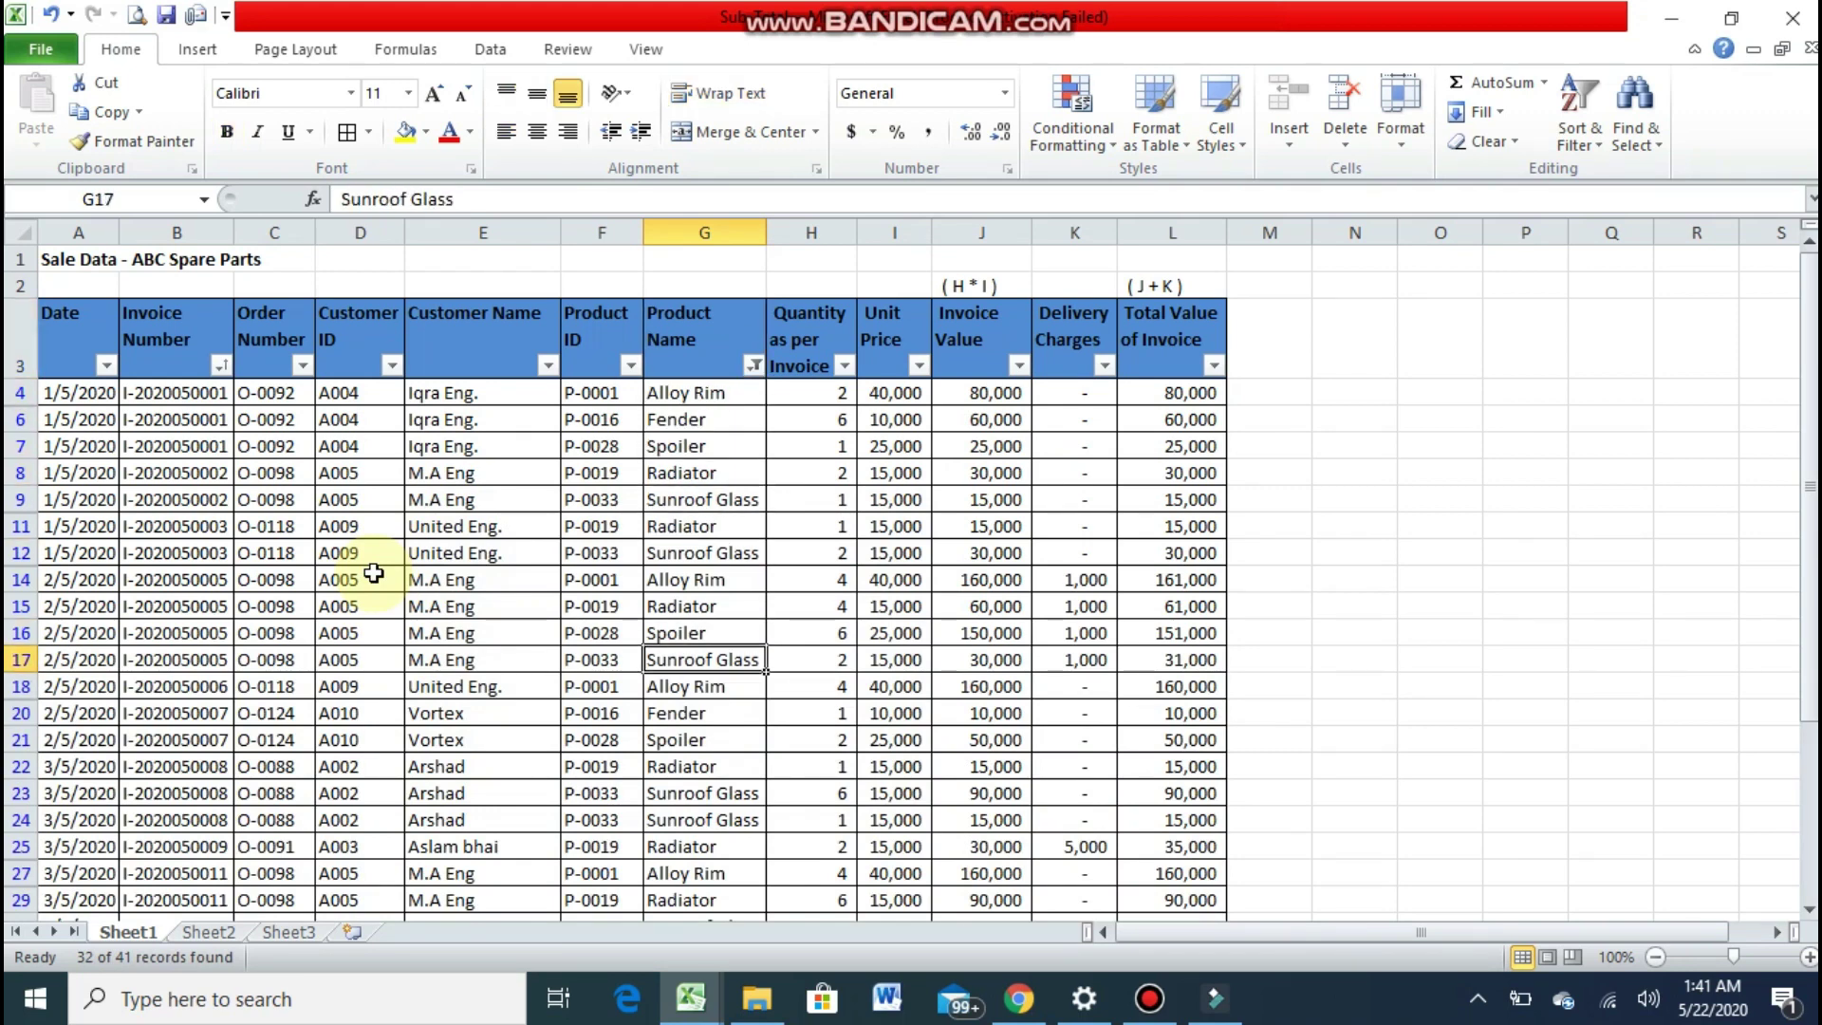
Step: Return the selection to the Product Name header in G3 and clear the filter from that column
{"action": "key", "text": "ctrl+Up"}
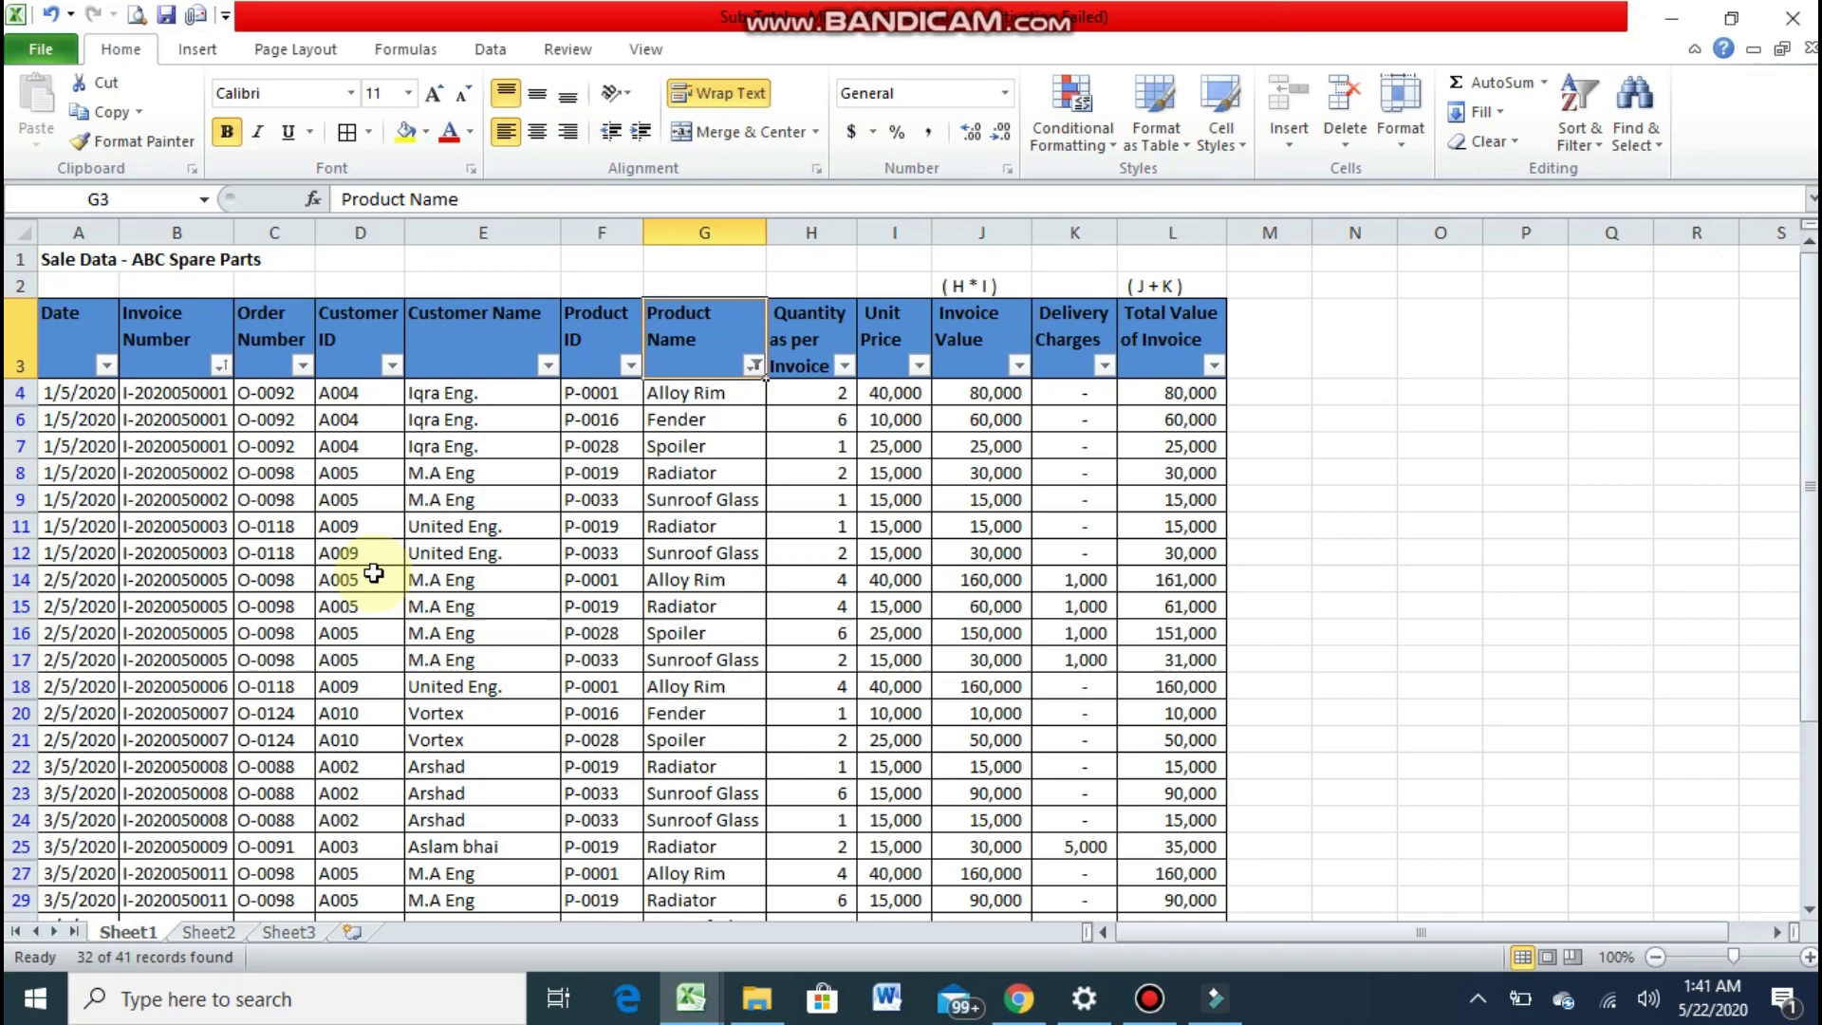
{"action": "left_click", "coordinate": [754, 366]}
{"action": "left_click", "coordinate": [700, 486]}
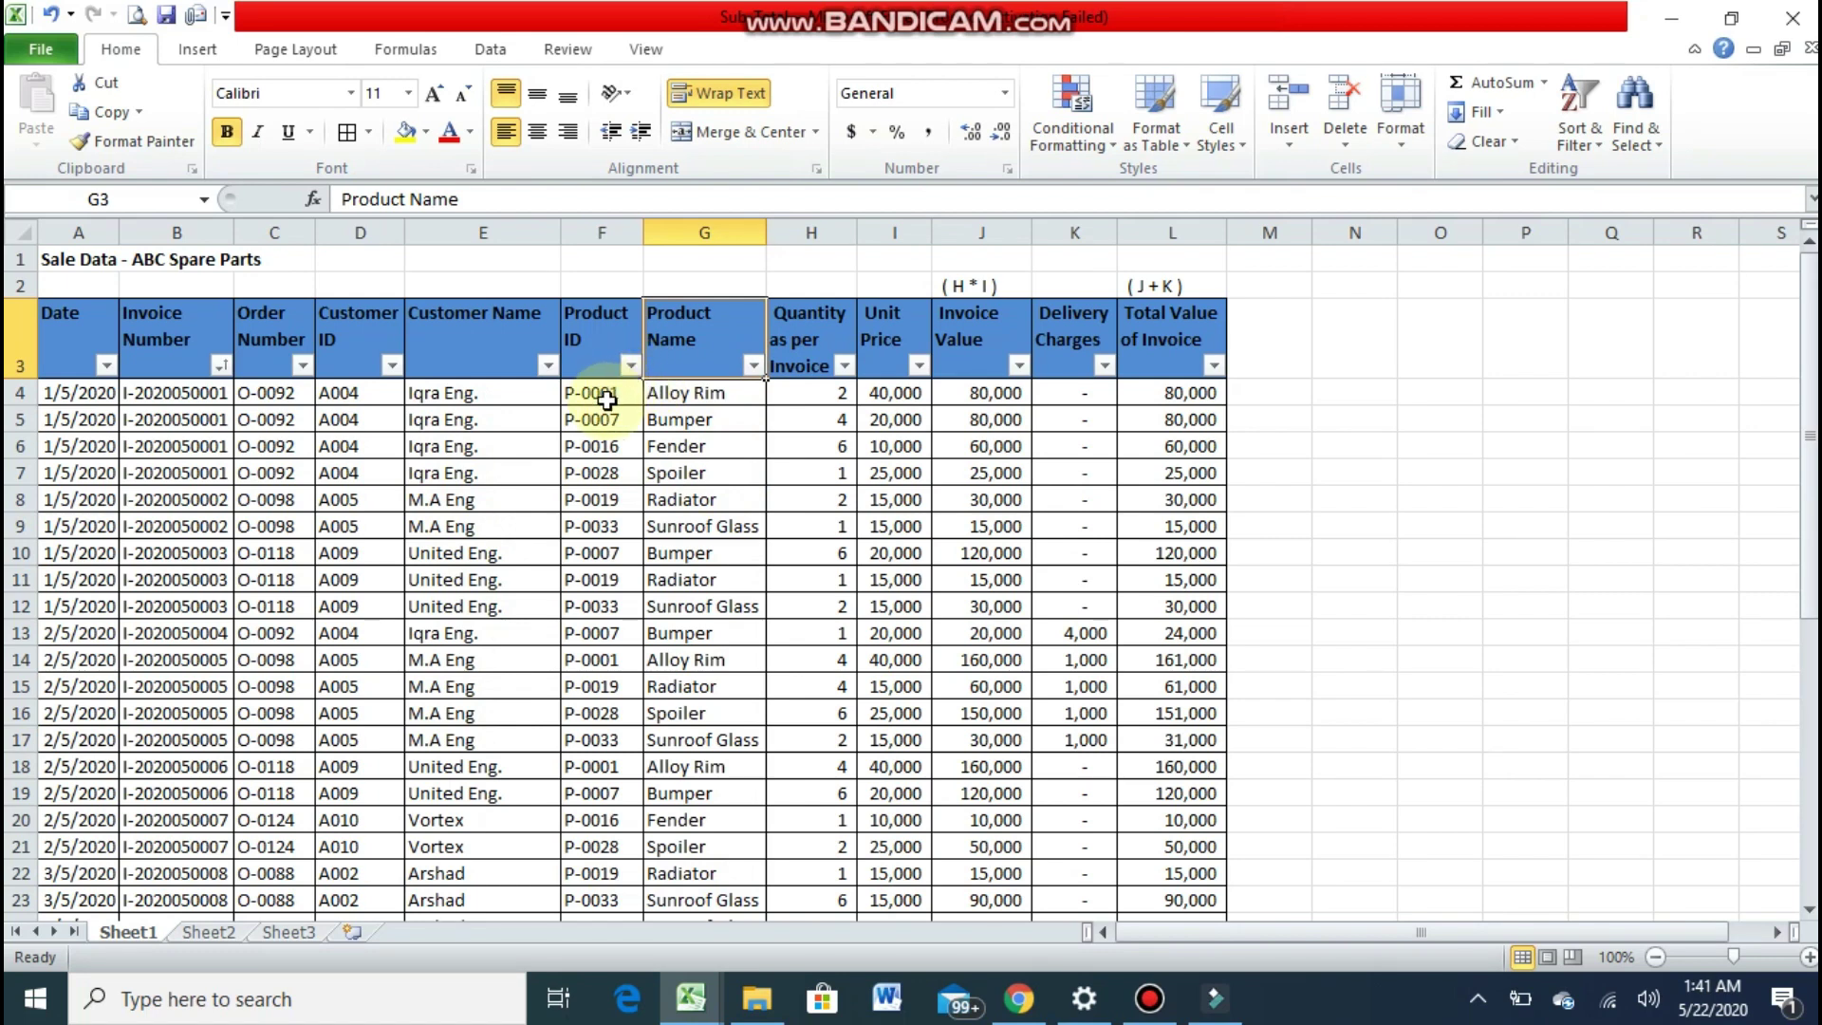
Step: Move the selection to cell F7 in the Product ID column
{"action": "key", "text": "Down"}
{"action": "key", "text": "Left"}
{"action": "key", "text": "Down"}
{"action": "key", "text": "Down"}
{"action": "key", "text": "Down"}
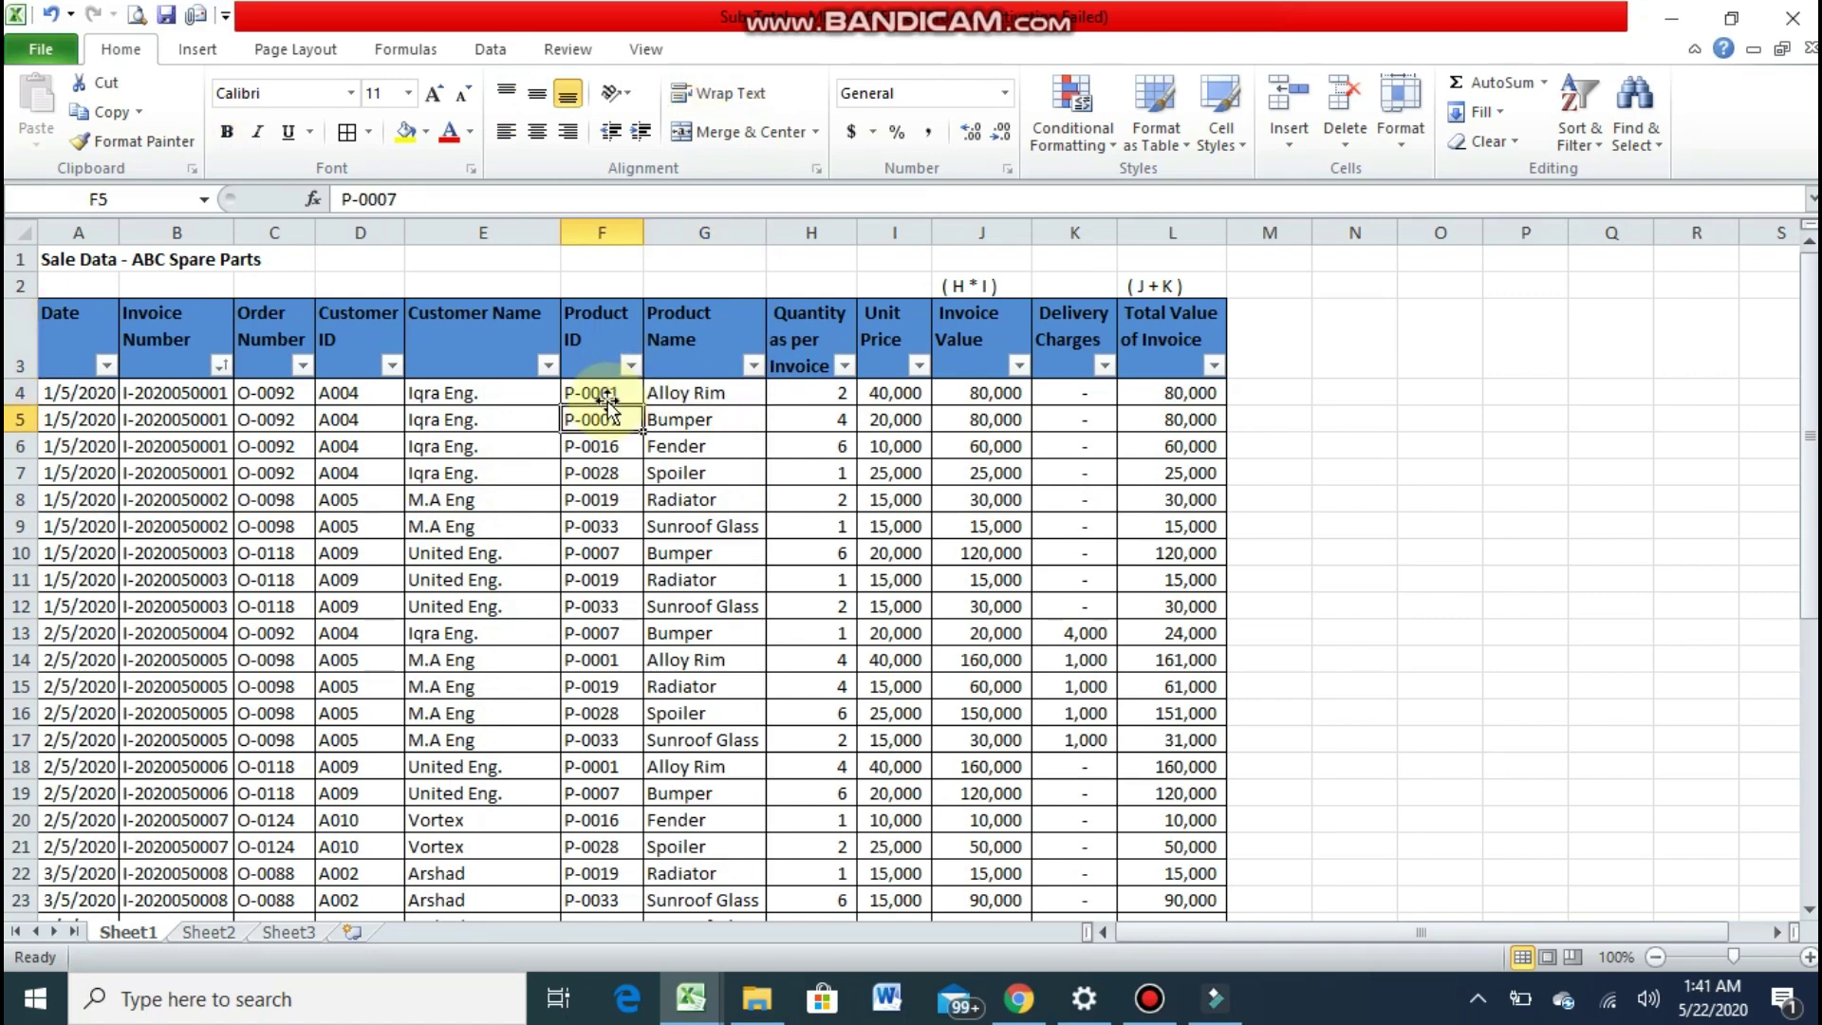
{"action": "key", "text": "BackSpace"}
{"action": "key", "text": "shift+Down"}
{"action": "key", "text": "shift+Down"}
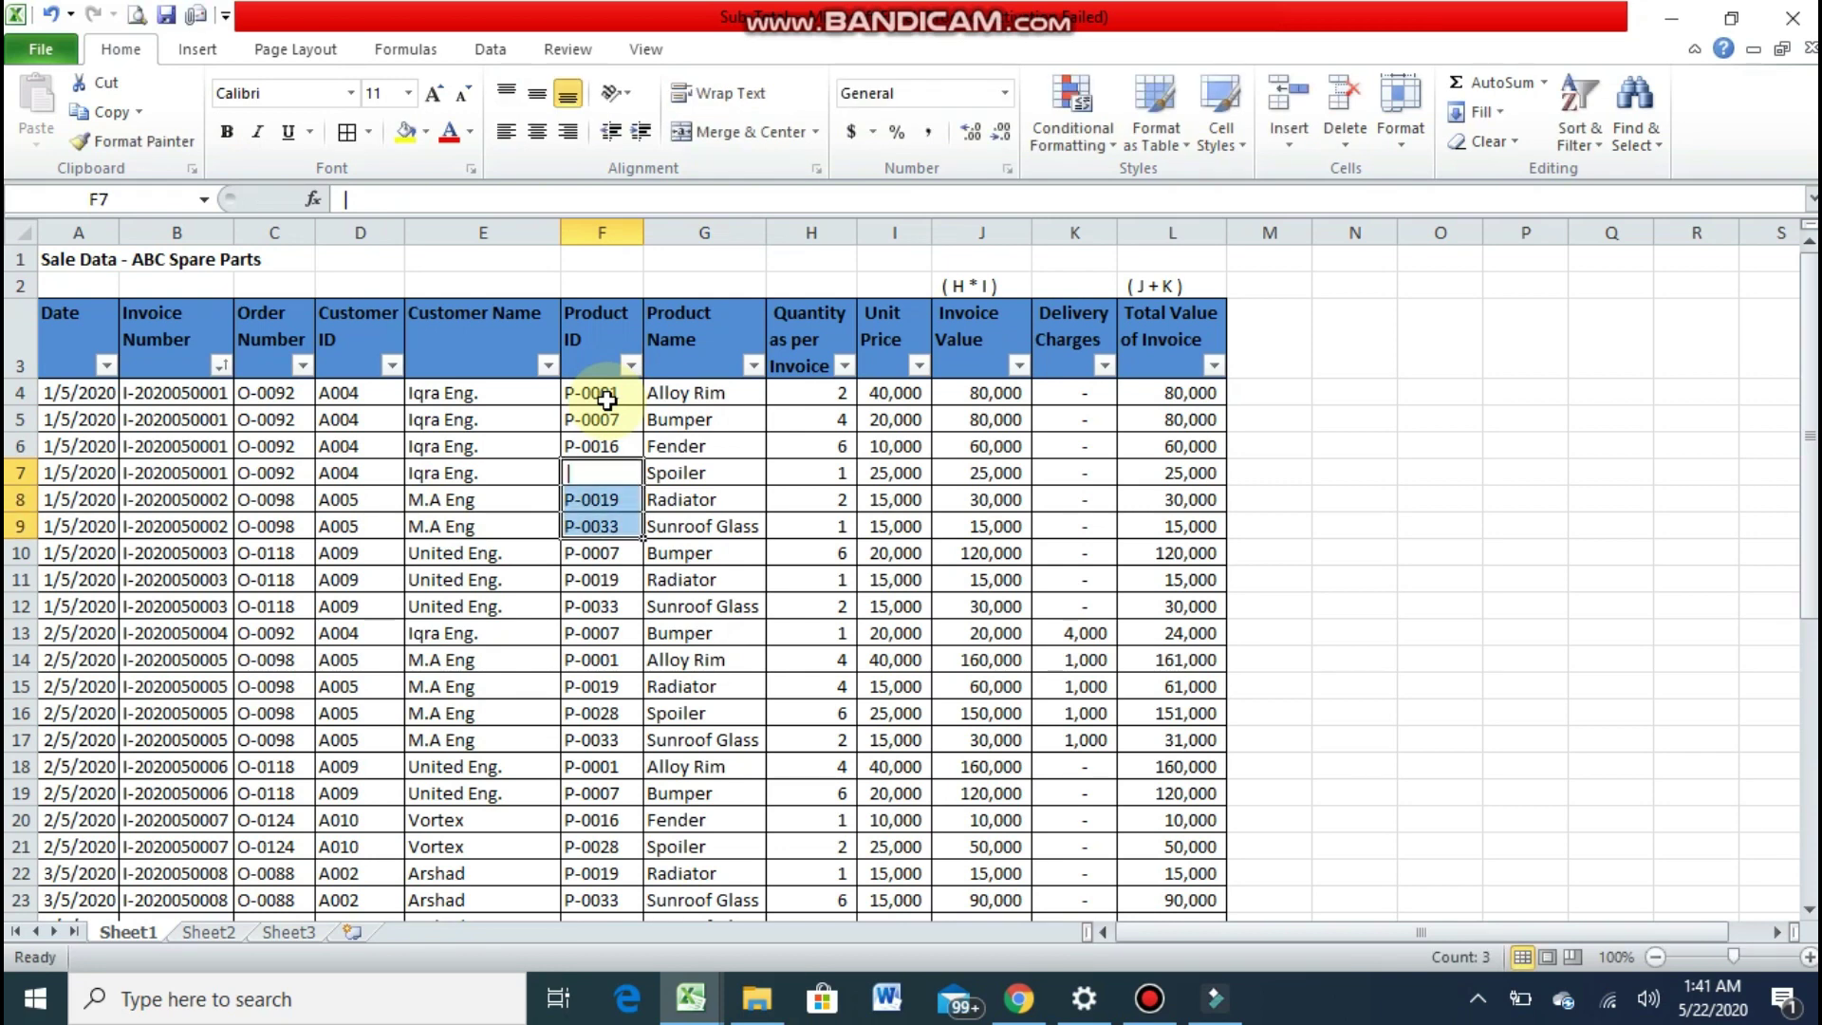
{"action": "key", "text": "ctrl+z"}
Step: Give the product IDs in F7:F11 a yellow cell fill and a red font
{"action": "key", "text": "shift+Down"}
{"action": "key", "text": "shift+Down"}
{"action": "key", "text": "shift+Down"}
{"action": "key", "text": "shift+Down"}
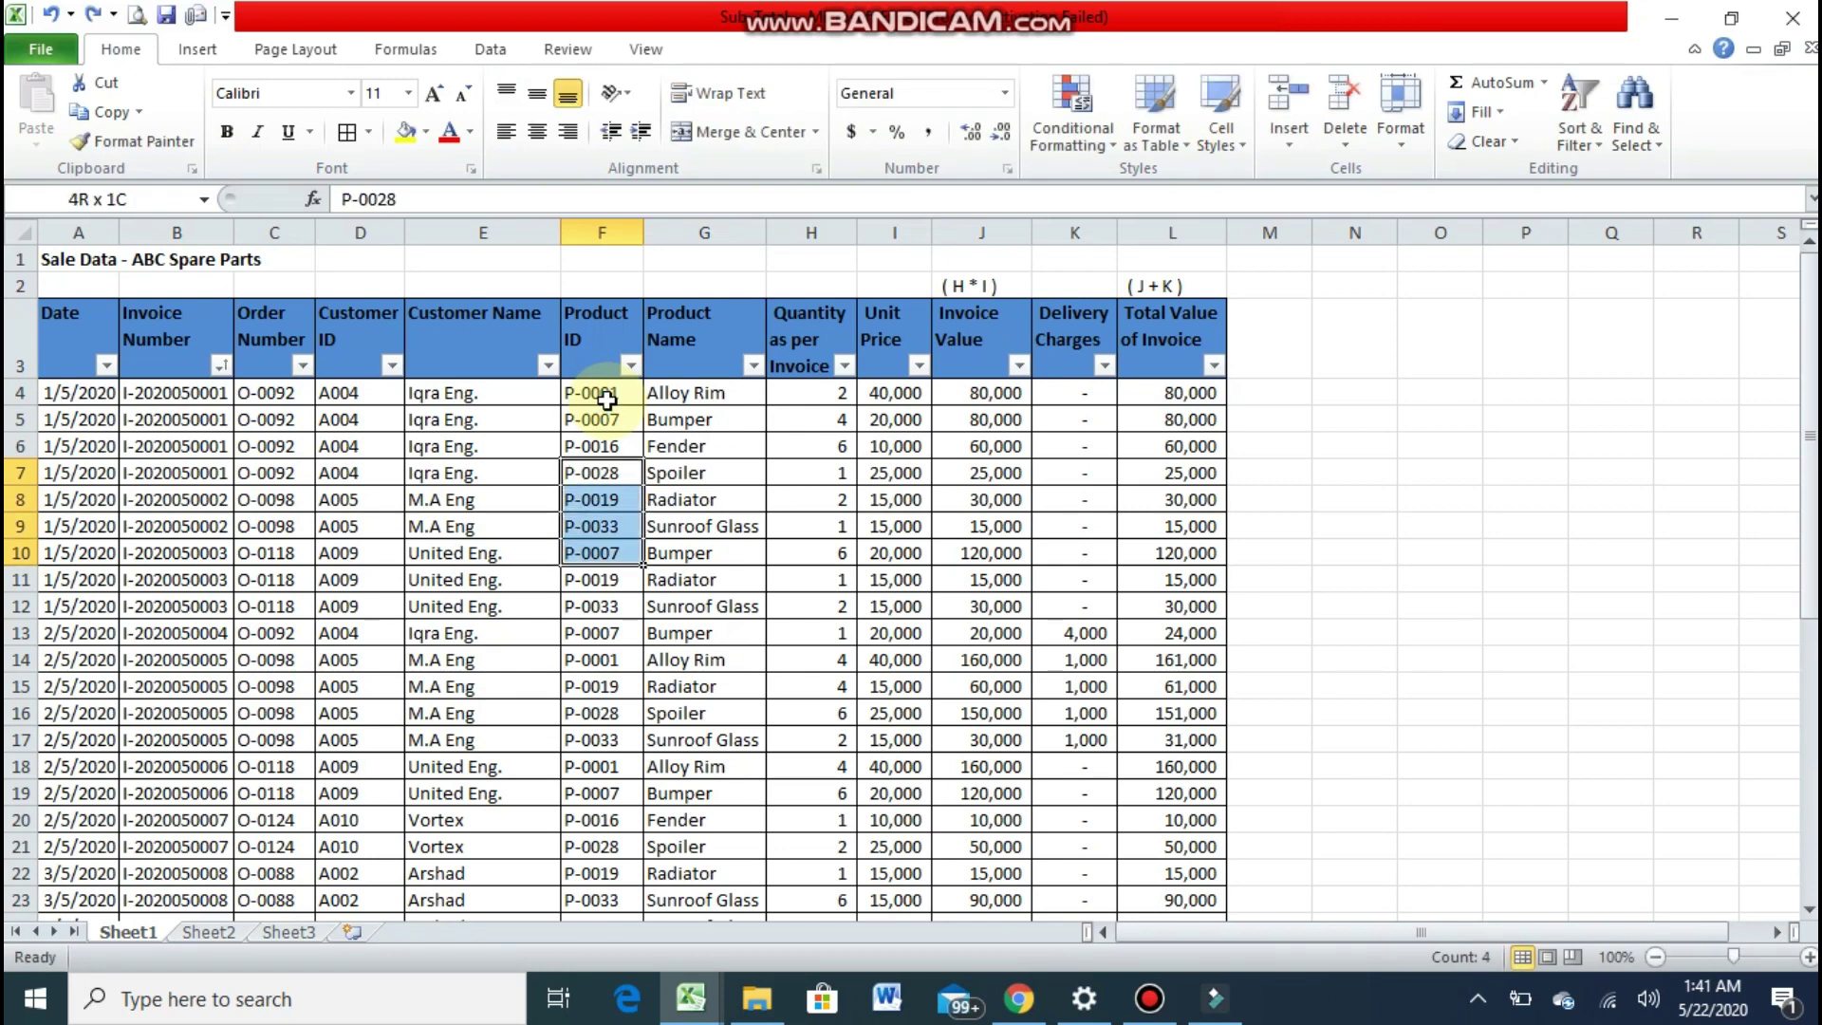
{"action": "left_click", "coordinate": [407, 144]}
{"action": "left_click", "coordinate": [448, 138]}
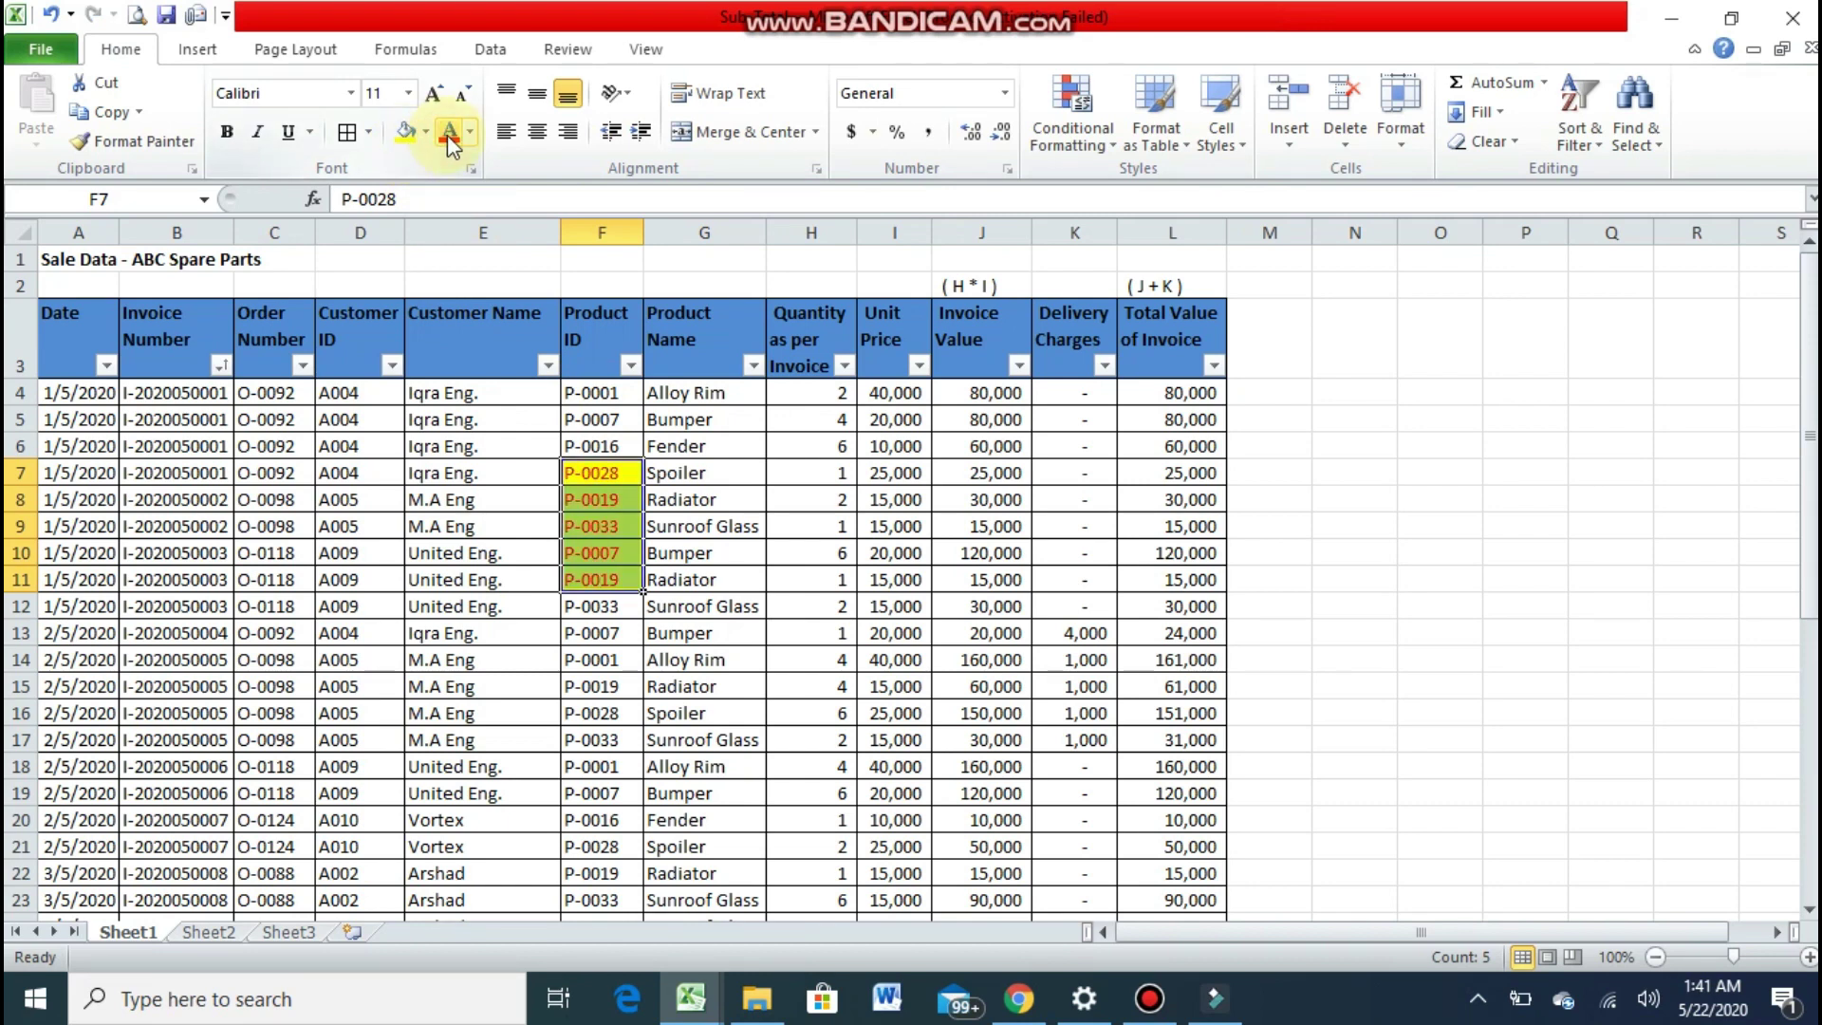
{"action": "key", "text": "Left"}
{"action": "key", "text": "Right"}
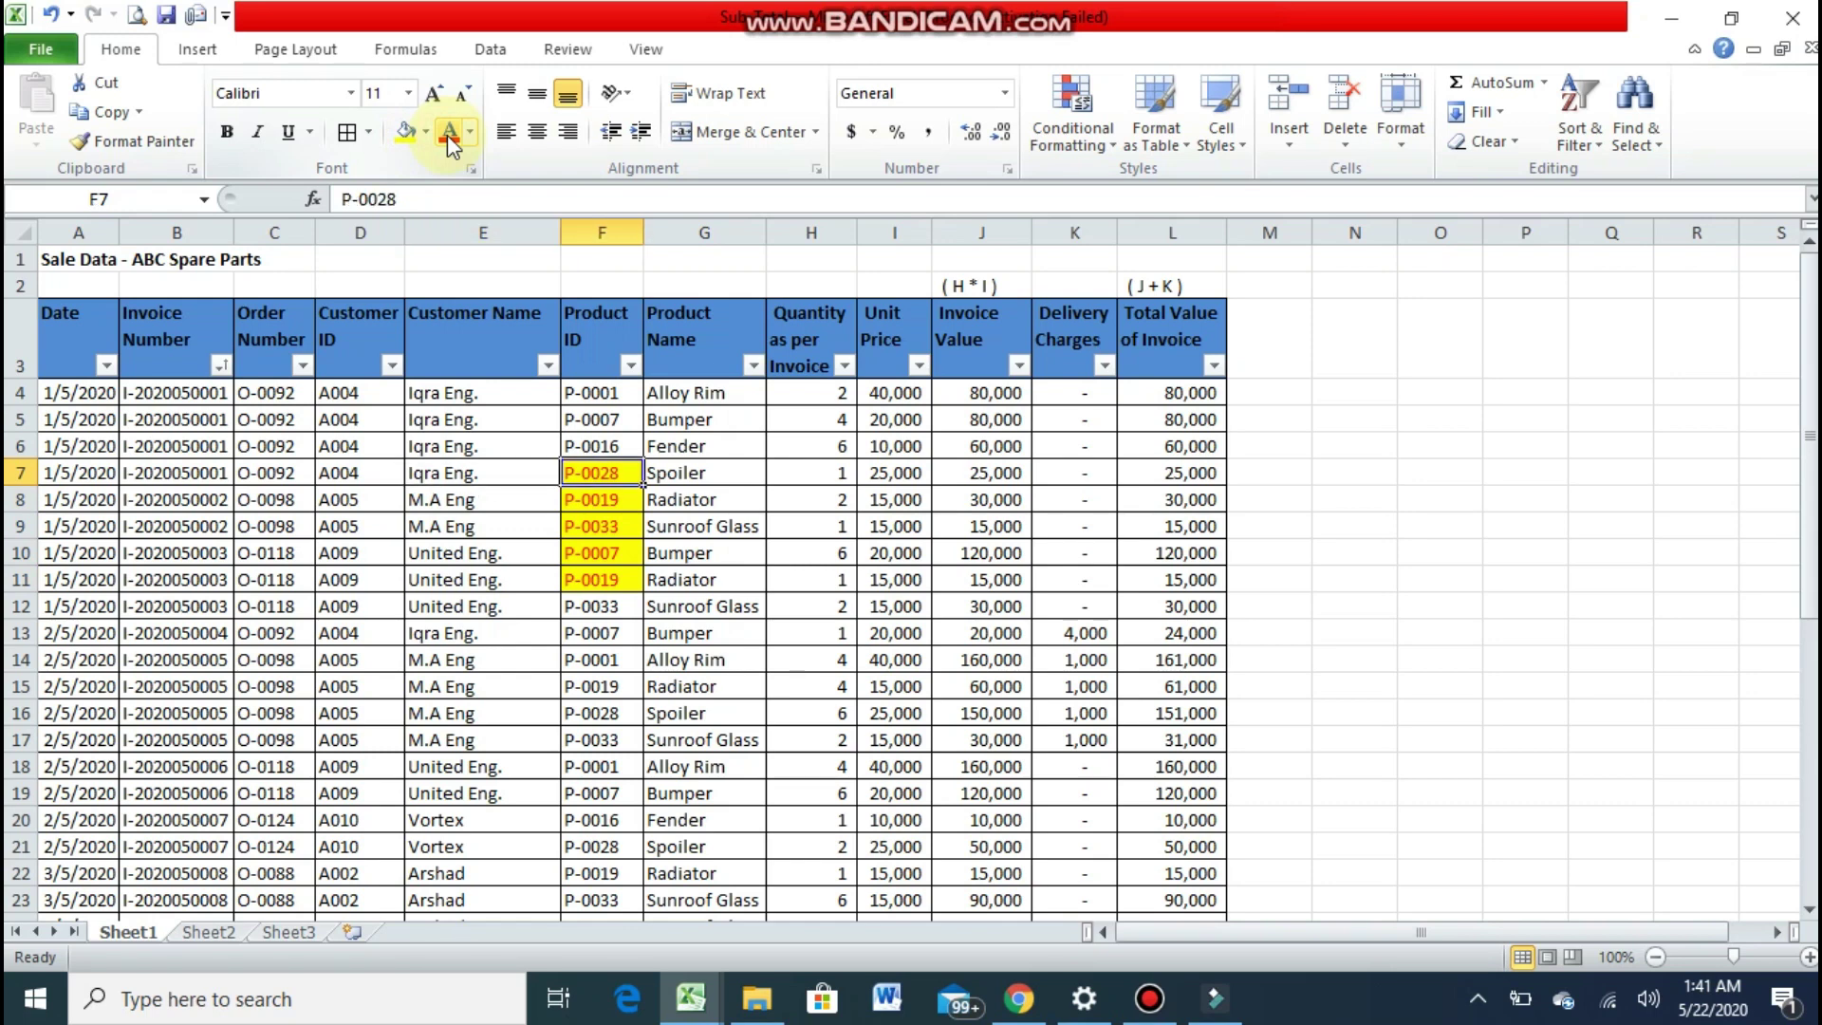
{"action": "key", "text": "shift+Down"}
{"action": "key", "text": "shift+Down"}
{"action": "key", "text": "shift+Down"}
{"action": "key", "text": "shift+Down"}
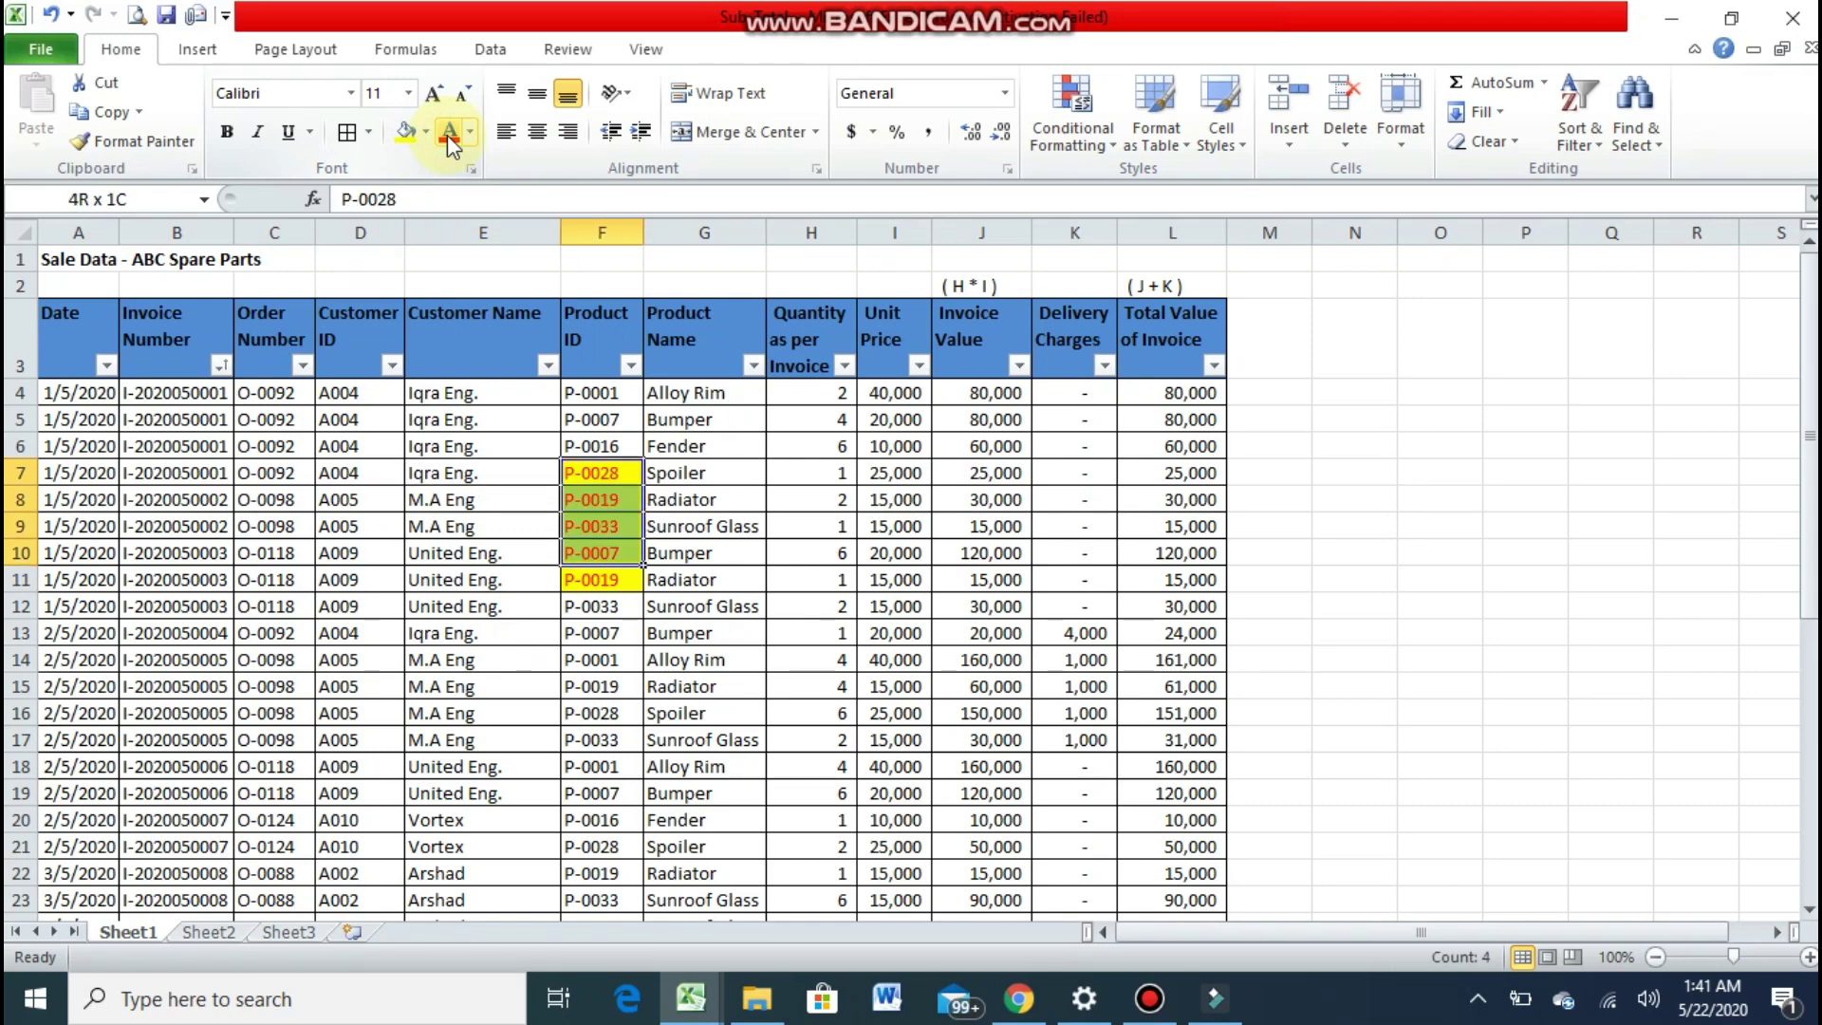
{"action": "key", "text": "shift+Right"}
{"action": "key", "text": "shift+Right"}
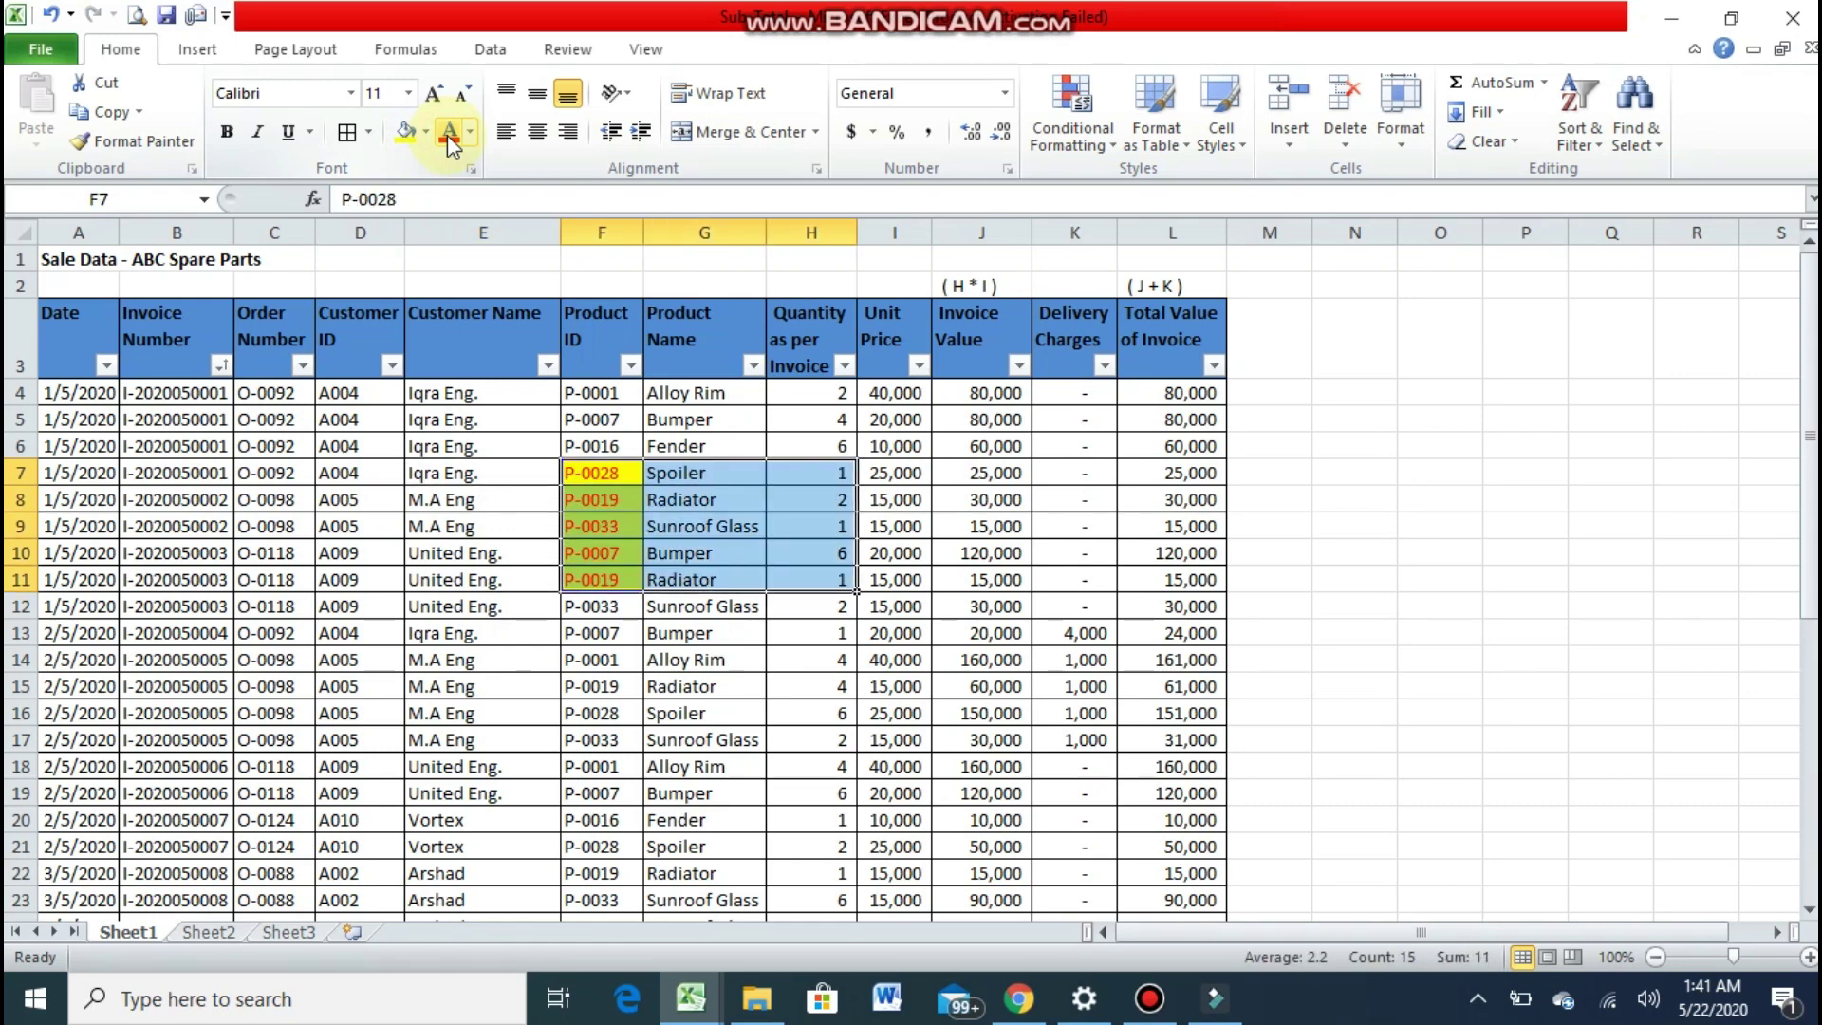
{"action": "key", "text": "Left"}
{"action": "key", "text": "Right"}
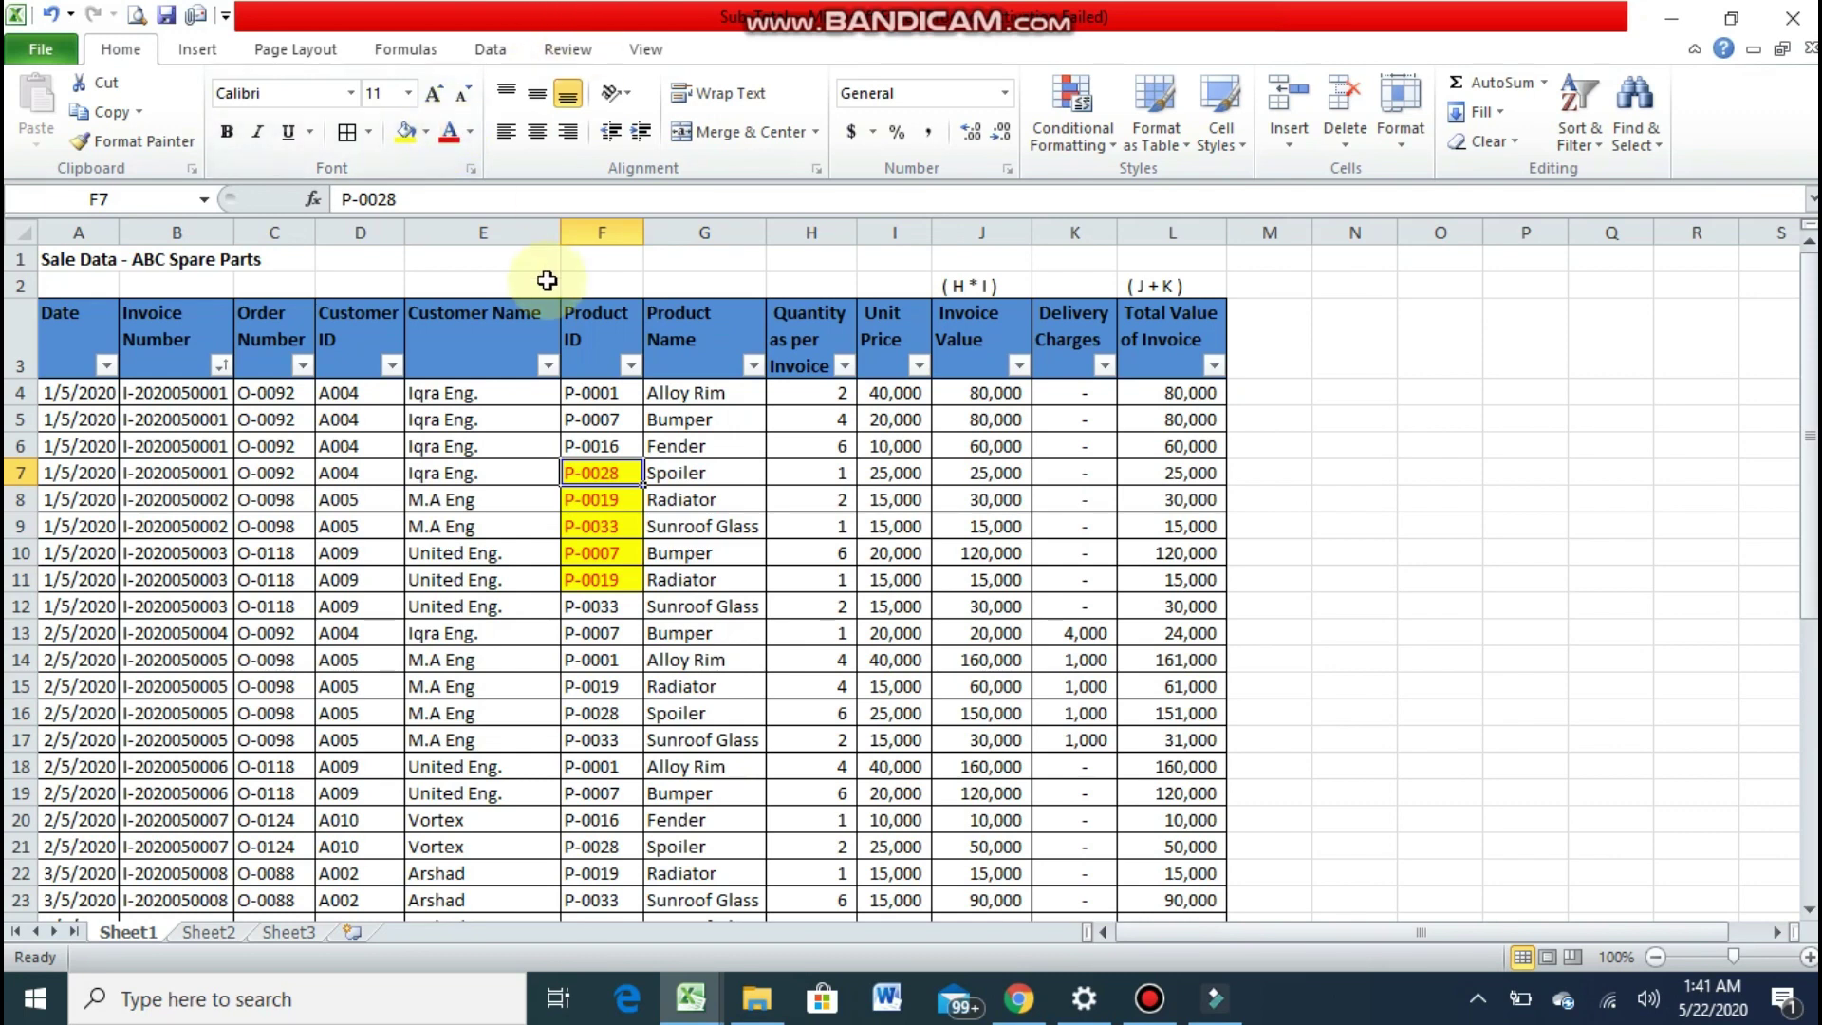
Step: Filter the Product ID column by the yellow cell color and move the selection to its header in F3
{"action": "left_click", "coordinate": [632, 366]}
{"action": "mouse_move", "coordinate": [572, 548]}
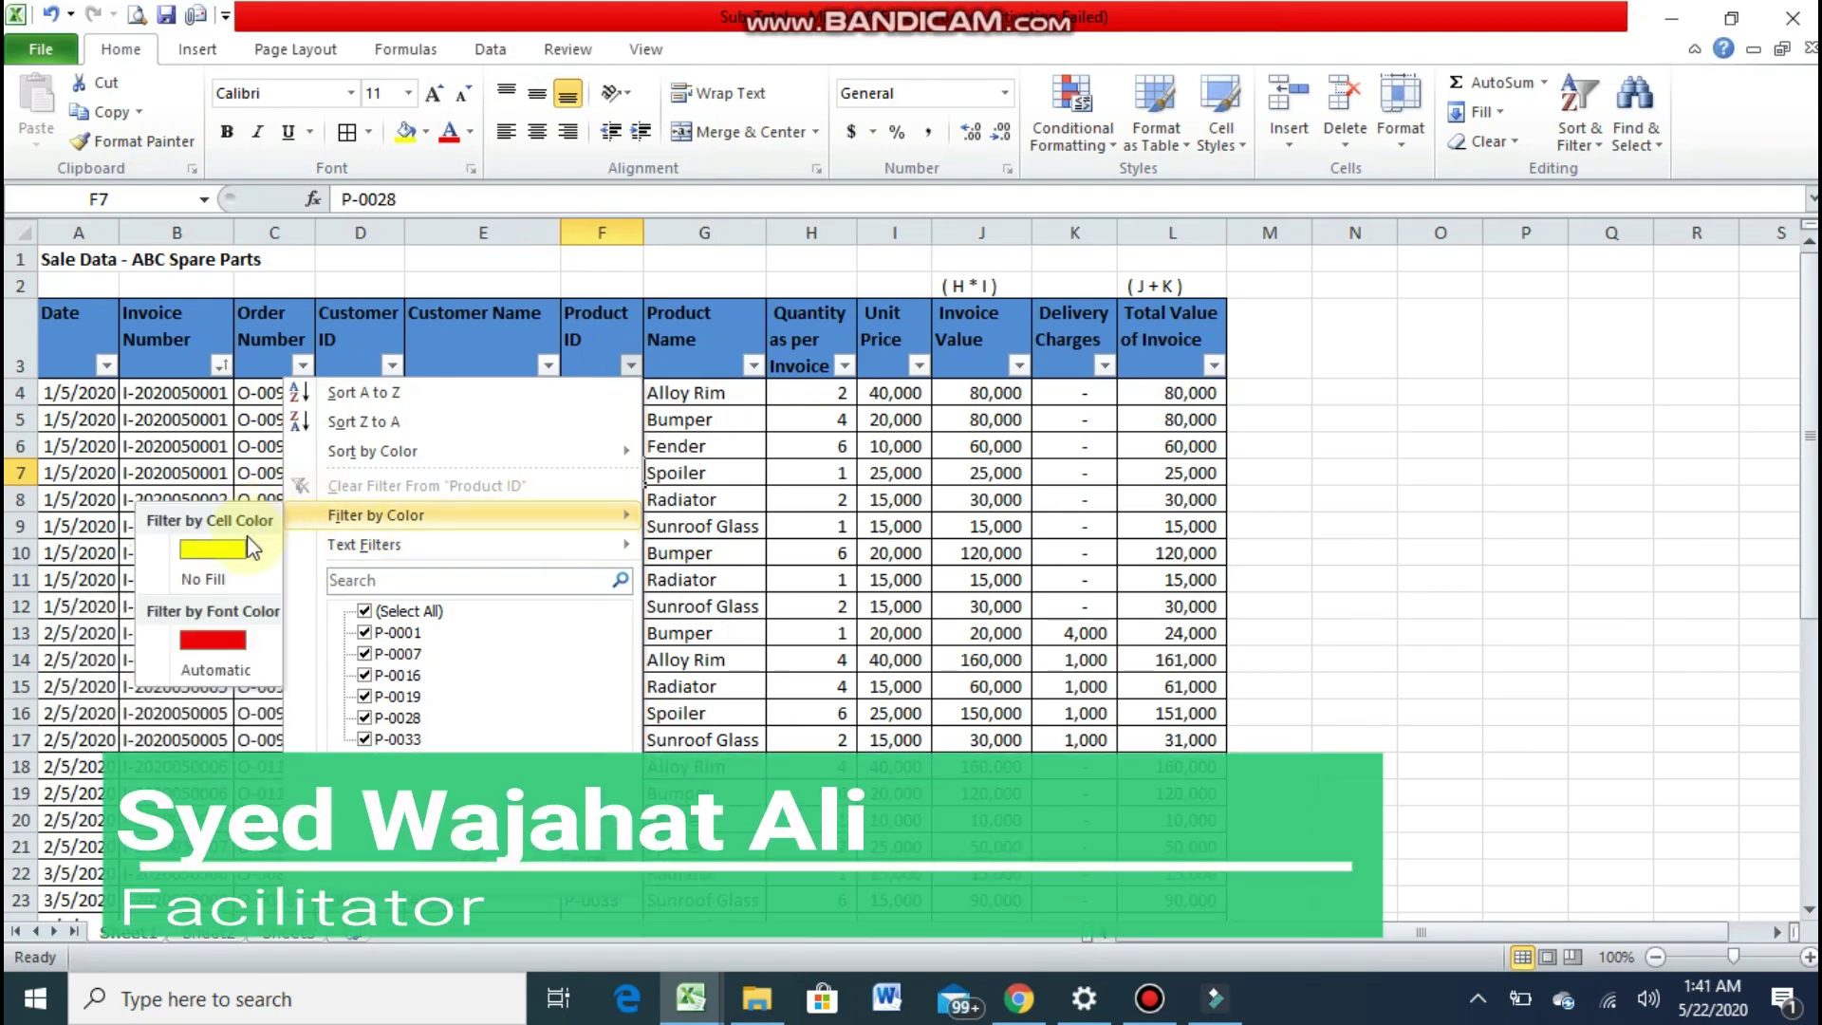
{"action": "left_click", "coordinate": [242, 551]}
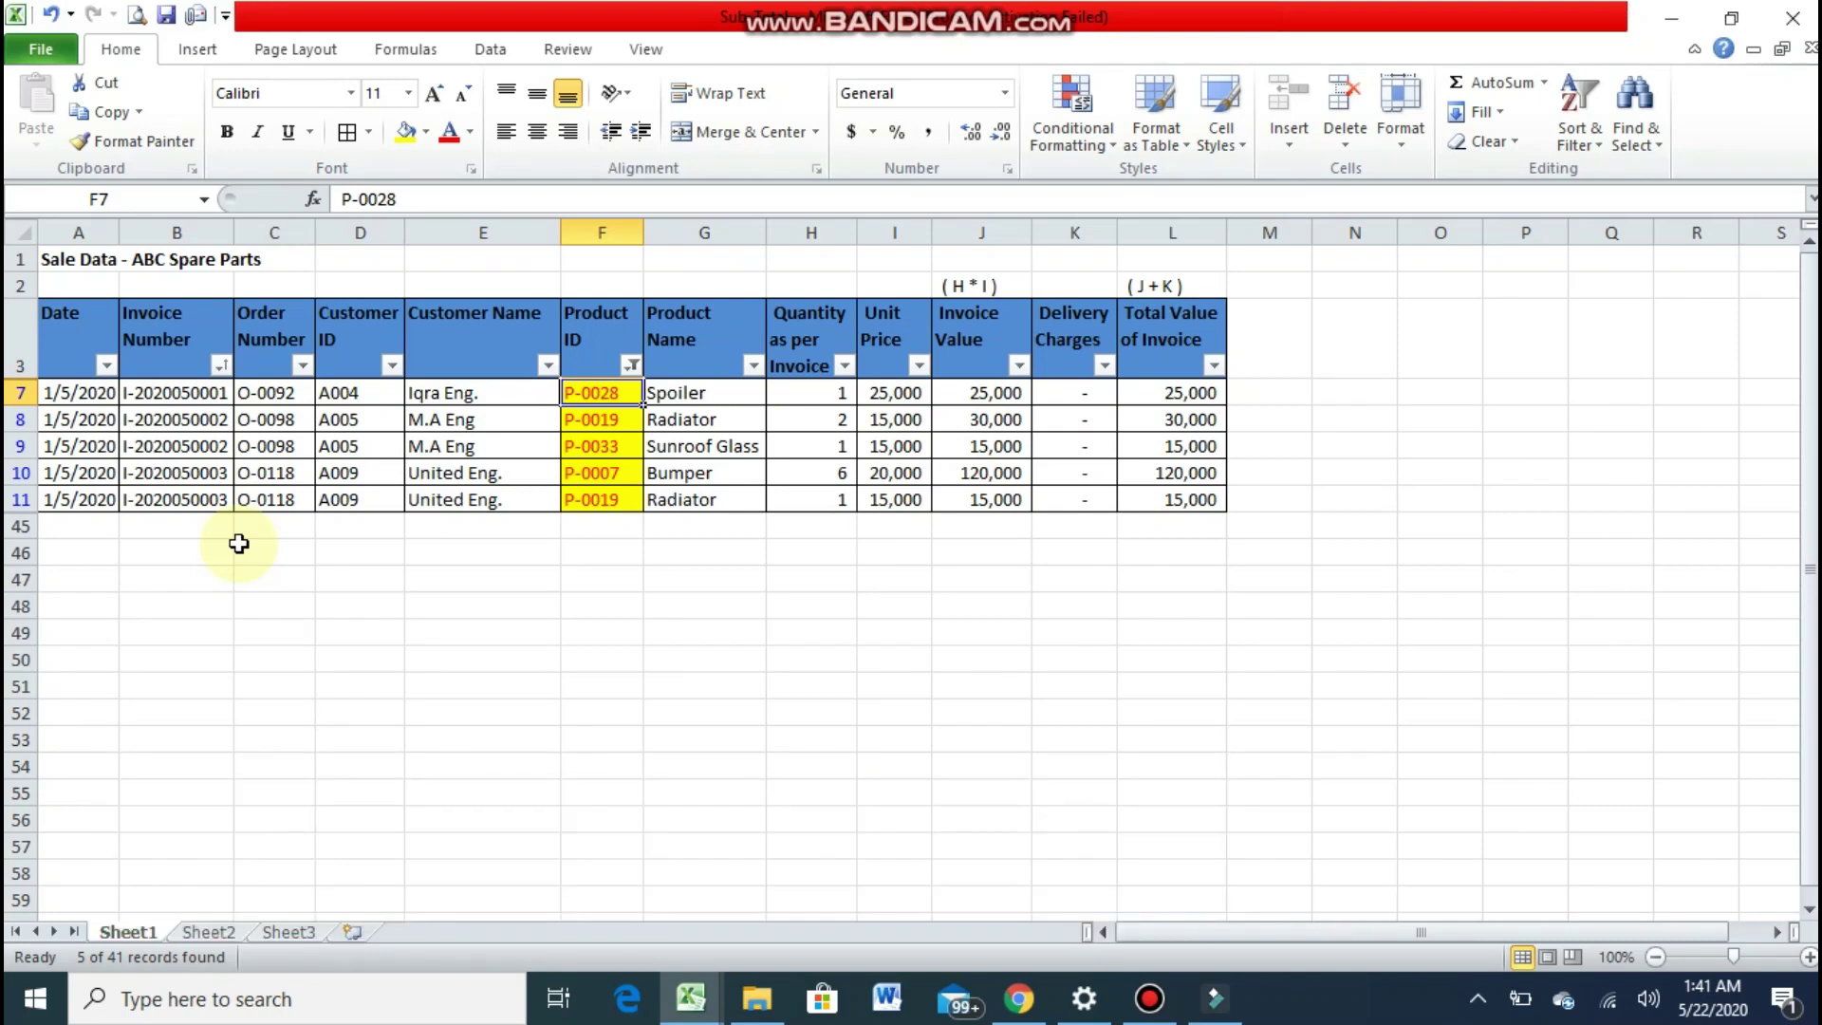
{"action": "key", "text": "Up"}
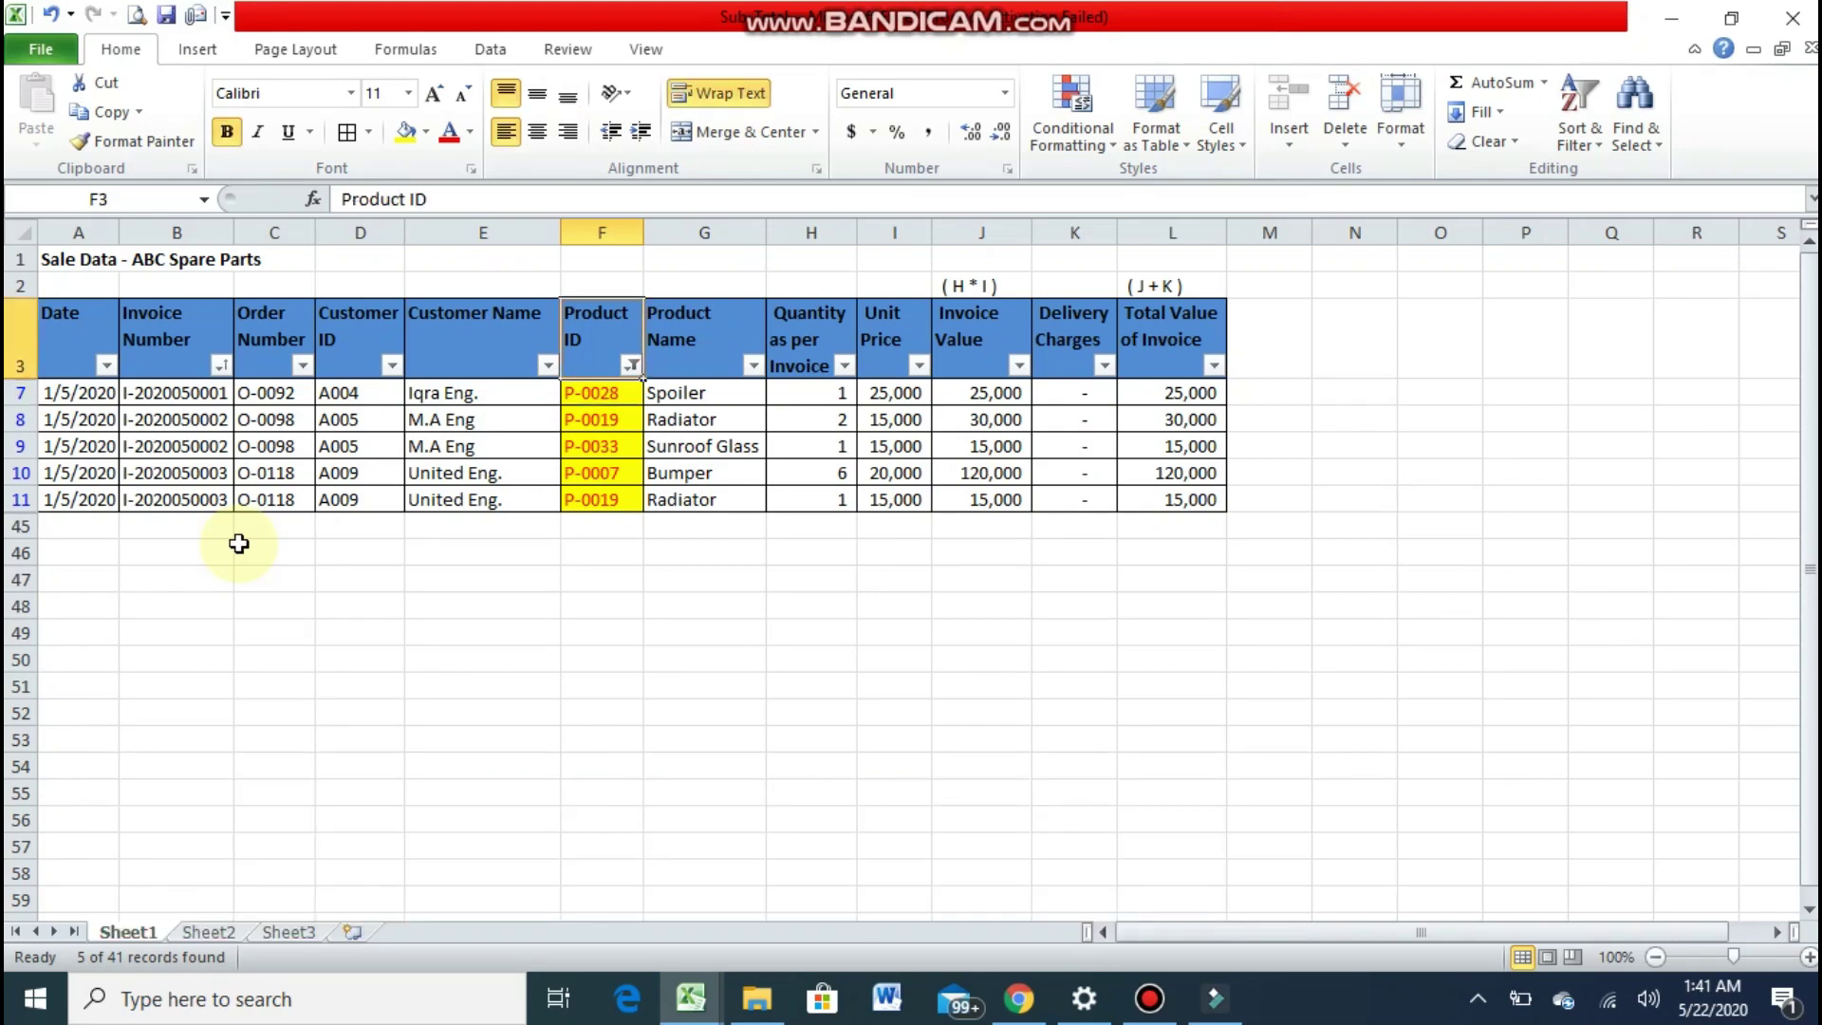
Step: Move the selection to cell F7 and clear the filter from the Product ID column
{"action": "key", "text": "Down"}
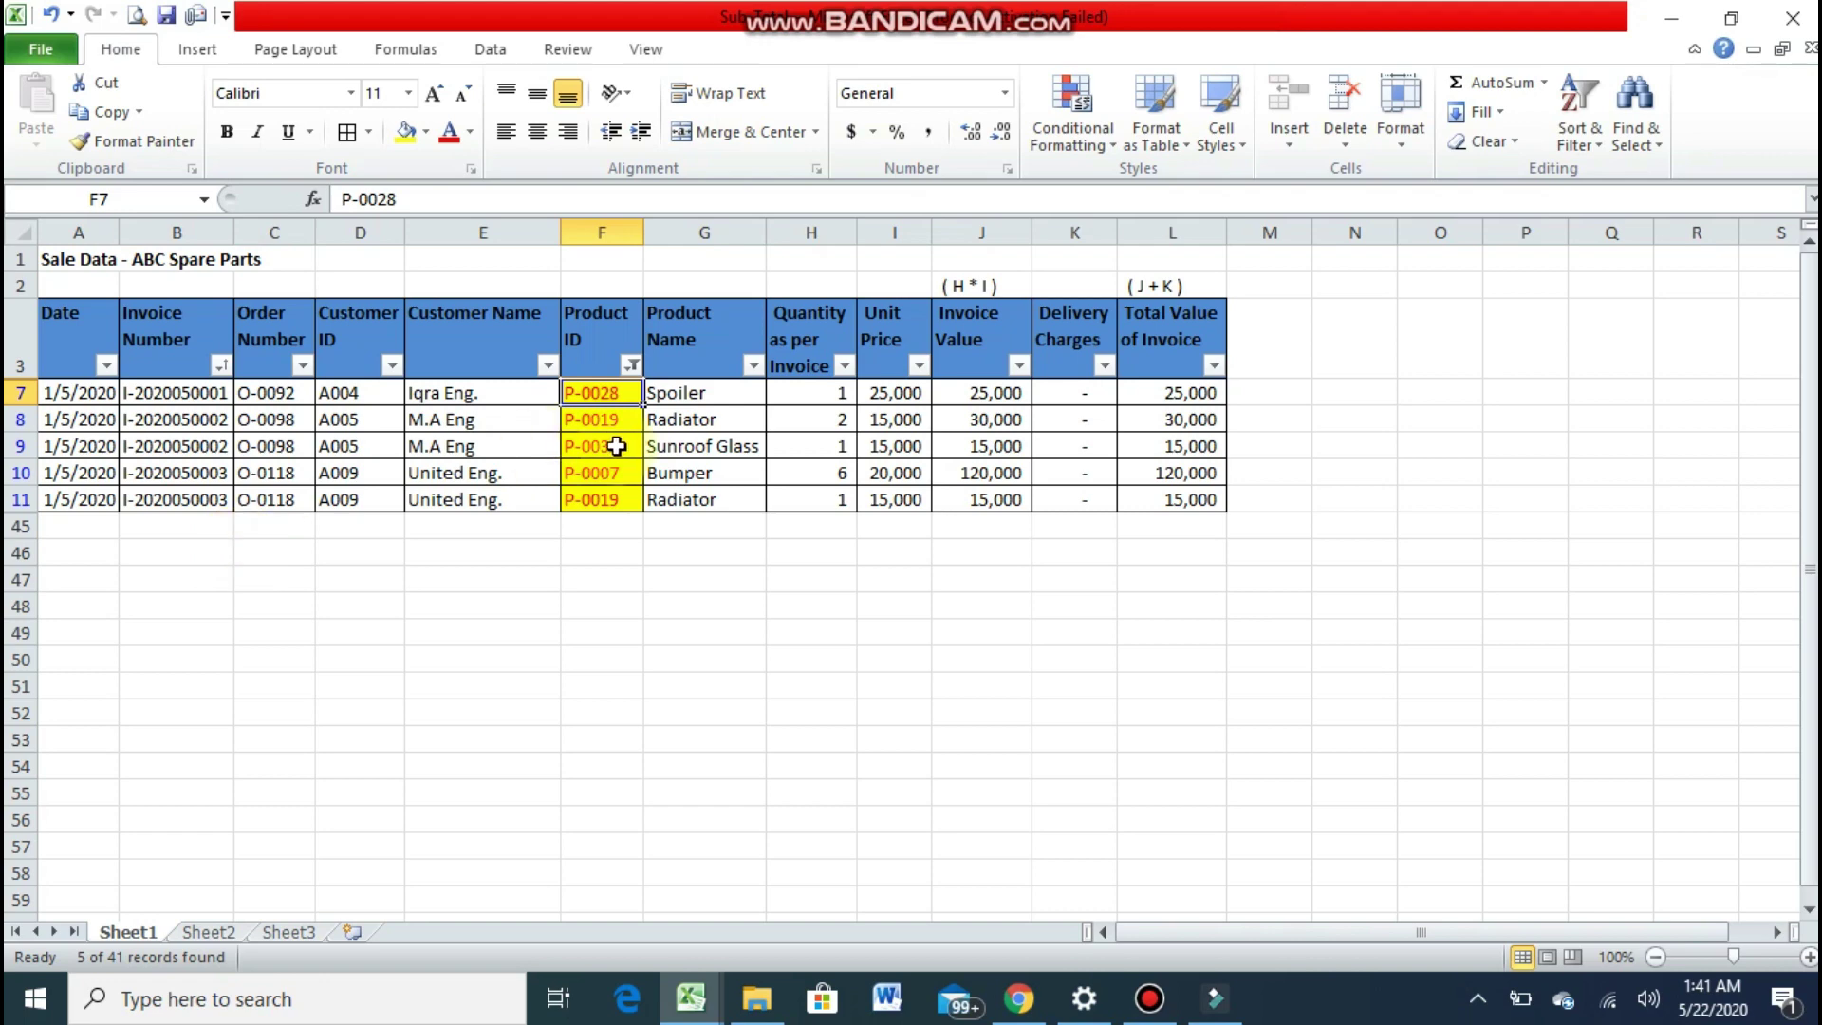
{"action": "left_click", "coordinate": [631, 366]}
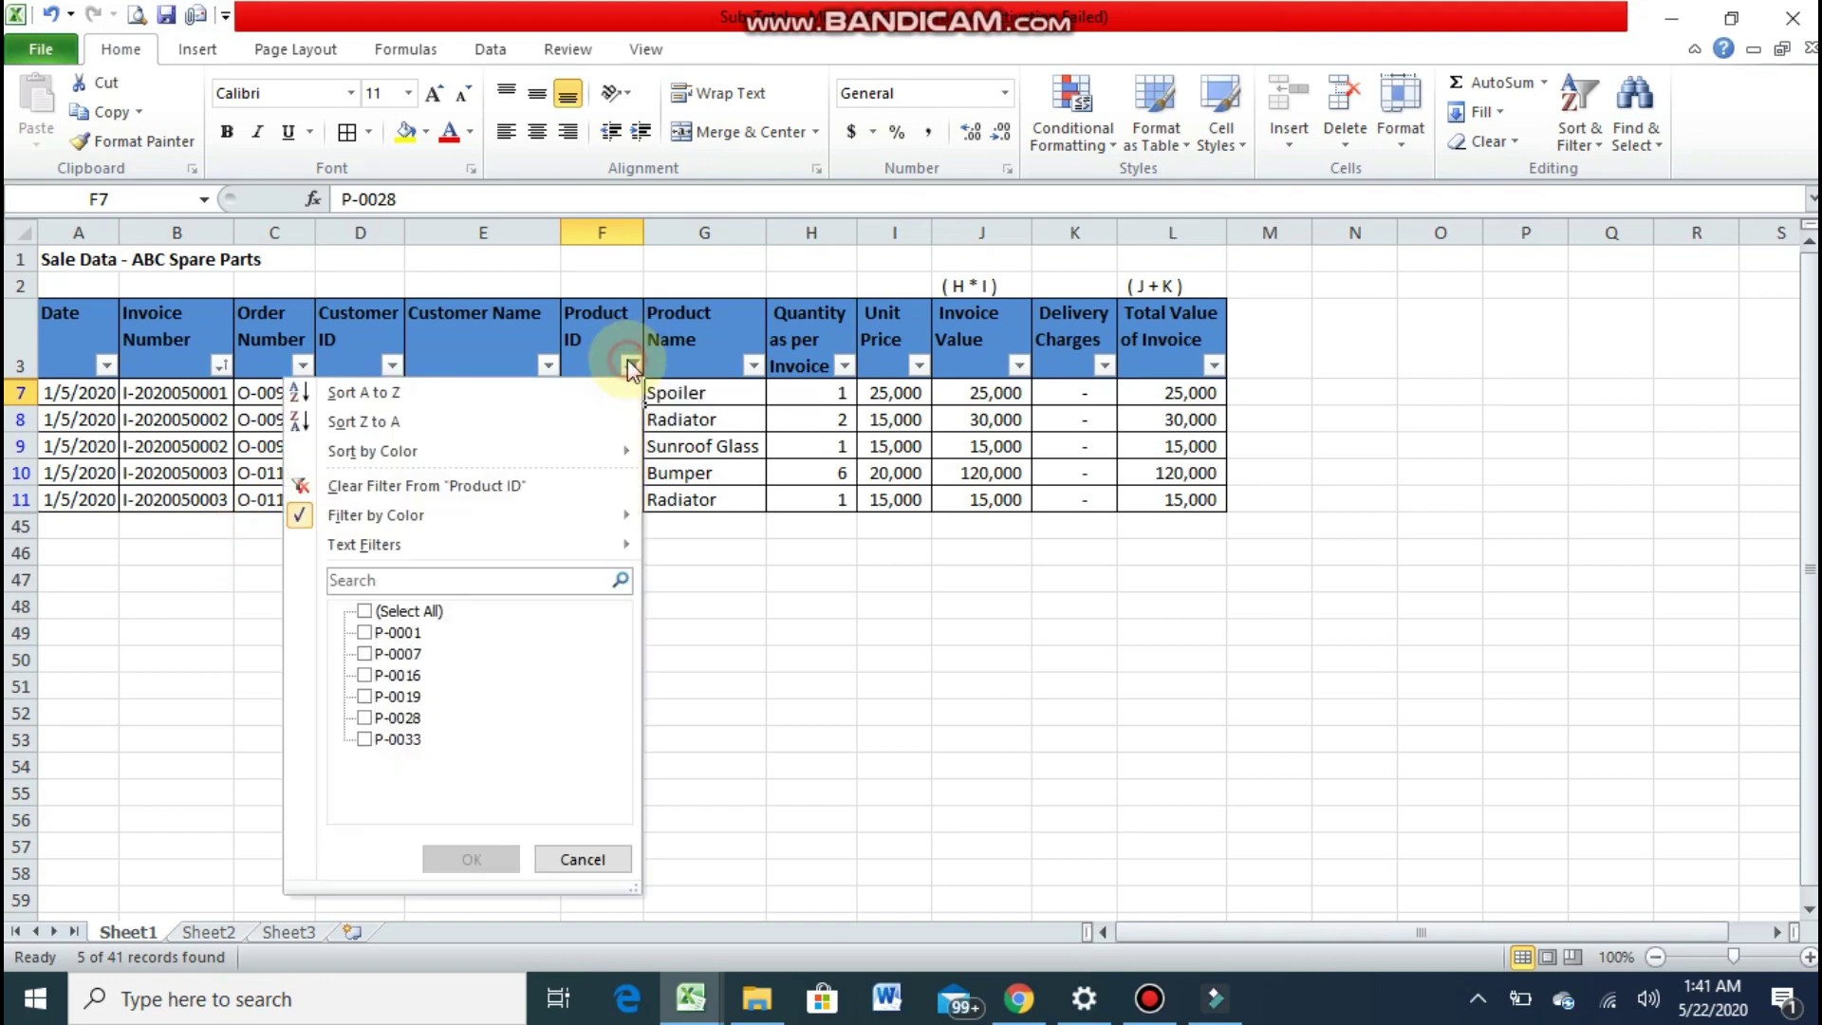
{"action": "left_click", "coordinate": [562, 481]}
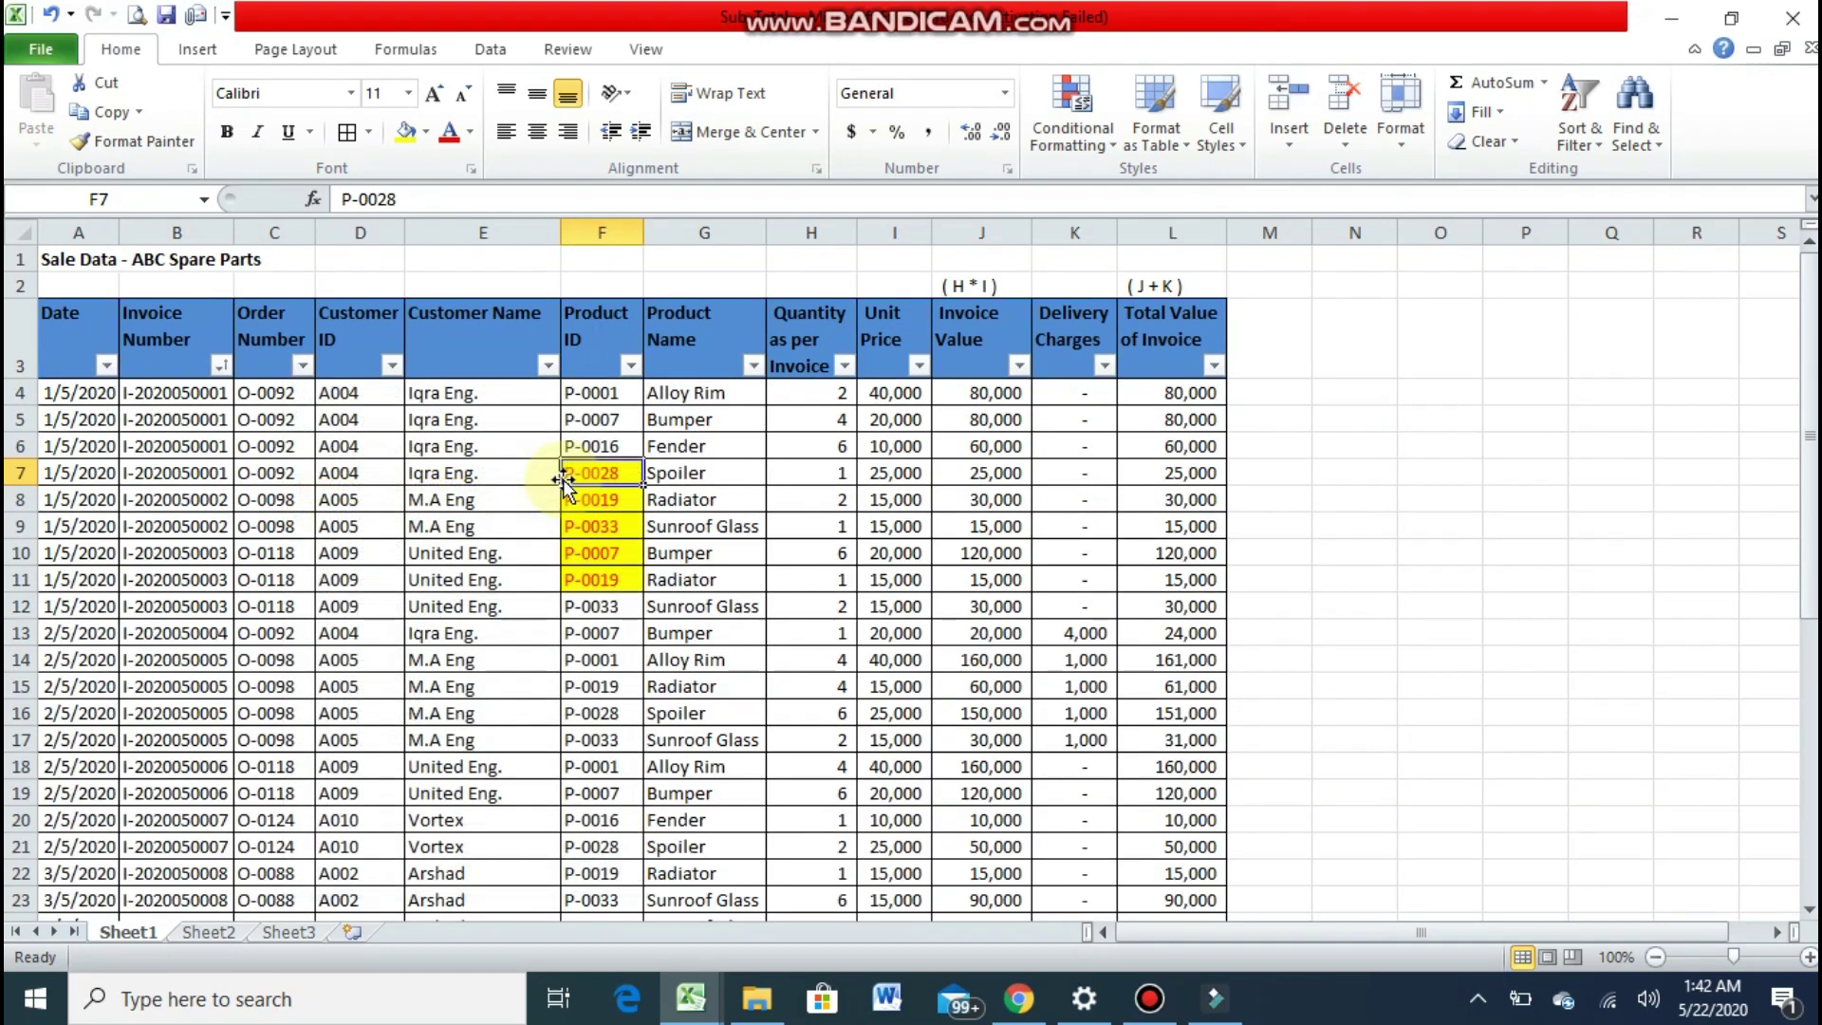
Step: Give the product IDs in F12:F17 a green cell fill
{"action": "key", "text": "Down"}
{"action": "key", "text": "Down"}
{"action": "key", "text": "Down"}
{"action": "key", "text": "Down"}
{"action": "key", "text": "Down"}
{"action": "key", "text": "shift+Down"}
{"action": "key", "text": "shift+Down"}
{"action": "key", "text": "shift+Down"}
{"action": "key", "text": "shift+Down"}
{"action": "key", "text": "shift+Down"}
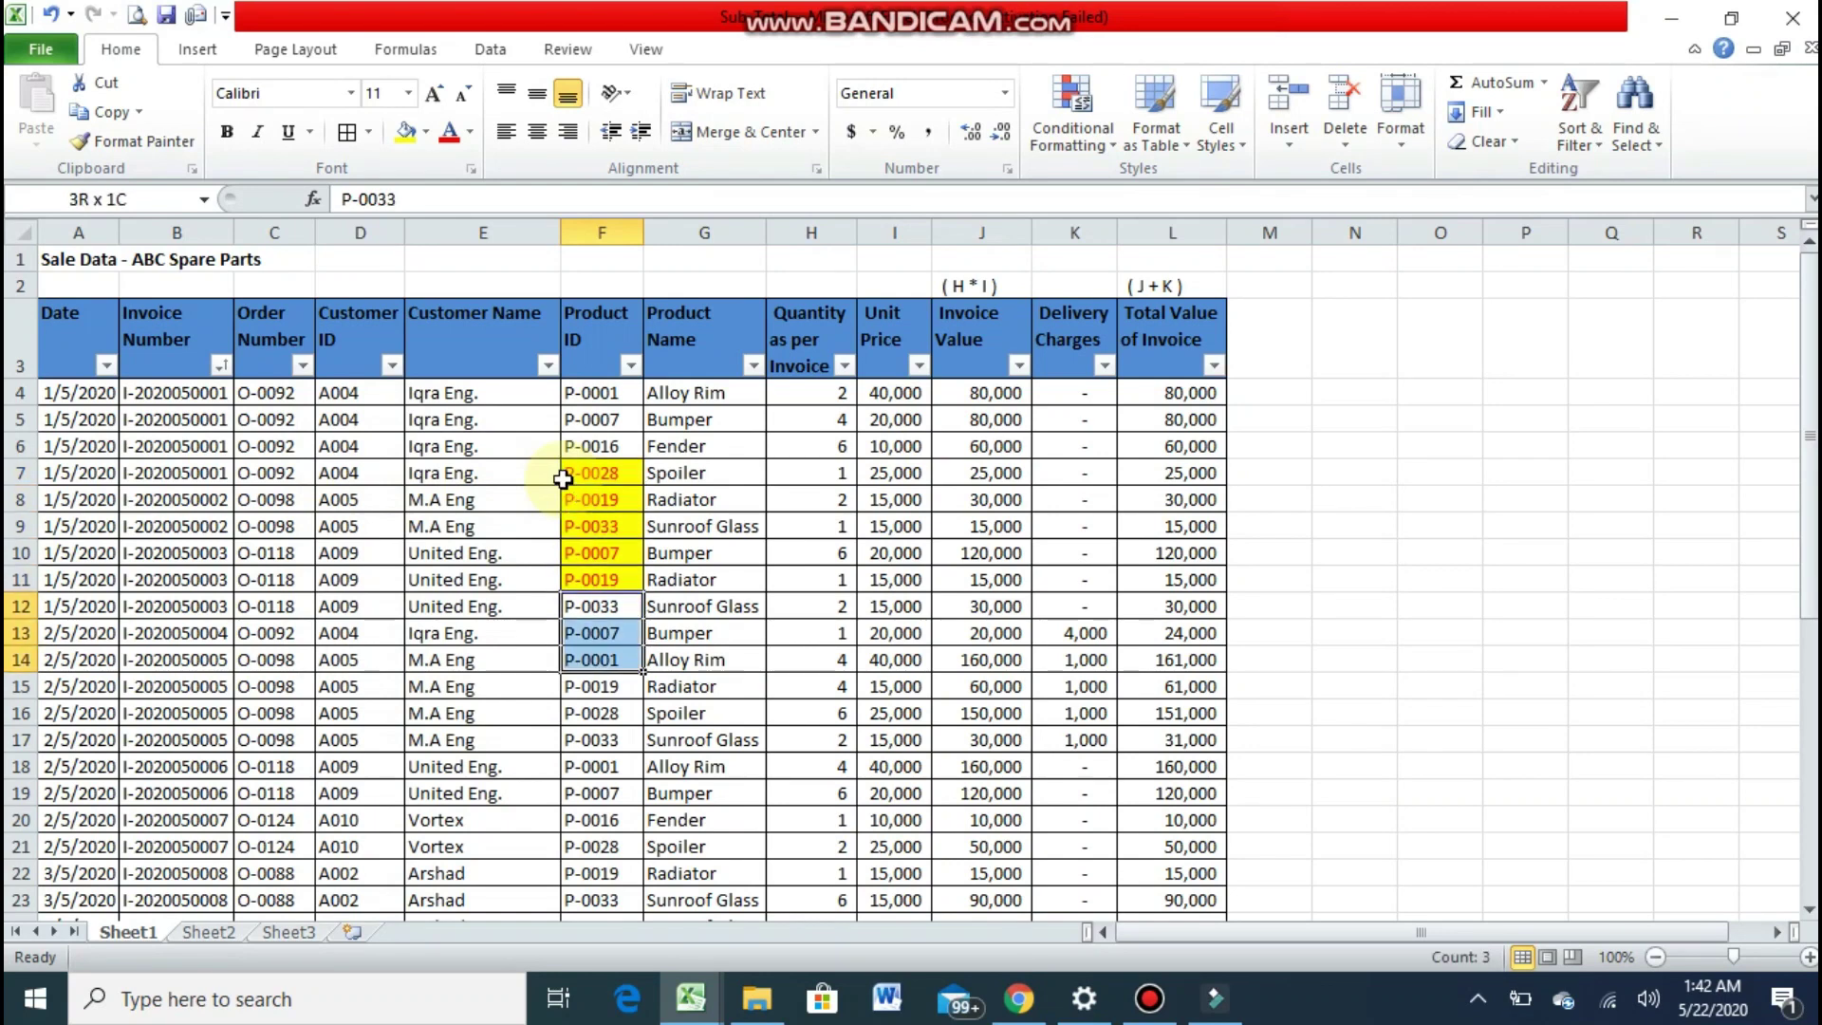
{"action": "left_click", "coordinate": [428, 141]}
{"action": "left_click", "coordinate": [311, 326]}
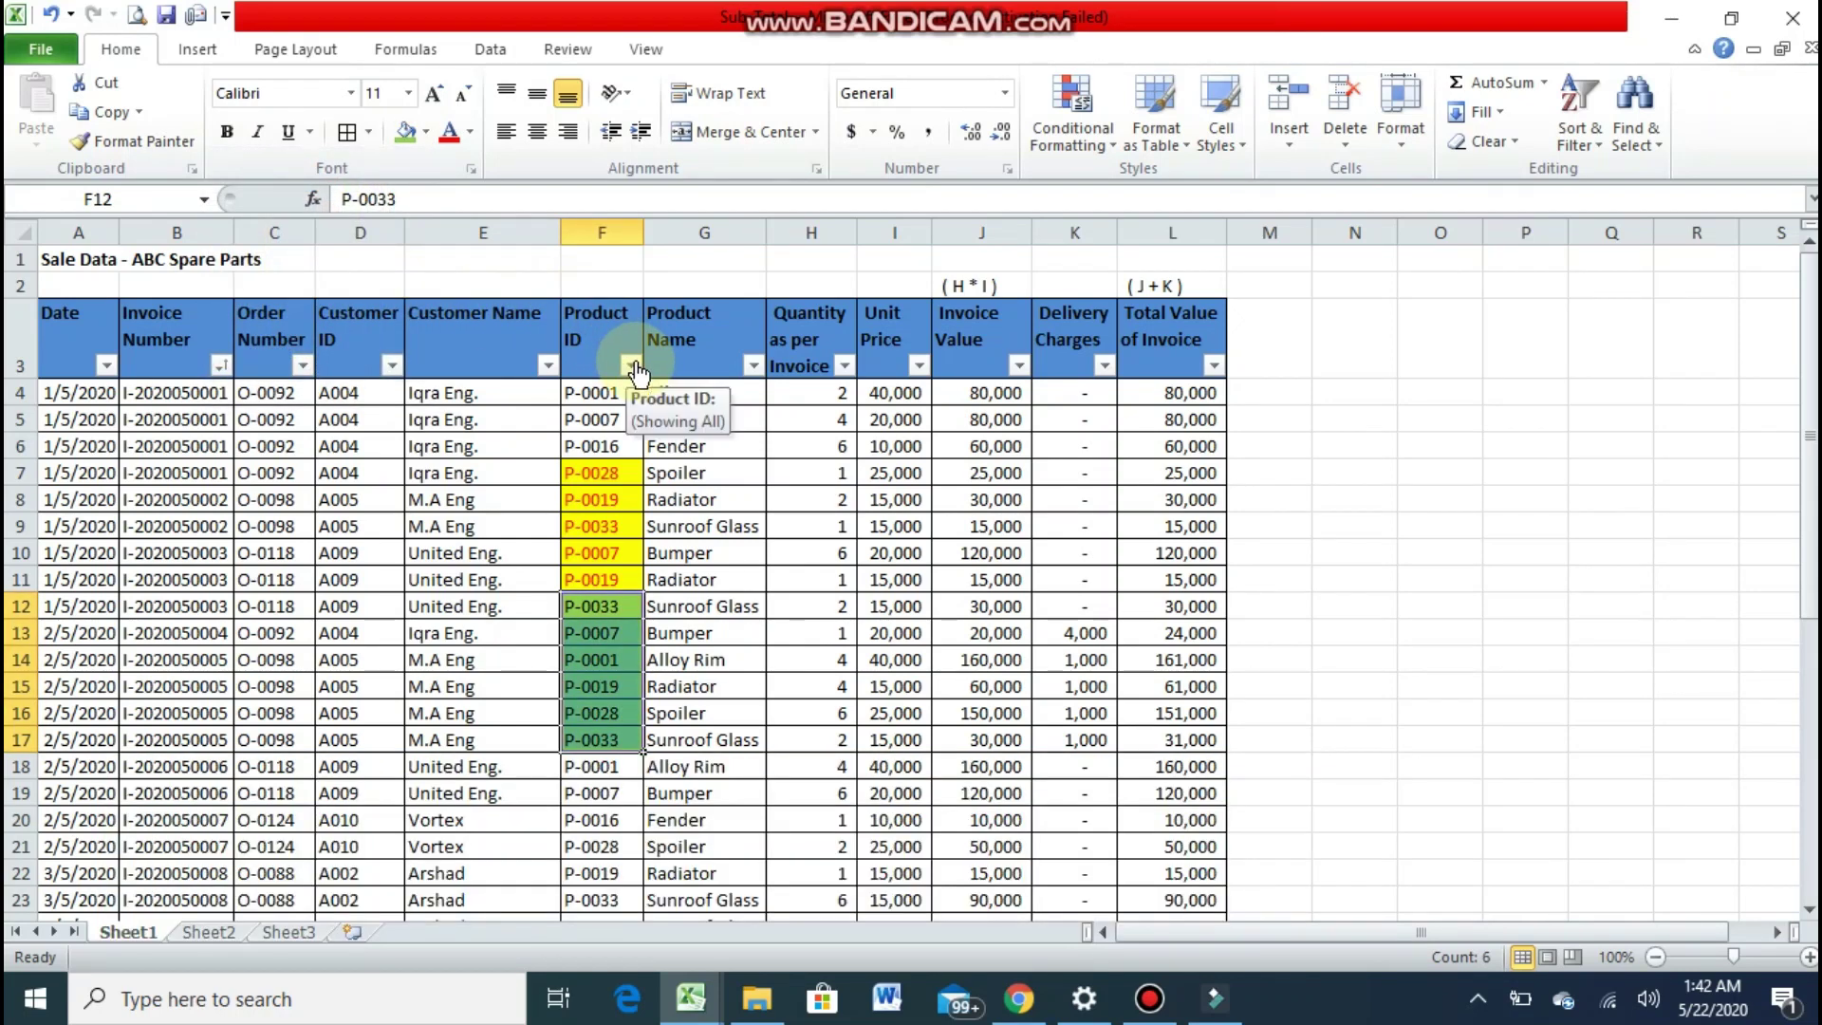
Step: Filter the Product ID column by the green cell color and move the selection to its header in F3
{"action": "left_click", "coordinate": [634, 366]}
{"action": "left_click", "coordinate": [634, 367]}
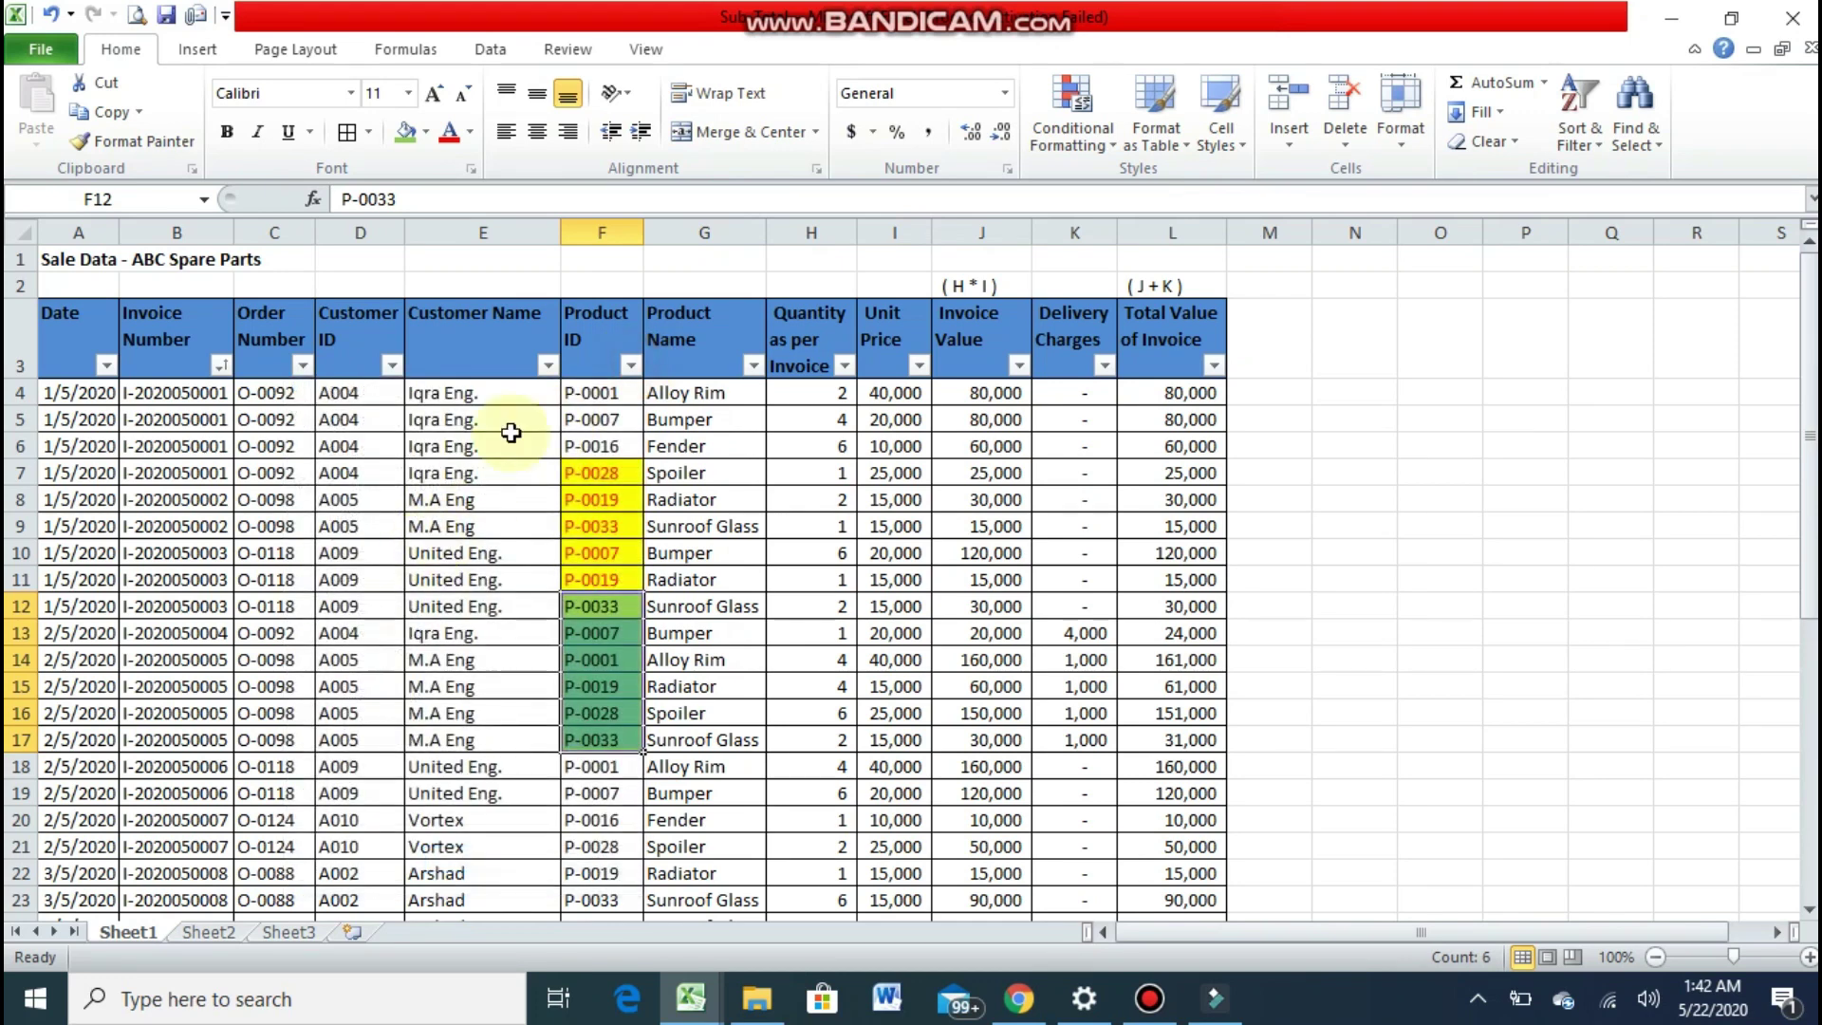
{"action": "left_click", "coordinate": [631, 365]}
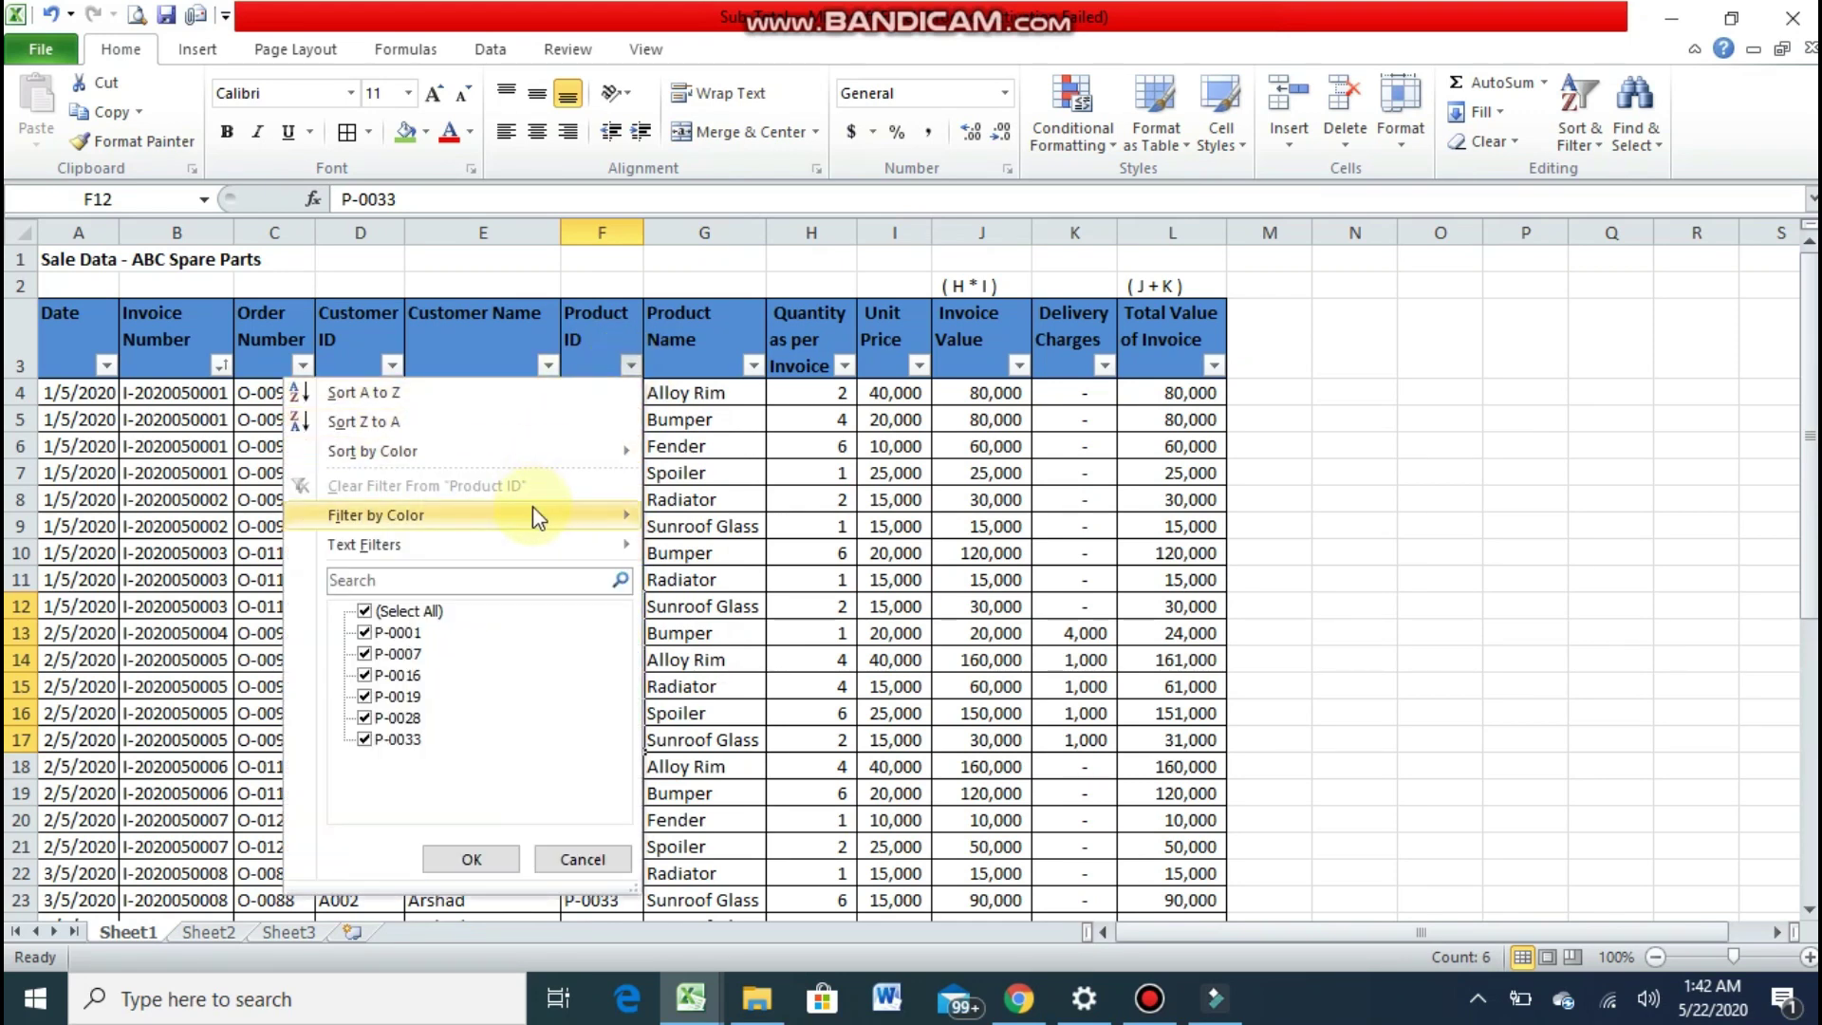
{"action": "mouse_move", "coordinate": [372, 544]}
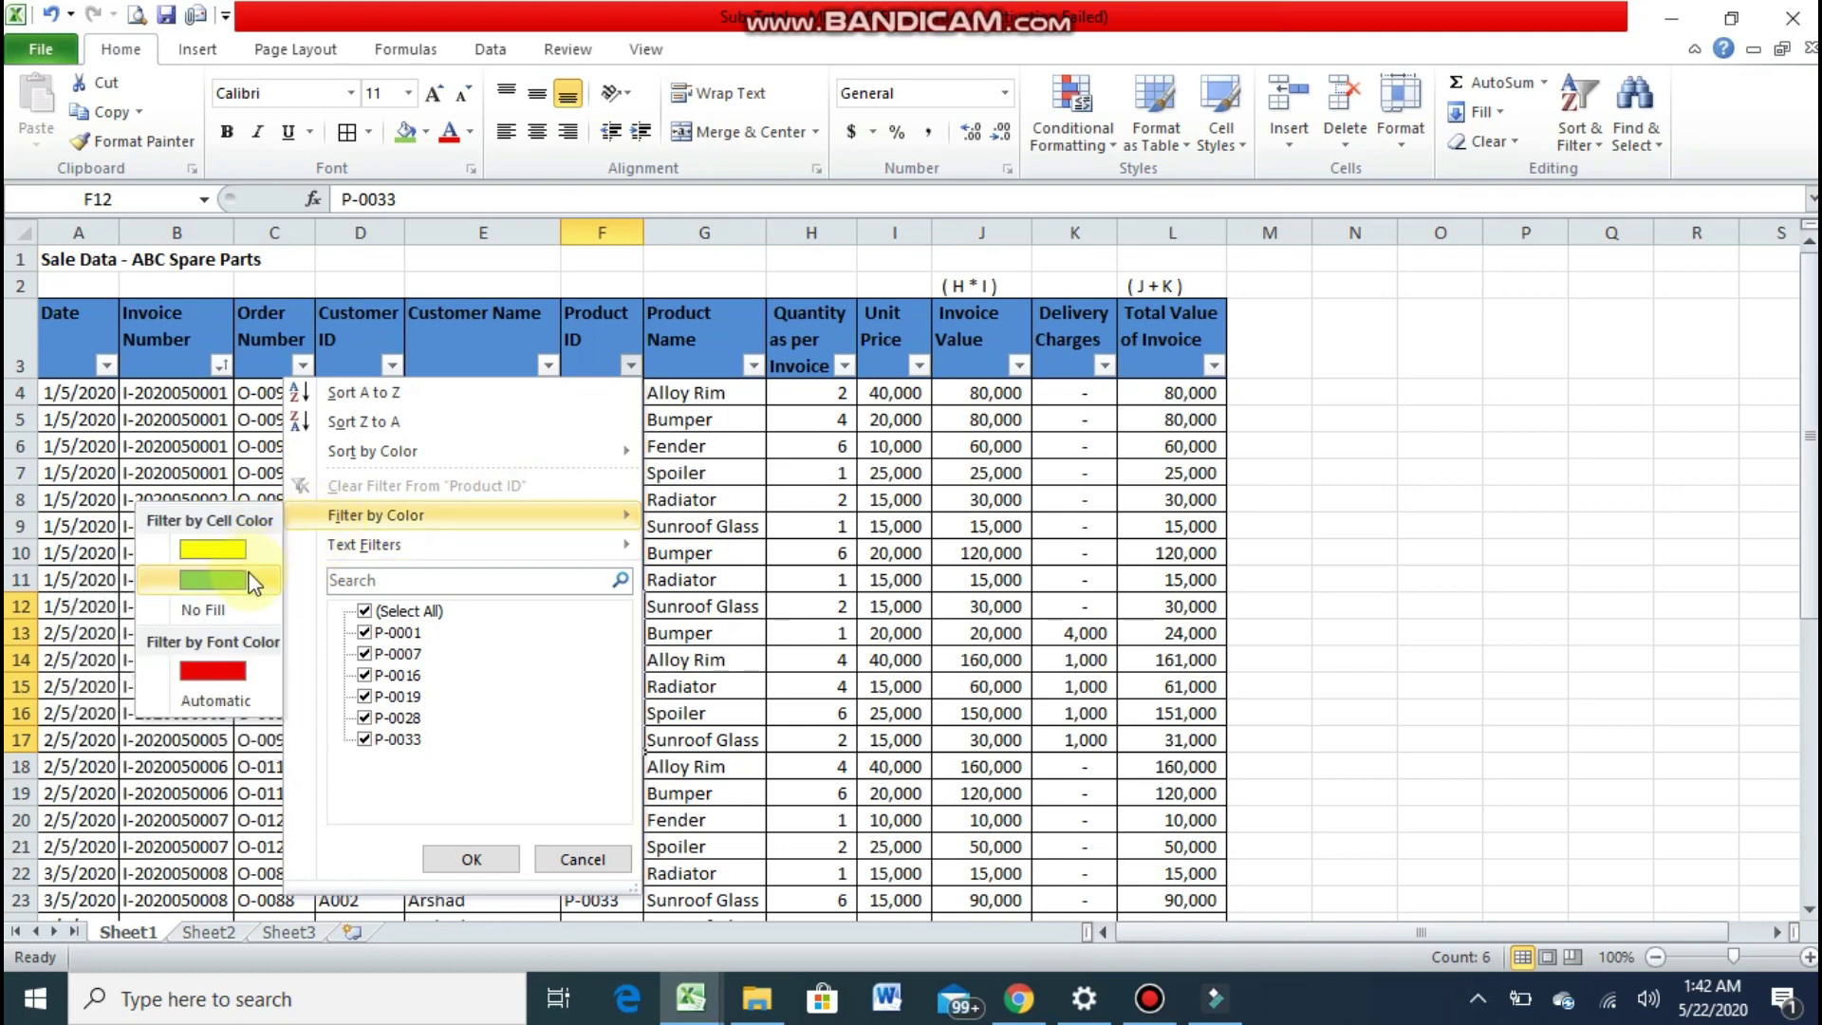
{"action": "left_click", "coordinate": [249, 579]}
{"action": "key", "text": "Up"}
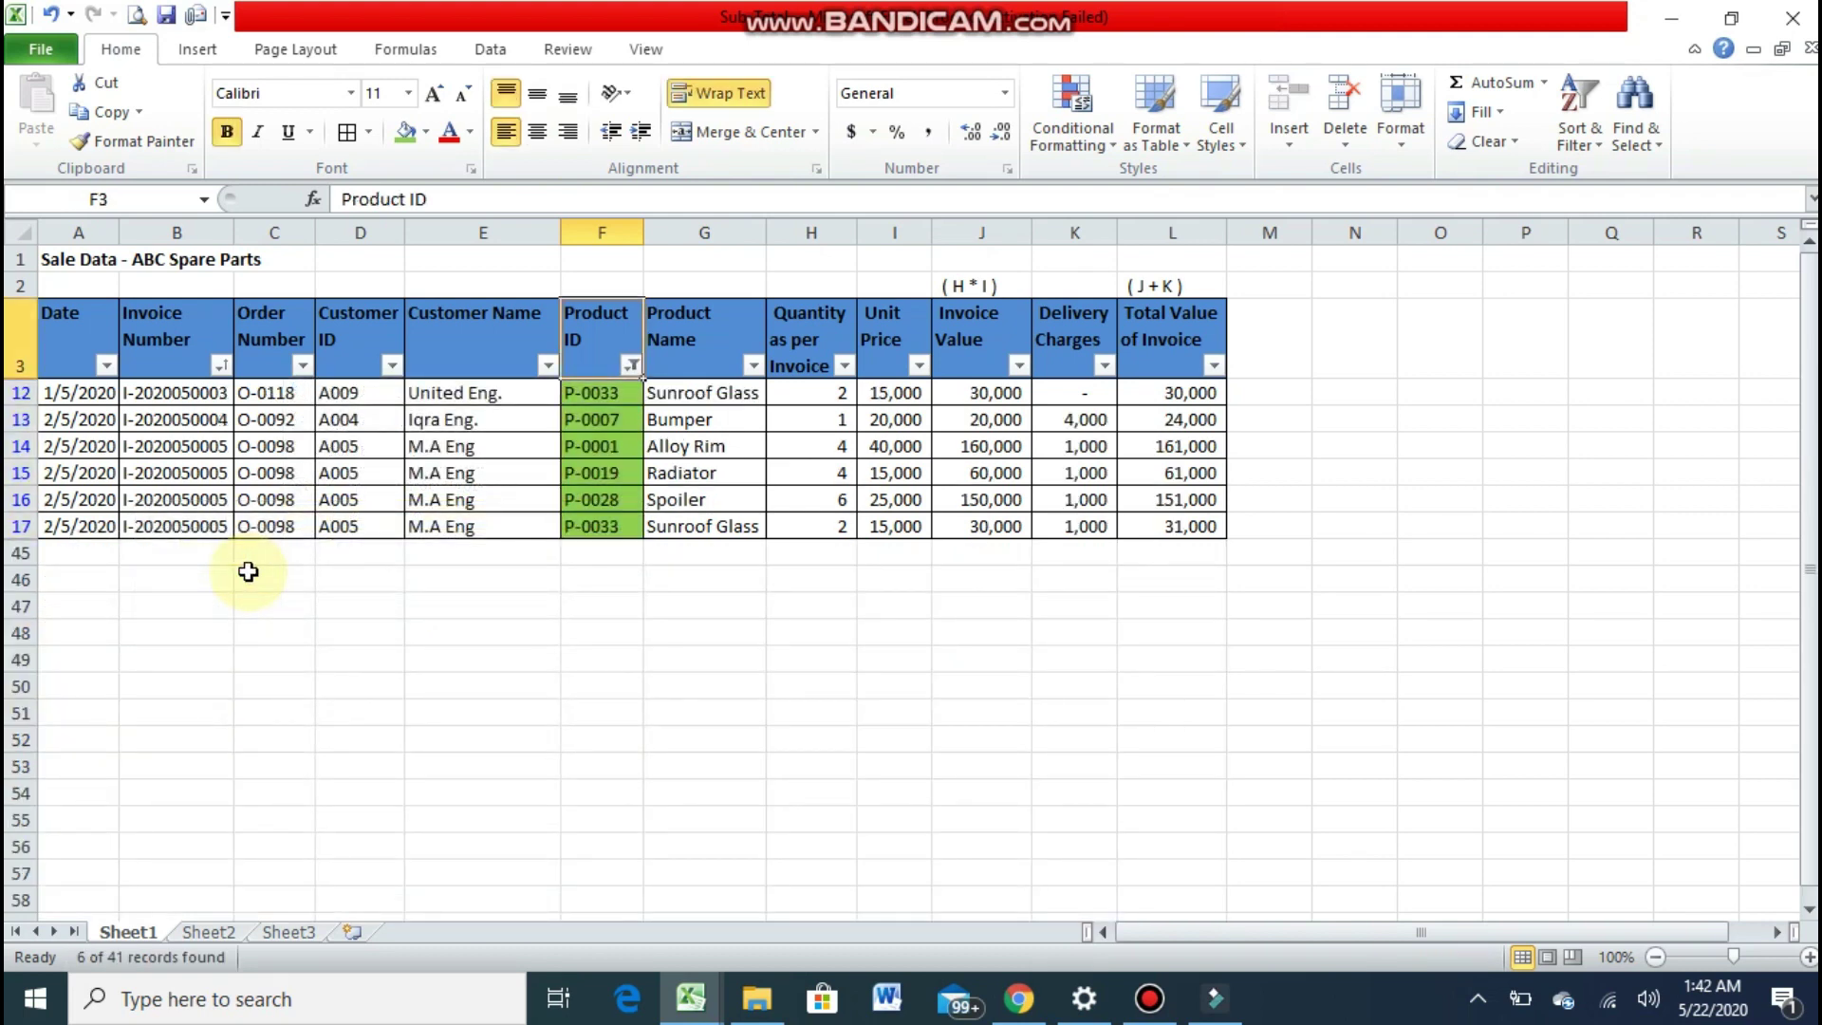
Step: Clear the filter from the Product ID column and select the Unit Price header in I3
{"action": "left_click", "coordinate": [631, 366]}
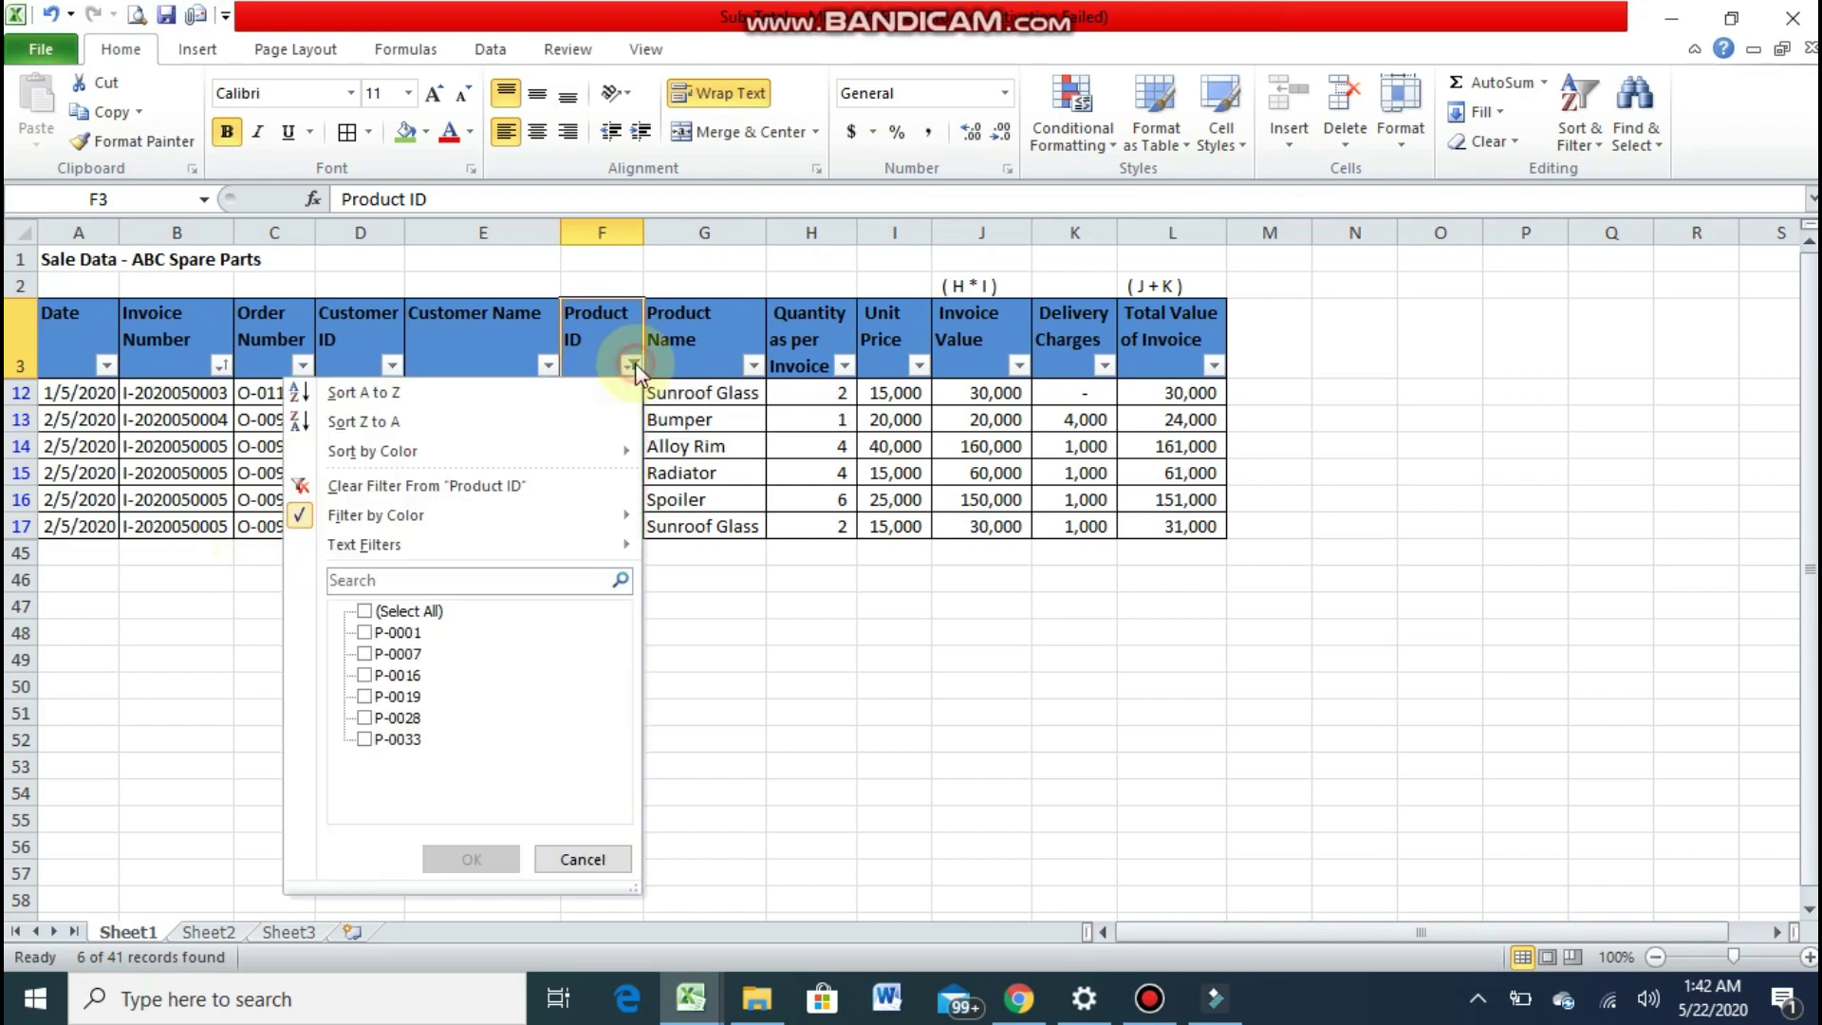
{"action": "left_click", "coordinate": [507, 487]}
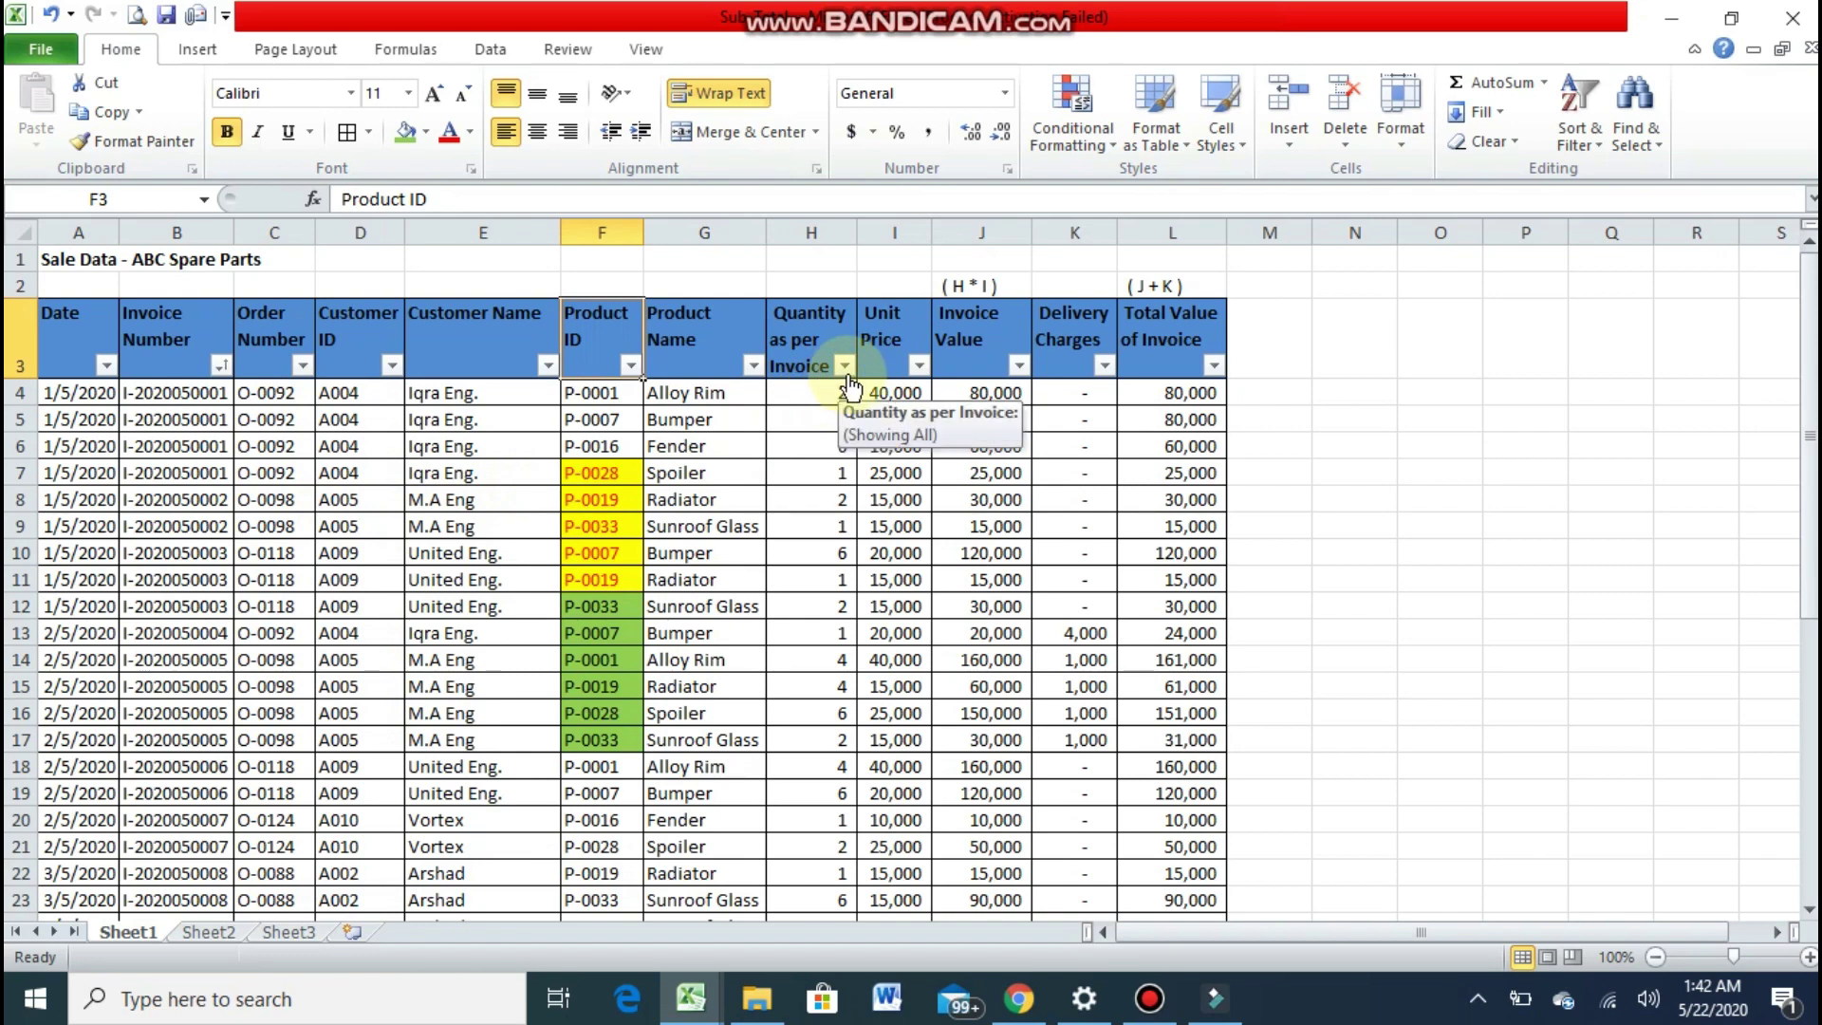
{"action": "left_click", "coordinate": [897, 361]}
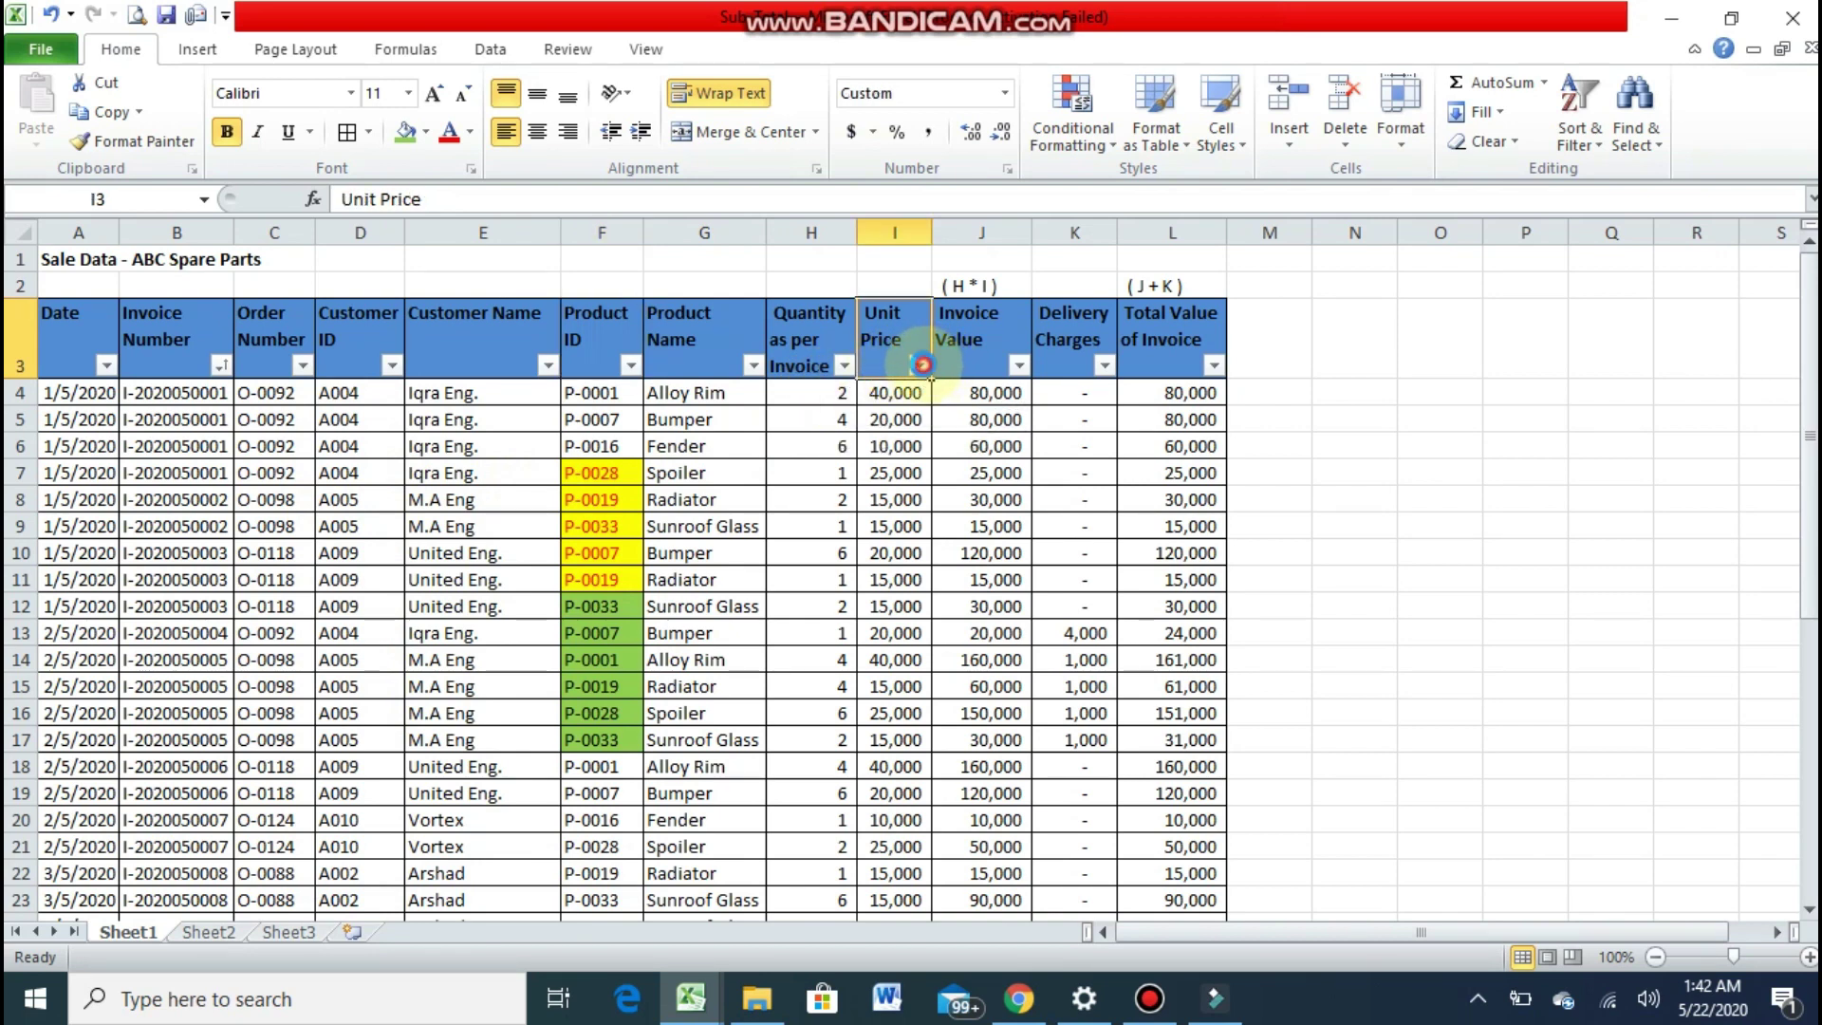
Step: Filter the Unit Price column with a number filter for values greater than 15000
{"action": "left_click", "coordinate": [921, 367]}
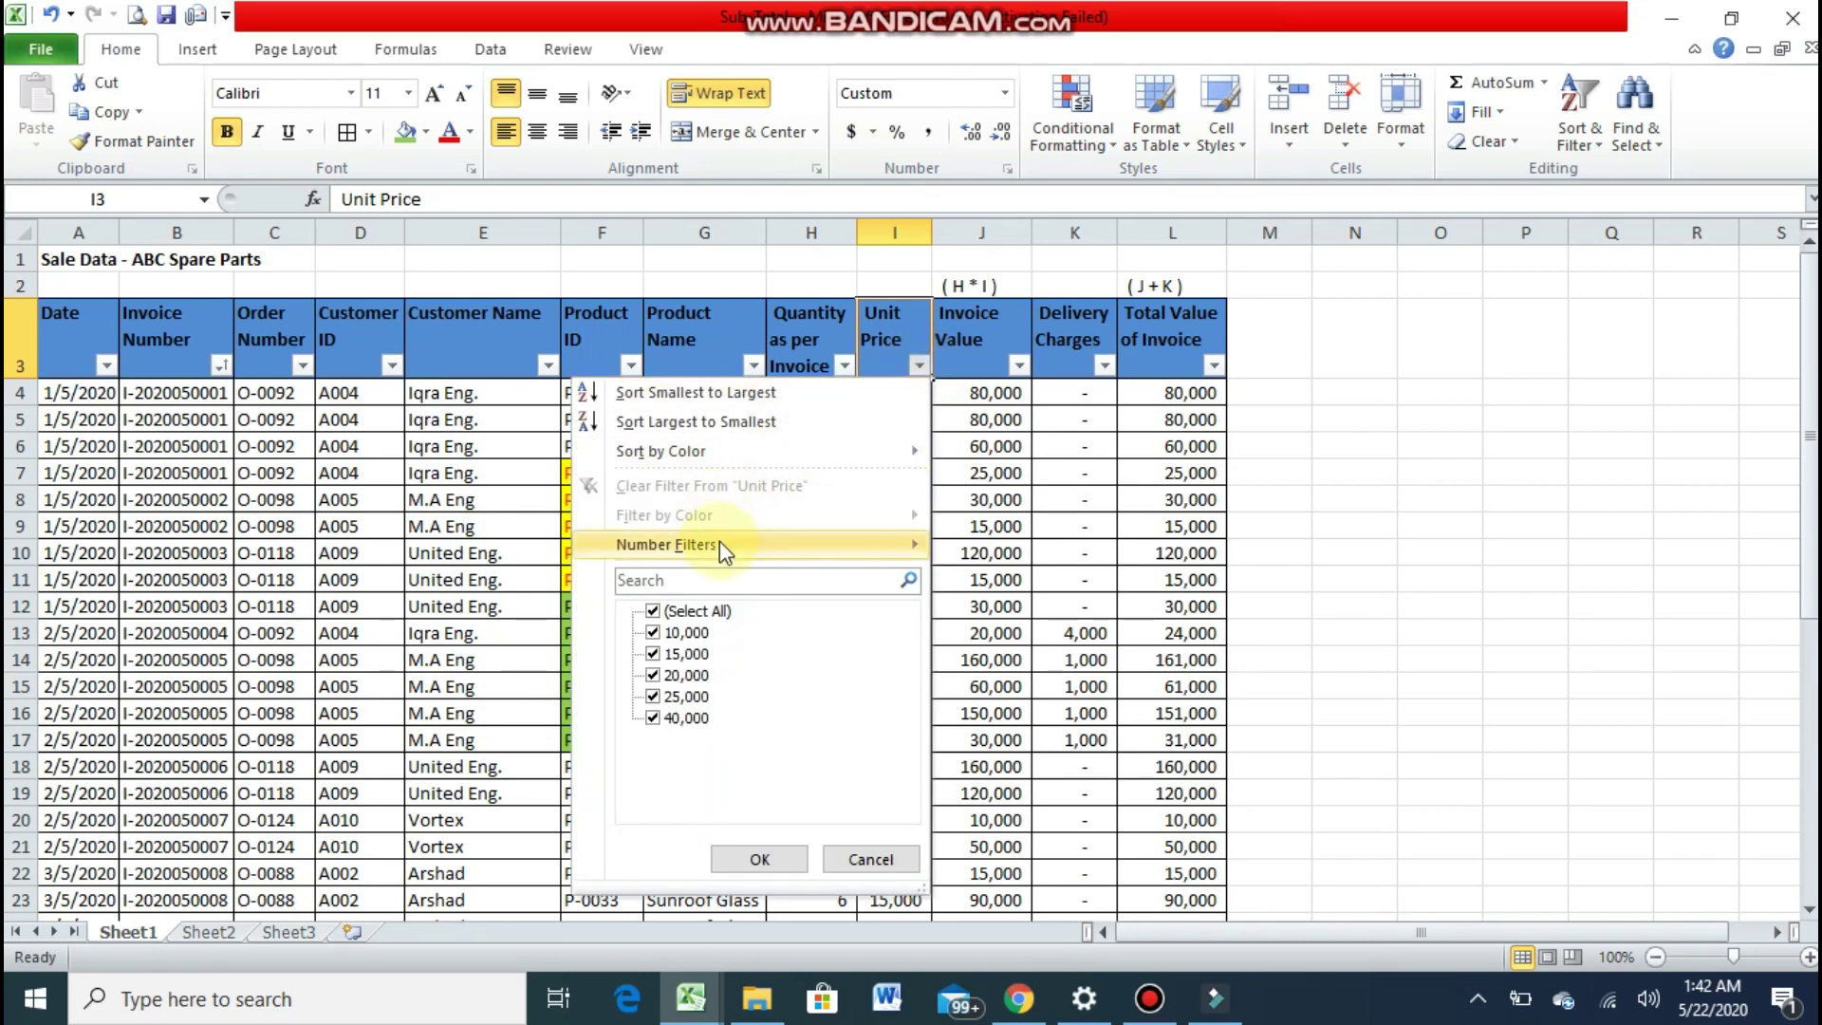
{"action": "mouse_move", "coordinate": [724, 547]}
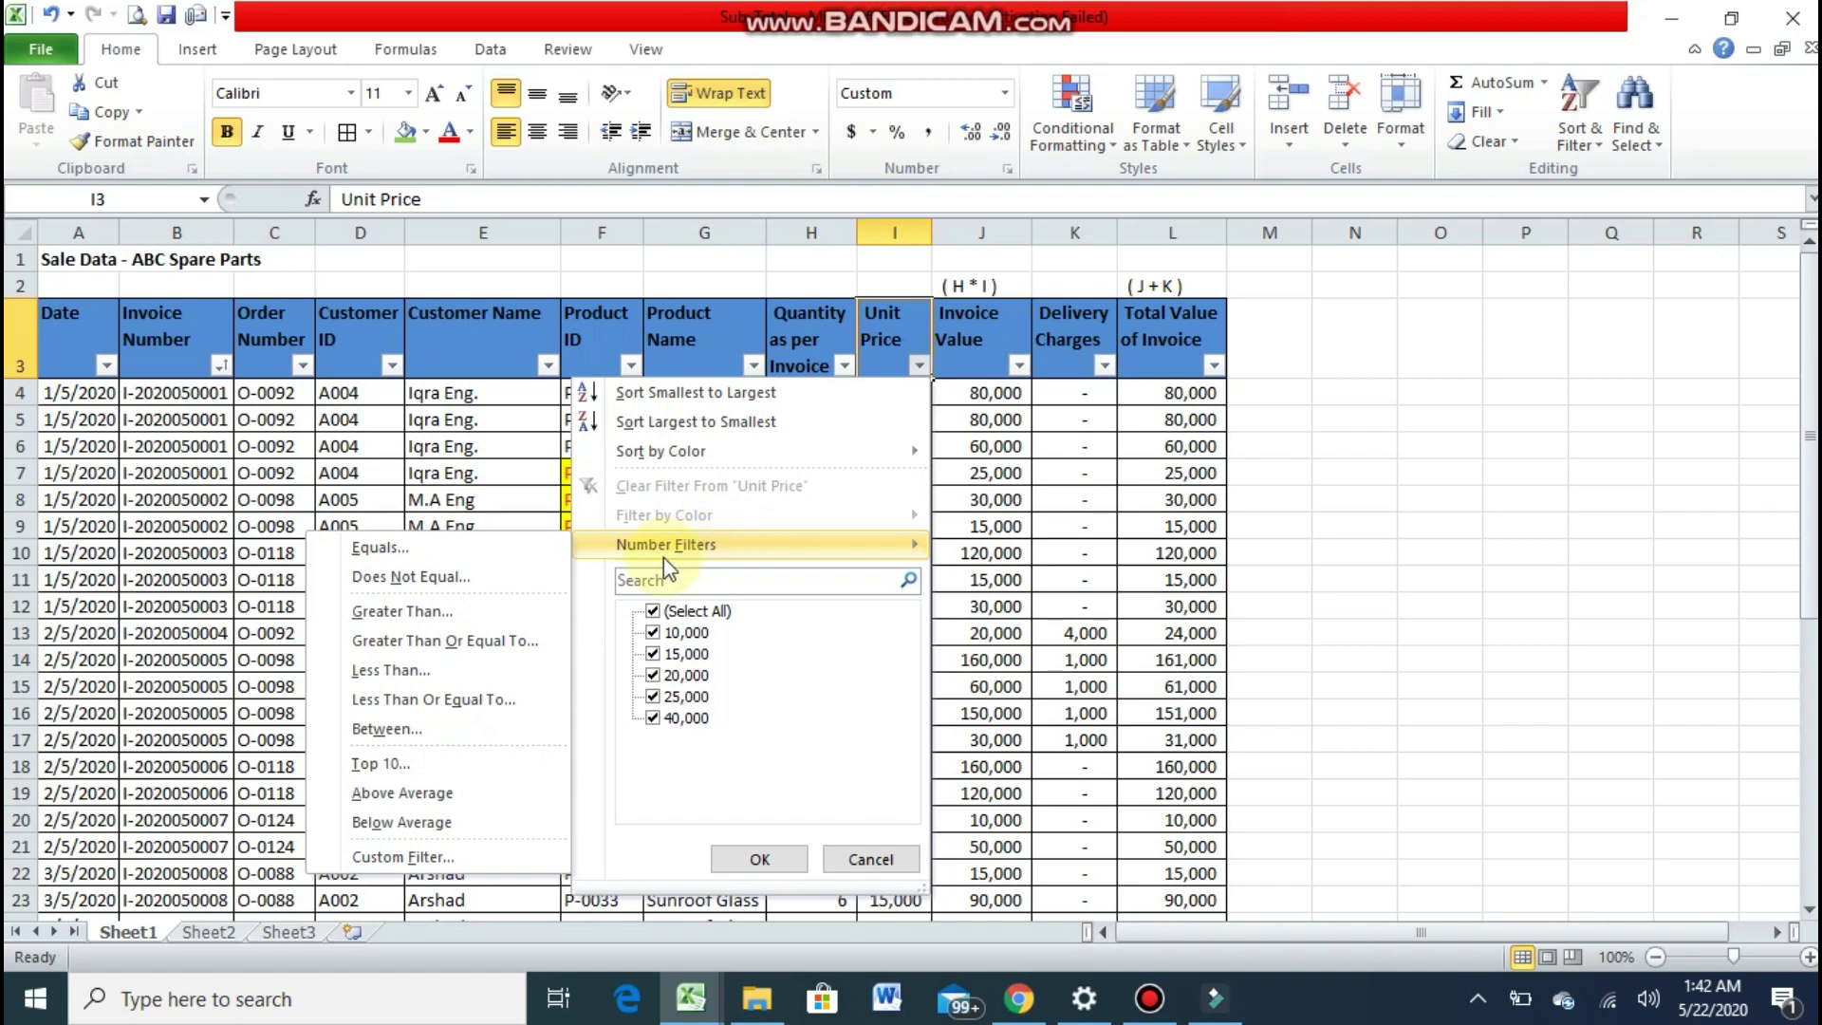
{"action": "left_click", "coordinate": [504, 612]}
{"action": "type", "text": "15000"}
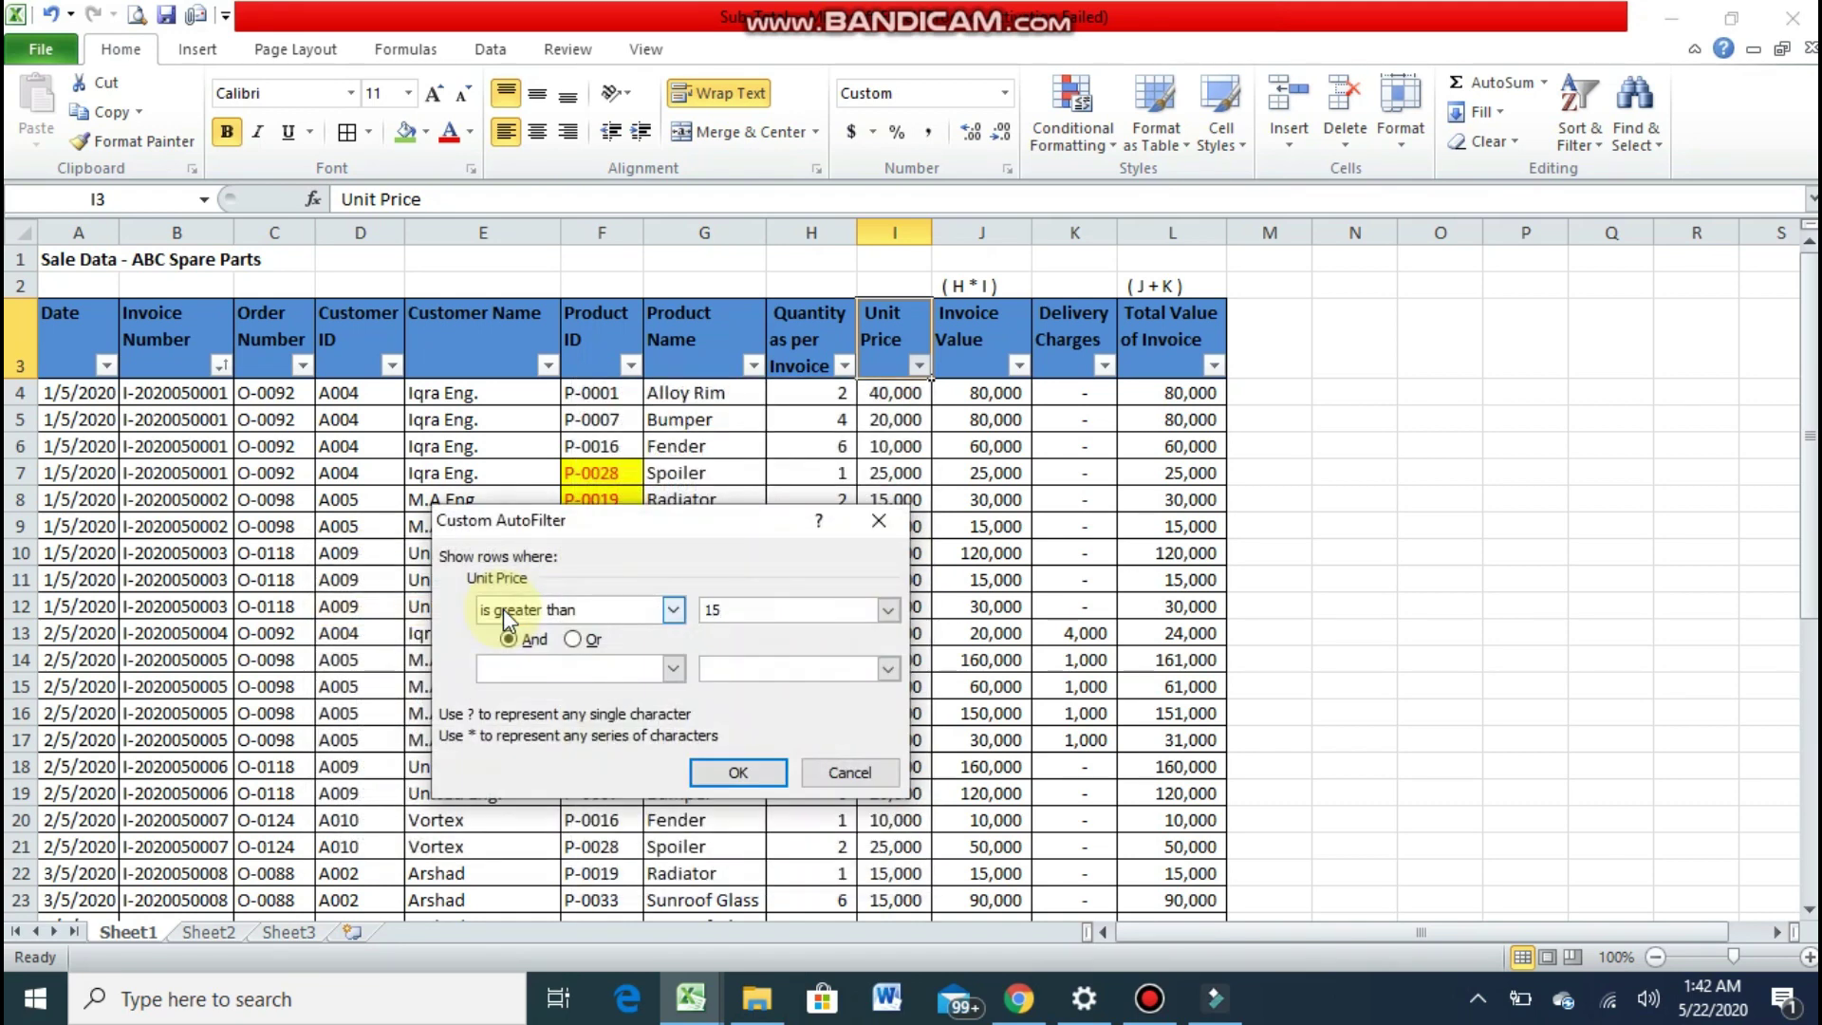
{"action": "key", "text": "Return"}
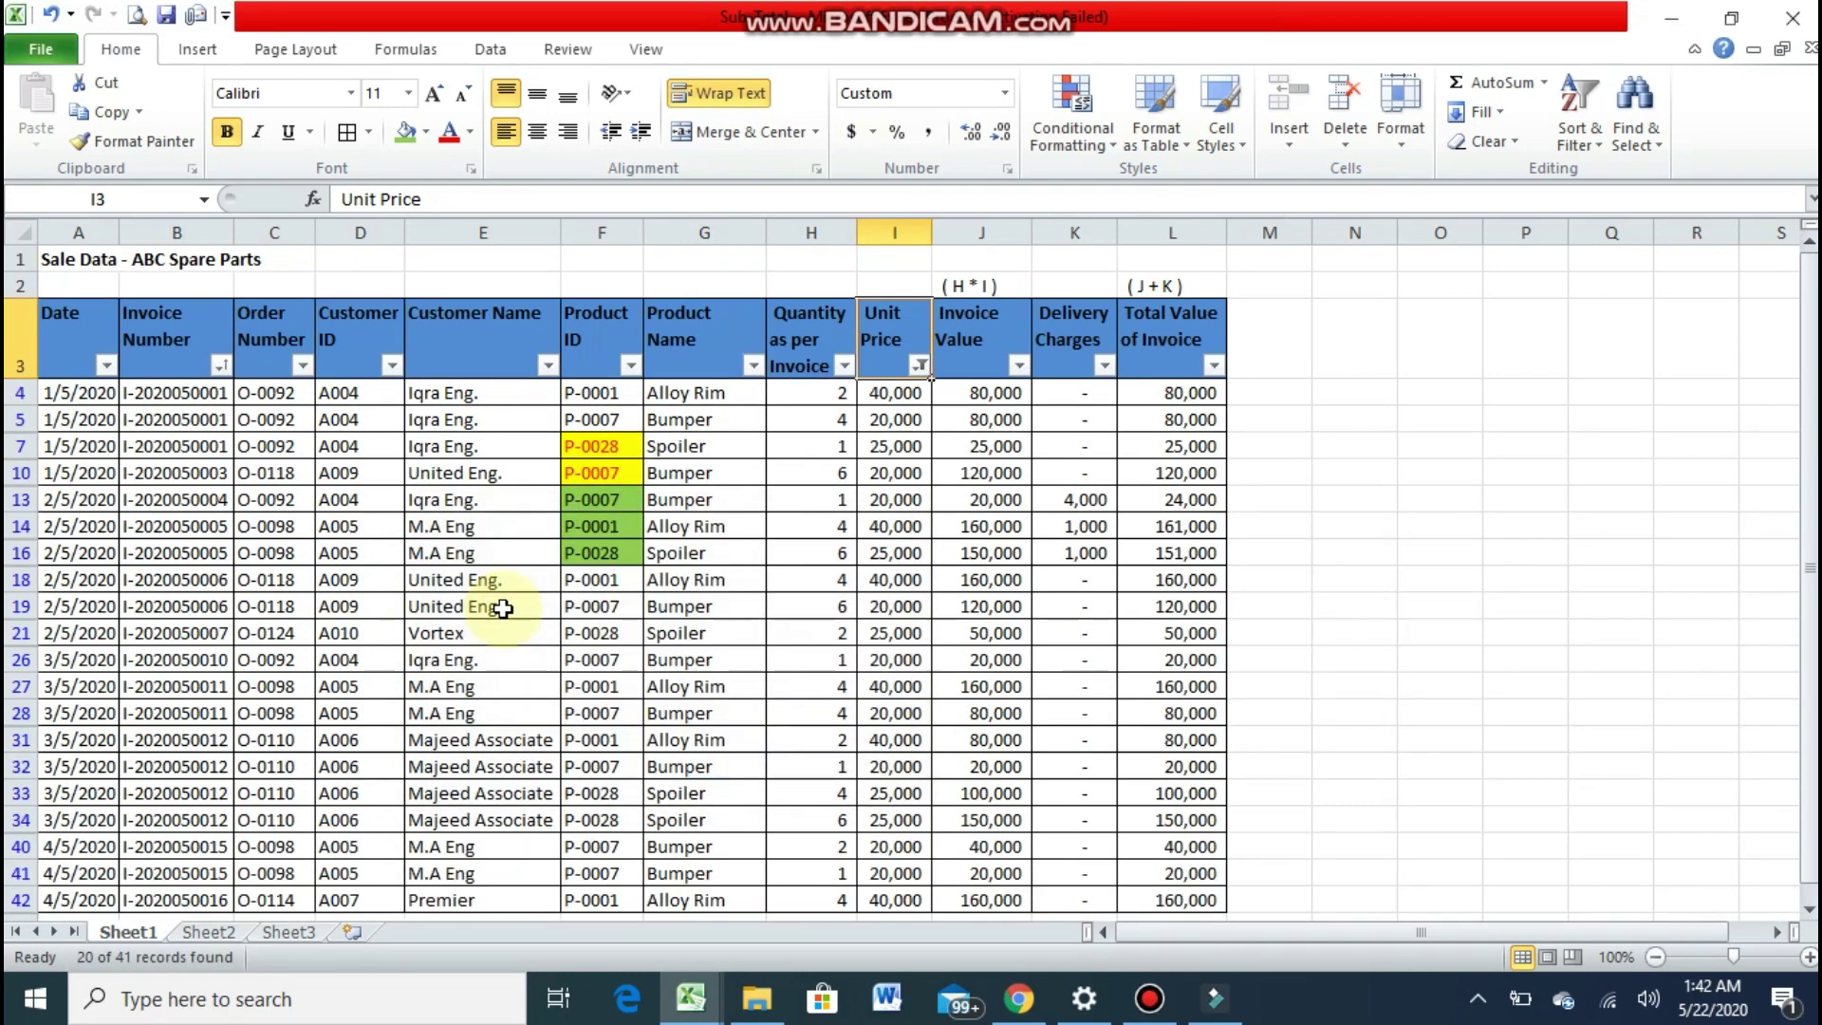
Step: Examine the filtered unit prices down column I and return the selection to cell I1
{"action": "key", "text": "Down"}
{"action": "key", "text": "Down"}
{"action": "key", "text": "Down"}
{"action": "key", "text": "Down"}
{"action": "key", "text": "Down"}
{"action": "key", "text": "Down"}
{"action": "key", "text": "Down"}
{"action": "key", "text": "Down"}
{"action": "key", "text": "Down"}
{"action": "key", "text": "Down"}
{"action": "key", "text": "Down"}
{"action": "key", "text": "Down"}
{"action": "key", "text": "Down"}
{"action": "key", "text": "Down"}
{"action": "key", "text": "Down"}
{"action": "key", "text": "Down"}
{"action": "key", "text": "Down"}
{"action": "key", "text": "Down"}
{"action": "key", "text": "Down"}
{"action": "key", "text": "Down"}
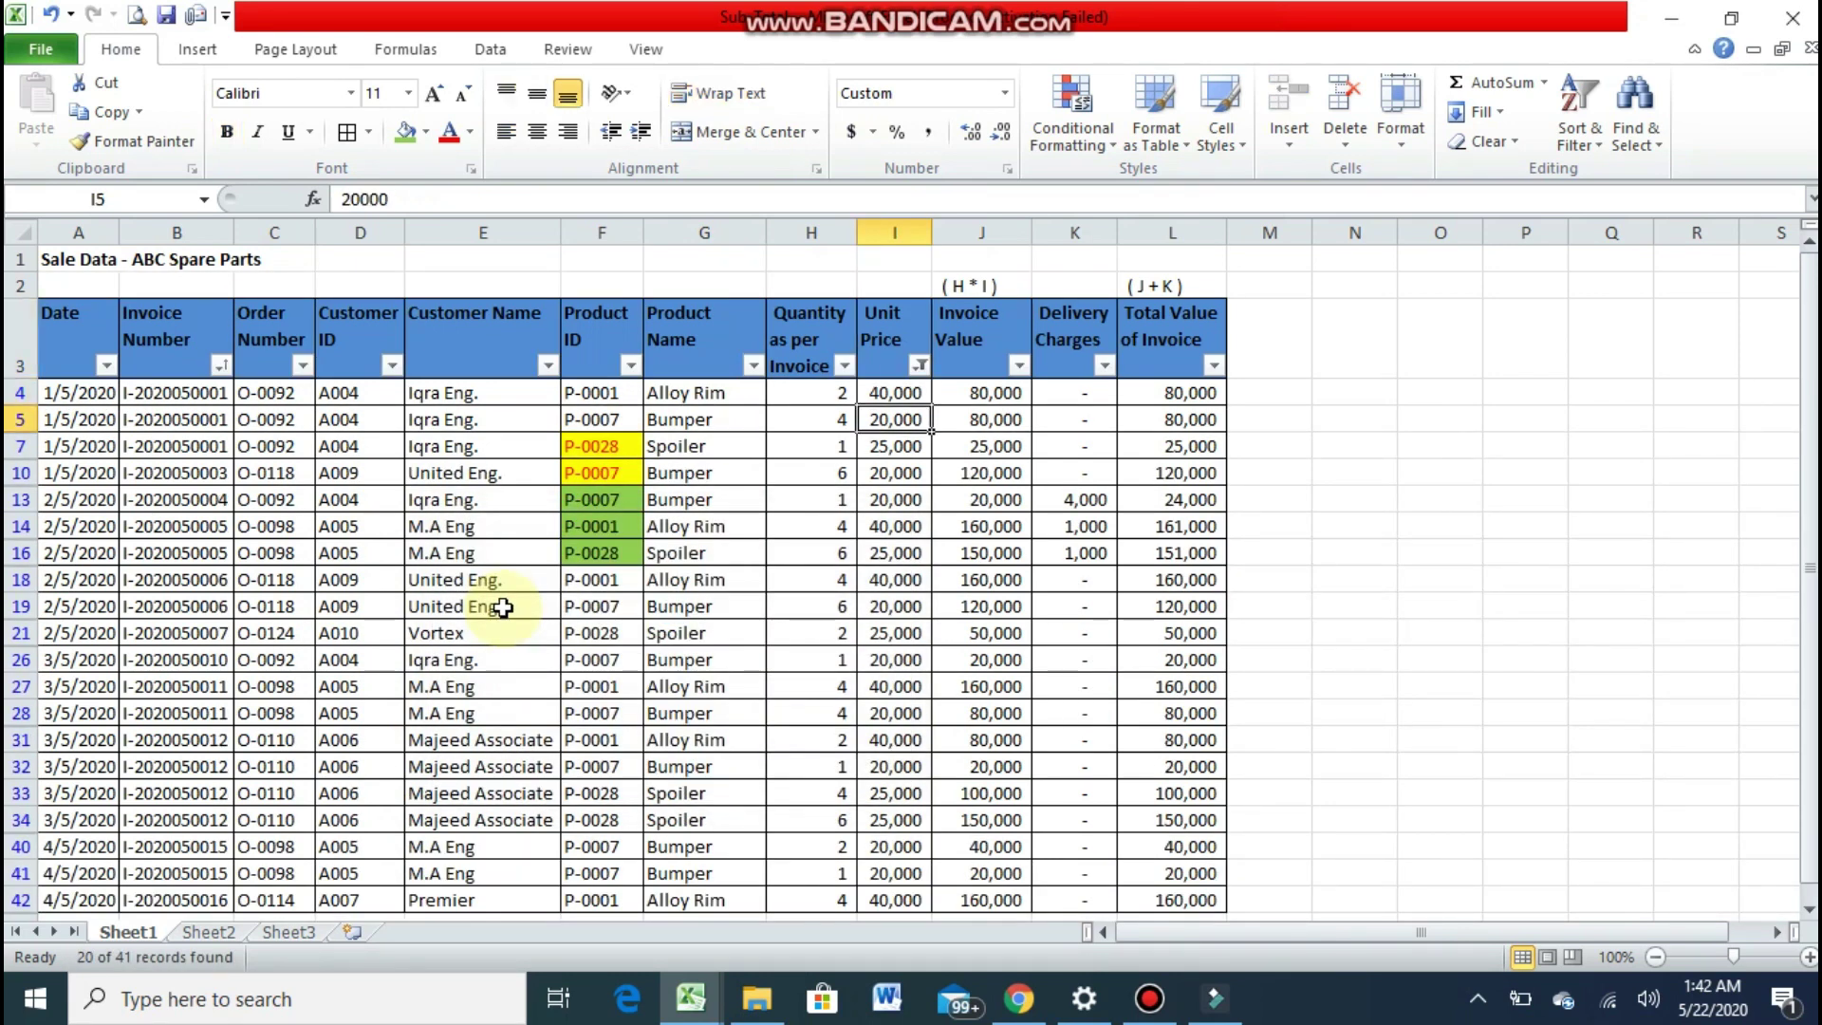
{"action": "key", "text": "Up"}
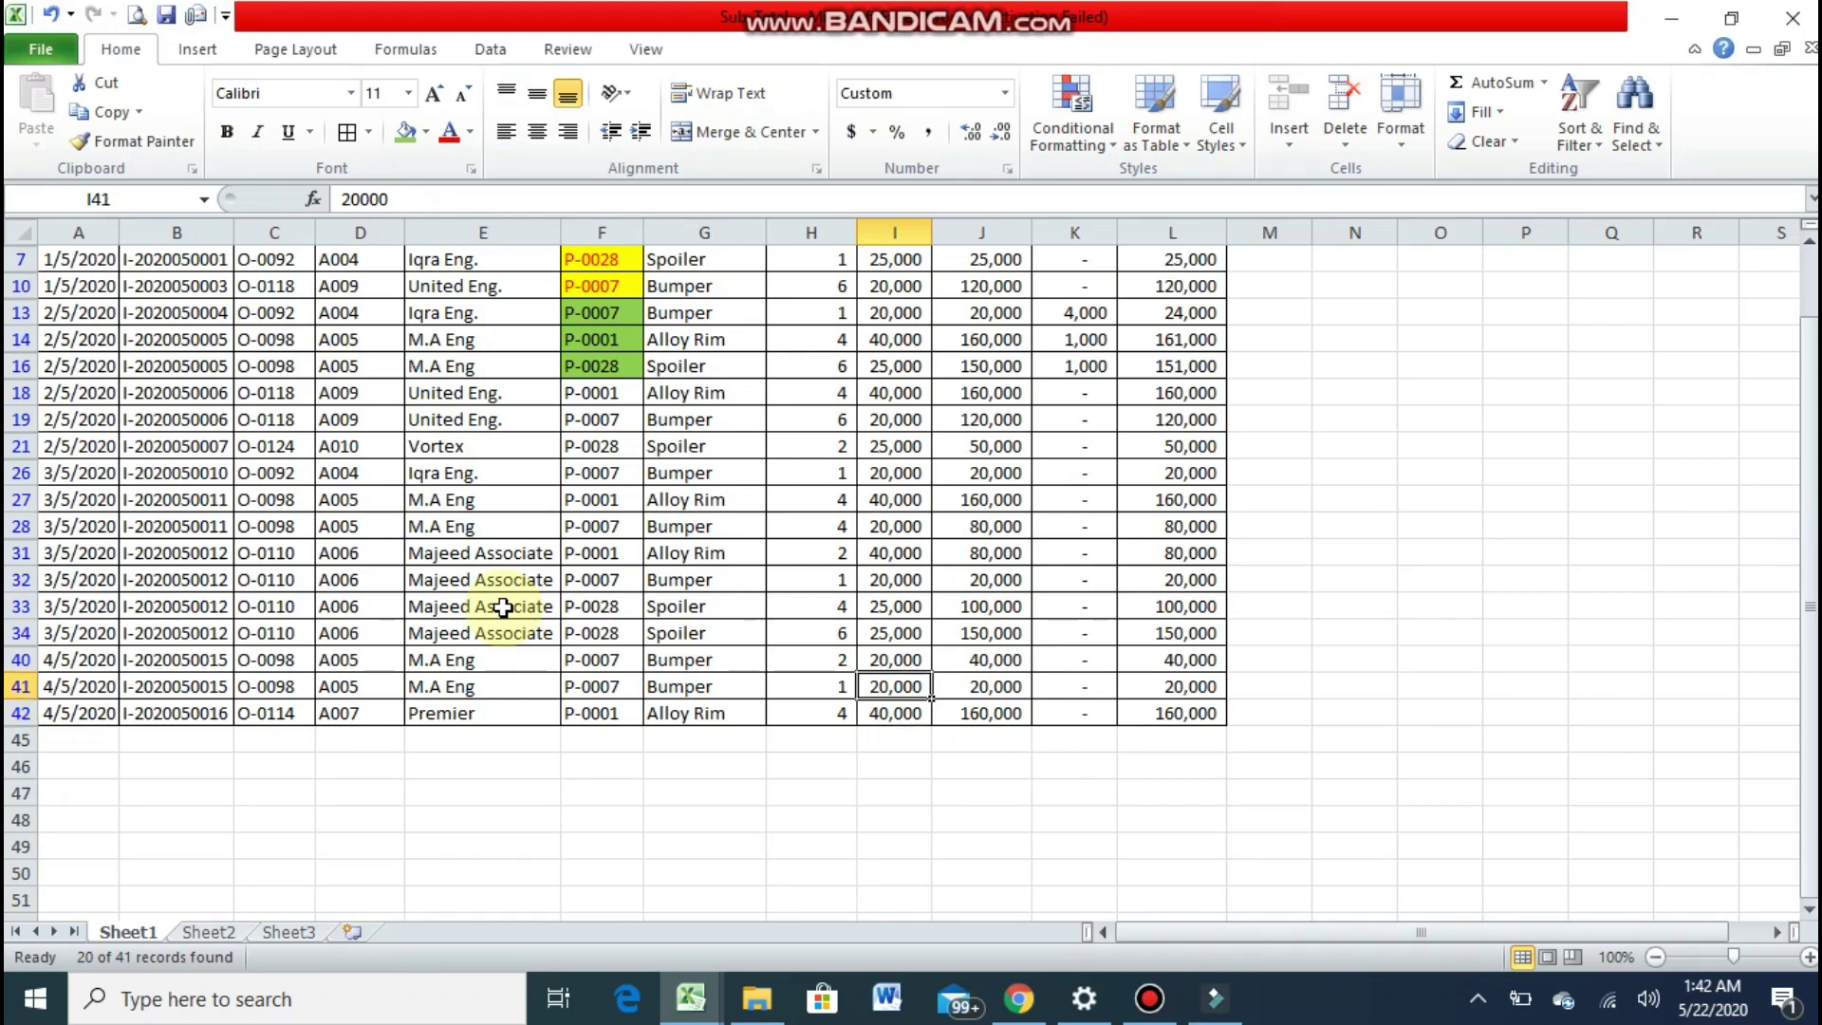
{"action": "key", "text": "ctrl+Up"}
{"action": "key", "text": "Up"}
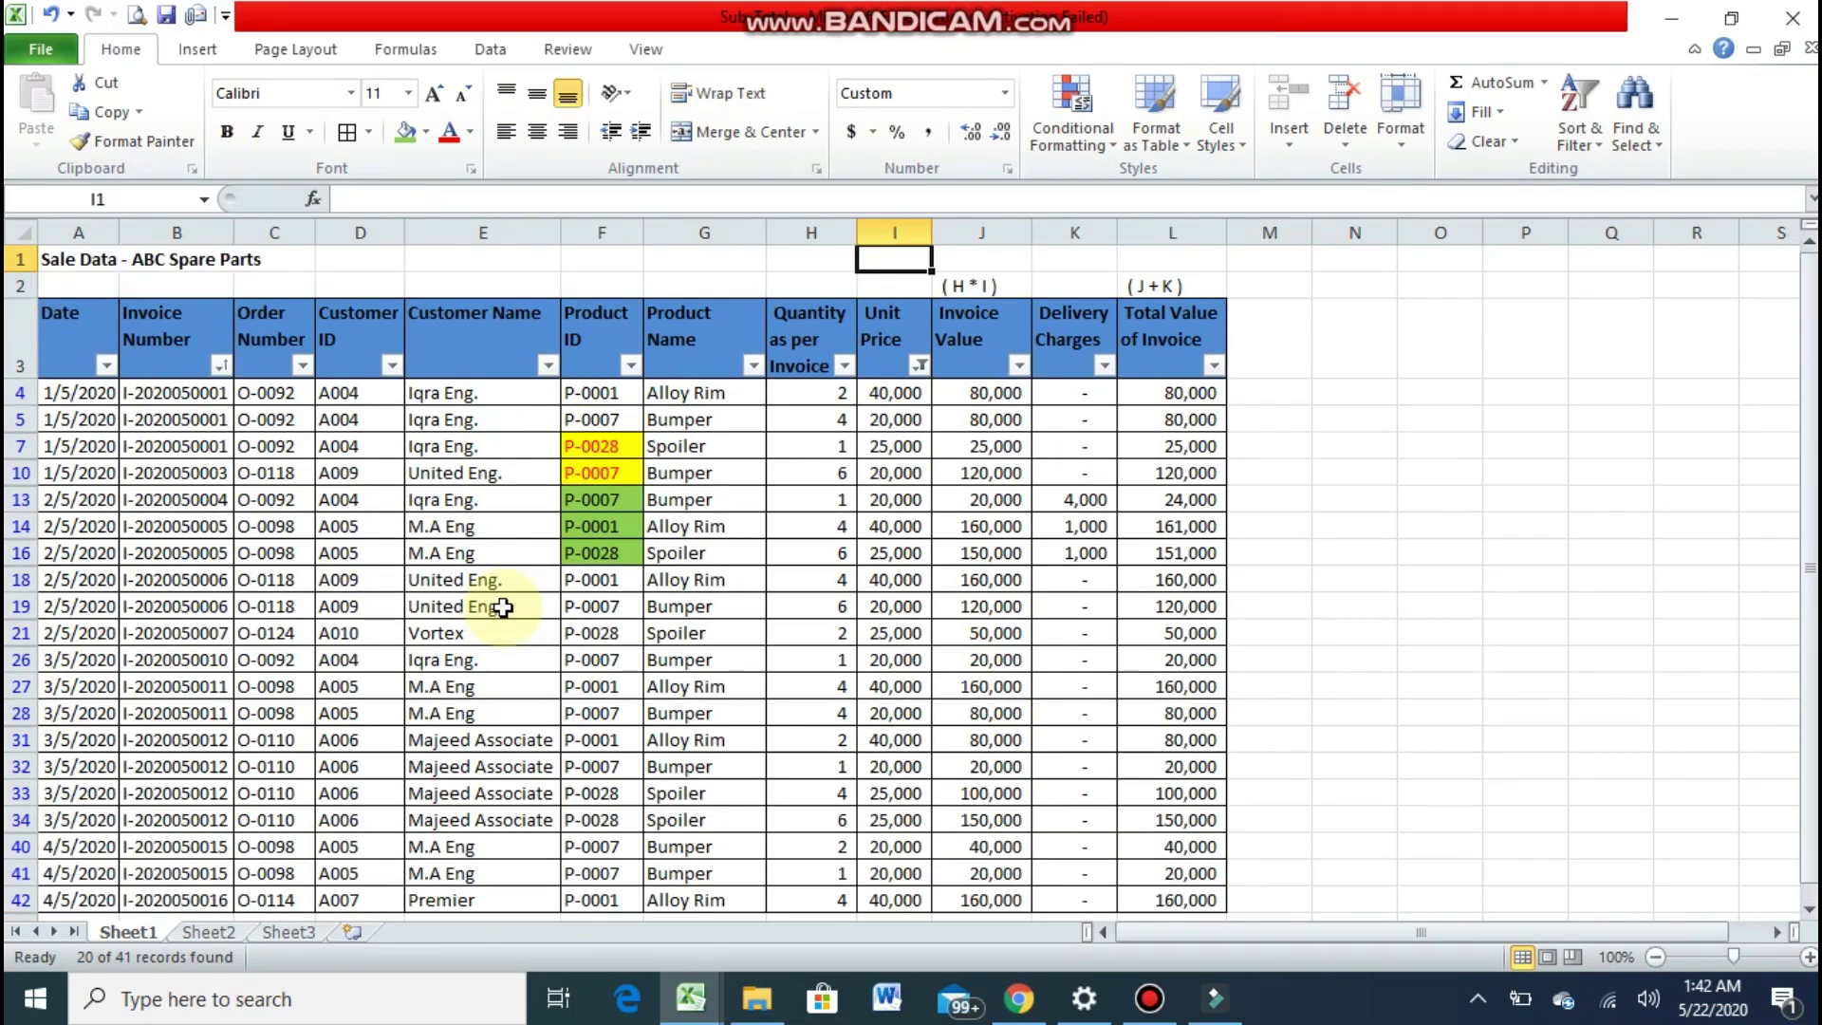
Step: Change the Unit Price number filter to values less than 40000 and move the selection to its header in I3
{"action": "left_click", "coordinate": [918, 365]}
{"action": "mouse_move", "coordinate": [755, 555]}
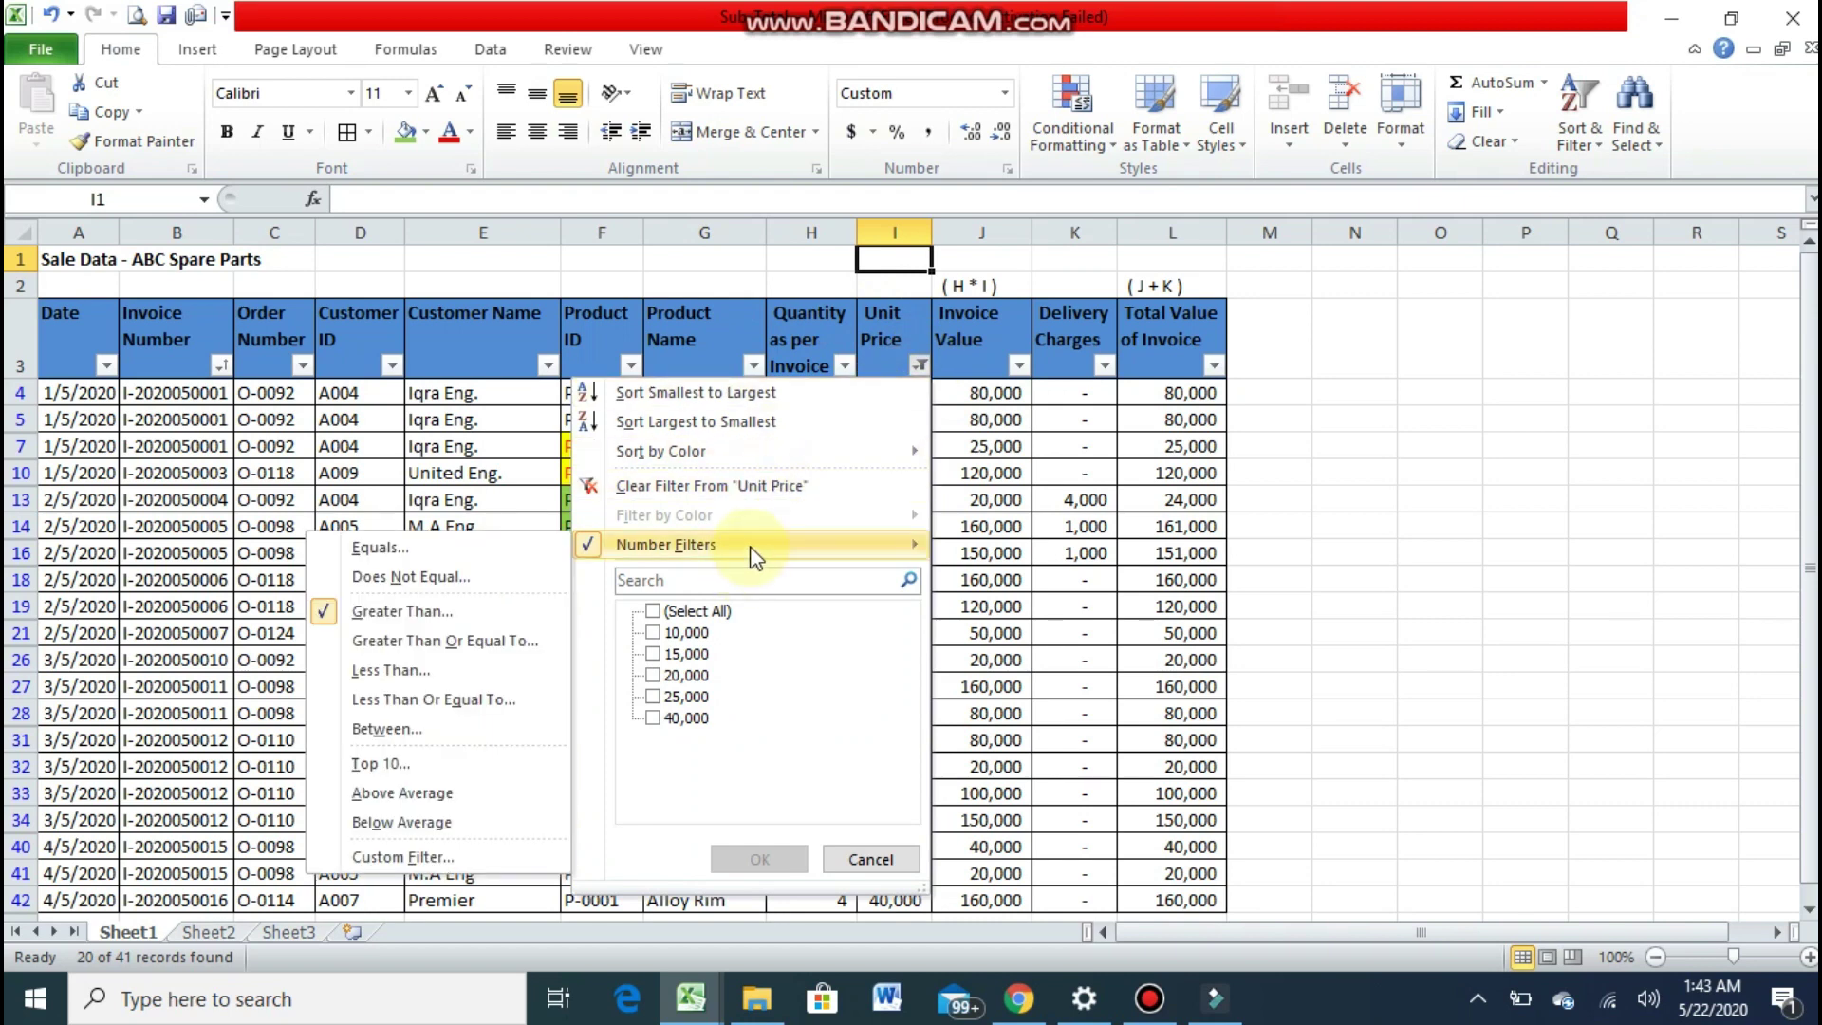
{"action": "left_click", "coordinate": [472, 671]}
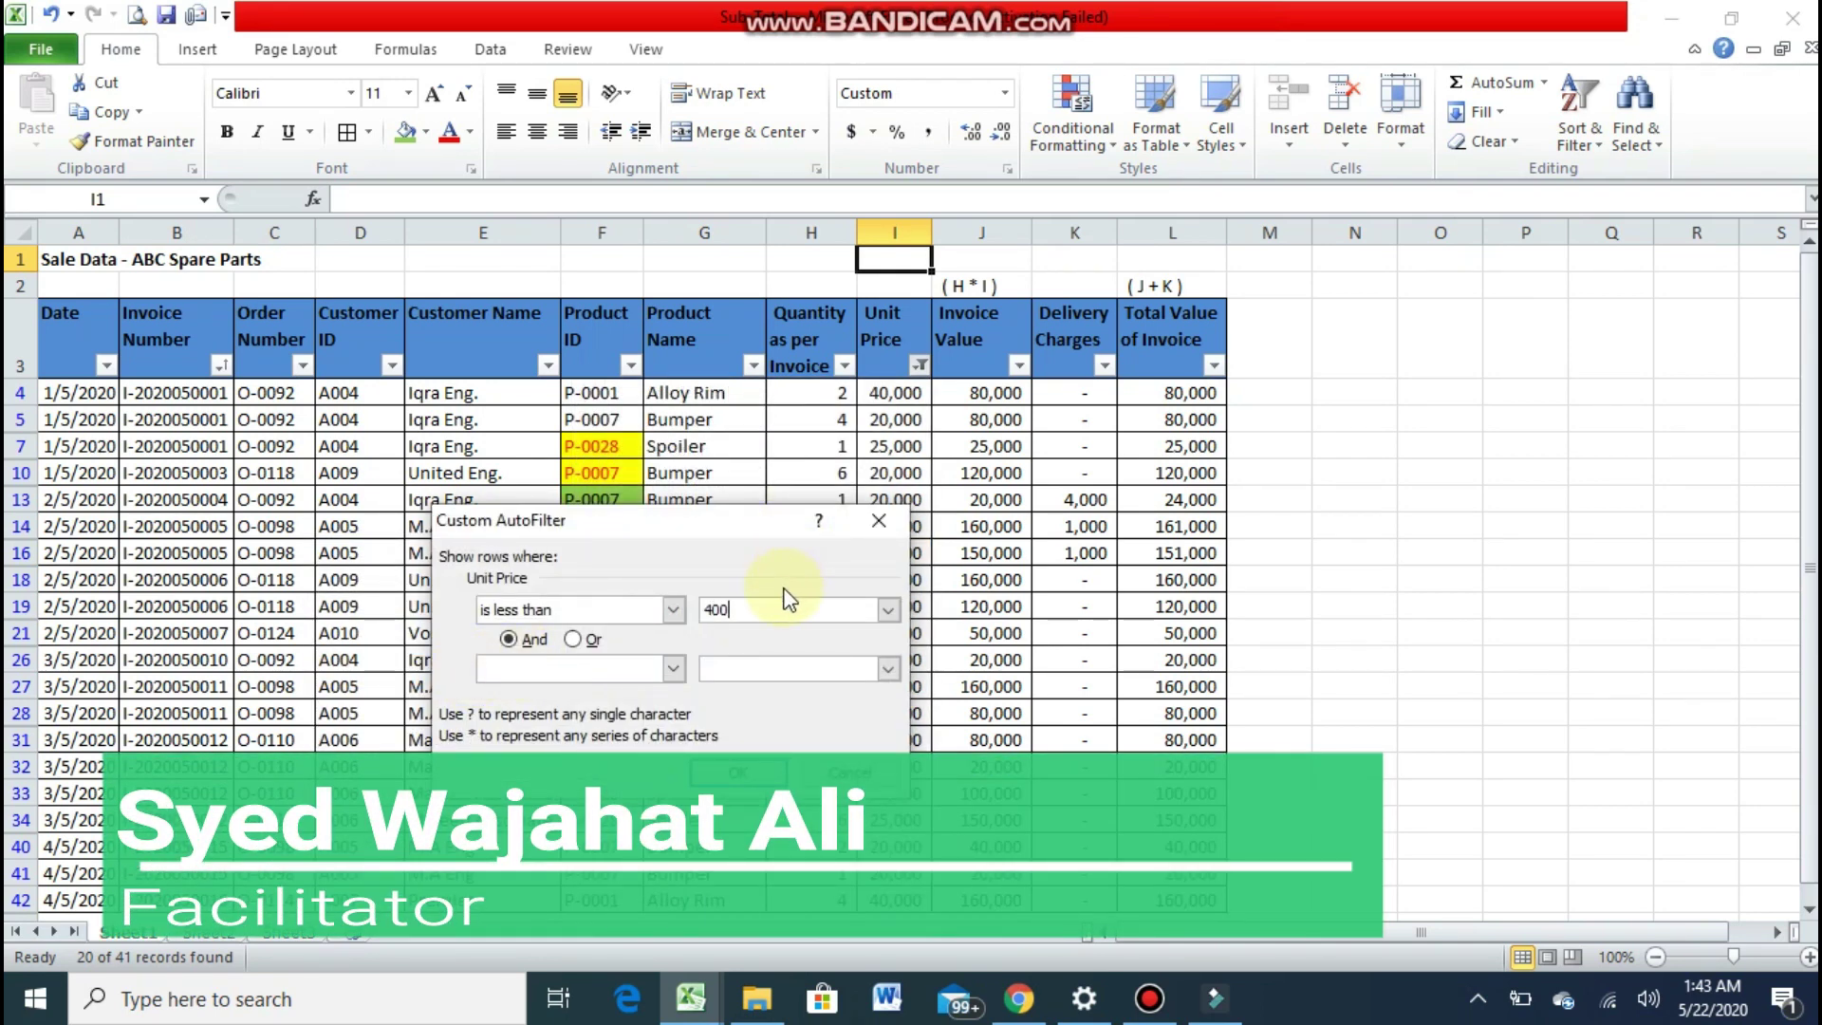
{"action": "key", "text": "Return"}
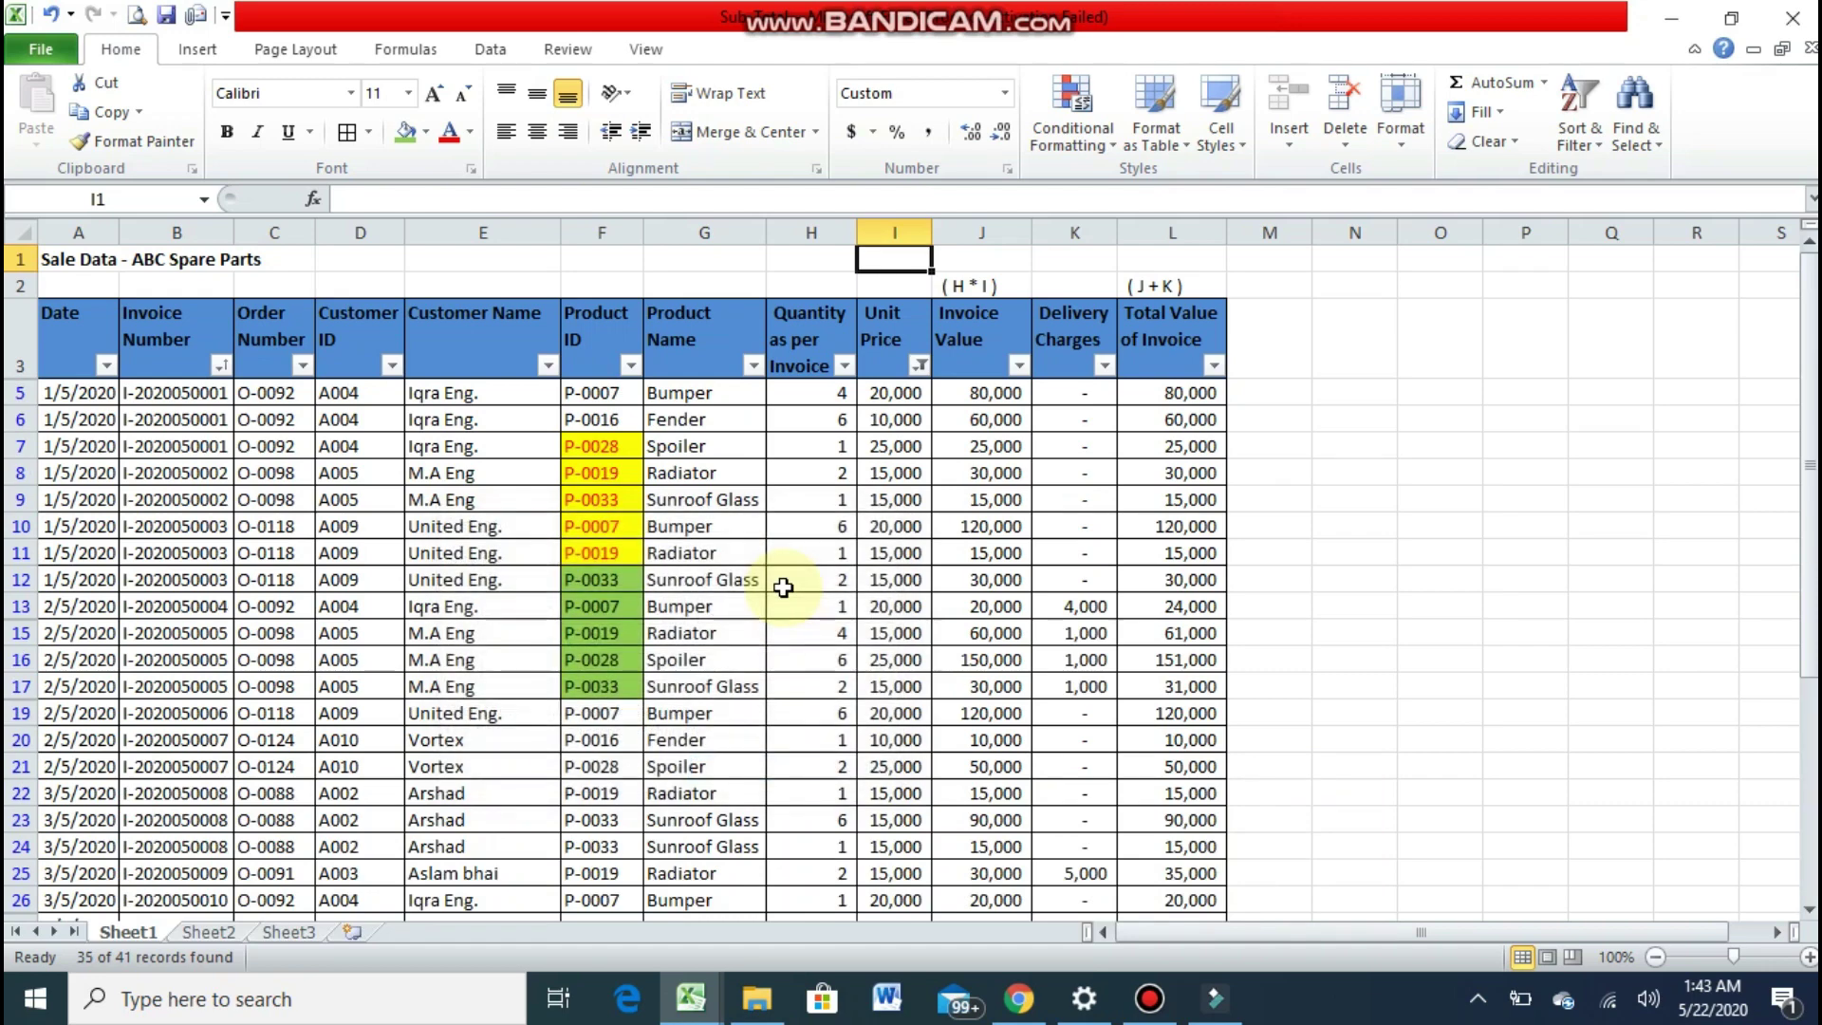
{"action": "key", "text": "Down"}
{"action": "key", "text": "Down"}
{"action": "key", "text": "Down"}
{"action": "key", "text": "Up"}
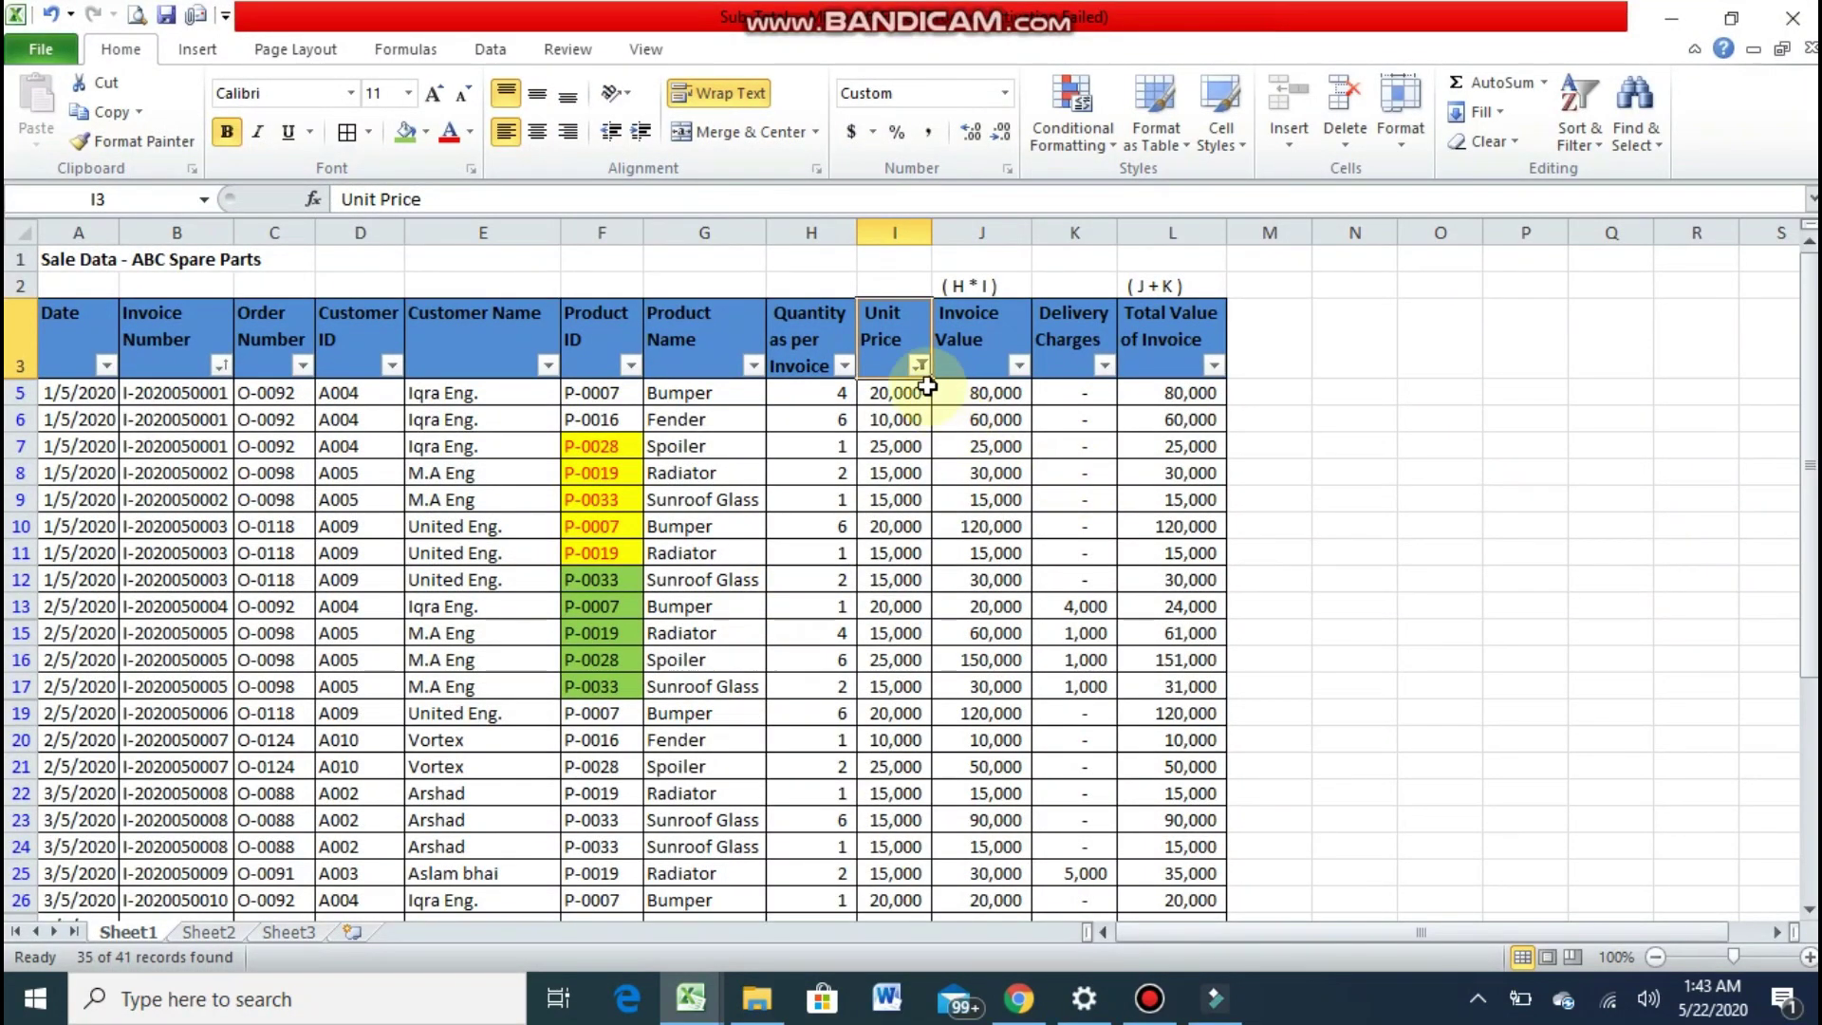
Step: Start a Top 10 number filter on the Unit Price column and clear its number of items for a new entry
{"action": "left_click", "coordinate": [918, 365]}
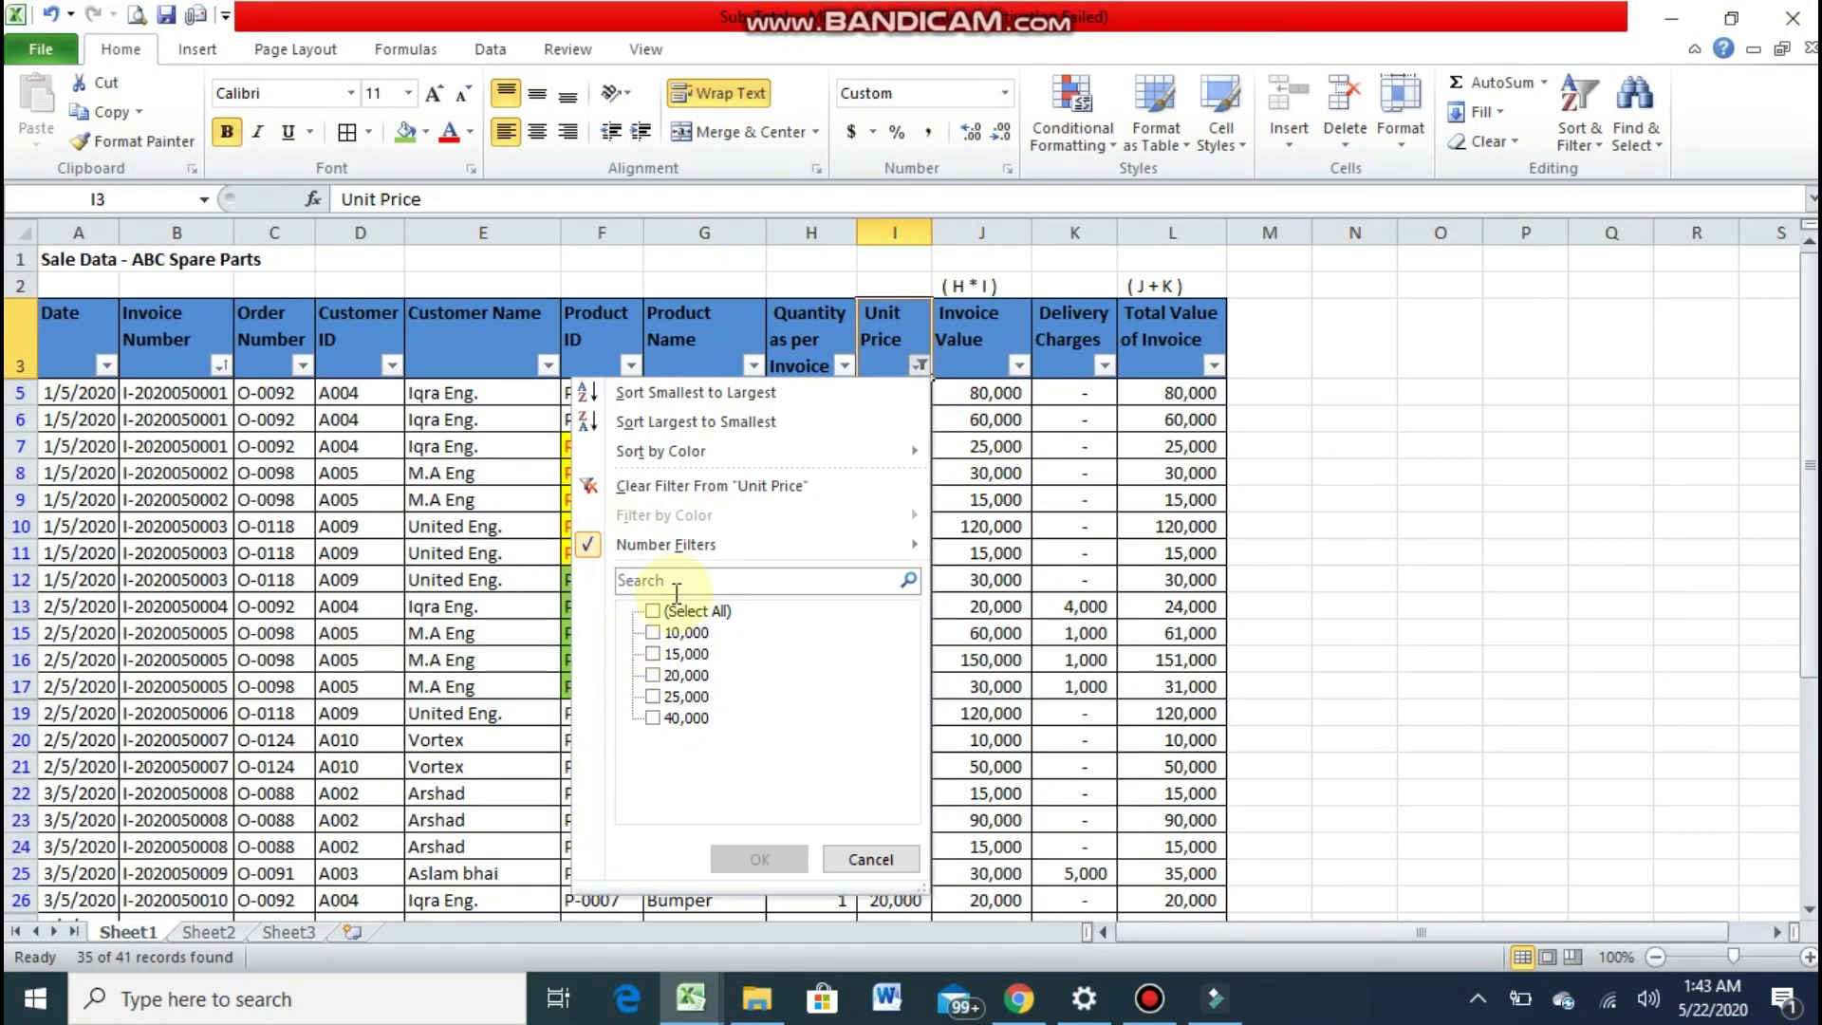
{"action": "mouse_move", "coordinate": [685, 547]}
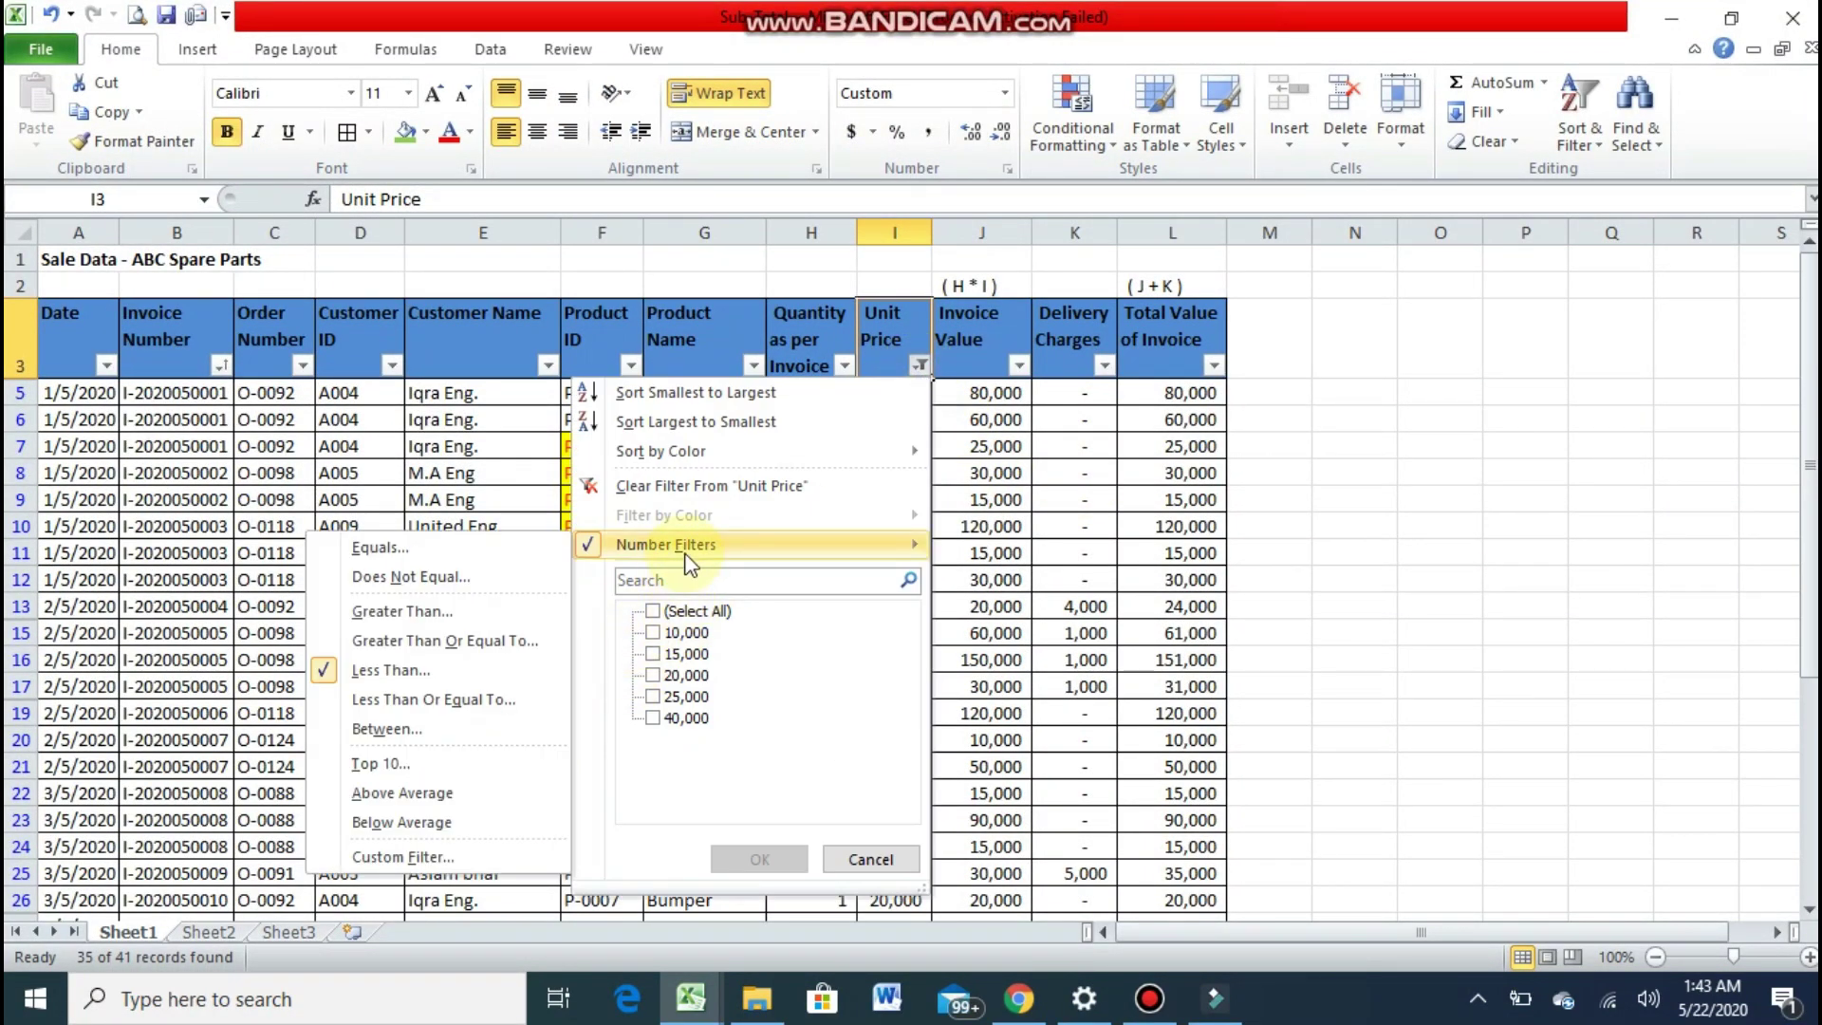
{"action": "left_click", "coordinate": [418, 762]}
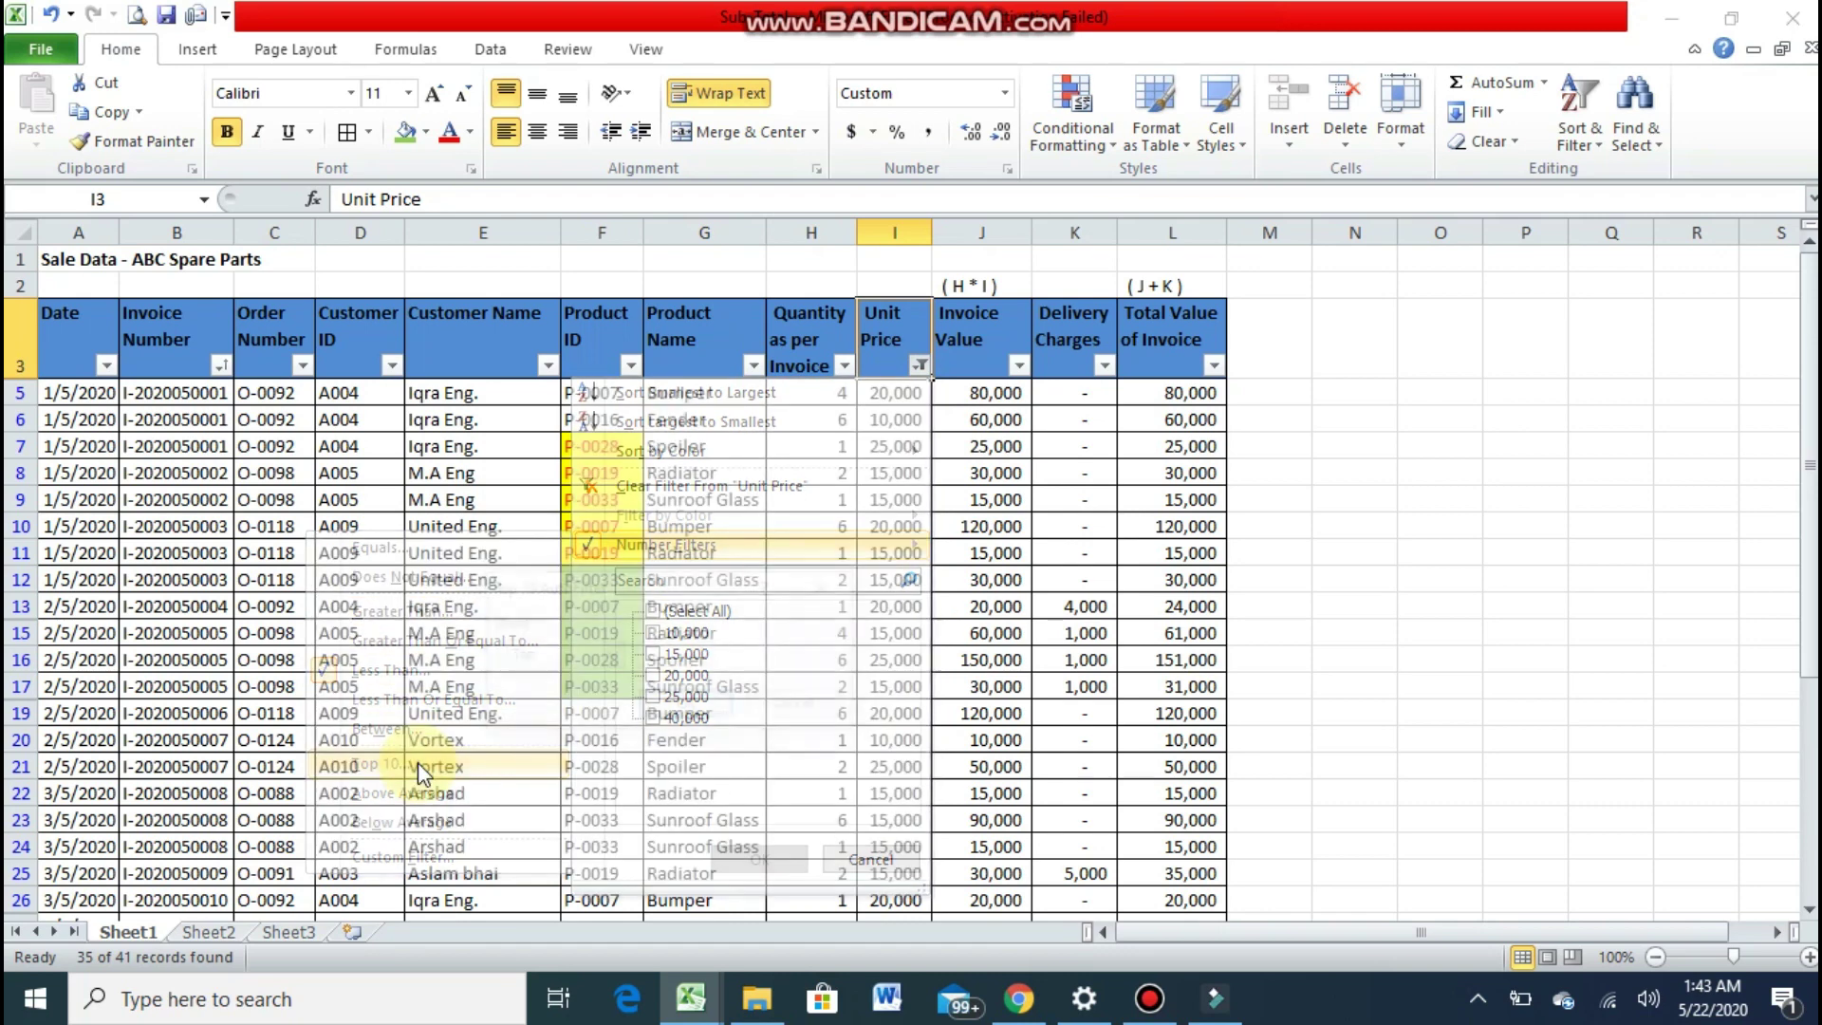
{"action": "left_click", "coordinate": [678, 652]}
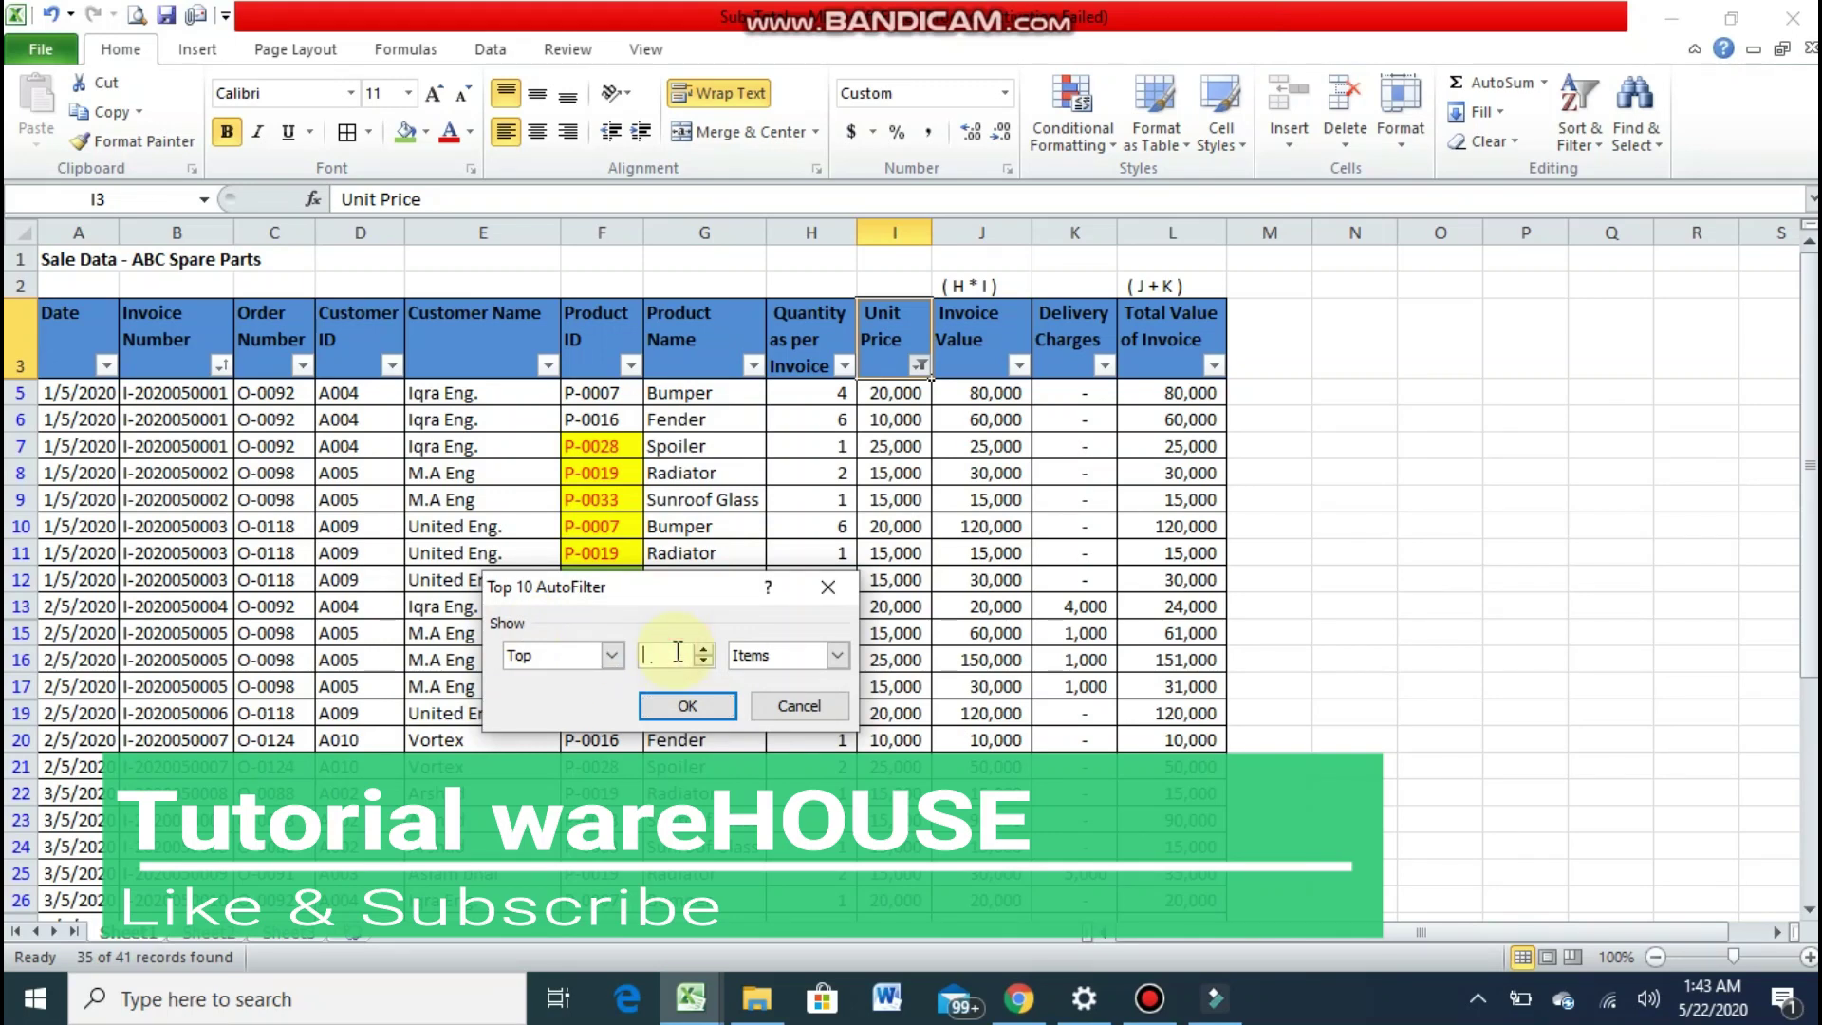